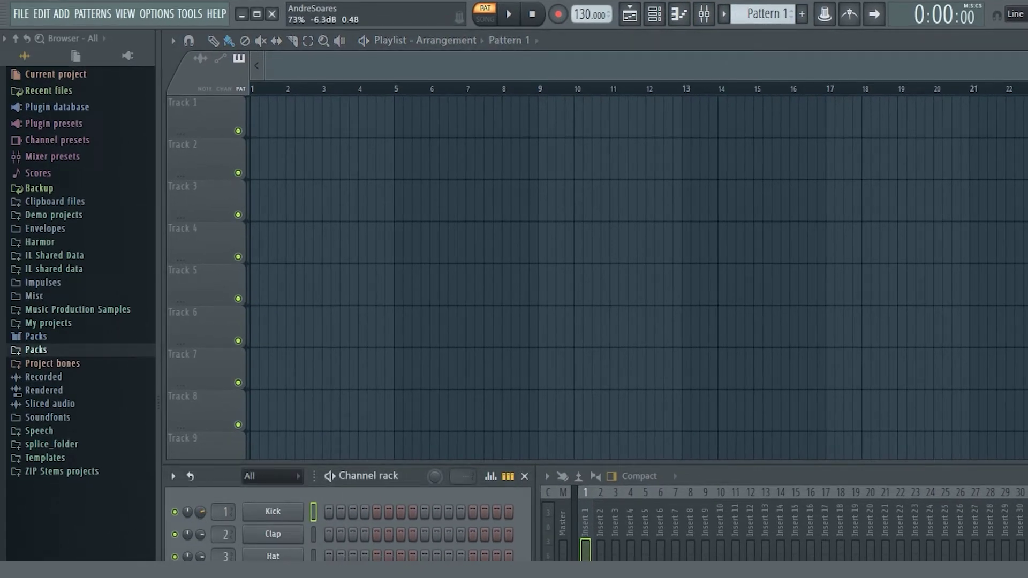
Try lowering the Kick channel's volume in the channel rack.
{"action": "left_click_drag", "start_coordinate": [201, 512], "coordinate": [200, 521]}
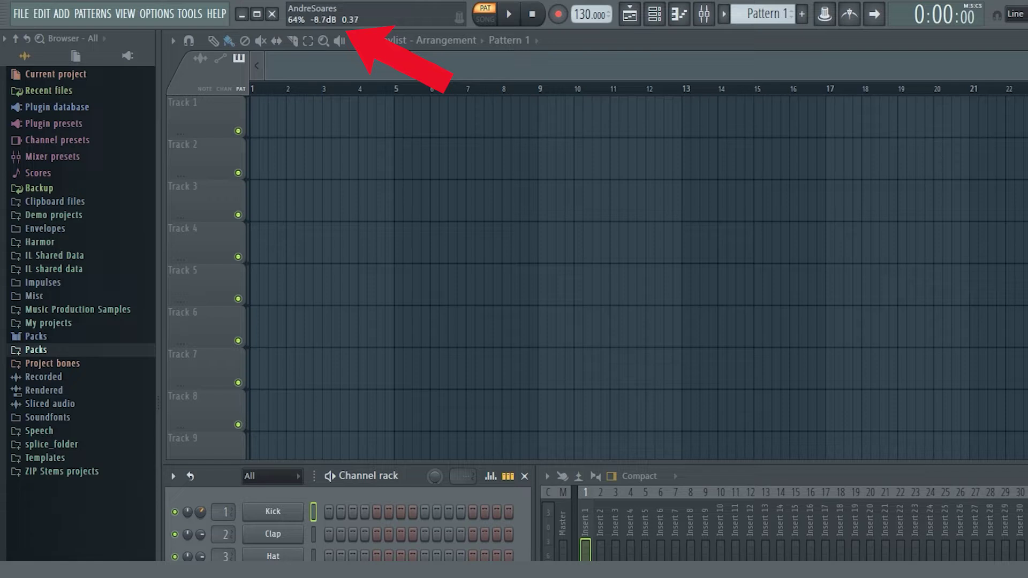
{"action": "right_click", "coordinate": [200, 512]}
{"action": "left_click", "coordinate": [224, 519]}
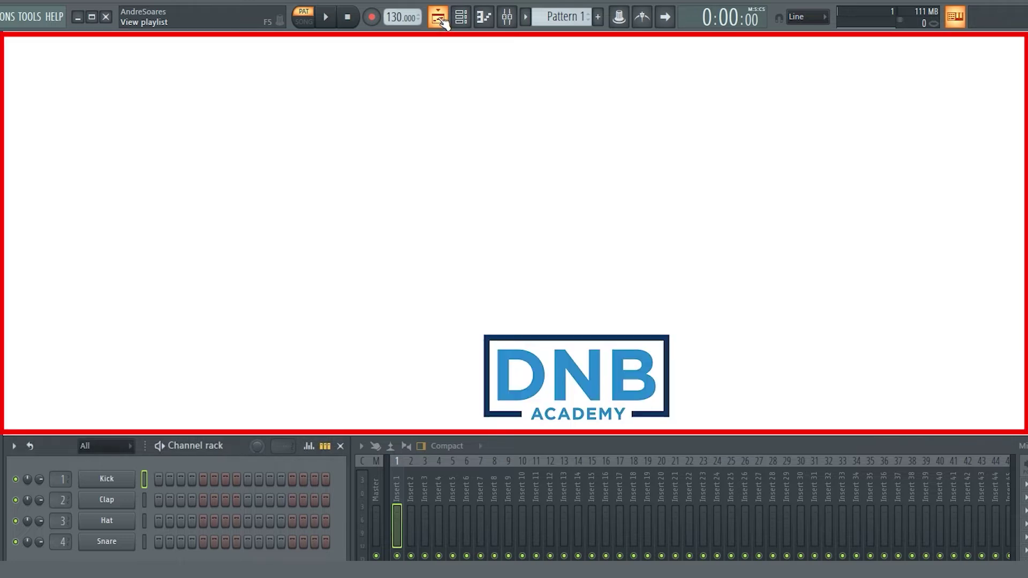
Toggle the playlist view and look through the list of instruments that can be added to the channel rack.
{"action": "left_click", "coordinate": [439, 18]}
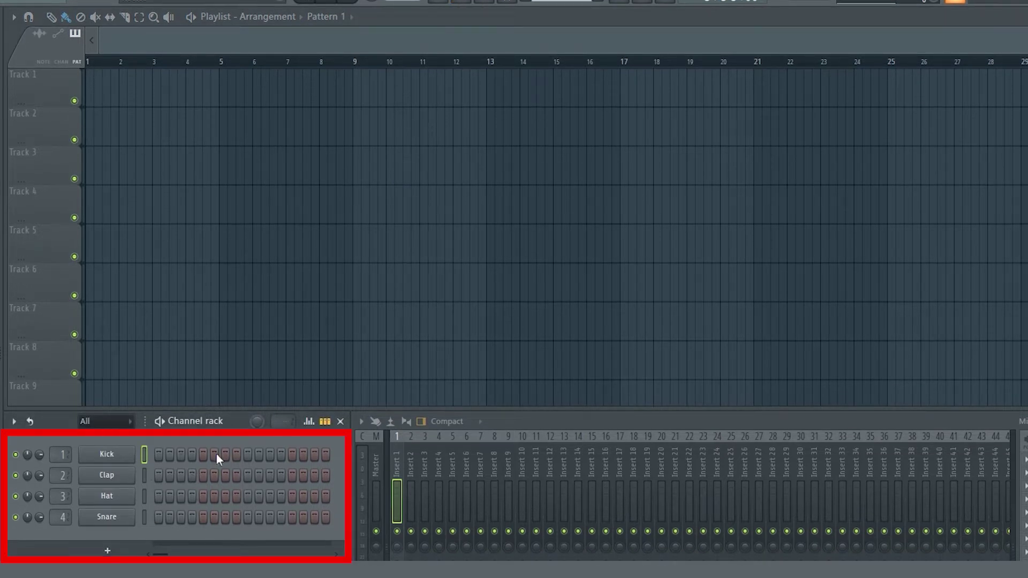
{"action": "left_click", "coordinate": [107, 551]}
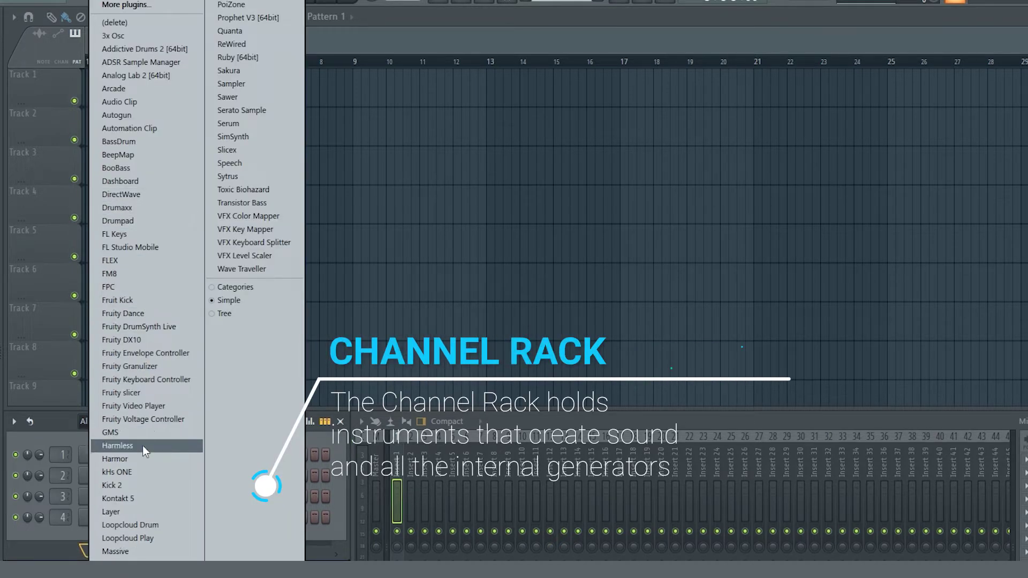
{"action": "left_click", "coordinate": [76, 542]}
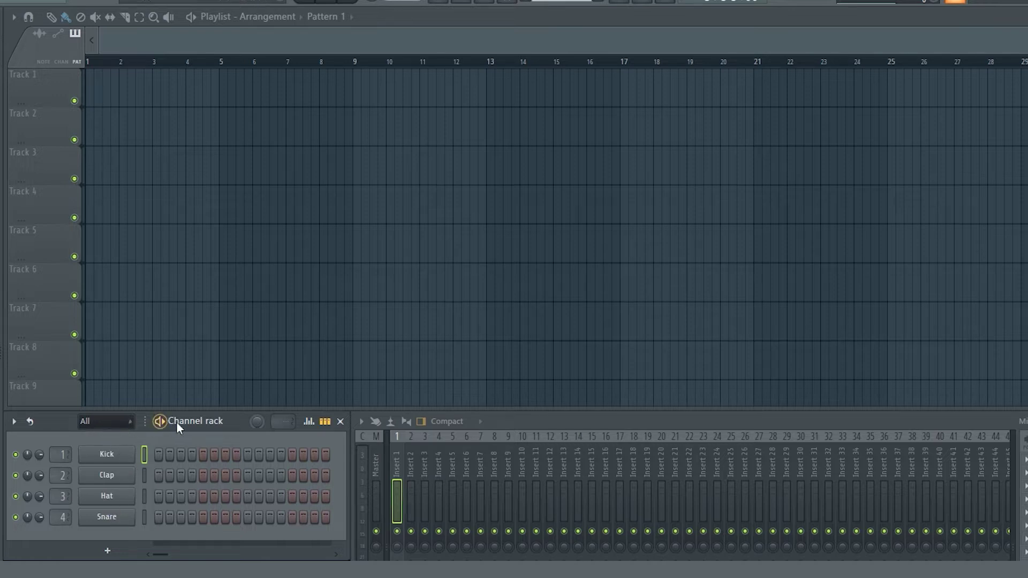
Examine the channel rack's display filter options, keeping the filter on All.
{"action": "left_click", "coordinate": [104, 422]}
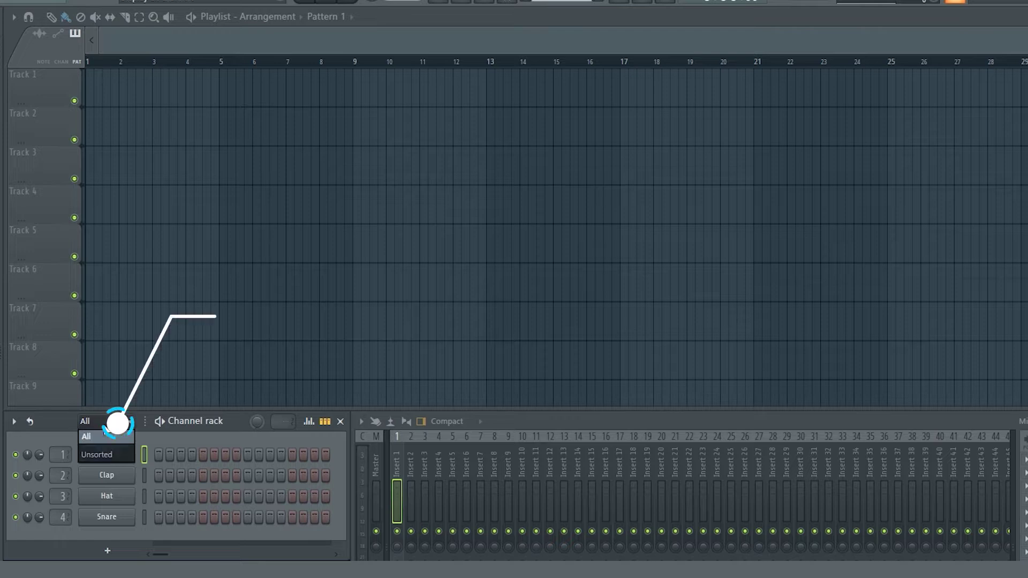
{"action": "left_click", "coordinate": [97, 437]}
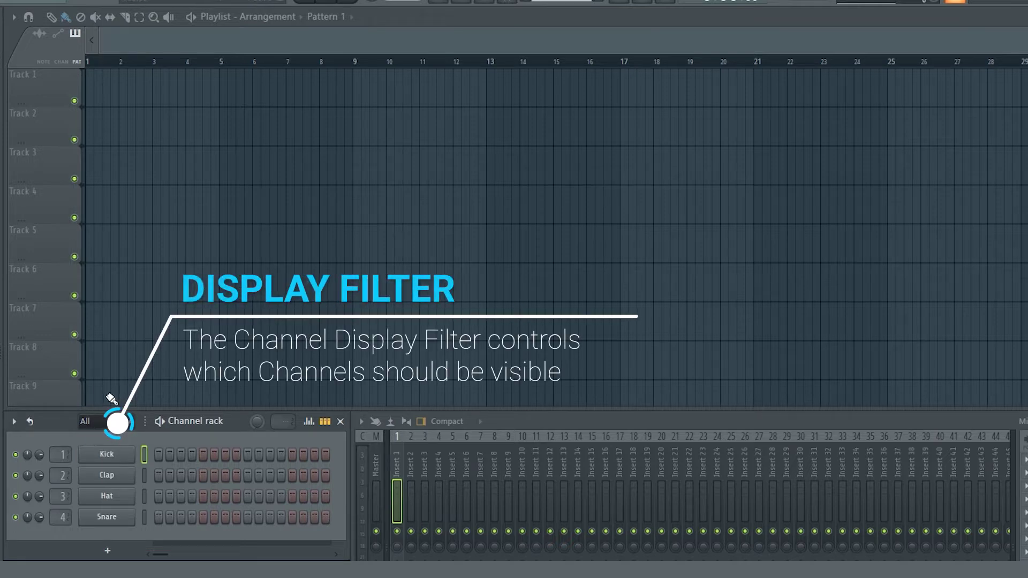
{"action": "left_click", "coordinate": [93, 421]}
{"action": "left_click", "coordinate": [102, 436]}
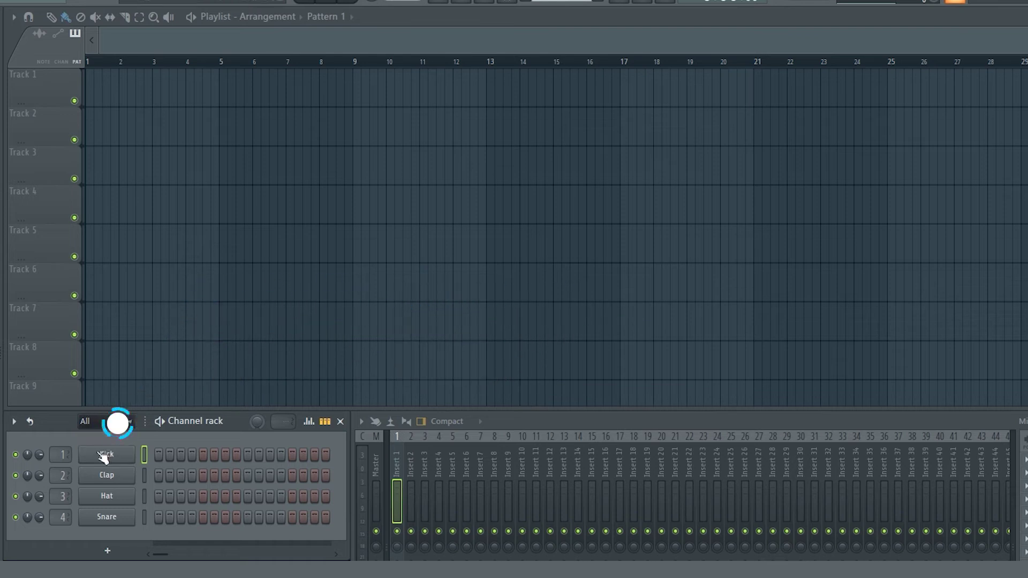
{"action": "left_click", "coordinate": [107, 421]}
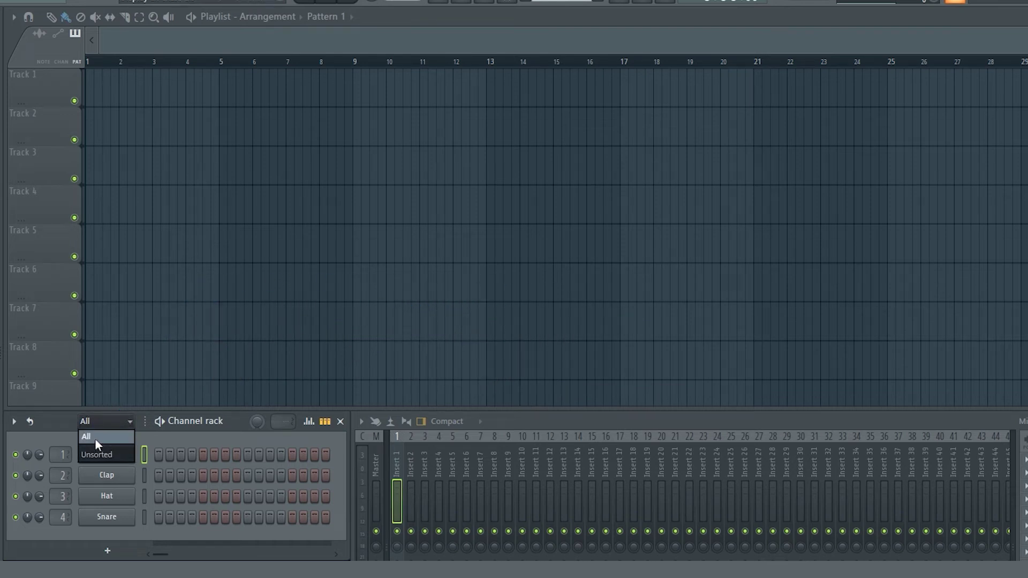
{"action": "left_click", "coordinate": [95, 437]}
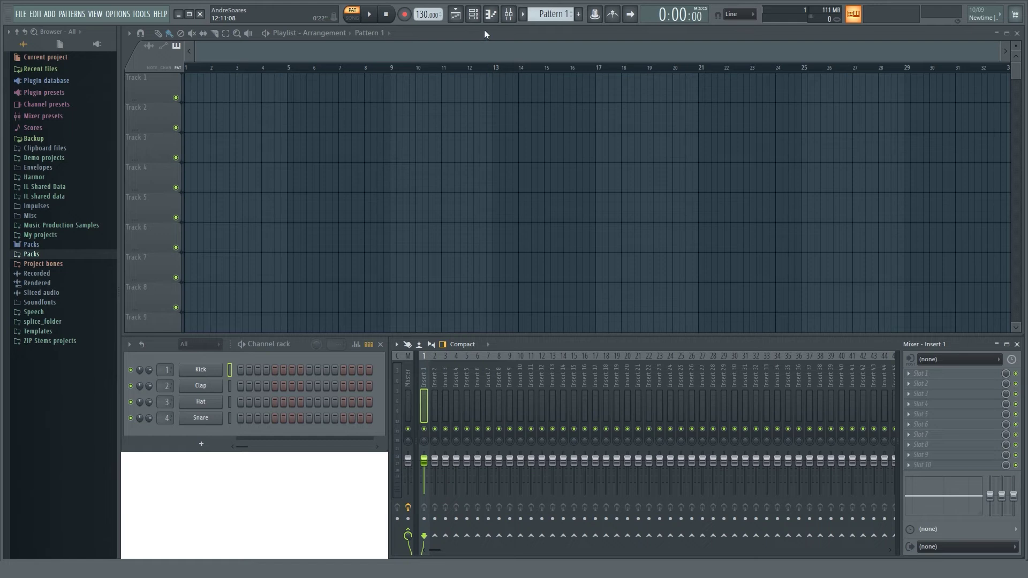
Open the Kick channel's piano roll and examine its channel list, keyboard and note grid.
{"action": "left_click", "coordinate": [497, 18]}
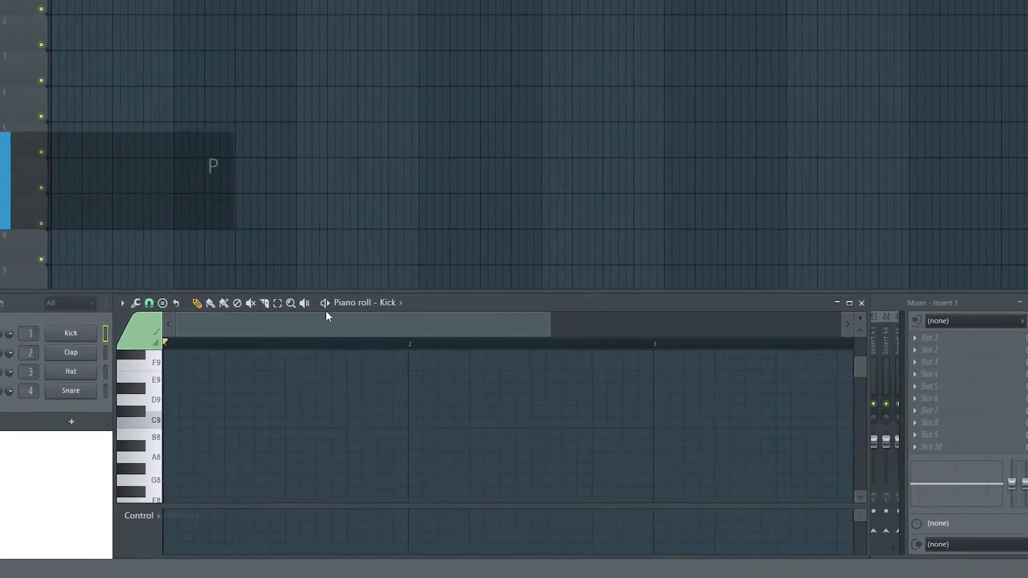
{"action": "left_click", "coordinate": [386, 303]}
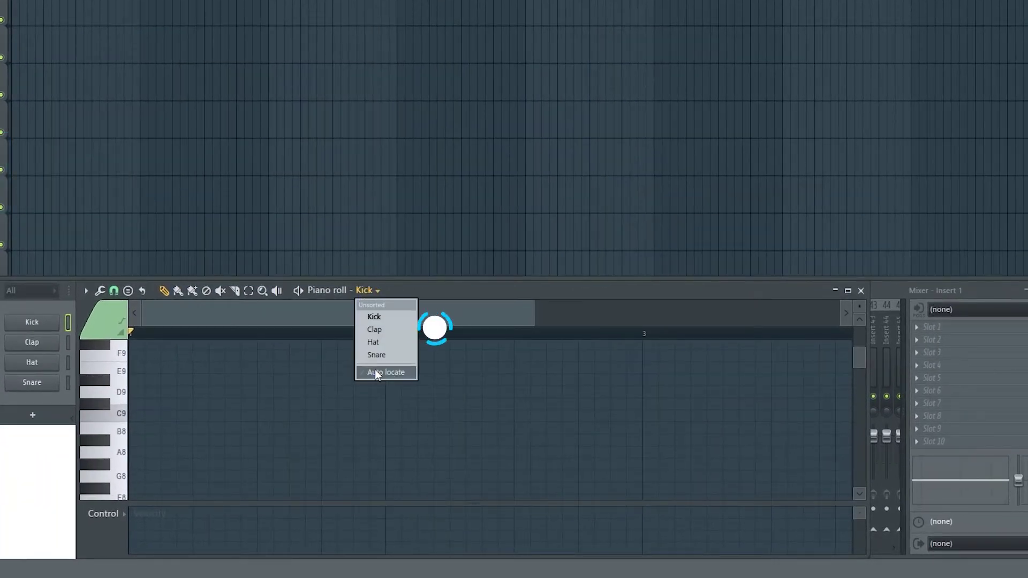
{"action": "left_click", "coordinate": [306, 308]}
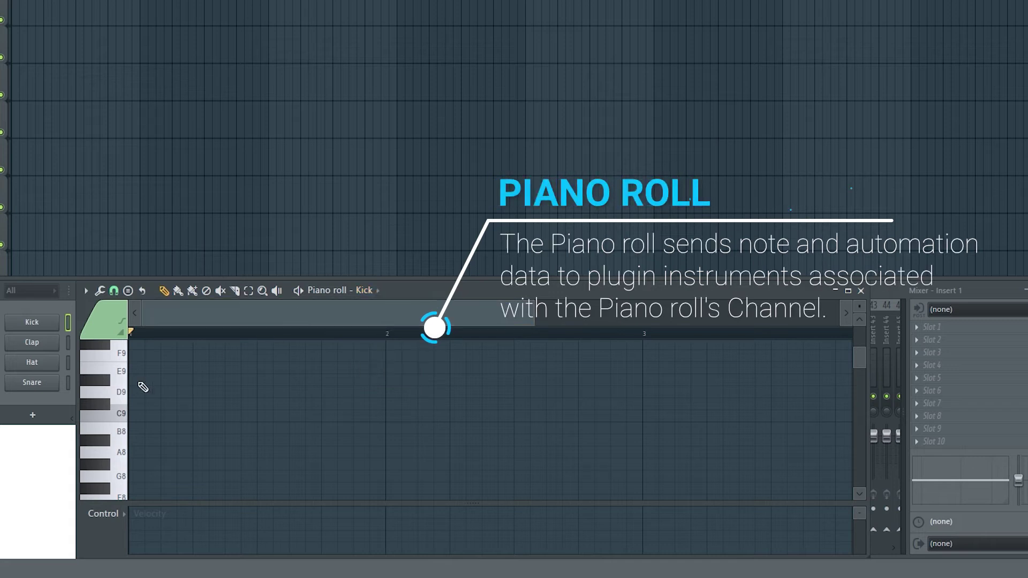
{"action": "scroll", "coordinate": [126, 413], "scroll_direction": "down", "scroll_amount": 2}
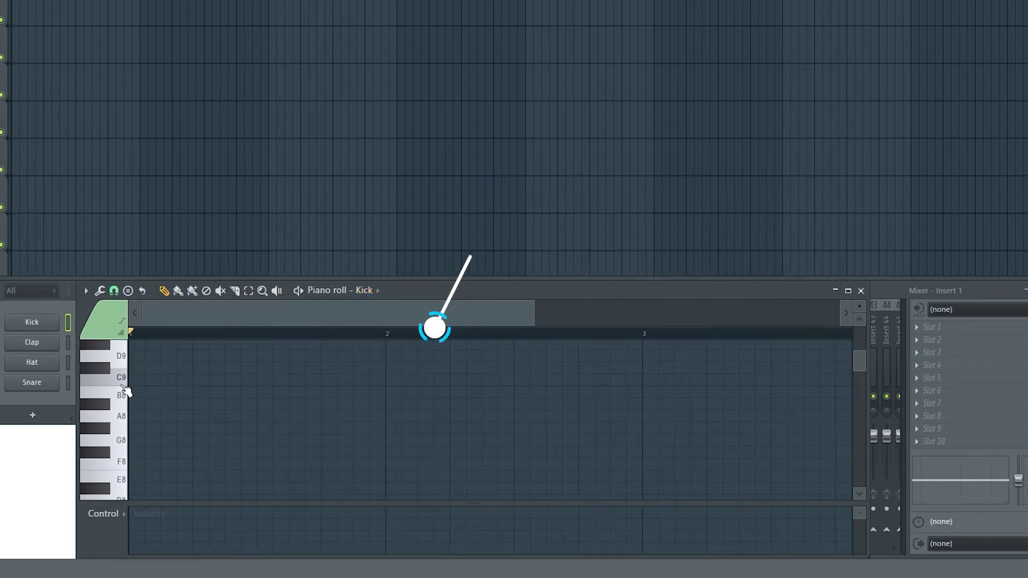
{"action": "left_click", "coordinate": [134, 380]}
{"action": "left_click_drag", "start_coordinate": [159, 380], "coordinate": [255, 391]}
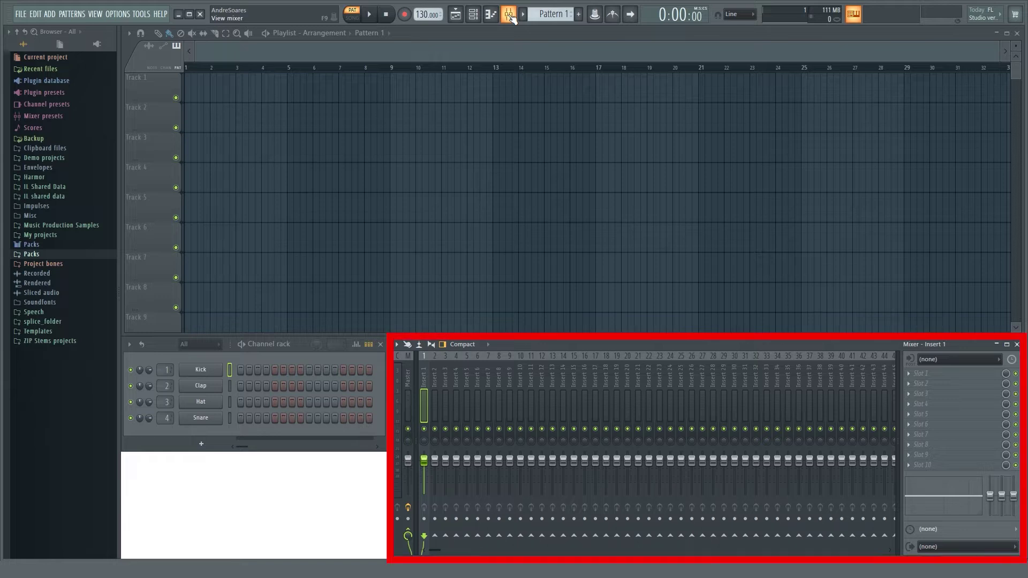
Toggle the mixer view and look at several insert tracks, ending with Insert 1 selected.
{"action": "left_click", "coordinate": [510, 15]}
{"action": "left_click", "coordinate": [510, 15]}
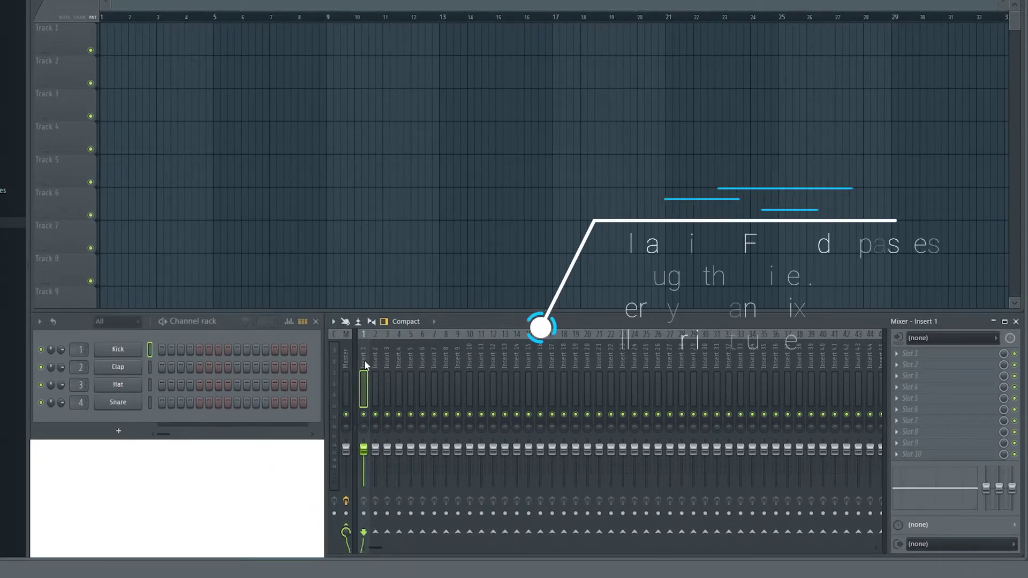
{"action": "left_click", "coordinate": [433, 378]}
{"action": "left_click", "coordinate": [370, 374]}
{"action": "left_click", "coordinate": [400, 375]}
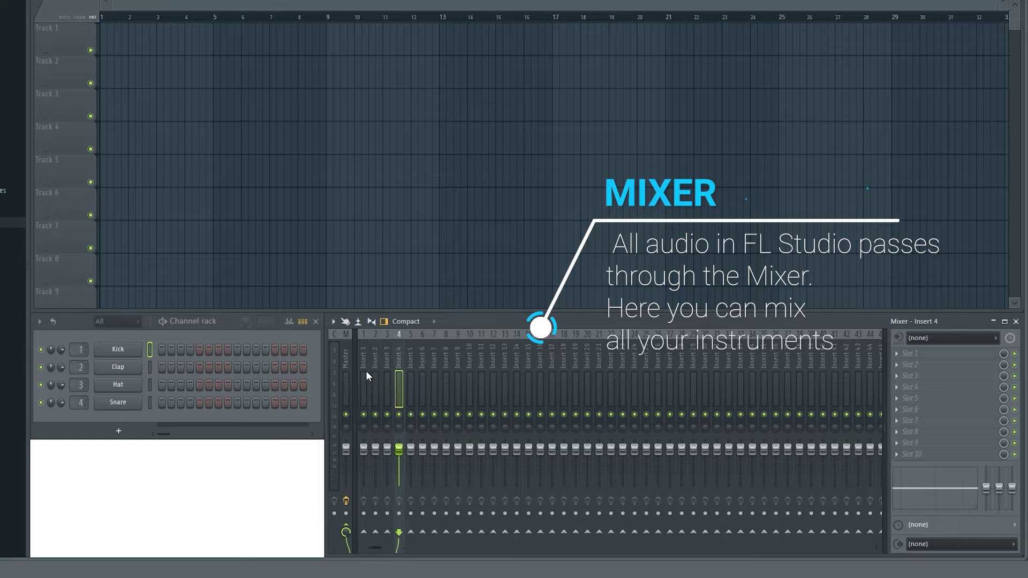
{"action": "left_click", "coordinate": [364, 372]}
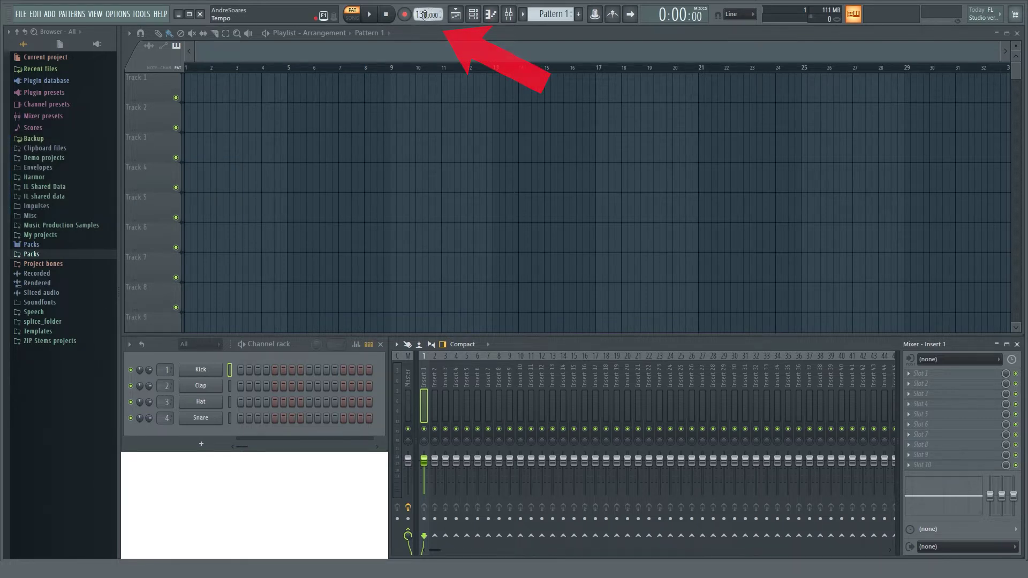
Set the project tempo to 174 BPM.
{"action": "mouse_move", "coordinate": [424, 14]}
{"action": "left_mouse_down"}
{"action": "mouse_move", "coordinate": [425, 2]}
{"action": "mouse_move", "coordinate": [424, 14]}
{"action": "left_mouse_up"}
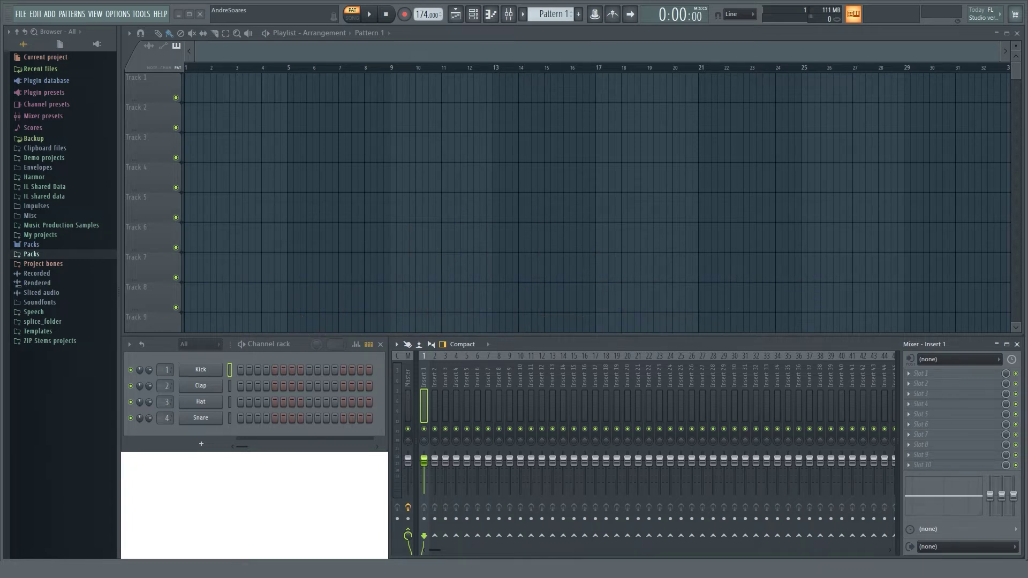
Place the Tops_01 sample from the DNB Academy Liquid DNB Starter Kit folder on Track 1 and repeat it through bar 8.
{"action": "left_click_drag", "start_coordinate": [1, 115], "coordinate": [379, 143]}
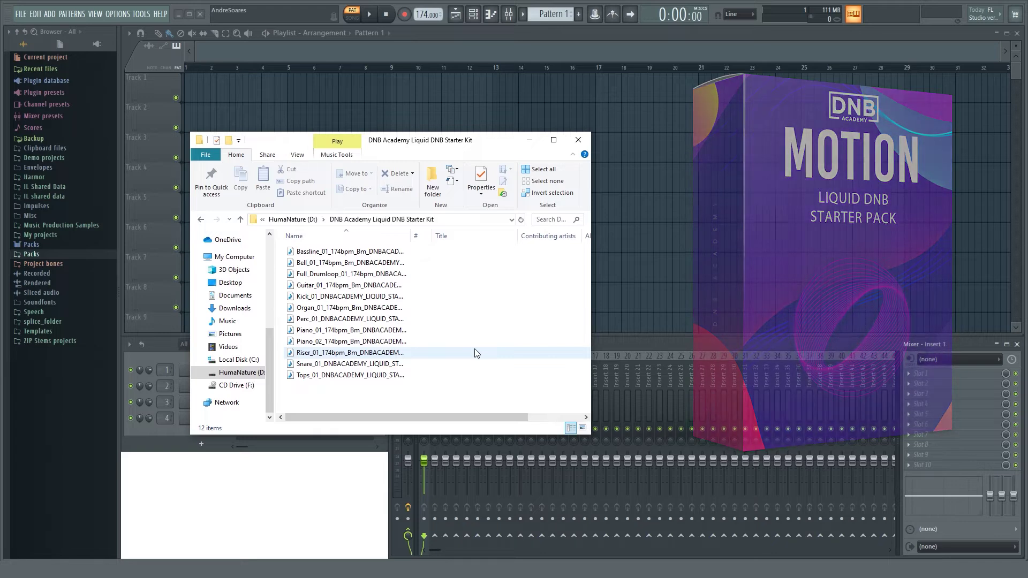
{"action": "left_click_drag", "start_coordinate": [461, 145], "coordinate": [410, 141]}
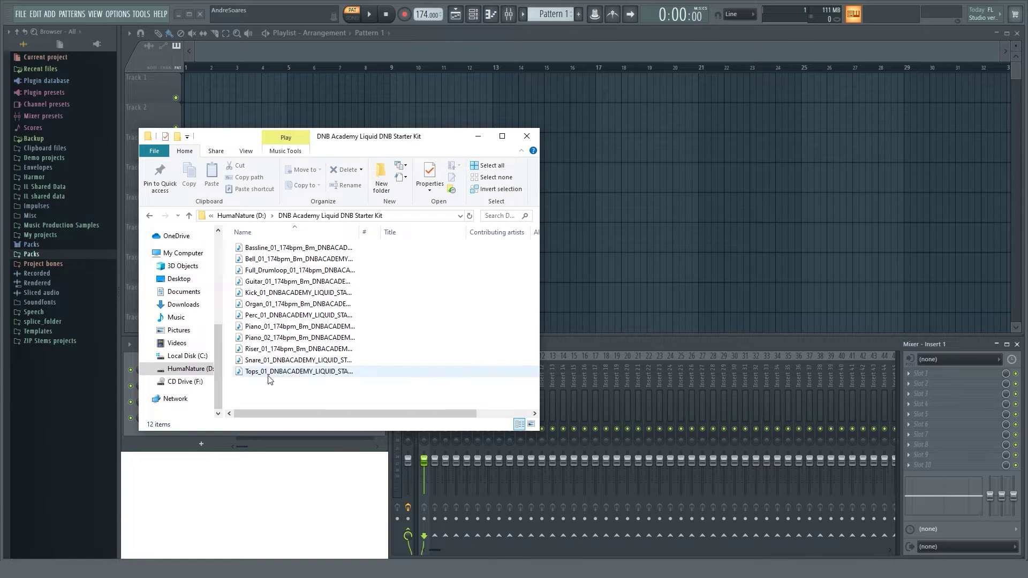
{"action": "left_click_drag", "start_coordinate": [254, 376], "coordinate": [186, 92]}
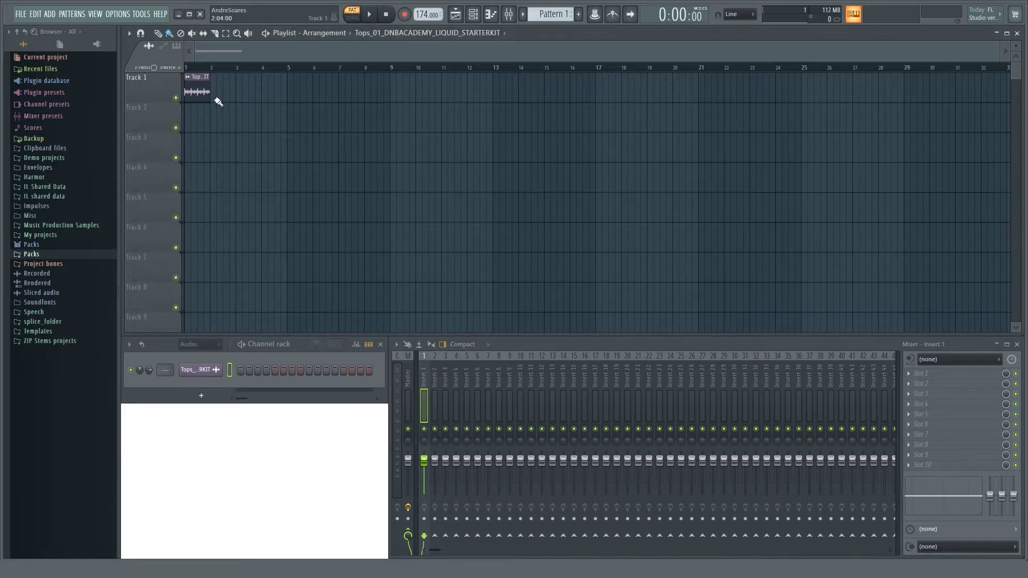
{"action": "scroll", "coordinate": [220, 94], "scroll_direction": "up", "scroll_amount": 3}
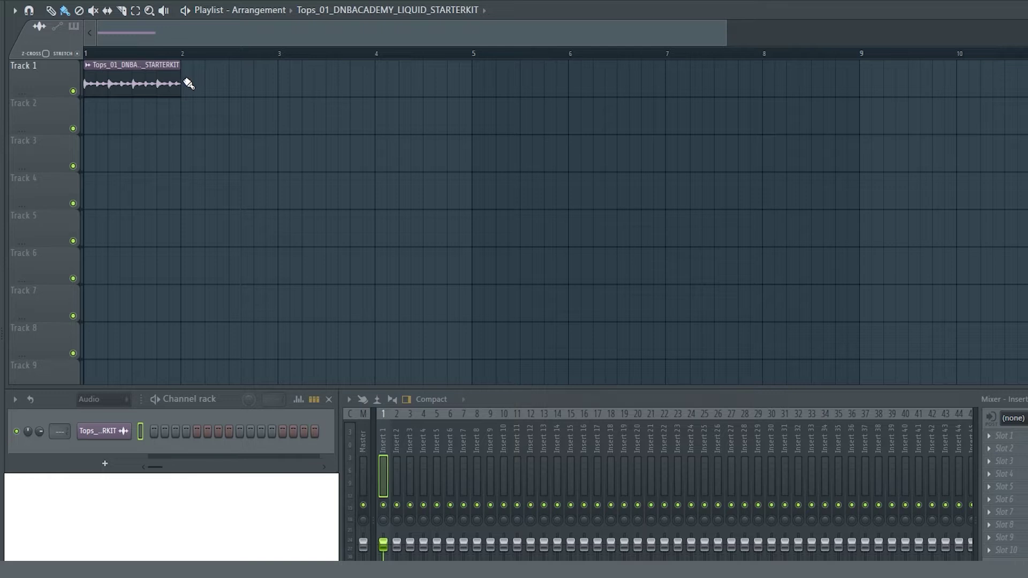
{"action": "key", "text": "ctrl+b"}
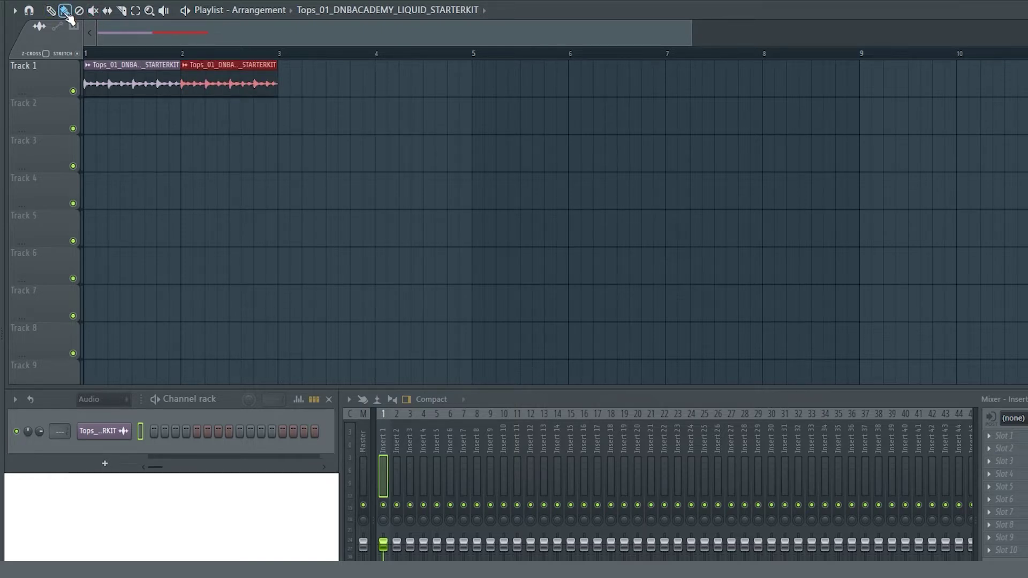
{"action": "left_click_drag", "start_coordinate": [287, 85], "coordinate": [767, 83]}
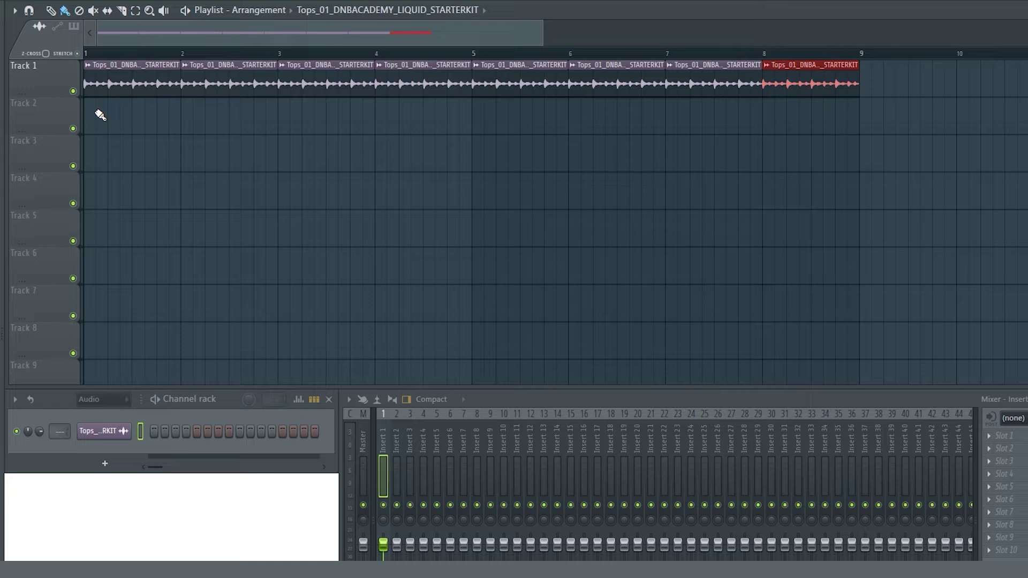
Route the Tops sample to a free mixer track and rename that mixer track Hats.
{"action": "double_click", "coordinate": [113, 80]}
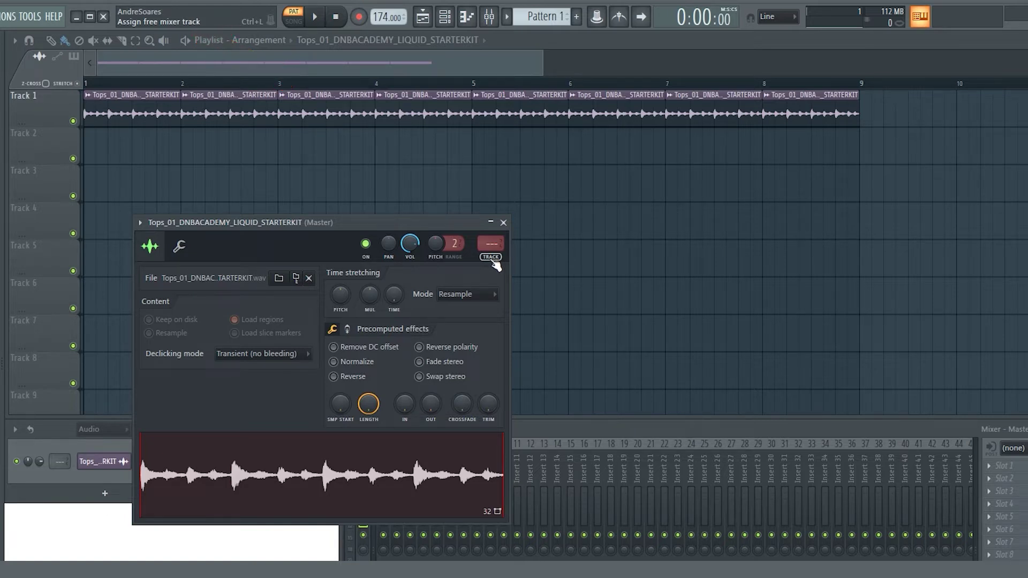
{"action": "left_click", "coordinate": [492, 258]}
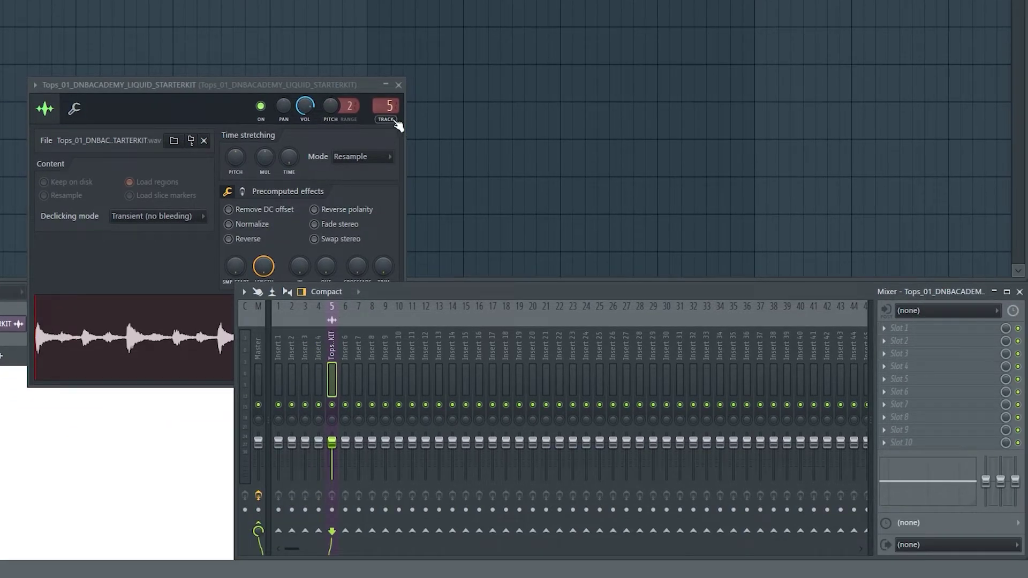
{"action": "right_click", "coordinate": [333, 342]}
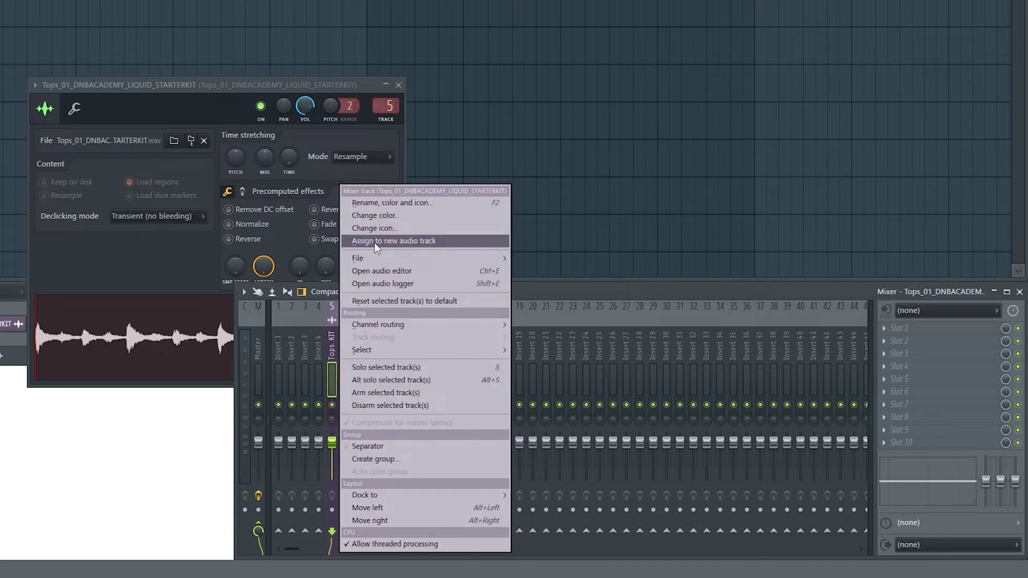
{"action": "left_click", "coordinate": [451, 204]}
{"action": "type", "text": "H"}
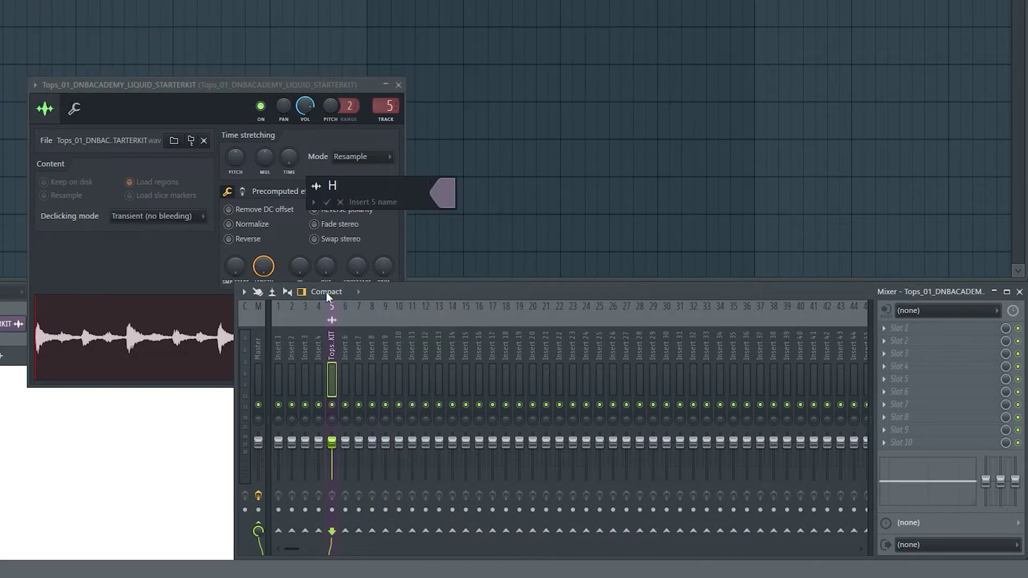
{"action": "type", "text": "ats"}
{"action": "key", "text": "Return"}
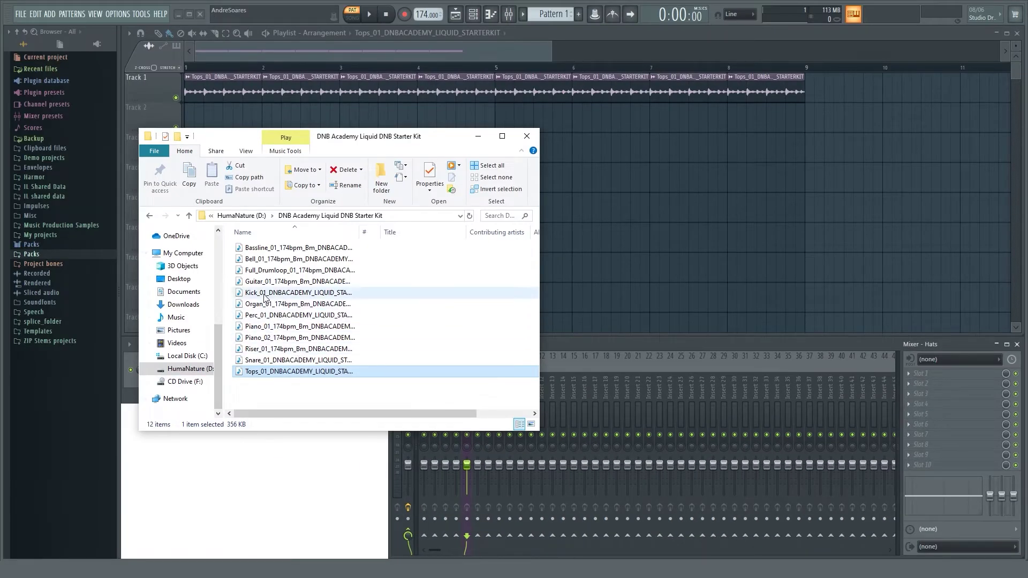
Place the Kick_01 sample from the starter kit folder at the start of Track 2 and route it to a free mixer track.
{"action": "left_click_drag", "start_coordinate": [260, 293], "coordinate": [189, 126]}
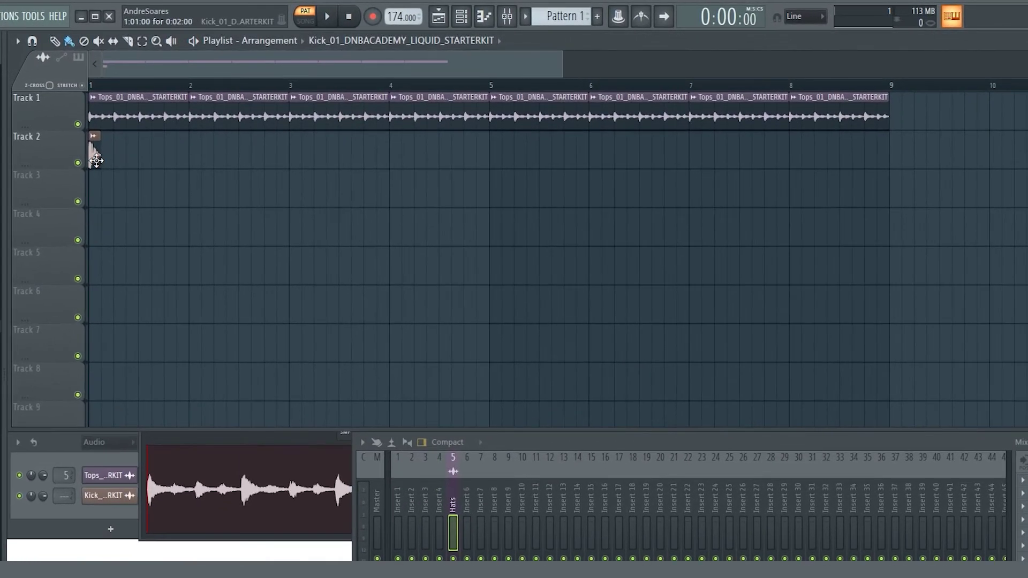
{"action": "double_click", "coordinate": [96, 161]}
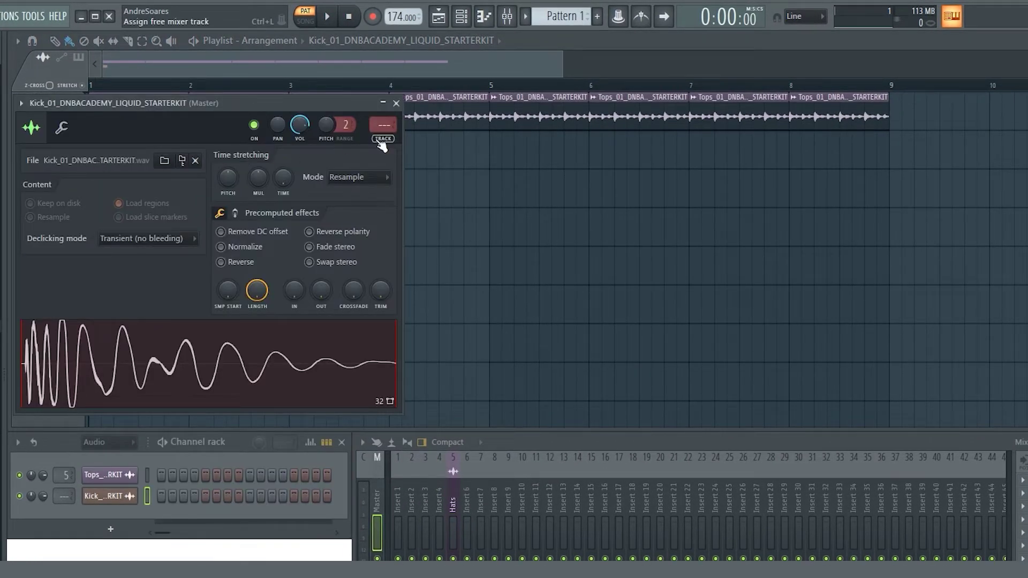
{"action": "key", "text": "ctrl+l"}
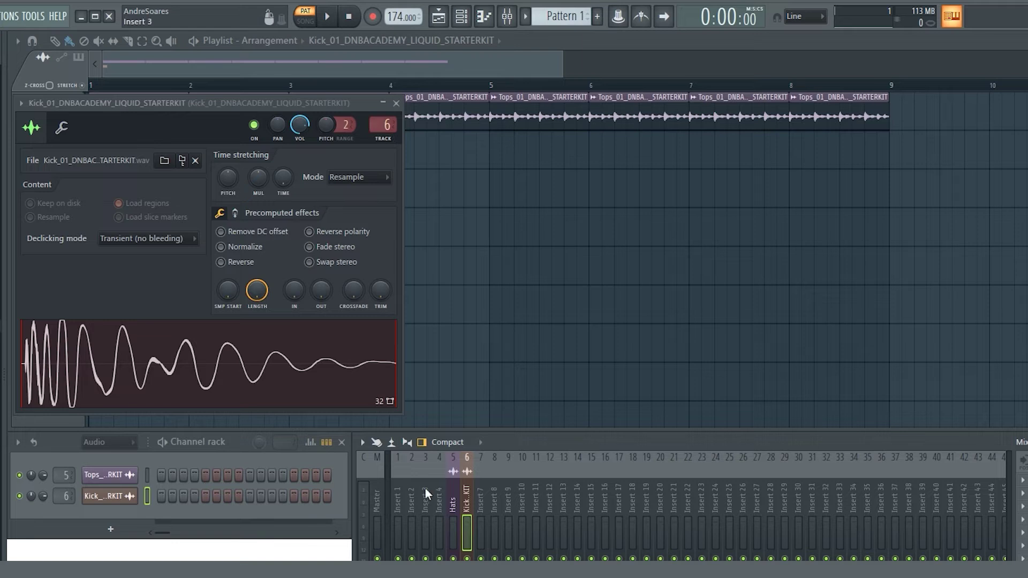
Rename the kick's mixer track Kick.
{"action": "double_click", "coordinate": [469, 486]}
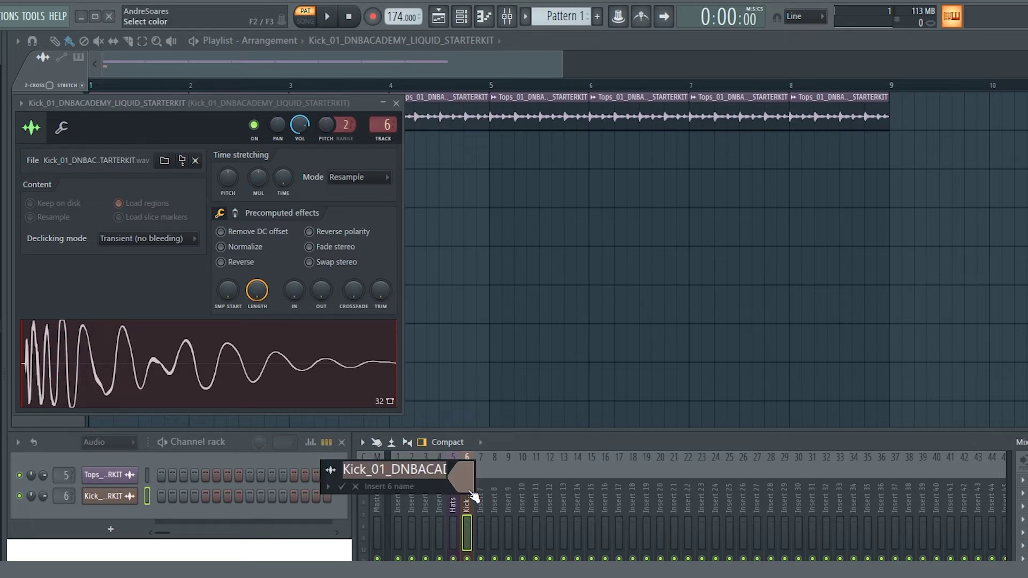
{"action": "type", "text": "Kick"}
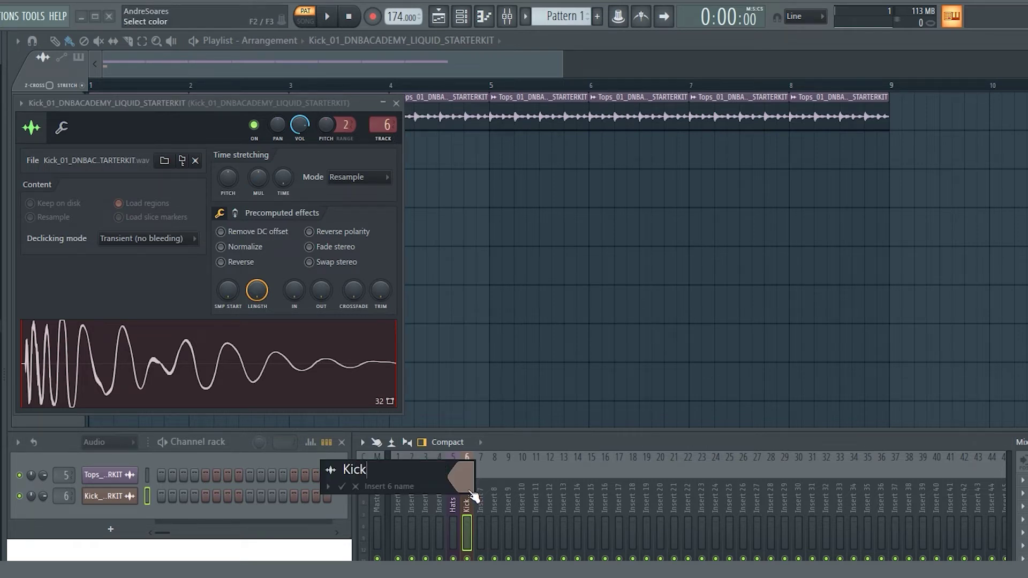
{"action": "key", "text": "Return"}
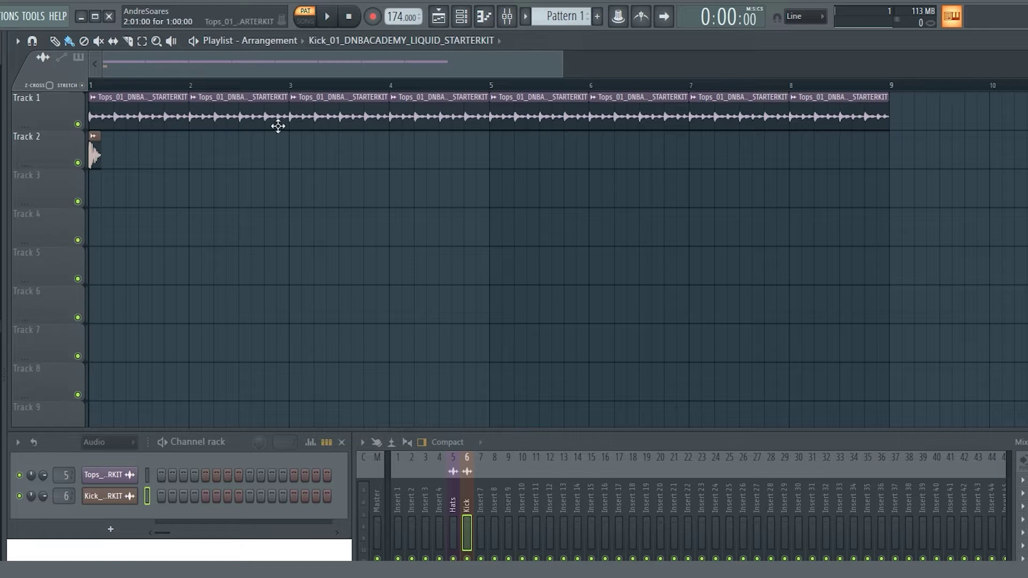
Switch playback to song mode and place the Kick sample at the start of each bar from 2 to 8 on Track 2.
{"action": "key", "text": "l"}
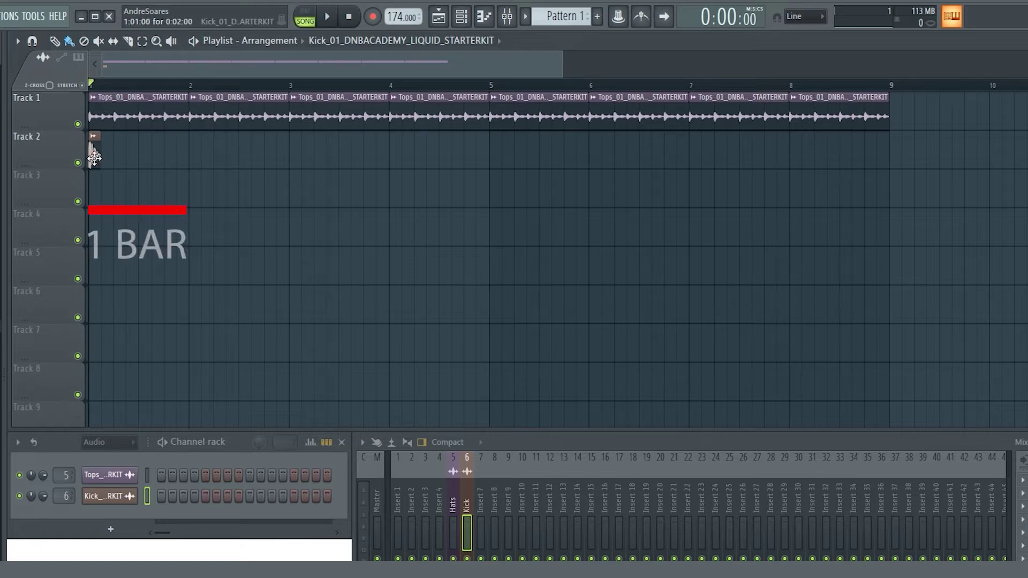
{"action": "key", "text": "space"}
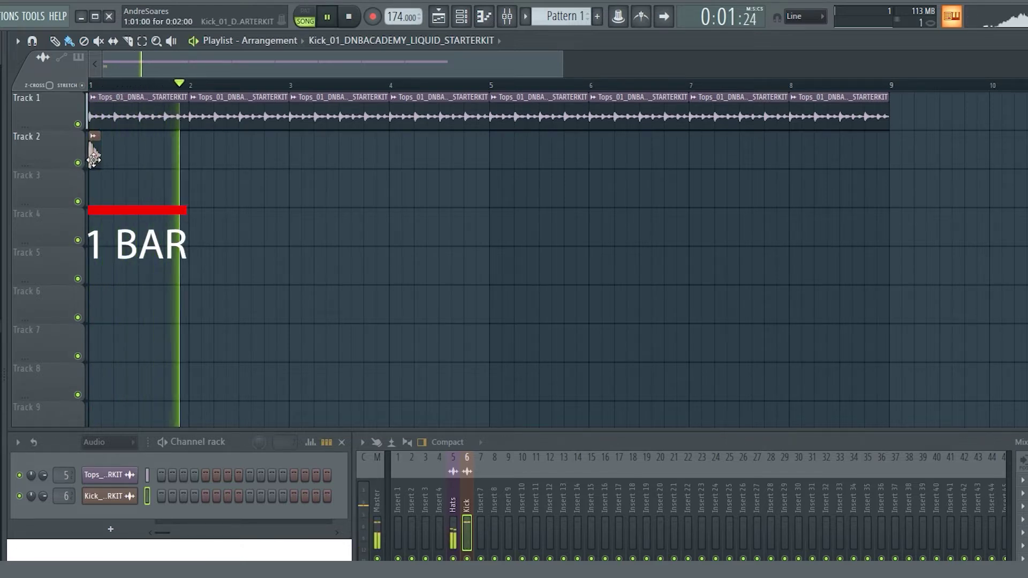
{"action": "key", "text": "space"}
{"action": "left_click_drag", "start_coordinate": [95, 157], "coordinate": [294, 170]}
{"action": "left_click", "coordinate": [395, 157]}
{"action": "left_click_drag", "start_coordinate": [423, 157], "coordinate": [491, 159]}
{"action": "key", "text": "space"}
{"action": "left_click", "coordinate": [593, 158]}
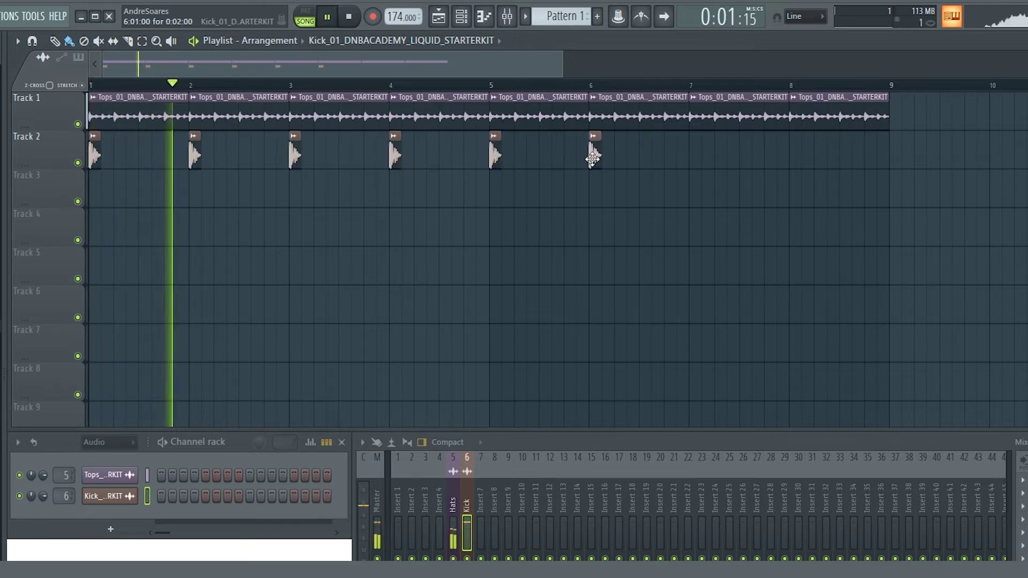
{"action": "left_click", "coordinate": [695, 160]}
{"action": "left_click", "coordinate": [796, 159]}
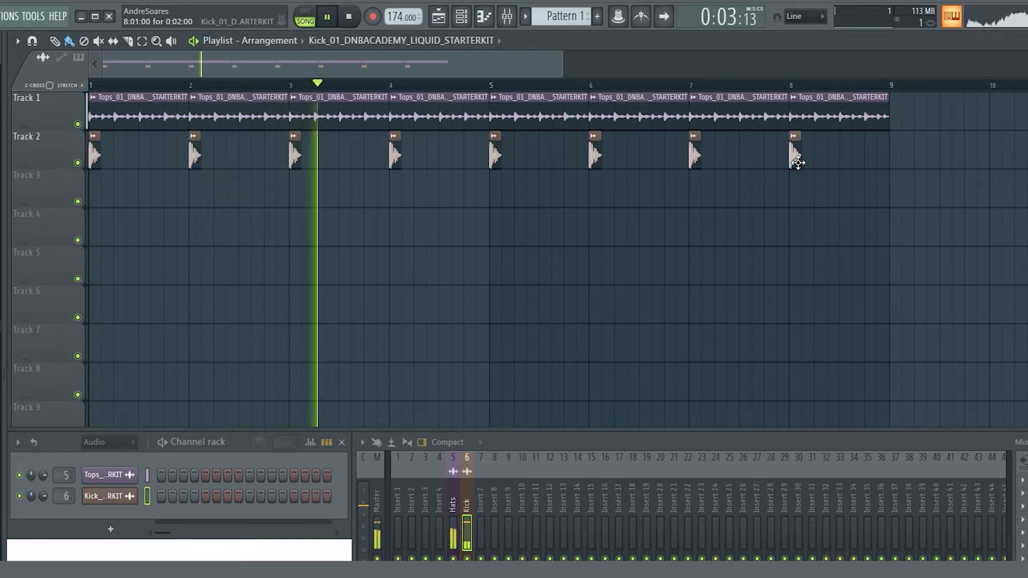
{"action": "key", "text": "space"}
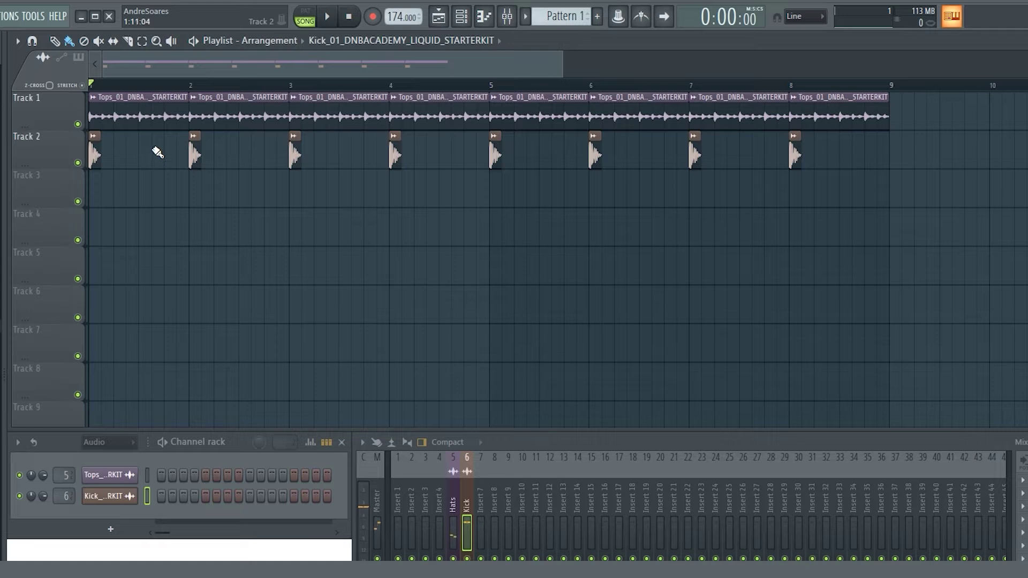
Add a second kick at step 11 of every bar on Track 2, from bar 1 through bar 8.
{"action": "left_click", "coordinate": [157, 152]}
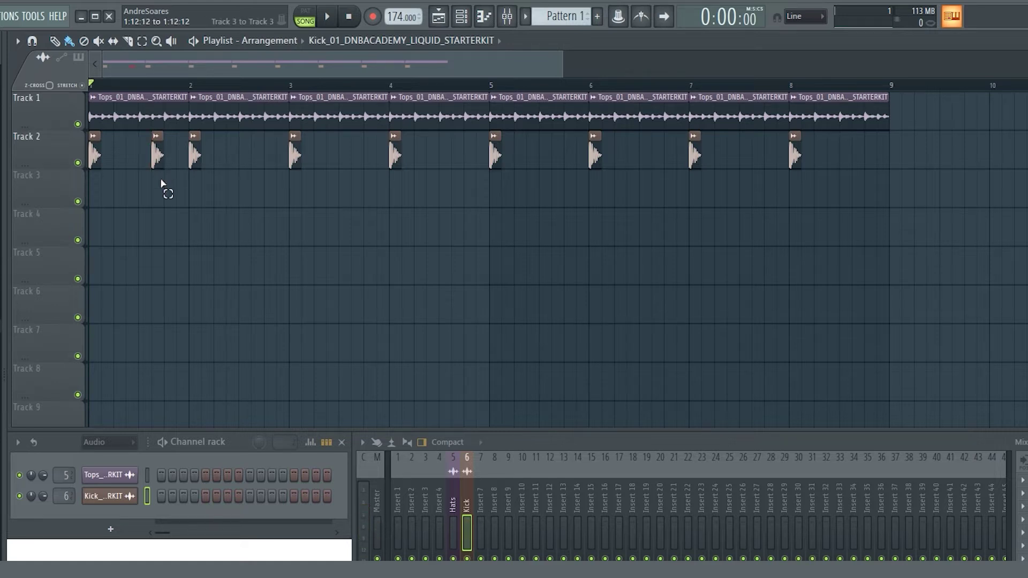
{"action": "left_click_drag", "start_coordinate": [163, 184], "coordinate": [154, 174]}
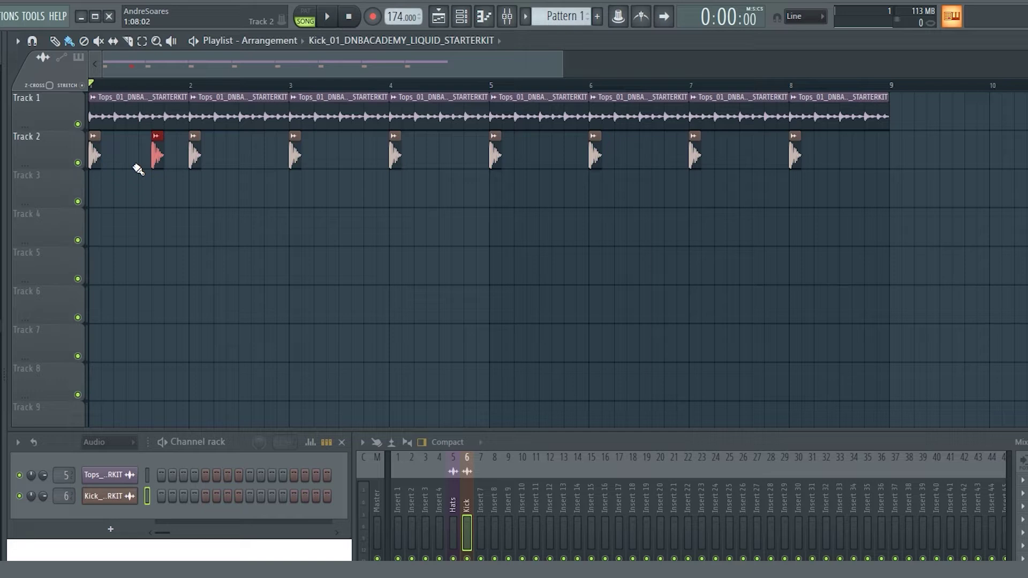
{"action": "key", "text": "space"}
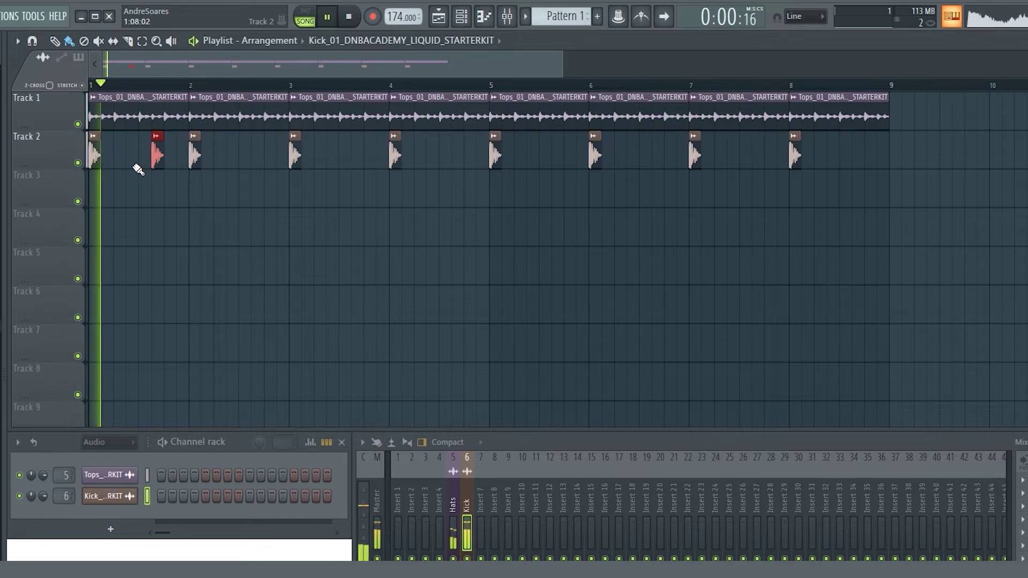
{"action": "left_click", "coordinate": [260, 158]}
{"action": "left_click", "coordinate": [359, 158]}
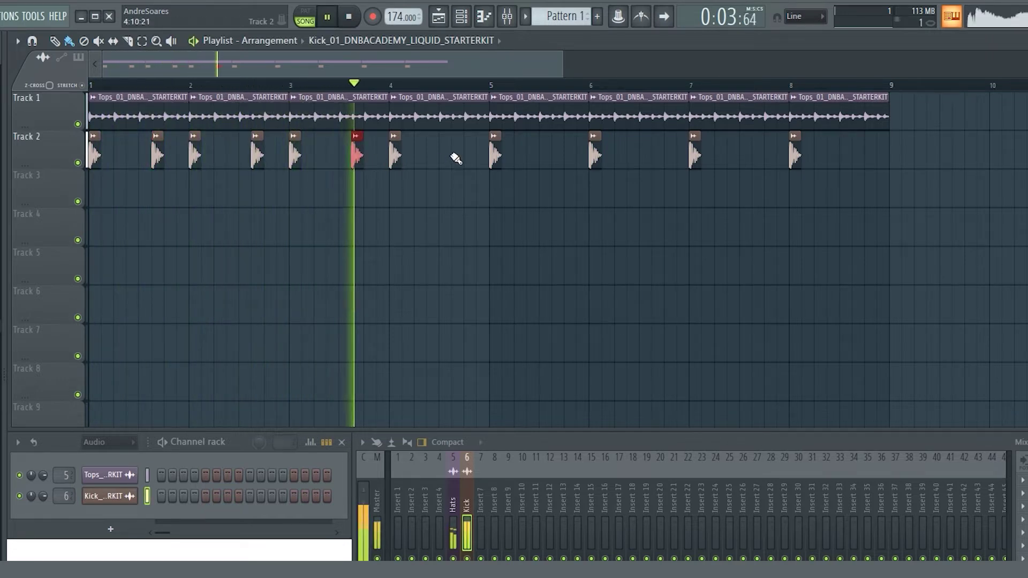
{"action": "left_click", "coordinate": [457, 158]}
{"action": "left_click", "coordinate": [557, 158]}
{"action": "left_click", "coordinate": [657, 158]}
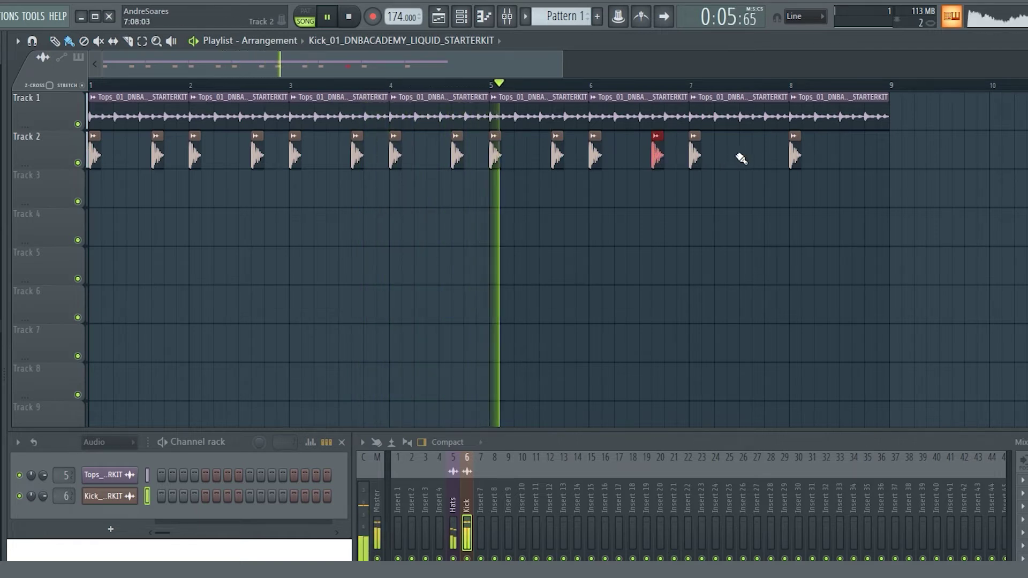
{"action": "left_click", "coordinate": [757, 158]}
{"action": "left_click", "coordinate": [857, 158]}
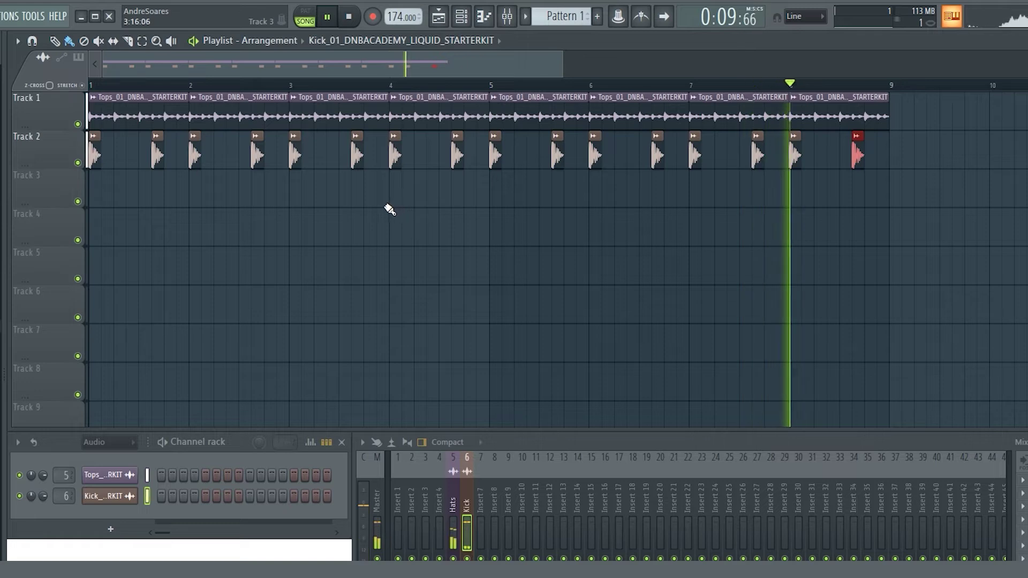
{"action": "key", "text": "space"}
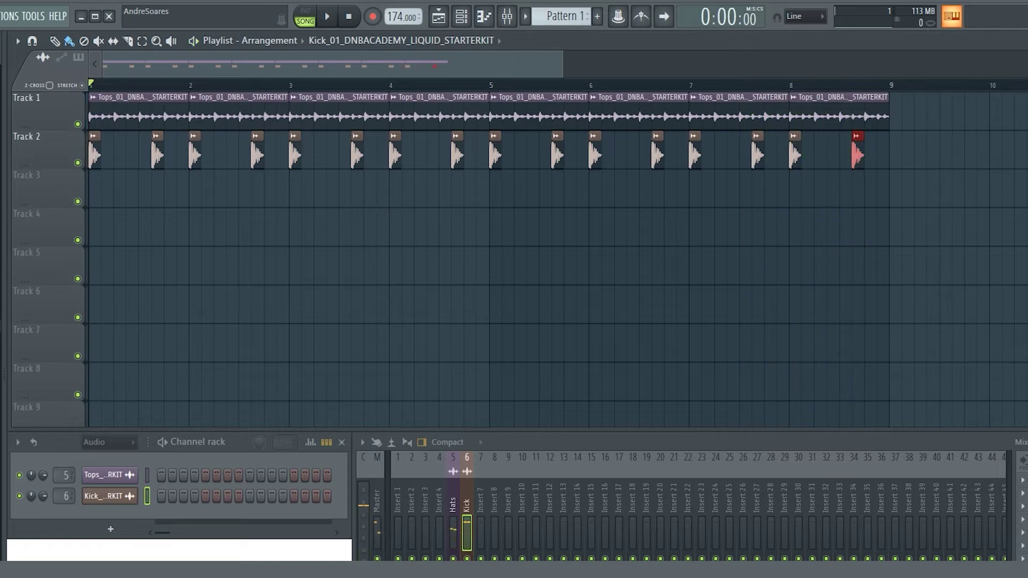
Place the Snare_01 sample from the starter kit folder on beats 2 and 4 of every bar on Track 3, through bar 8.
{"action": "key", "text": "alt+Tab"}
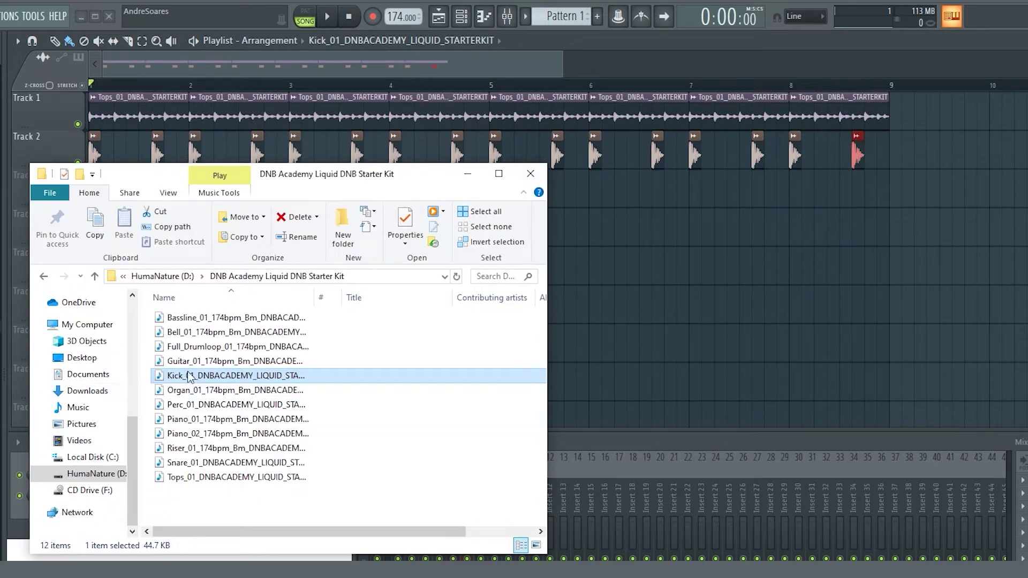
{"action": "left_click", "coordinate": [197, 461]}
{"action": "mouse_move", "coordinate": [197, 461]}
{"action": "left_mouse_down"}
{"action": "mouse_move", "coordinate": [693, 275]}
{"action": "mouse_move", "coordinate": [696, 258]}
{"action": "mouse_move", "coordinate": [221, 200]}
{"action": "mouse_move", "coordinate": [125, 173]}
{"action": "mouse_move", "coordinate": [185, 182]}
{"action": "mouse_move", "coordinate": [131, 196]}
{"action": "mouse_move", "coordinate": [233, 192]}
{"action": "left_mouse_up"}
{"action": "left_click_drag", "start_coordinate": [294, 160], "coordinate": [90, 200]}
{"action": "mouse_move", "coordinate": [214, 189]}
{"action": "left_mouse_down"}
{"action": "mouse_move", "coordinate": [431, 192]}
{"action": "mouse_move", "coordinate": [404, 194]}
{"action": "left_mouse_up"}
{"action": "mouse_move", "coordinate": [495, 161]}
{"action": "left_mouse_down"}
{"action": "mouse_move", "coordinate": [92, 202]}
{"action": "mouse_move", "coordinate": [516, 172]}
{"action": "mouse_move", "coordinate": [526, 180]}
{"action": "left_mouse_up"}
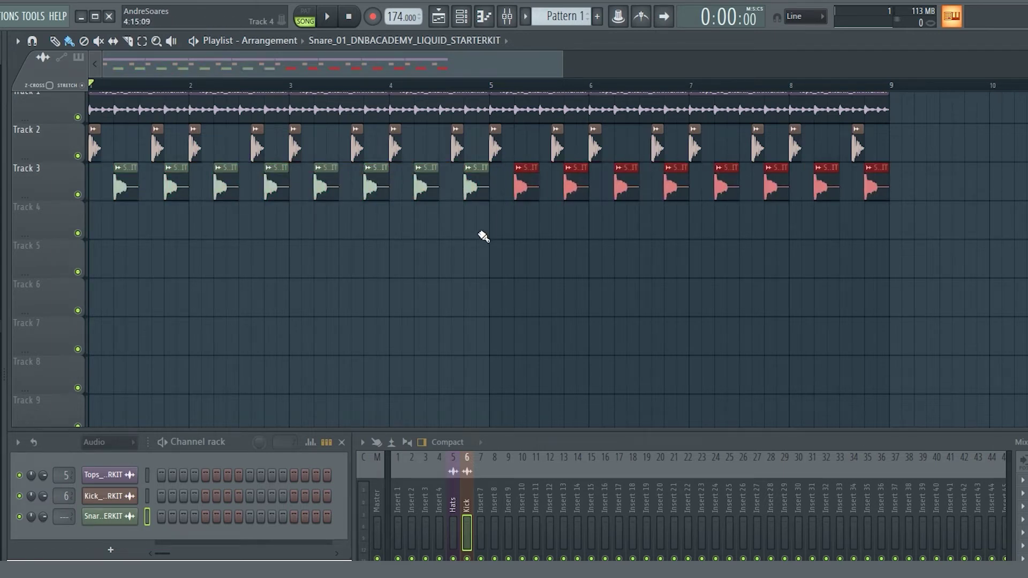
{"action": "scroll", "coordinate": [366, 268], "scroll_direction": "up", "scroll_amount": 1}
{"action": "key", "text": "space"}
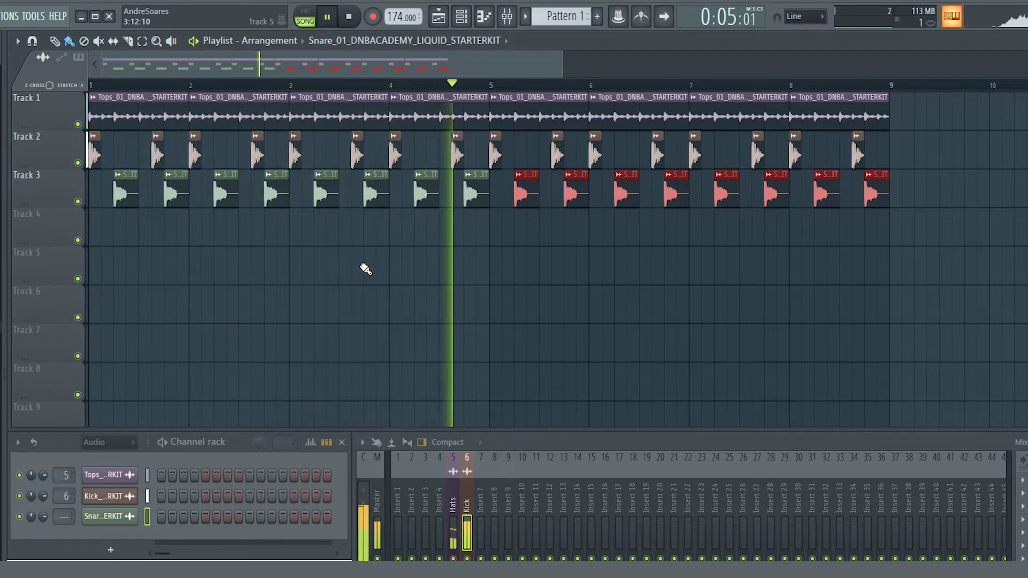
{"action": "key", "text": "space"}
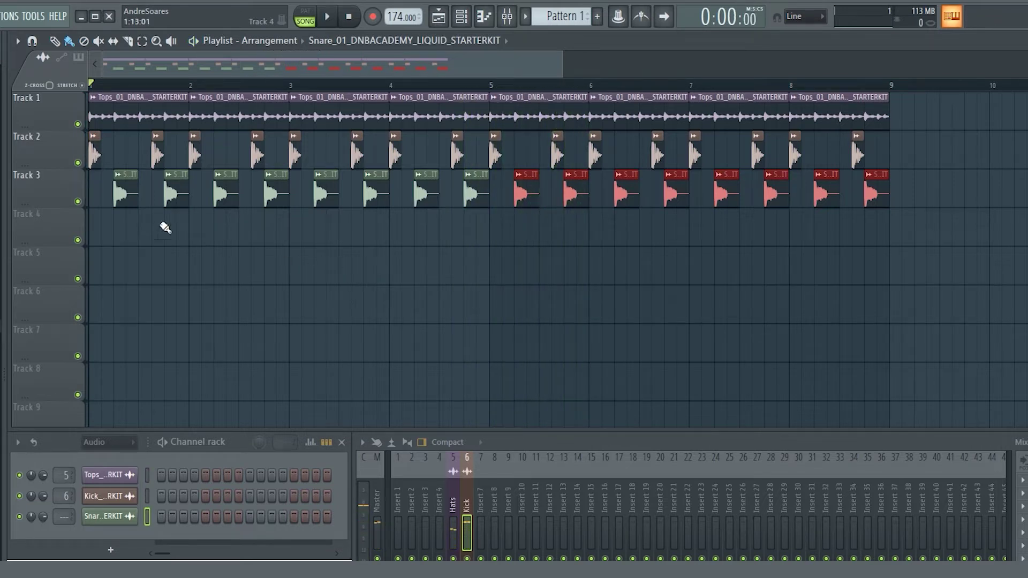
Open the Snare sample's channel settings, set its quick fade out to about 47%, and listen to the beat.
{"action": "double_click", "coordinate": [125, 196]}
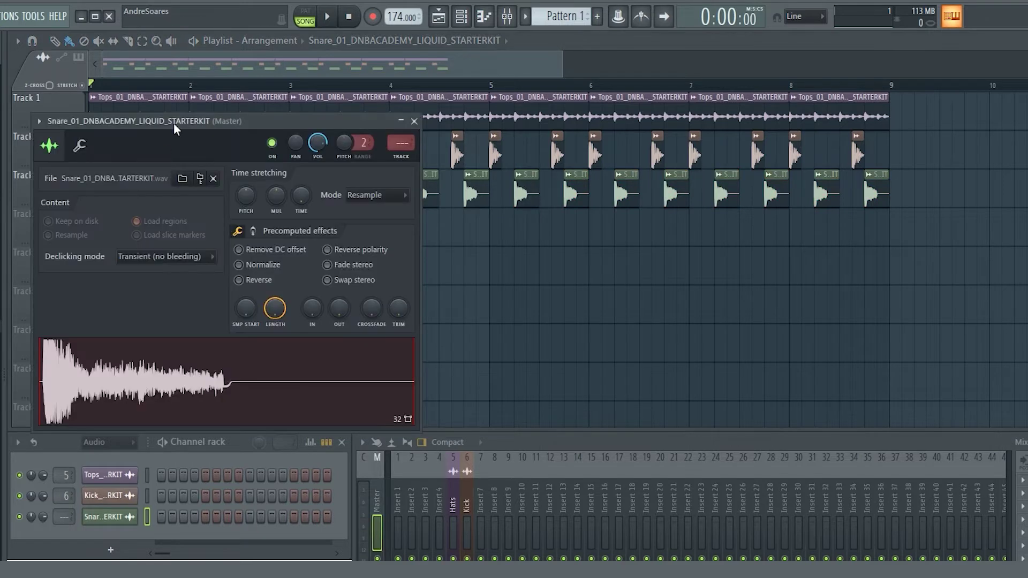
{"action": "left_click_drag", "start_coordinate": [174, 123], "coordinate": [174, 191]}
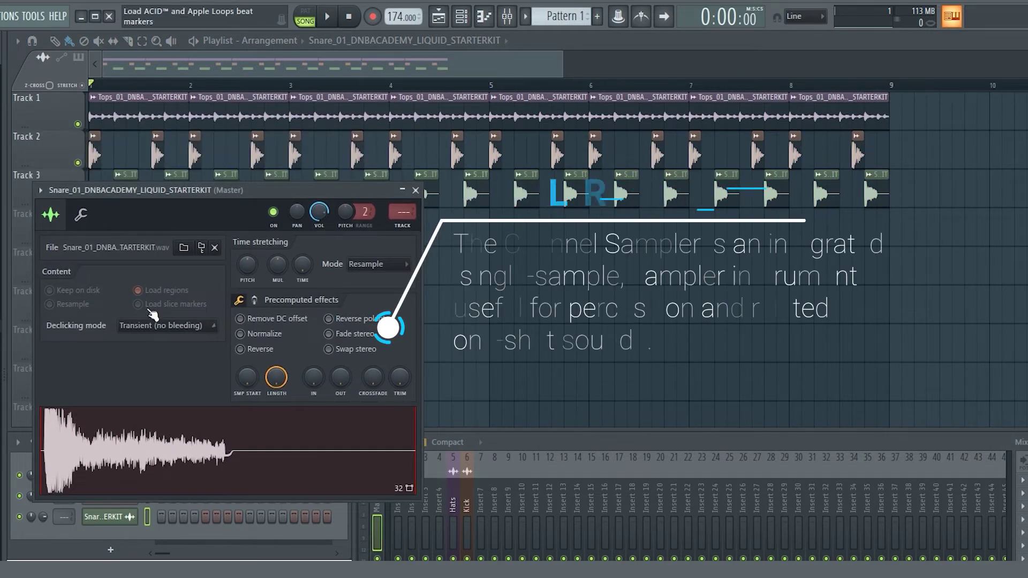
{"action": "left_click_drag", "start_coordinate": [178, 195], "coordinate": [179, 237]}
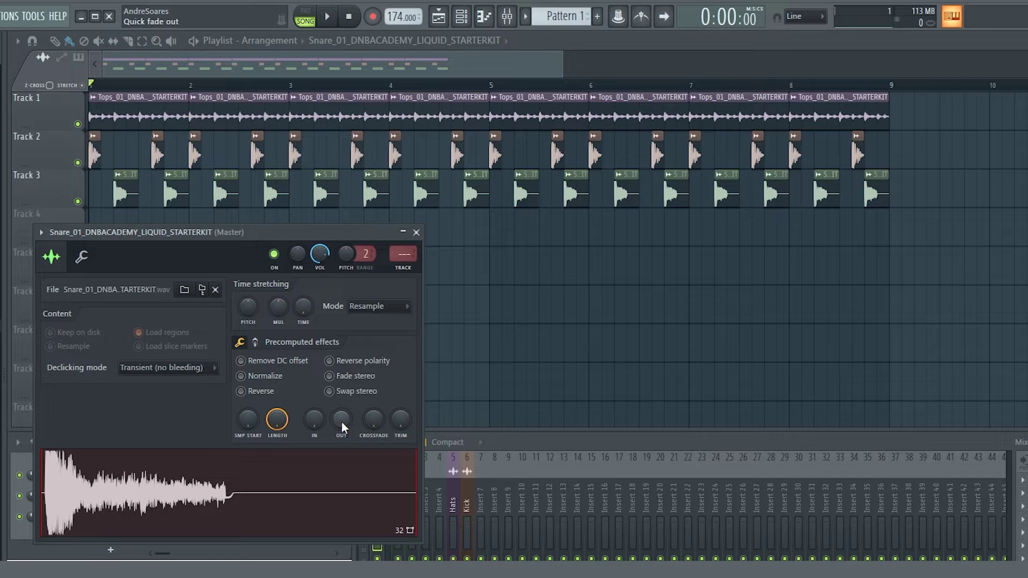
{"action": "left_click_drag", "start_coordinate": [341, 420], "coordinate": [341, 391]}
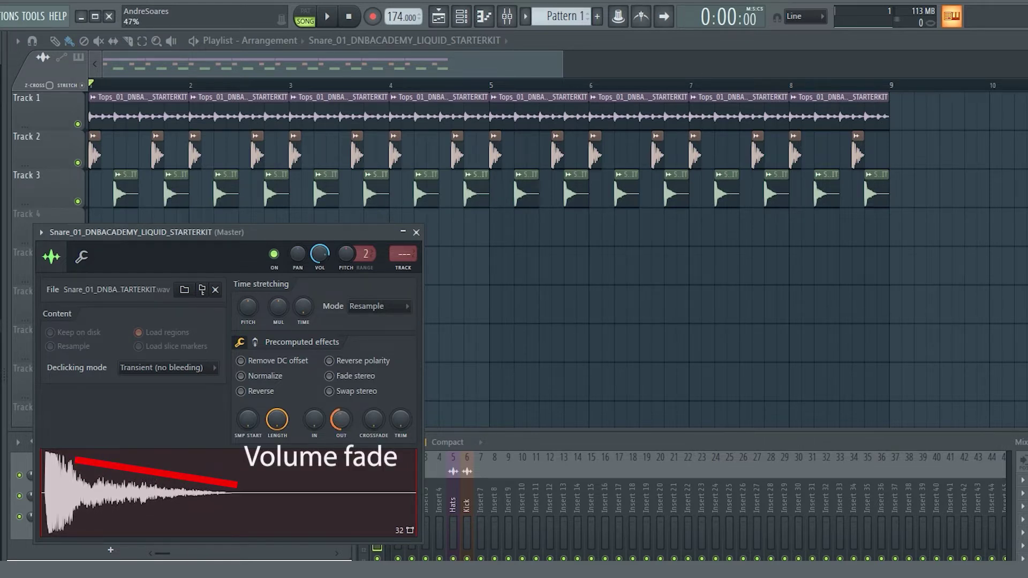
{"action": "key", "text": "space"}
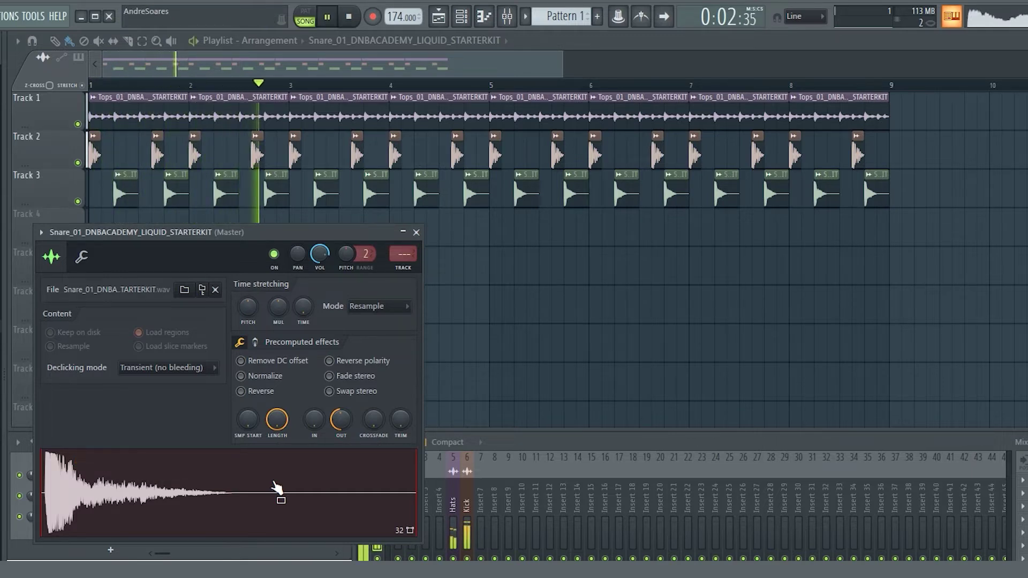
{"action": "key", "text": "space"}
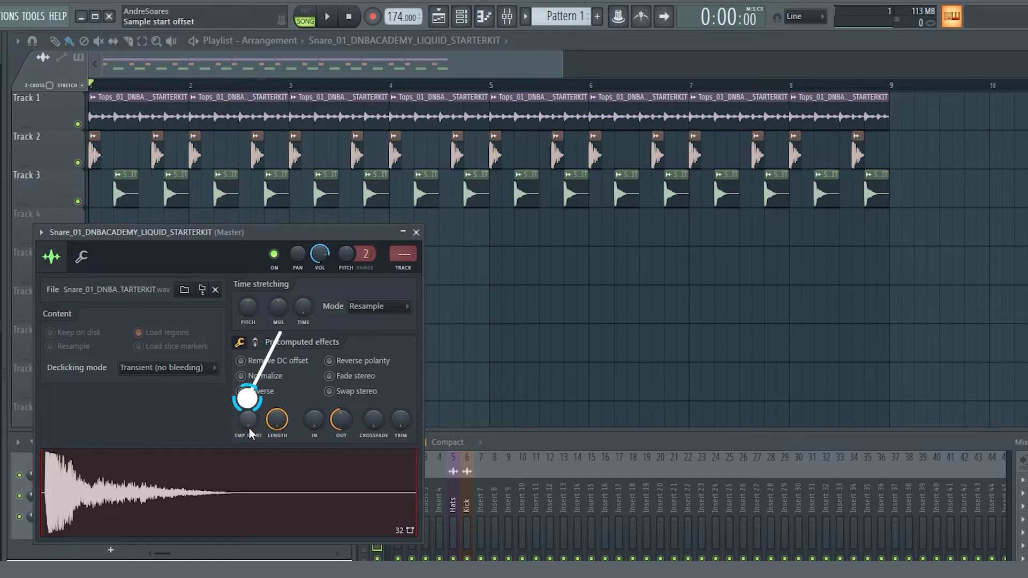
Raise the snare's sample start offset slightly to cut the gap before the hit, and listen to the beat.
{"action": "left_click_drag", "start_coordinate": [248, 423], "coordinate": [248, 424]}
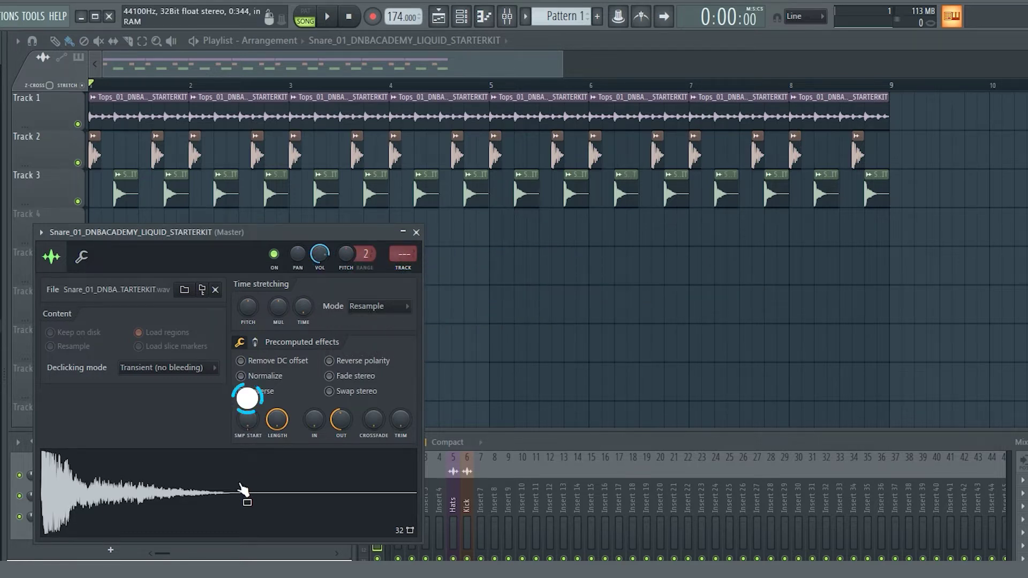
{"action": "key", "text": "space"}
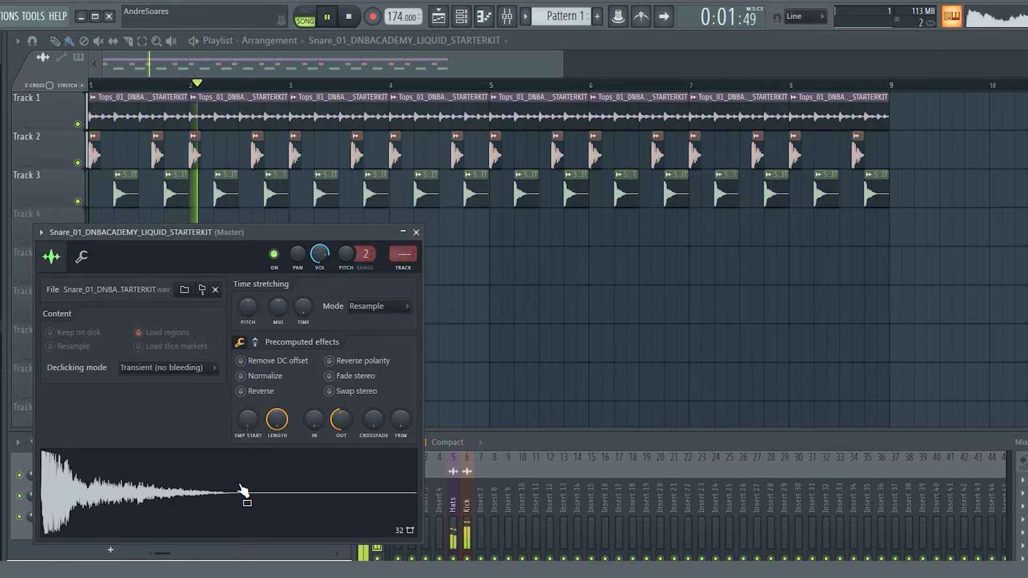
{"action": "key", "text": "space"}
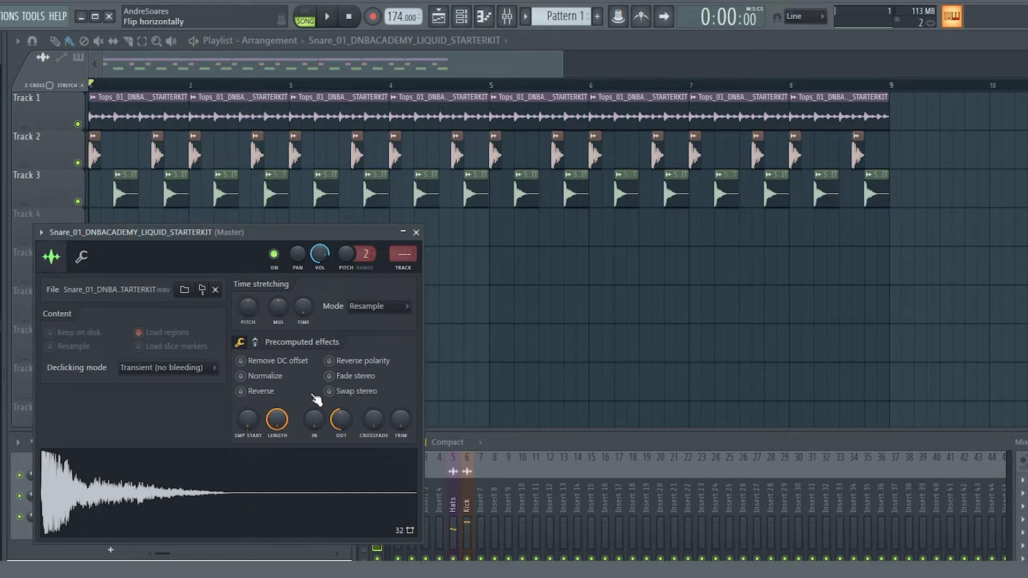
Route the Snare sample to free mixer track 7 and rename that mixer track Snare.
{"action": "left_click", "coordinate": [412, 269]}
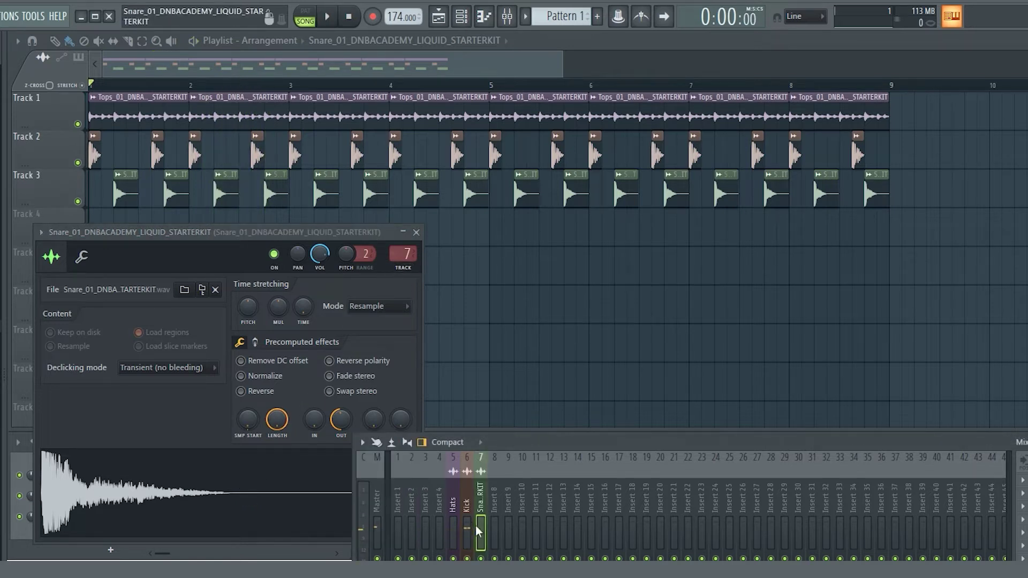
{"action": "double_click", "coordinate": [481, 519]}
{"action": "type", "text": "Snare"}
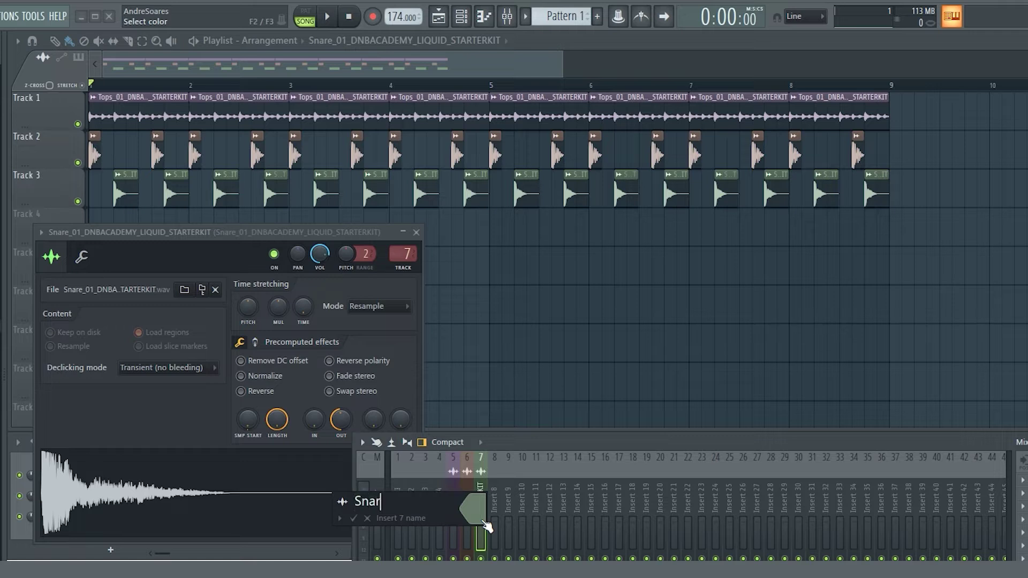
{"action": "key", "text": "Return"}
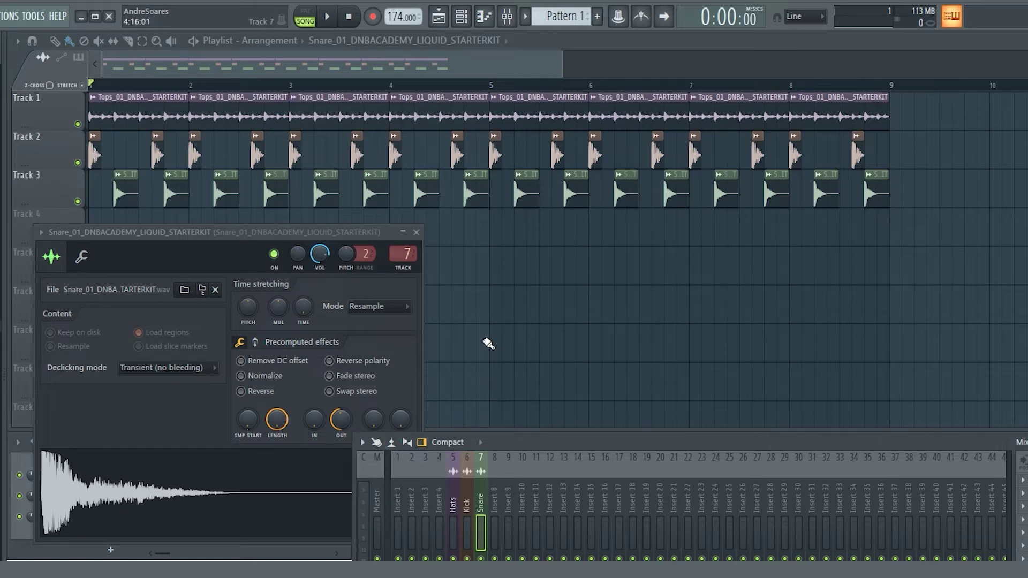
{"action": "right_click", "coordinate": [489, 344]}
{"action": "key", "text": "space"}
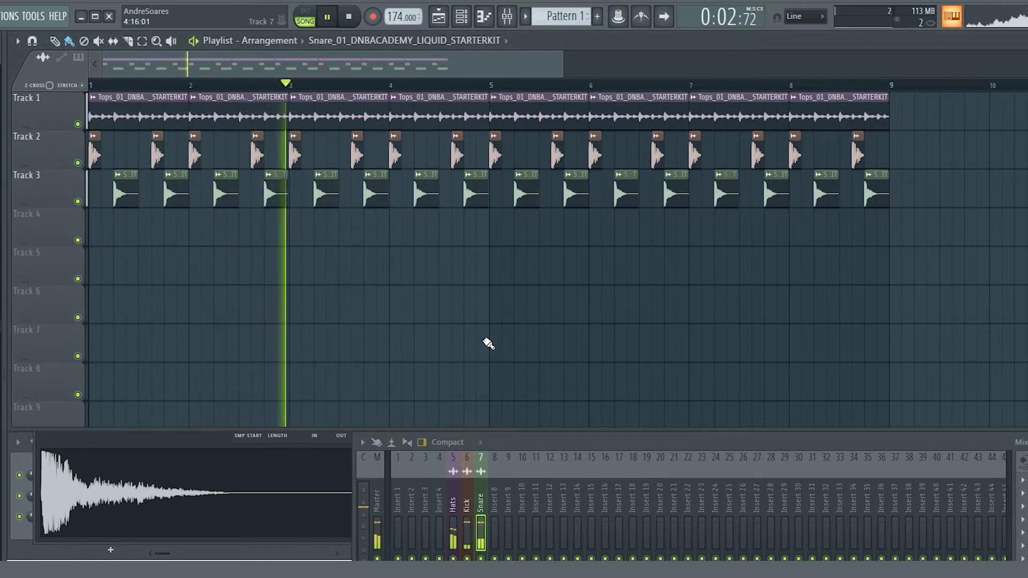
{"action": "key", "text": "space"}
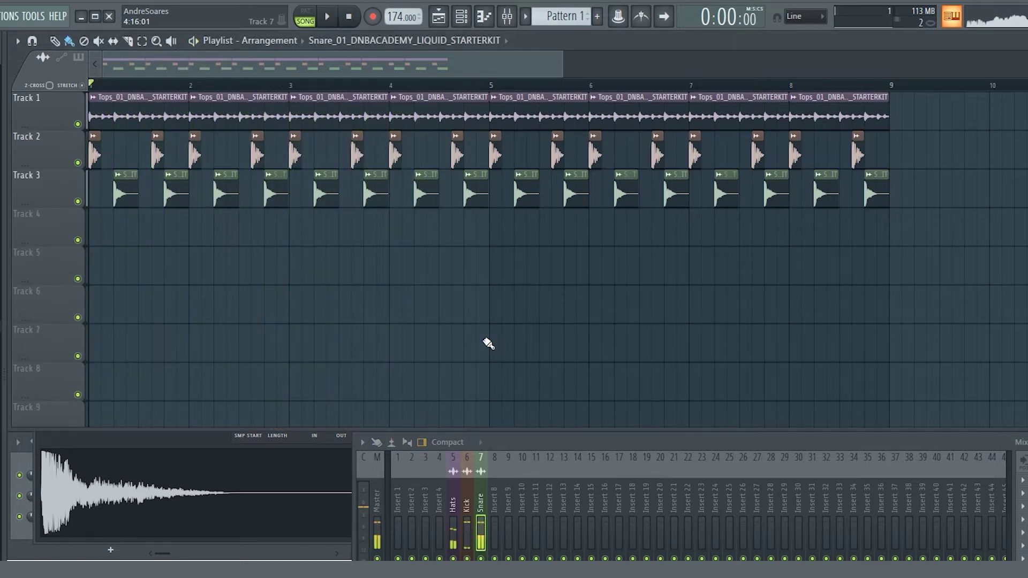
Import the Piano_01 and Piano_02 samples from the starter kit folder, placing Piano_01 at bar 1 on Track 7 and Piano_02 on beat 3 on Track 8.
{"action": "key", "text": "alt+Tab"}
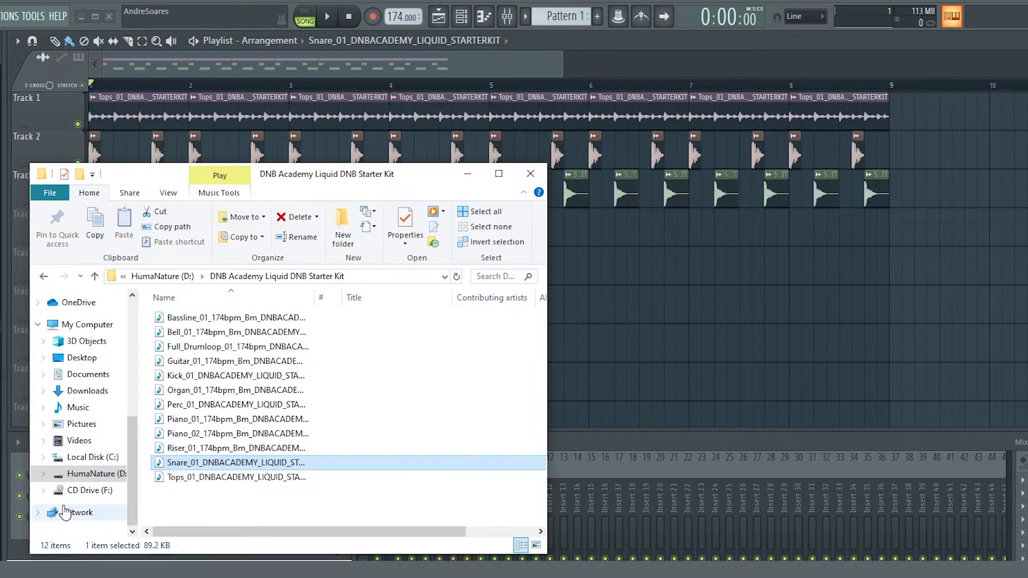
{"action": "left_click", "coordinate": [236, 423]}
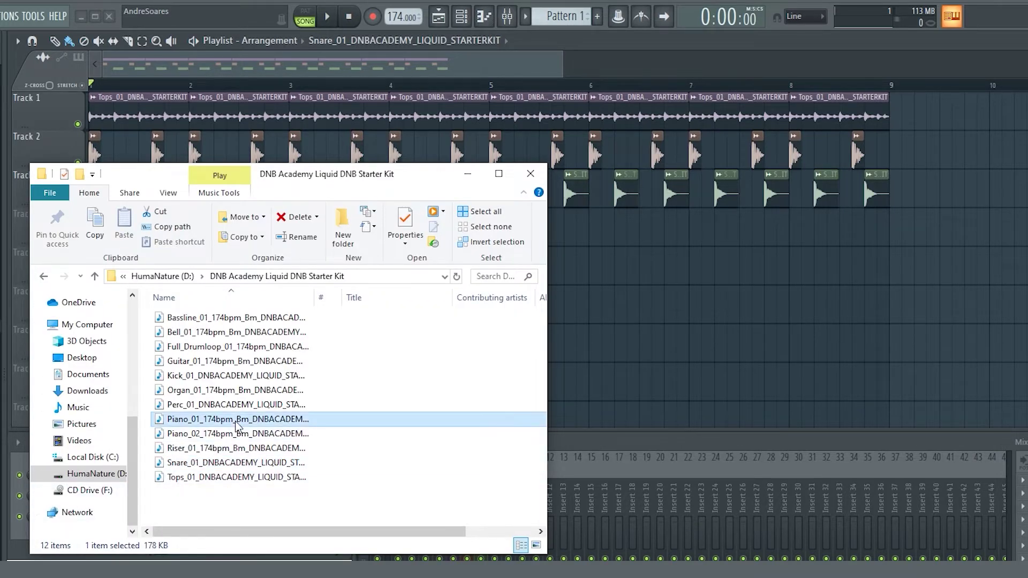
{"action": "left_click", "coordinate": [219, 435], "text": "ctrl"}
{"action": "left_click_drag", "start_coordinate": [209, 422], "coordinate": [691, 348]}
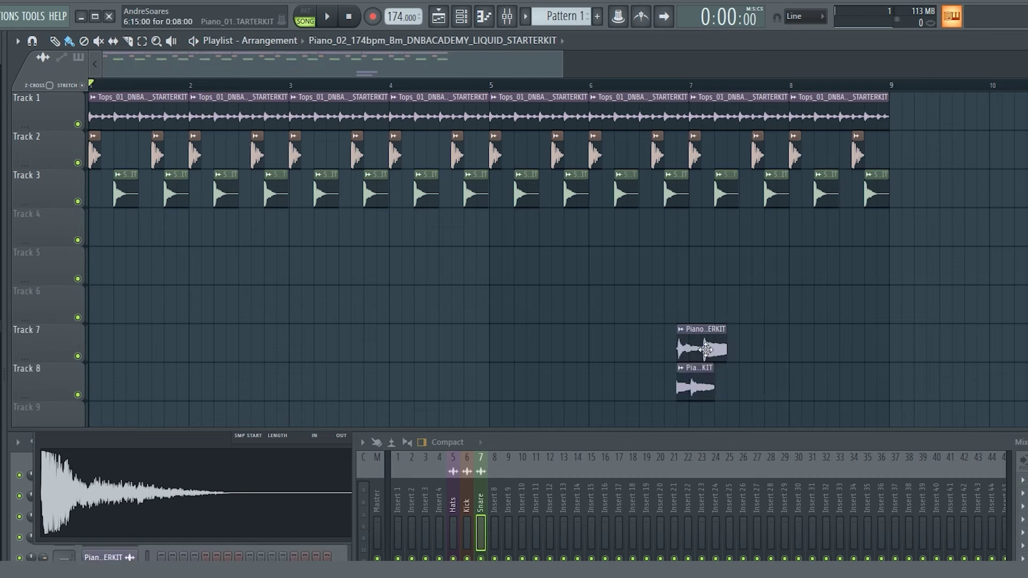
{"action": "left_click_drag", "start_coordinate": [754, 414], "coordinate": [236, 349]}
Move the Piano_01 clip up to Track 6 at the start of bar 1 and undo a trial shift of the Piano_02 clip.
{"action": "left_click_drag", "start_coordinate": [561, 54], "coordinate": [250, 55]}
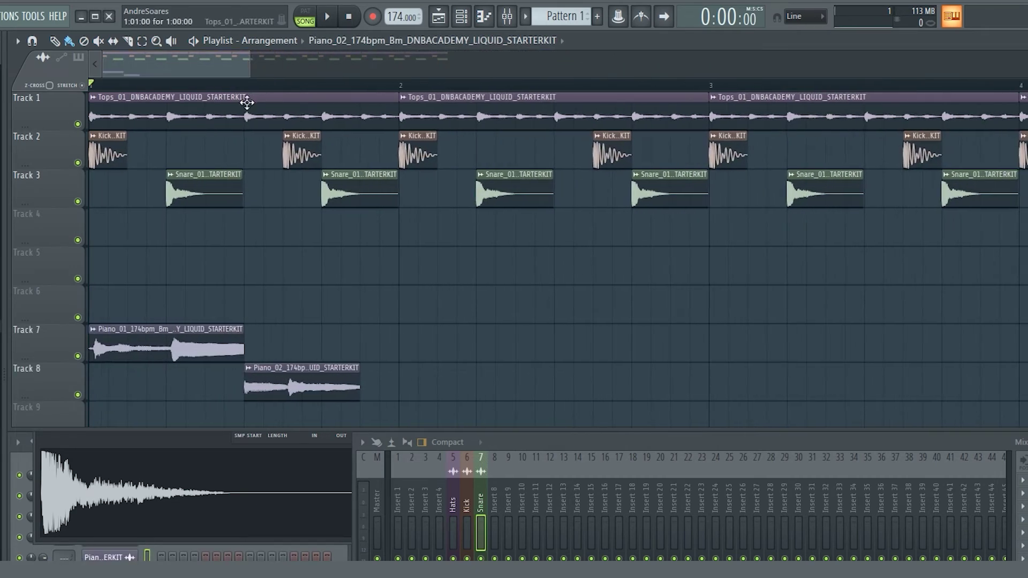
{"action": "left_click_drag", "start_coordinate": [183, 343], "coordinate": [184, 303]}
{"action": "left_click_drag", "start_coordinate": [313, 389], "coordinate": [234, 389]}
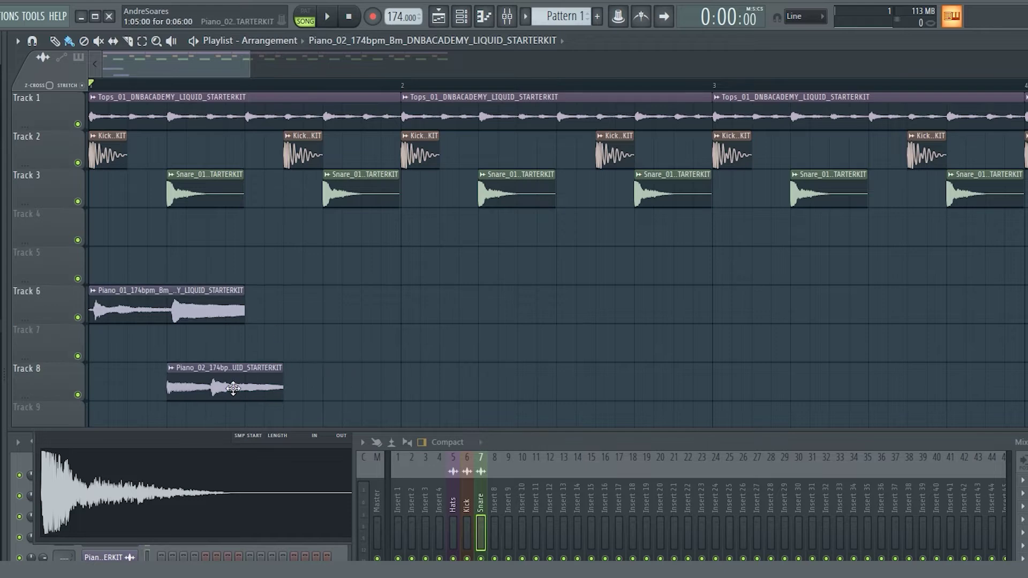
{"action": "left_click_drag", "start_coordinate": [250, 54], "coordinate": [151, 54]}
{"action": "key", "text": "ctrl+z"}
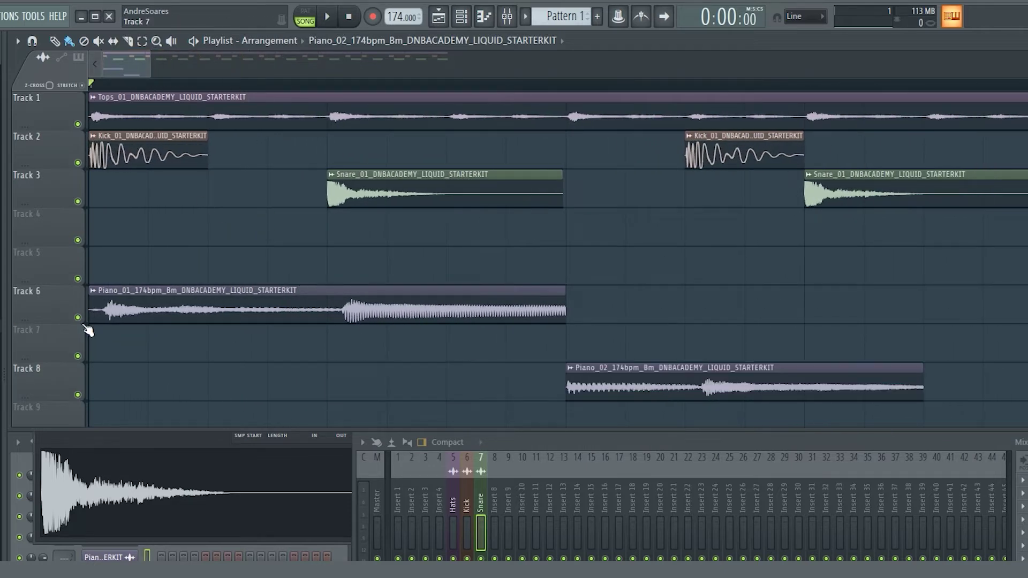
Solo Track 6 in the playlist.
{"action": "right_click", "coordinate": [78, 318]}
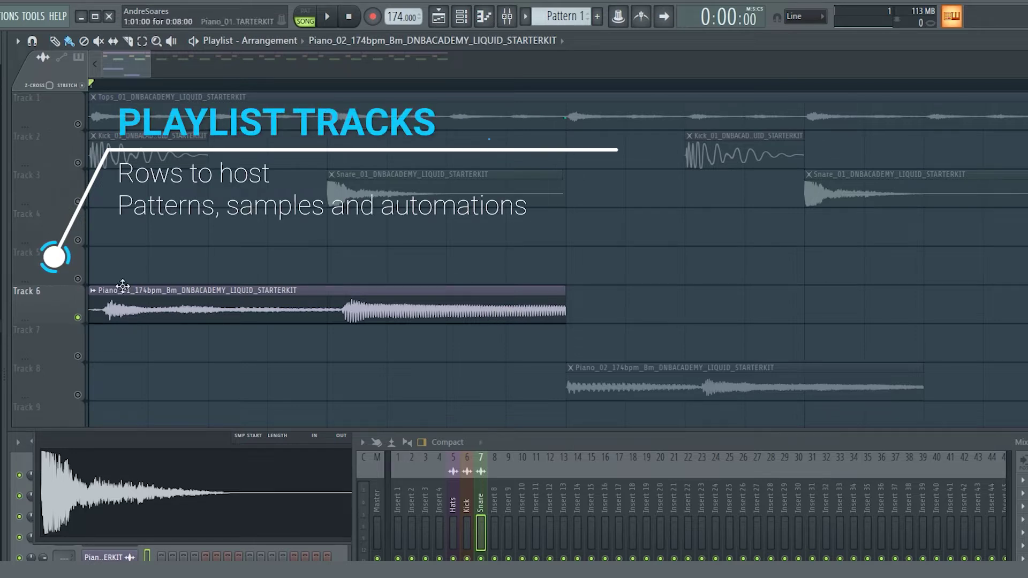
{"action": "right_click", "coordinate": [78, 318]}
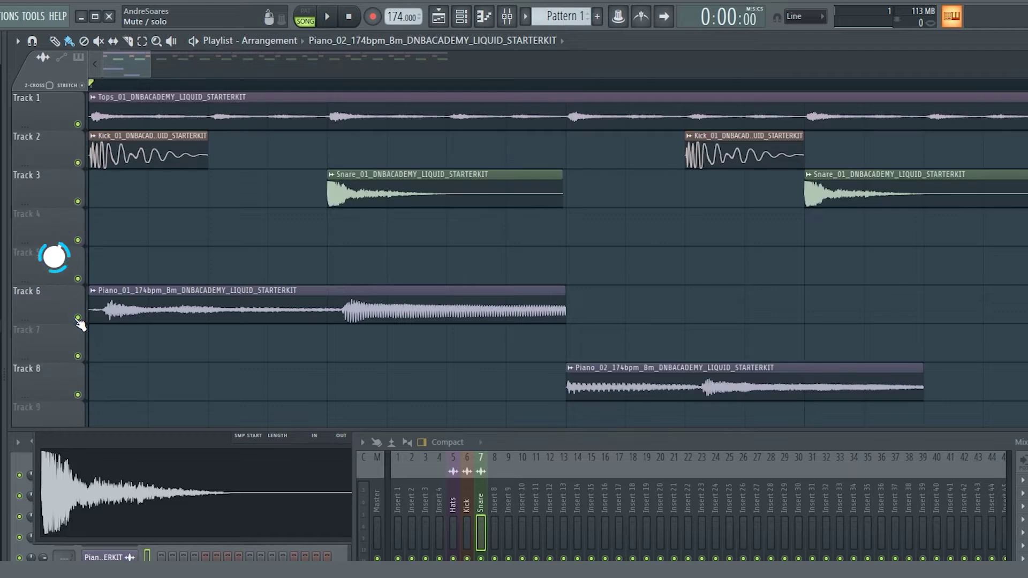
{"action": "right_click", "coordinate": [78, 318]}
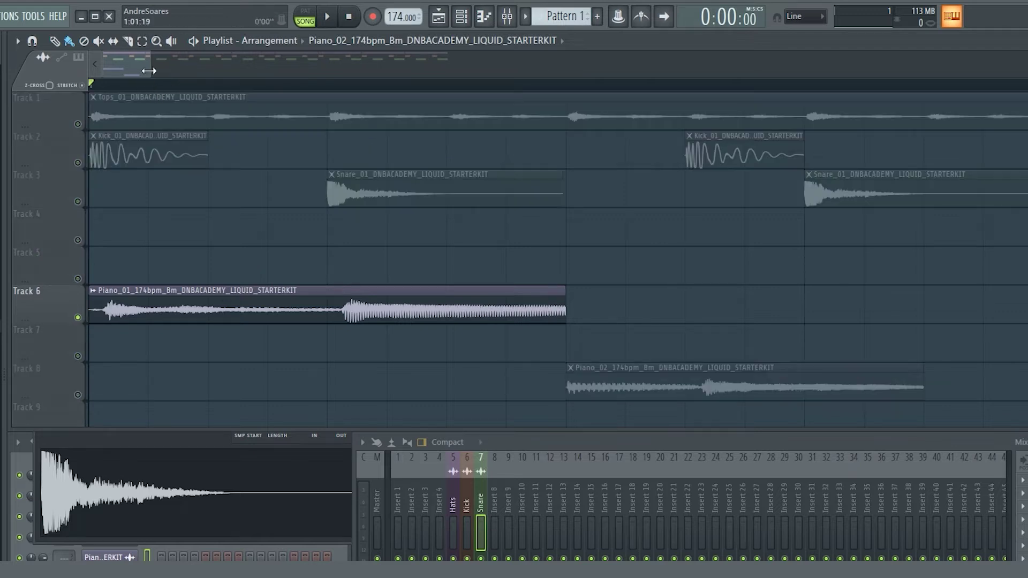
Move the Piano_02 clip to Track 6 at step 15 of bar 1 and listen to the two piano clips.
{"action": "left_click_drag", "start_coordinate": [149, 70], "coordinate": [334, 70]}
{"action": "left_click_drag", "start_coordinate": [230, 385], "coordinate": [306, 317]}
{"action": "key", "text": "space"}
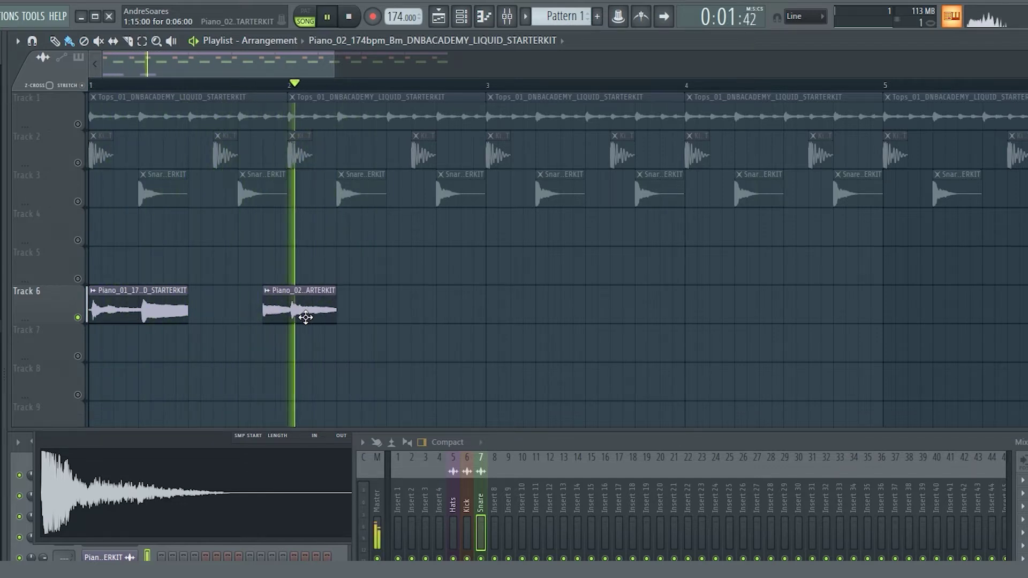
{"action": "key", "text": "space"}
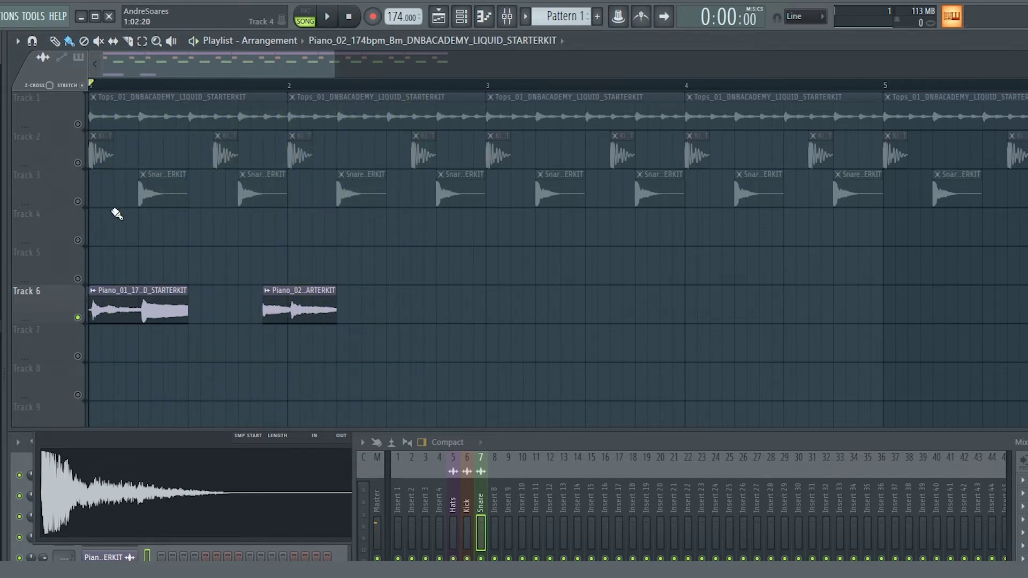
Trim the silent start off the Piano_01 clip without snapping, and move the clip back to the start of bar 1.
{"action": "left_click_drag", "start_coordinate": [322, 64], "coordinate": [129, 103]}
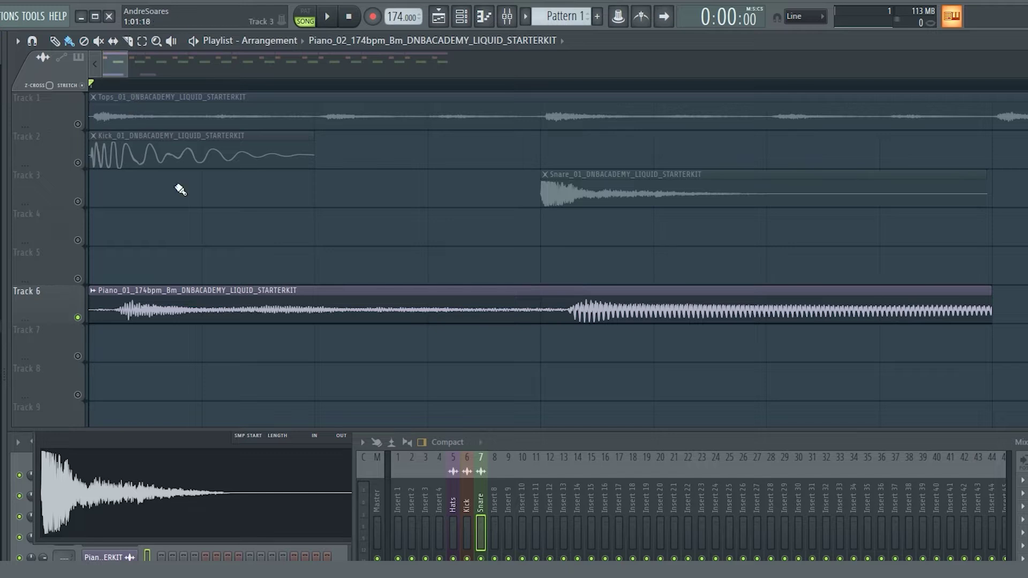
{"action": "mouse_move", "coordinate": [127, 64]}
{"action": "left_mouse_down"}
{"action": "mouse_move", "coordinate": [268, 71]}
{"action": "mouse_move", "coordinate": [130, 76]}
{"action": "left_mouse_up"}
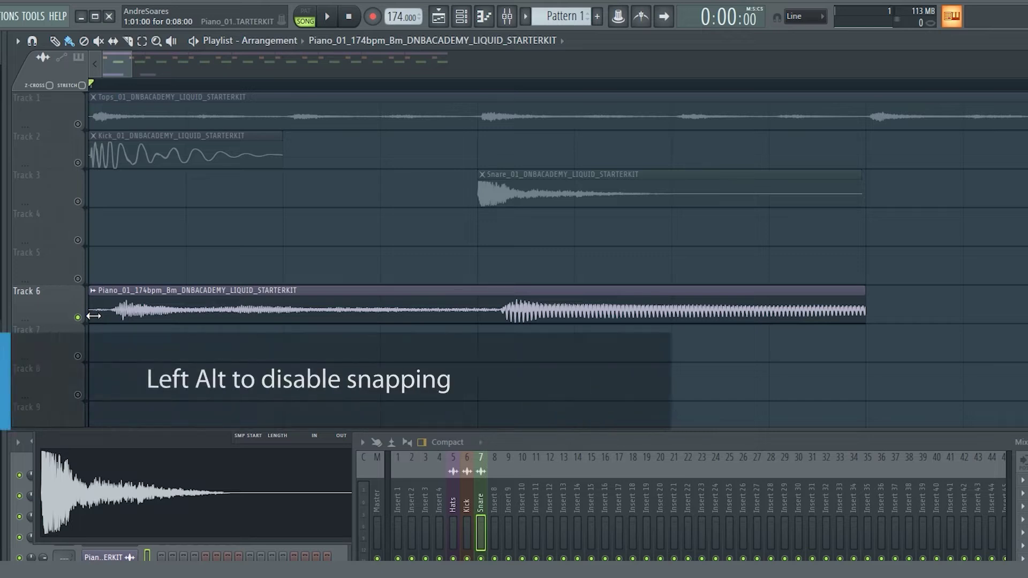
{"action": "left_click_drag", "start_coordinate": [94, 316], "coordinate": [112, 318]}
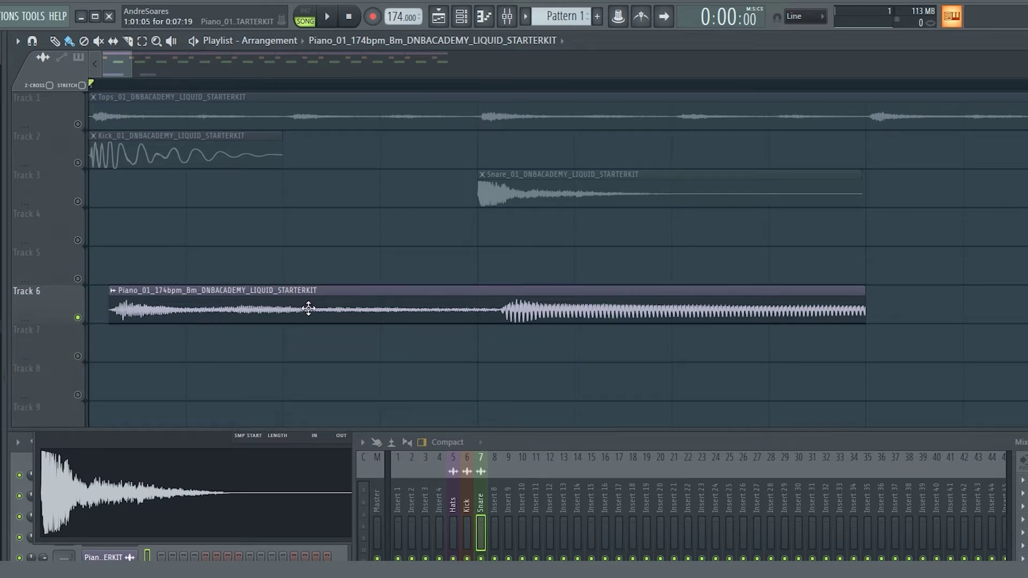
{"action": "left_click_drag", "start_coordinate": [277, 309], "coordinate": [250, 309]}
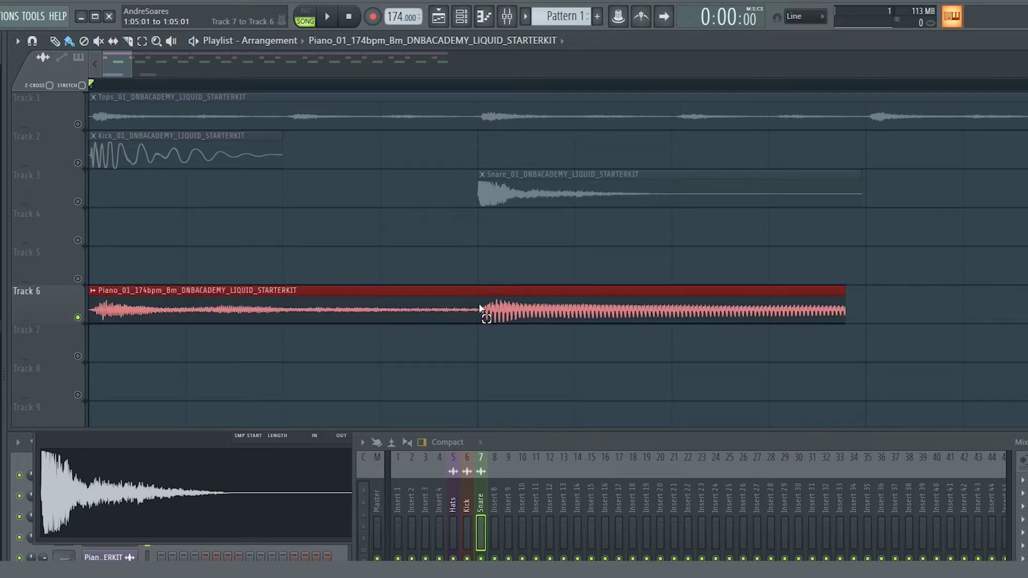
{"action": "left_click_drag", "start_coordinate": [479, 361], "coordinate": [479, 279]}
{"action": "left_click_drag", "start_coordinate": [91, 274], "coordinate": [92, 320]}
{"action": "left_click_drag", "start_coordinate": [481, 267], "coordinate": [476, 321]}
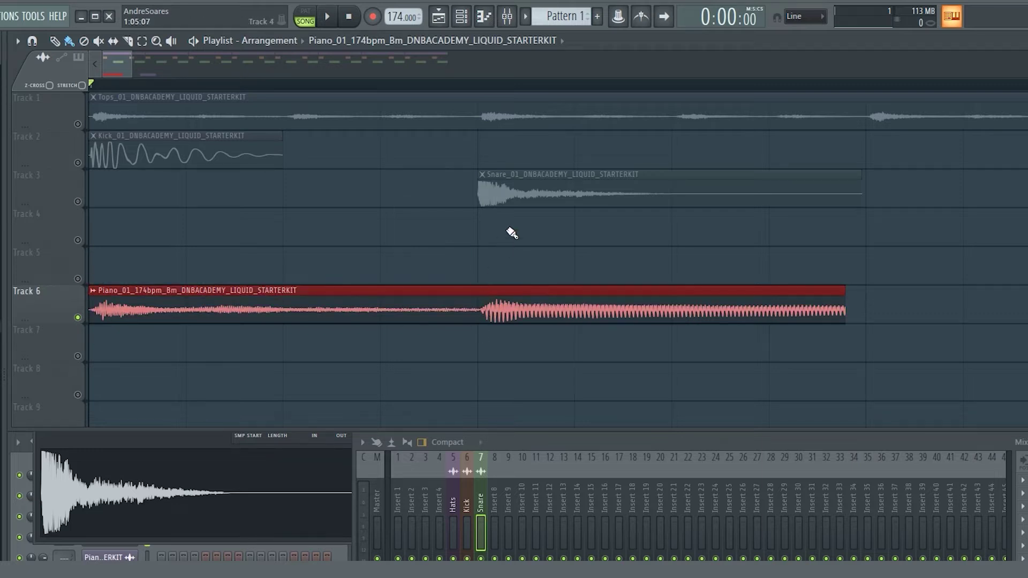
{"action": "left_click", "coordinate": [796, 236], "text": "ctrl"}
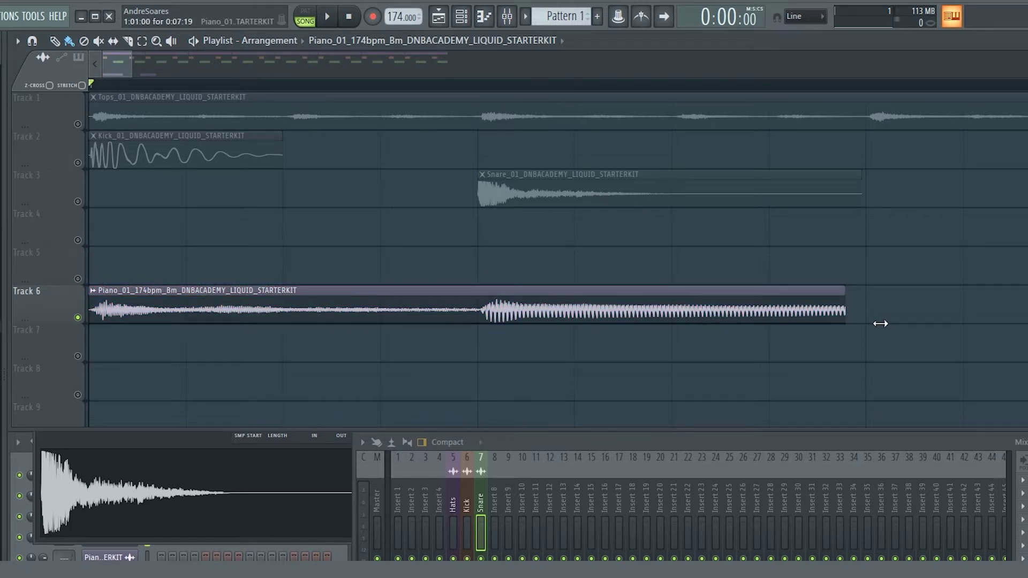
{"action": "left_click_drag", "start_coordinate": [880, 324], "coordinate": [841, 340]}
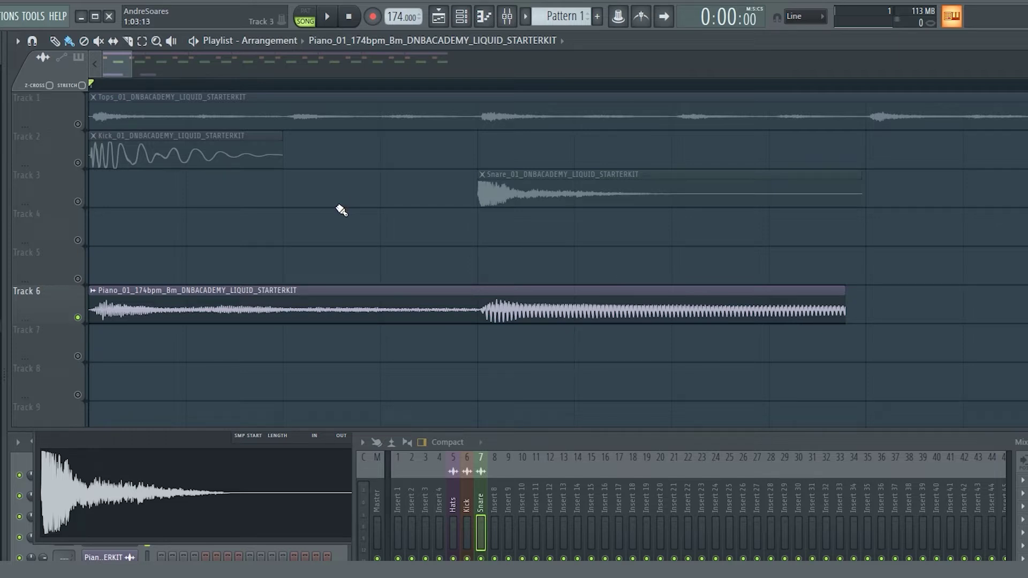
Slice the Piano_01 clip on Track 6 in two at beat 2 of bar 1, just before its second note.
{"action": "left_click", "coordinate": [129, 42]}
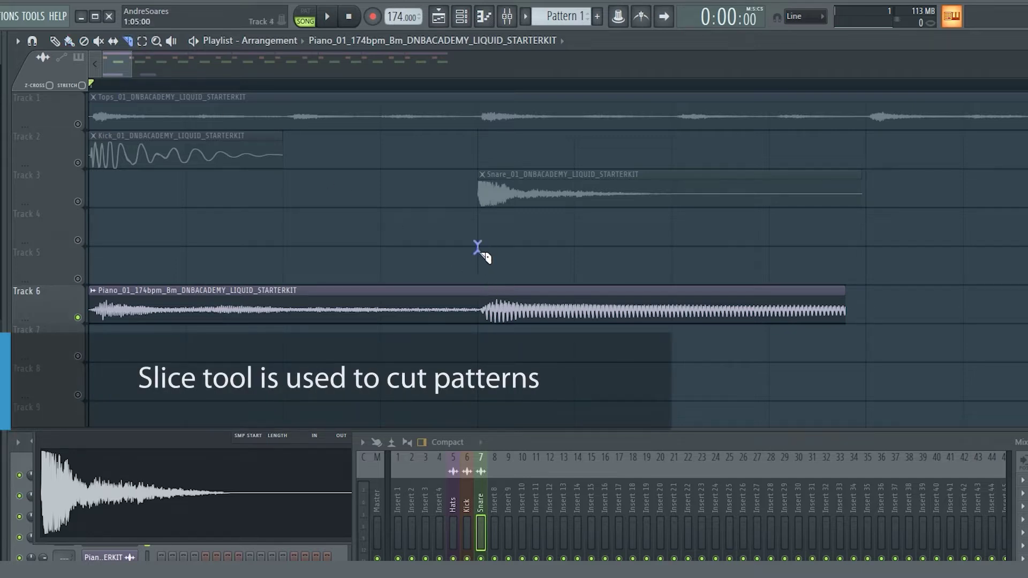
{"action": "left_click_drag", "start_coordinate": [477, 247], "coordinate": [489, 390]}
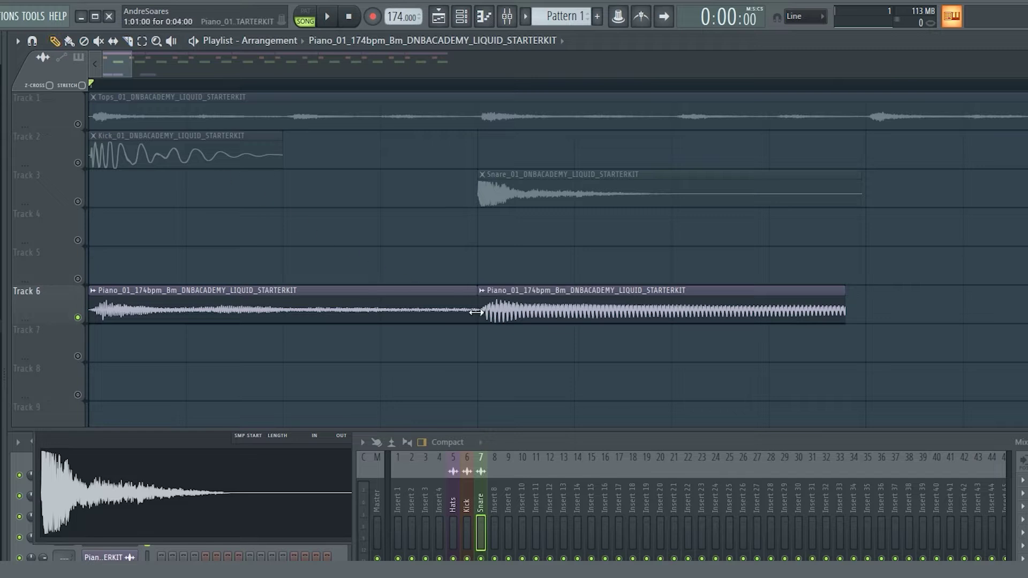
{"action": "left_click_drag", "start_coordinate": [831, 306], "coordinate": [486, 304]}
{"action": "left_click_drag", "start_coordinate": [453, 307], "coordinate": [98, 313]}
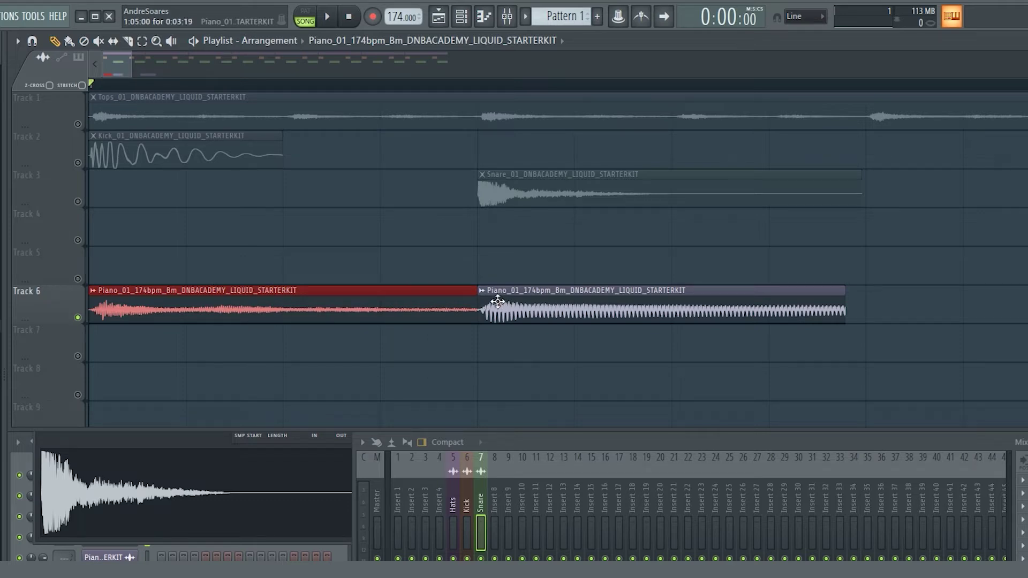
Make the second slice of the Piano_01 clip unique.
{"action": "left_click_drag", "start_coordinate": [498, 303], "coordinate": [757, 310]}
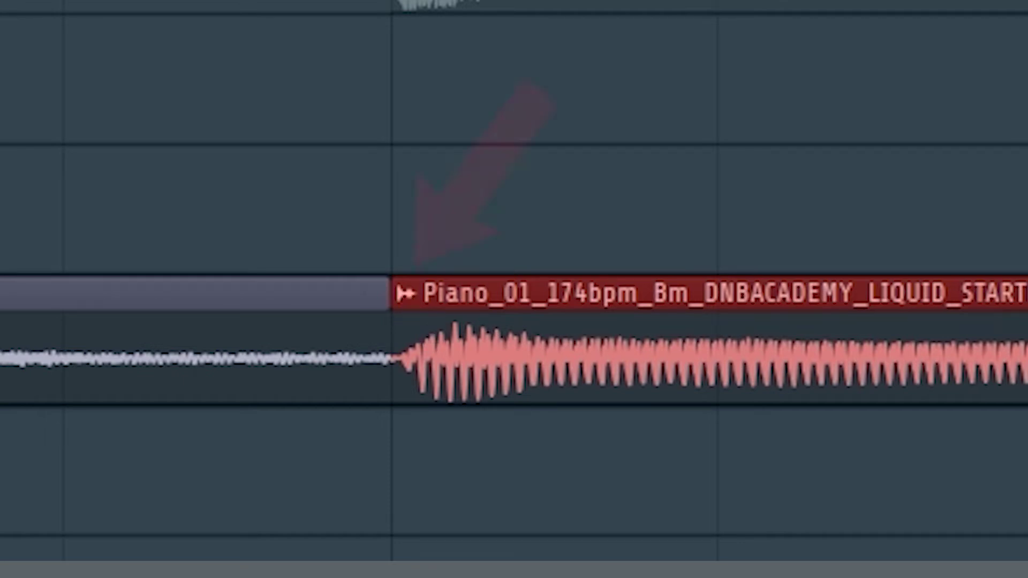
{"action": "left_click", "coordinate": [405, 299]}
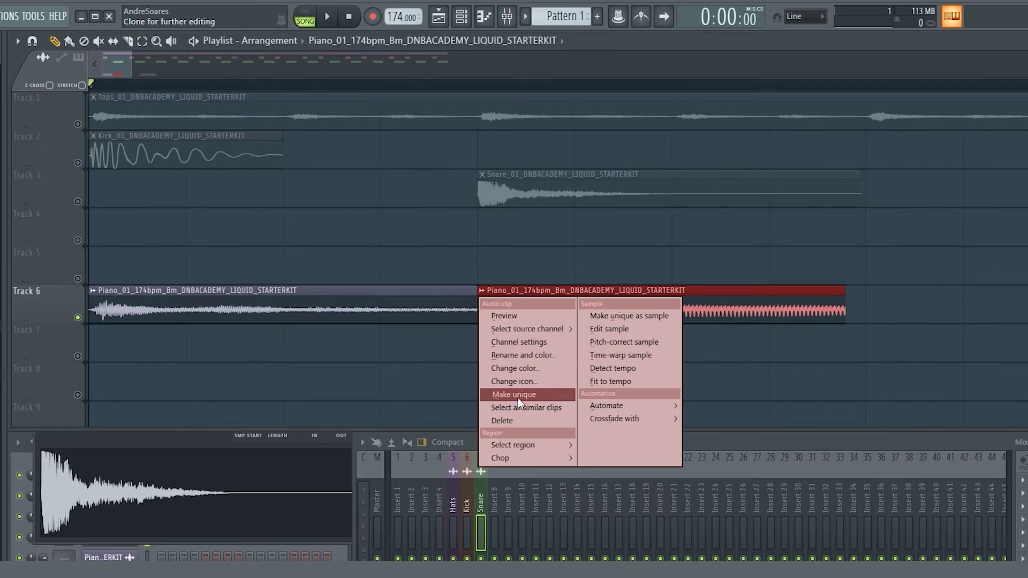
{"action": "left_click", "coordinate": [519, 397]}
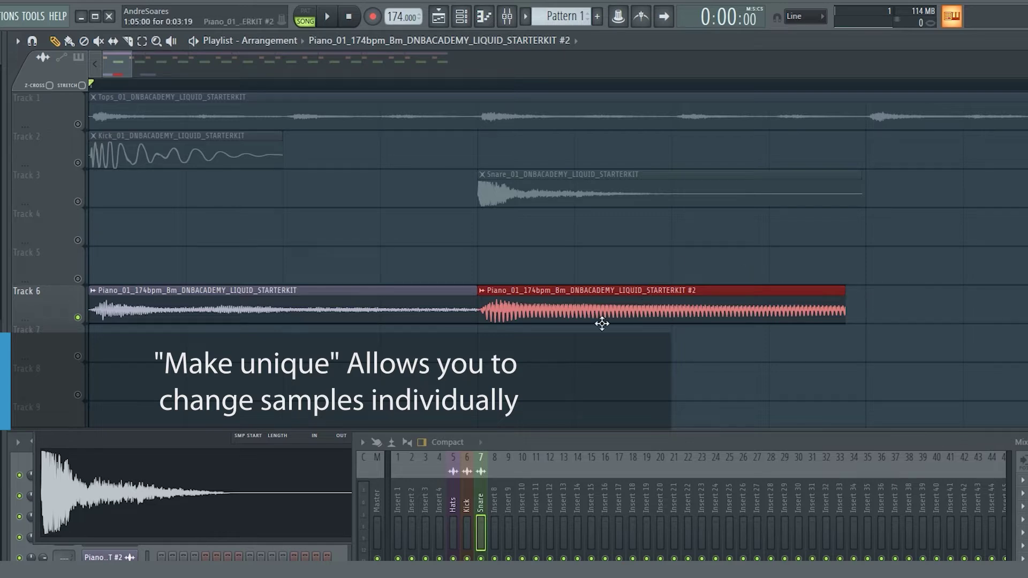
Stretch the second piano slice so it ends on beat 3 of bar 1, and listen to the result.
{"action": "left_click_drag", "start_coordinate": [367, 287], "coordinate": [213, 316]}
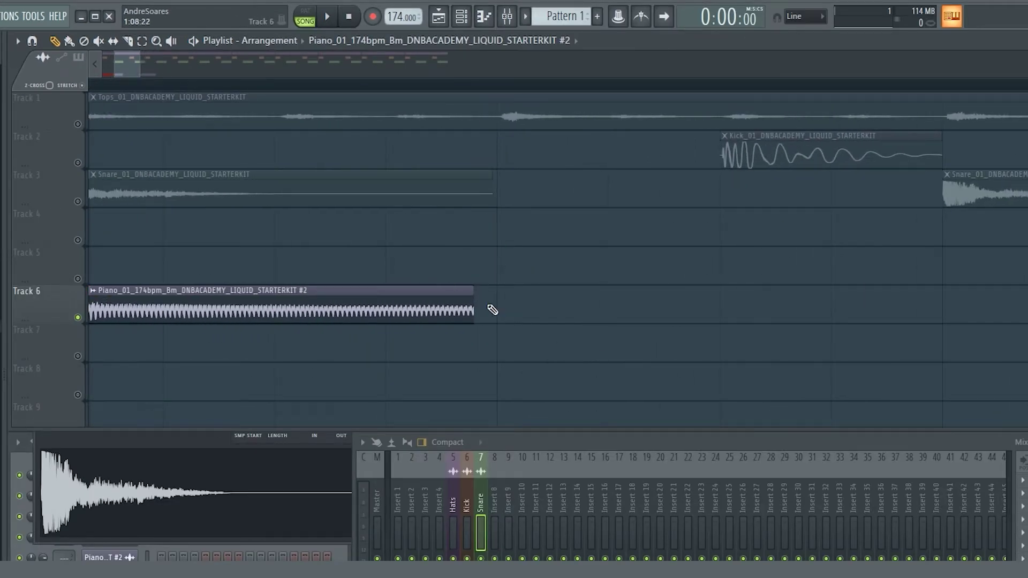
{"action": "left_click_drag", "start_coordinate": [472, 316], "coordinate": [497, 318]}
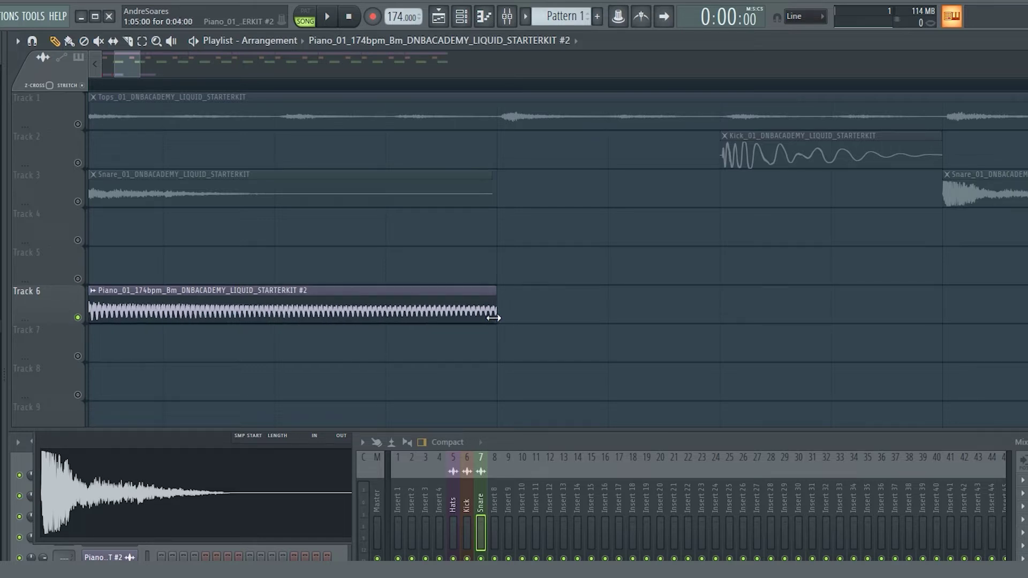
{"action": "scroll", "coordinate": [434, 96], "scroll_direction": "down", "scroll_amount": 2}
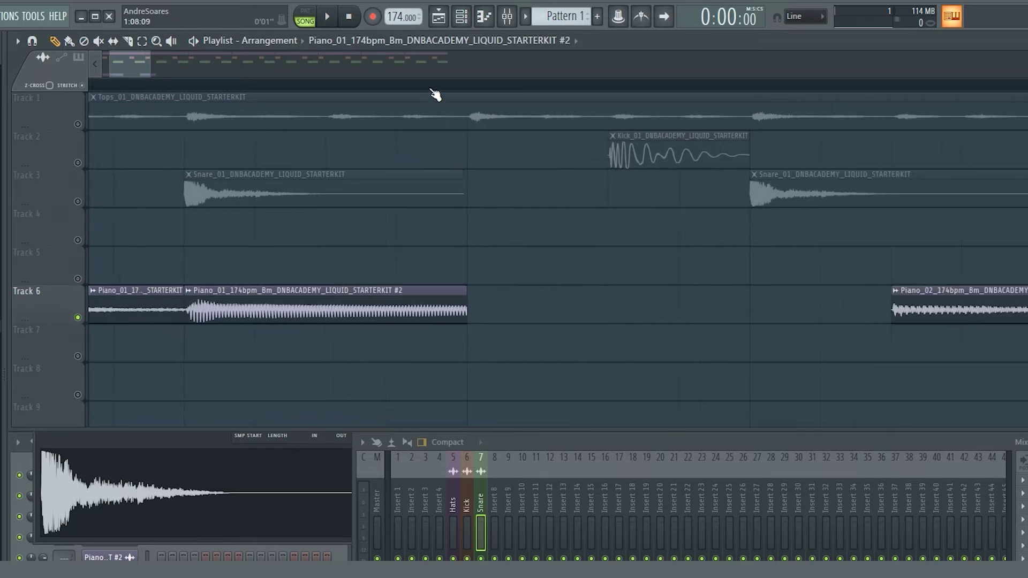
{"action": "left_click_drag", "start_coordinate": [114, 63], "coordinate": [107, 64]}
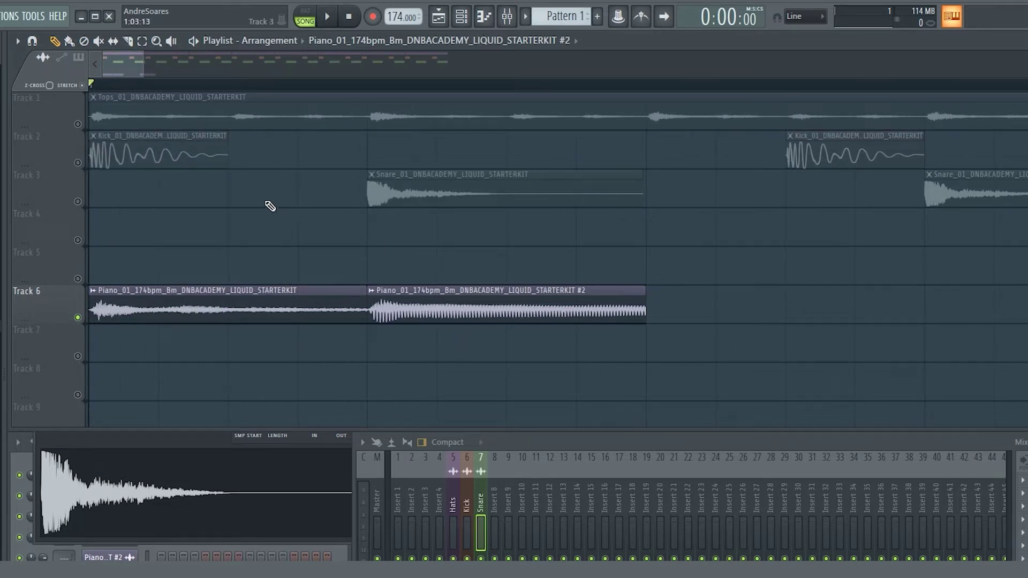
{"action": "key", "text": "space"}
{"action": "key", "text": "space"}
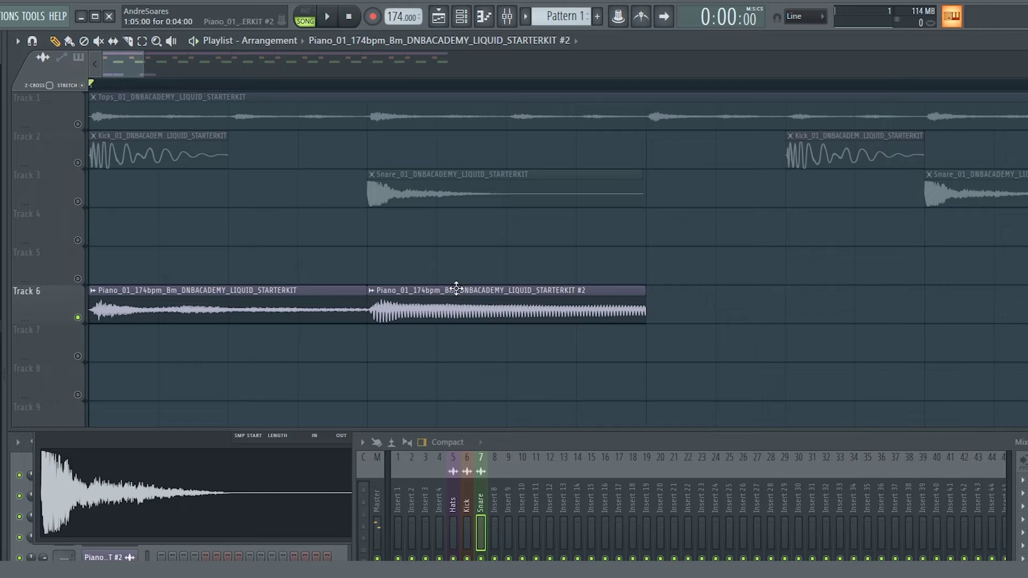
{"action": "left_click_drag", "start_coordinate": [418, 319], "coordinate": [518, 311]}
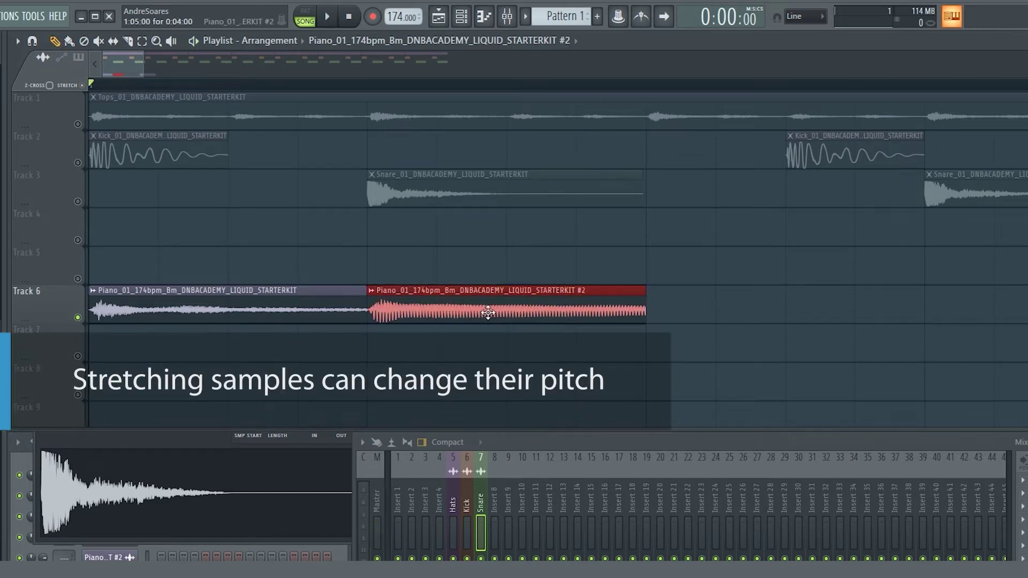
{"action": "key", "text": "space"}
{"action": "key", "text": "space"}
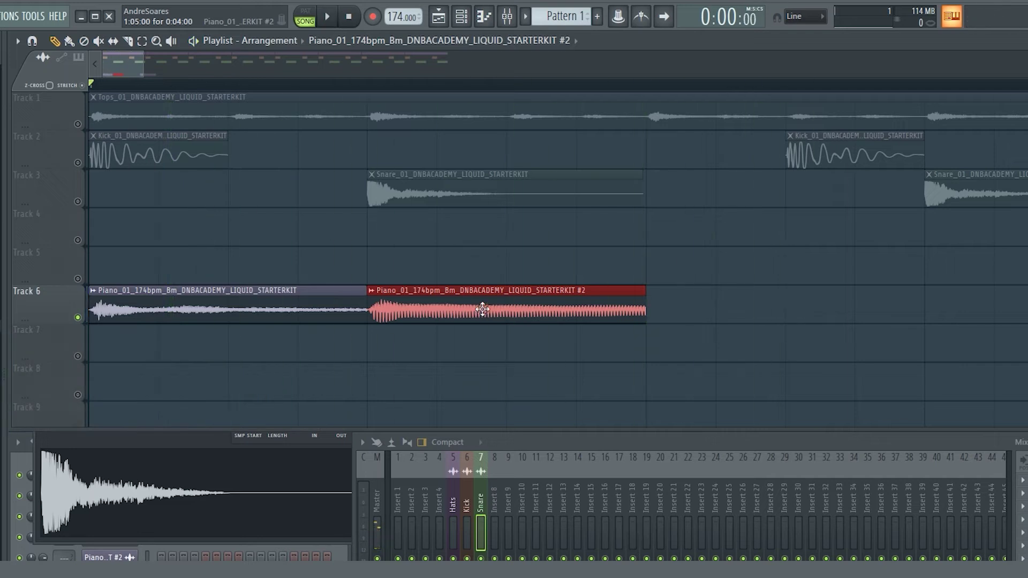
Set the second piano slice's time stretching mode to e3 generic in its channel settings and deselect the clip.
{"action": "double_click", "coordinate": [485, 303]}
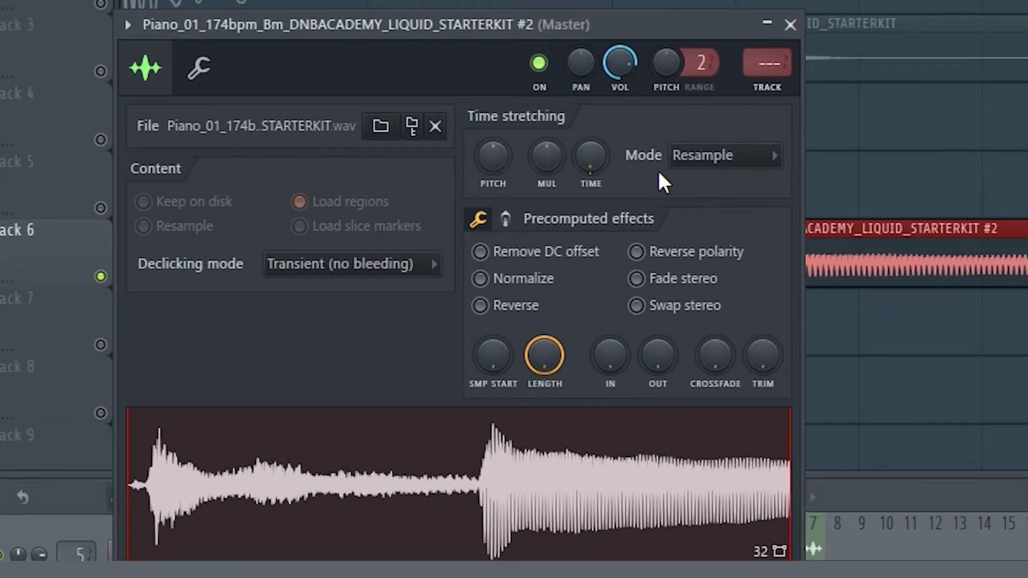
{"action": "left_click", "coordinate": [706, 161]}
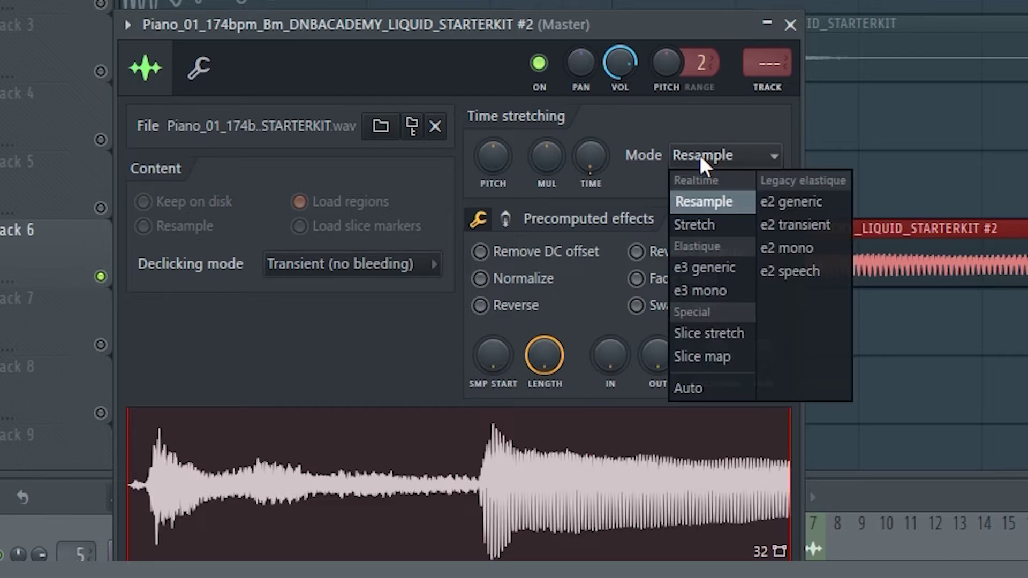
{"action": "left_click", "coordinate": [734, 266]}
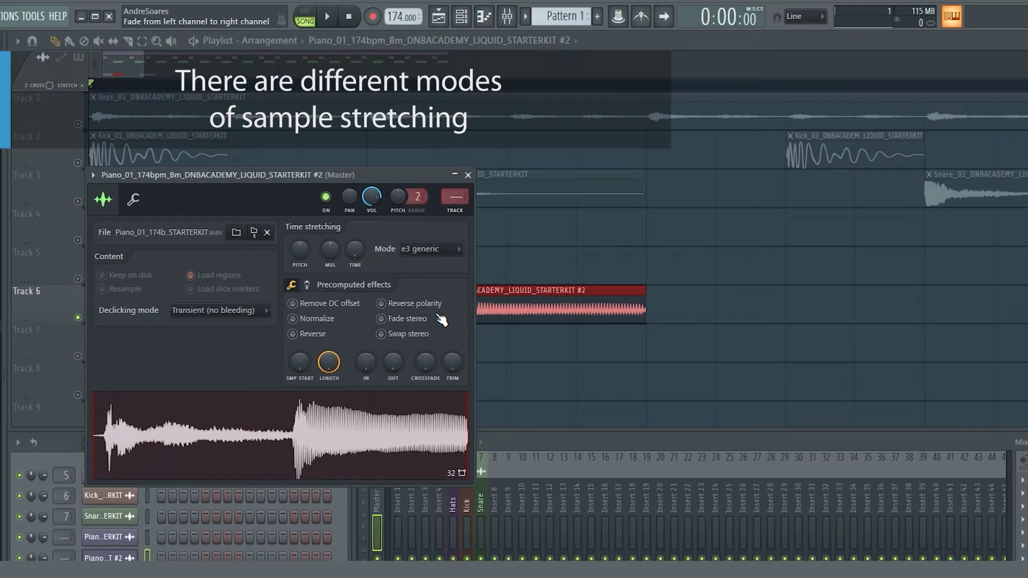
{"action": "left_click", "coordinate": [551, 271]}
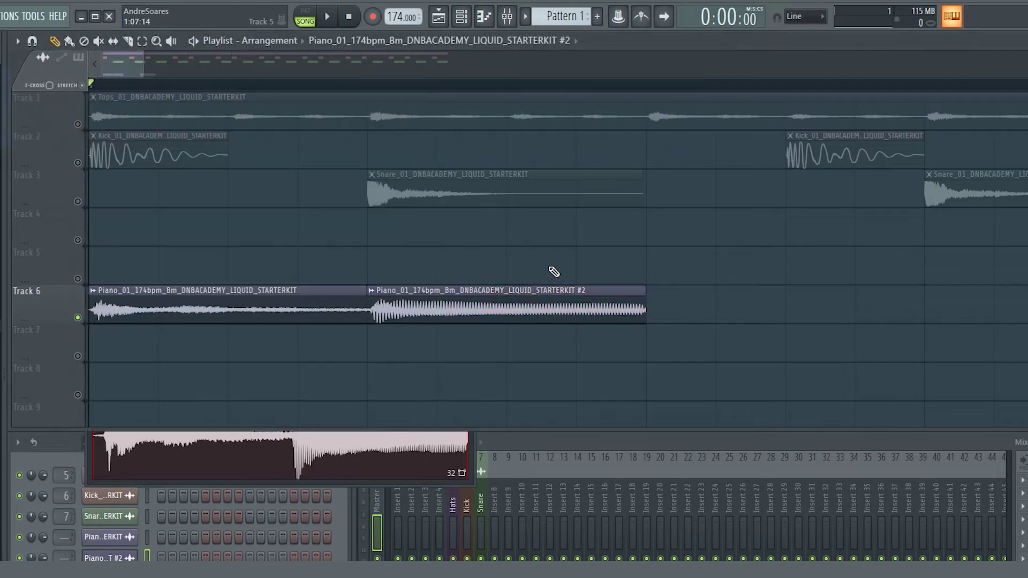
Listen to the piano slices, route the first Piano_01 slice to mixer track 8, and name that mixer track Piano.
{"action": "key", "text": "space"}
{"action": "key", "text": "space"}
{"action": "double_click", "coordinate": [242, 292]}
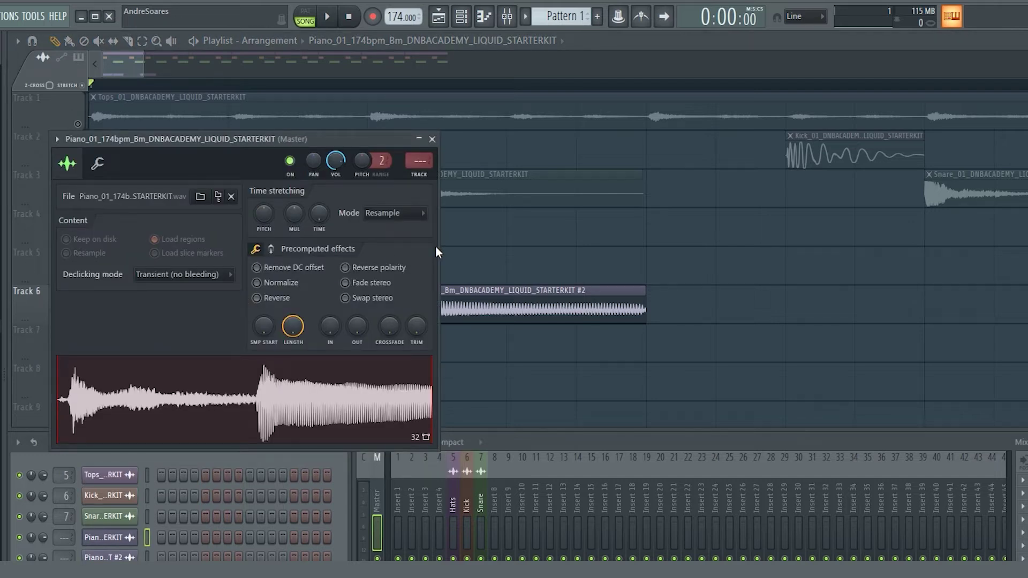
{"action": "left_click", "coordinate": [419, 175]}
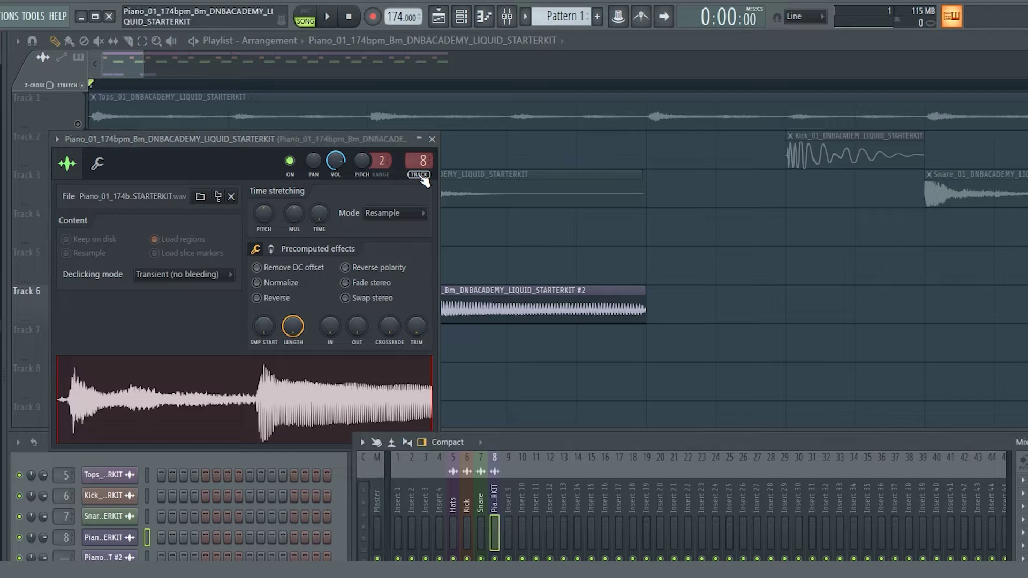
{"action": "double_click", "coordinate": [496, 491]}
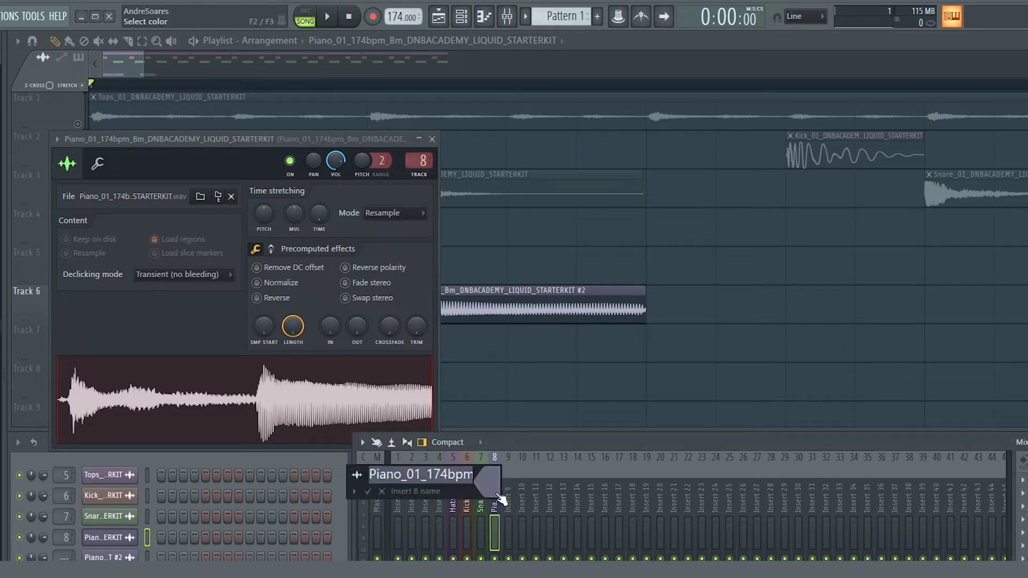
{"action": "type", "text": "Piano"}
{"action": "key", "text": "Return"}
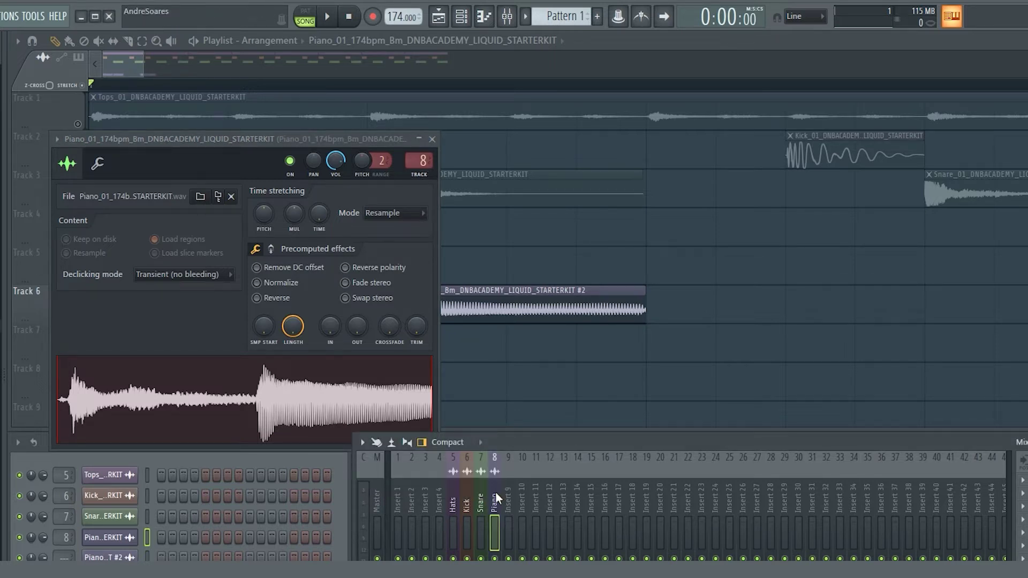
Route the second Piano_01 slice to mixer track 8 as well and play back the two slices.
{"action": "left_click", "coordinate": [505, 389], "text": "ctrl"}
{"action": "left_click_drag", "start_coordinate": [406, 310], "coordinate": [512, 321]}
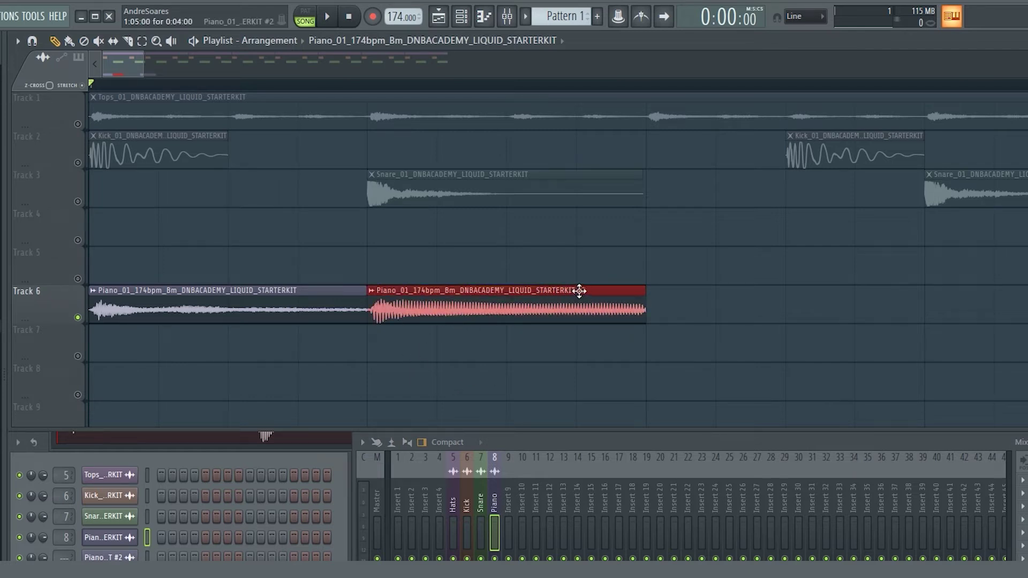
{"action": "double_click", "coordinate": [477, 305]}
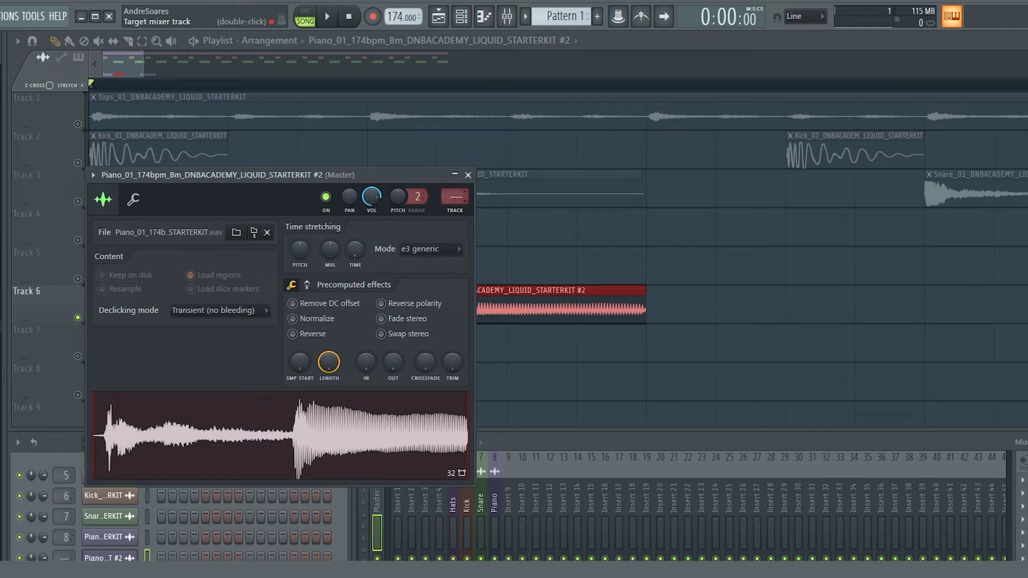
{"action": "left_click_drag", "start_coordinate": [455, 196], "coordinate": [455, 180]}
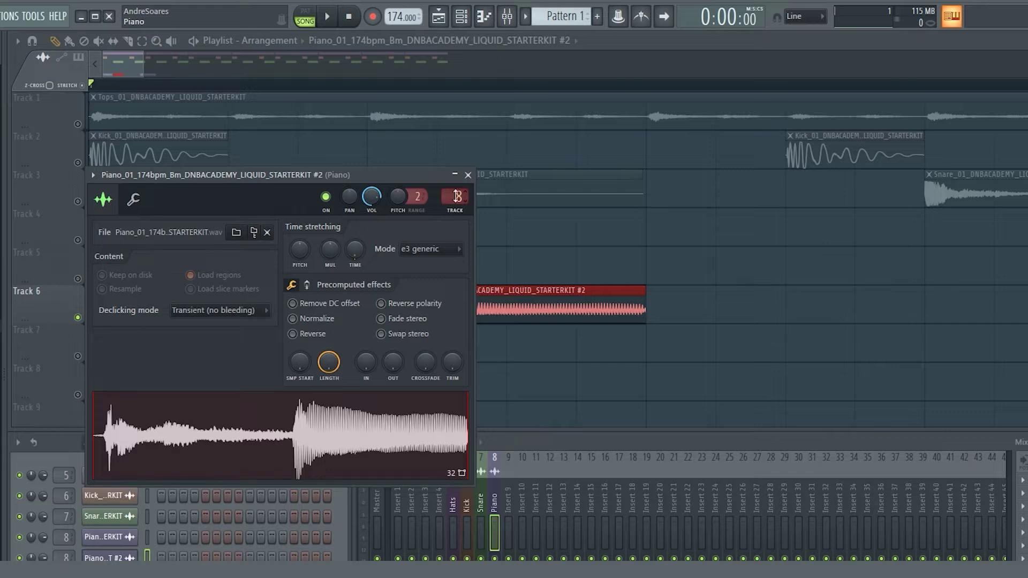
{"action": "left_click", "coordinate": [555, 387], "text": "ctrl"}
{"action": "key", "text": "space"}
{"action": "scroll", "coordinate": [472, 88], "scroll_direction": "down", "scroll_amount": 2}
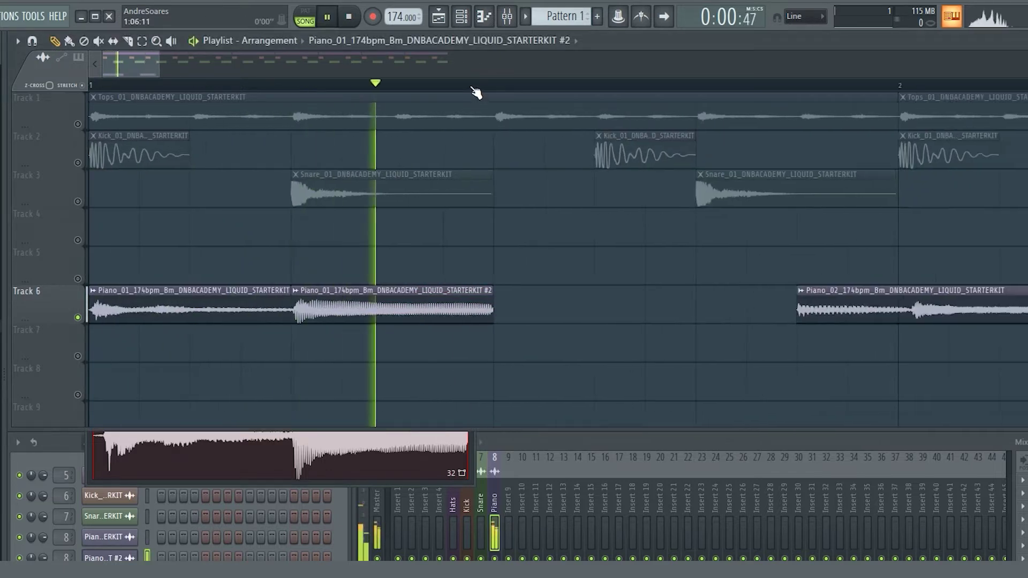
{"action": "scroll", "coordinate": [474, 91], "scroll_direction": "down", "scroll_amount": 2}
{"action": "key", "text": "space"}
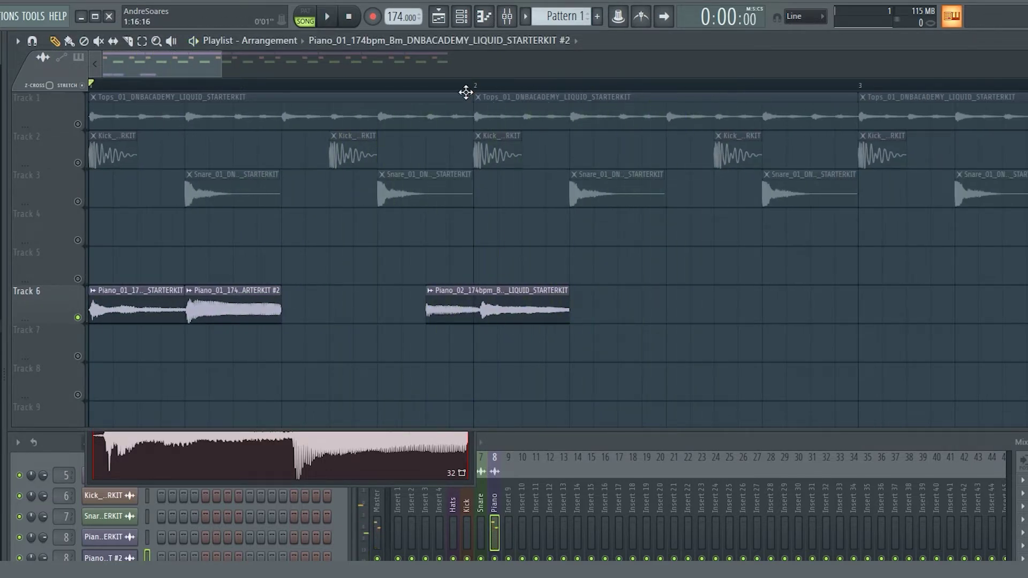
Slice the Piano_02 clip on Track 6 in two off the grid, just before its second note after bar 2.
{"action": "scroll", "coordinate": [467, 92], "scroll_direction": "up", "scroll_amount": 5}
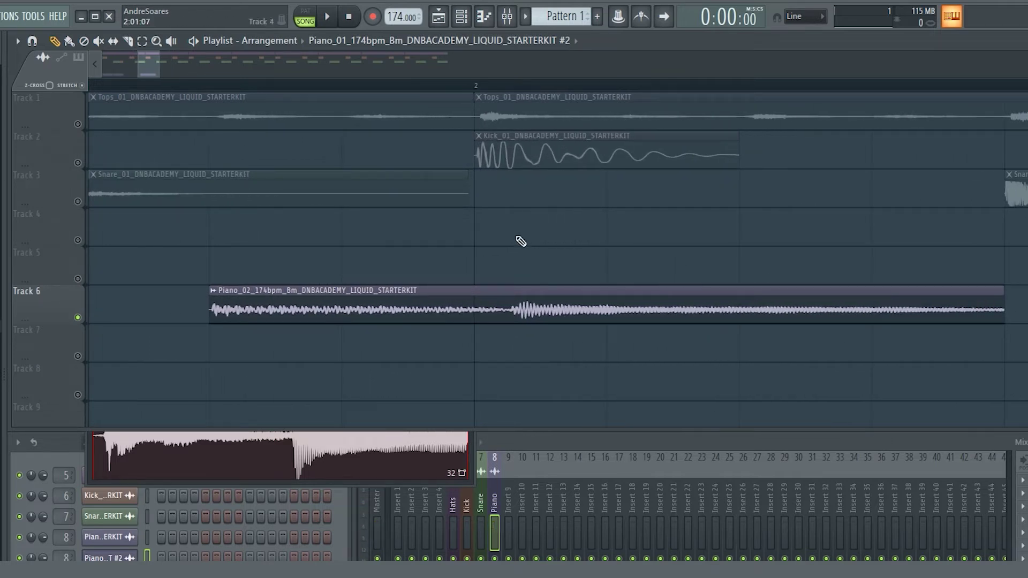
{"action": "left_click", "coordinate": [507, 288]}
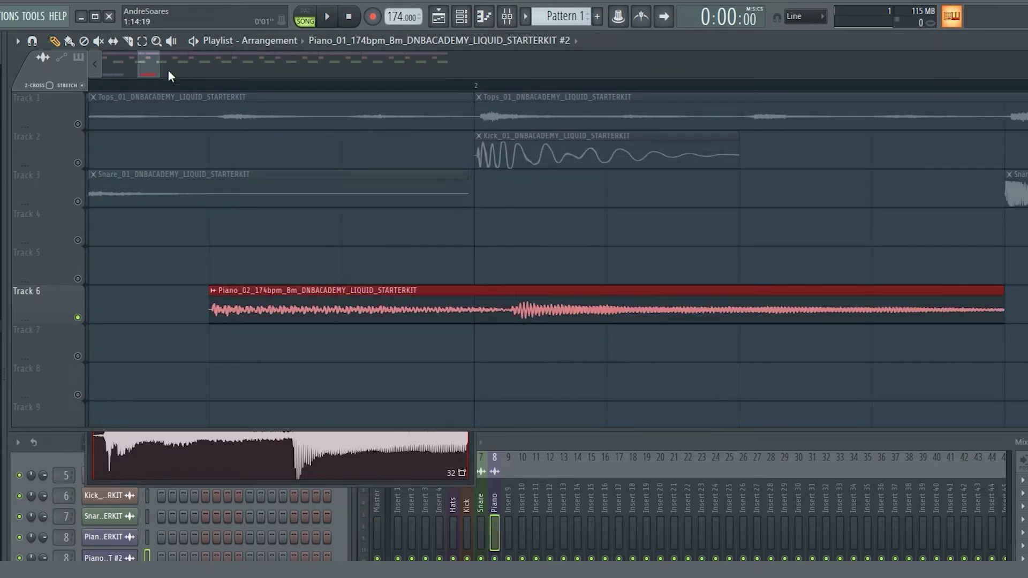
{"action": "left_click", "coordinate": [132, 43]}
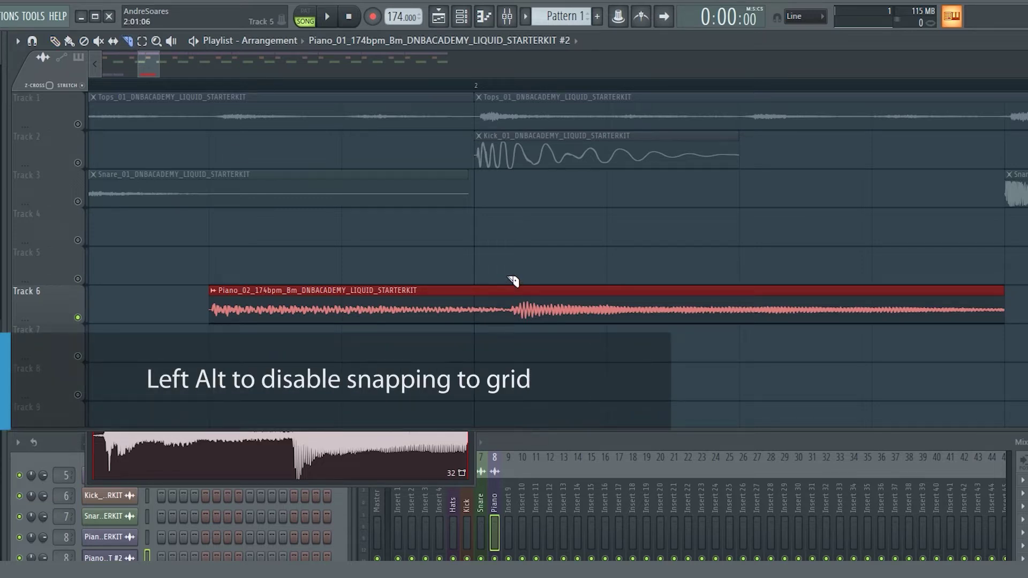
{"action": "mouse_move", "coordinate": [508, 274]}
{"action": "left_mouse_down"}
{"action": "mouse_move", "coordinate": [512, 346]}
{"action": "mouse_move", "coordinate": [505, 332]}
{"action": "left_mouse_up"}
{"action": "left_click", "coordinate": [55, 41]}
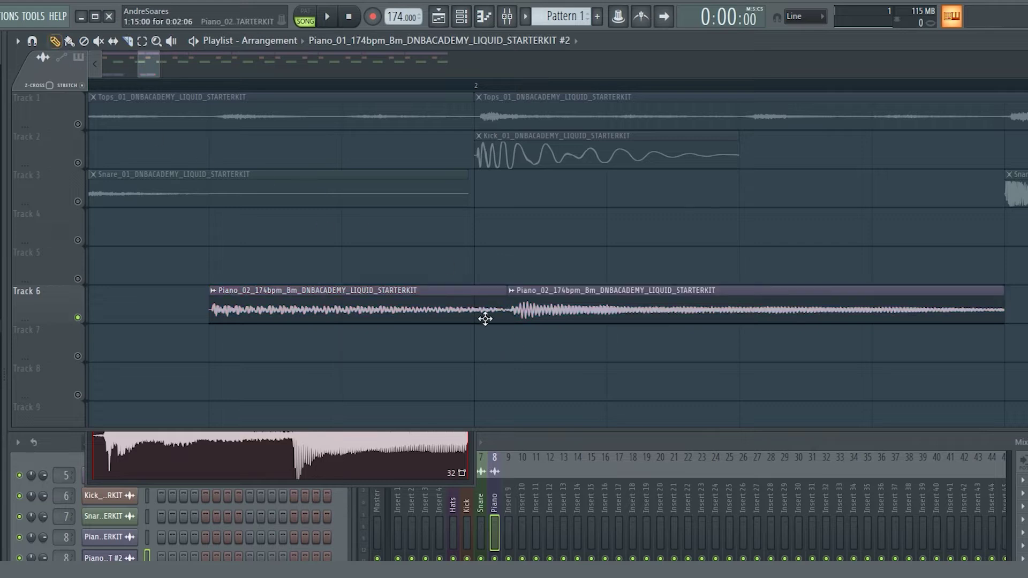
With stretching off, trim the first Piano_02 slice to end at bar 2 and move the second slice to start there.
{"action": "left_click", "coordinate": [82, 86]}
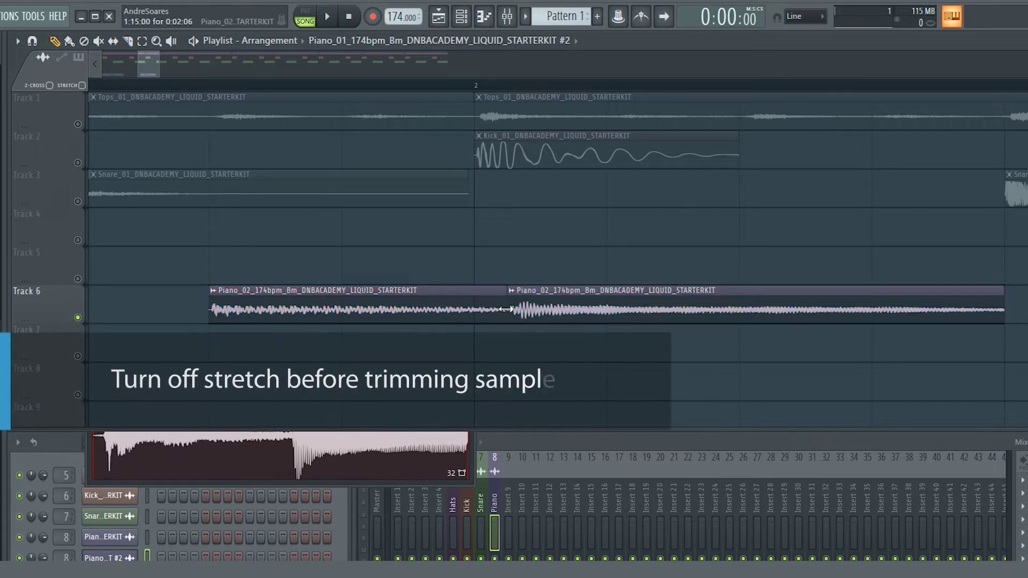
{"action": "left_click_drag", "start_coordinate": [505, 311], "coordinate": [481, 320]}
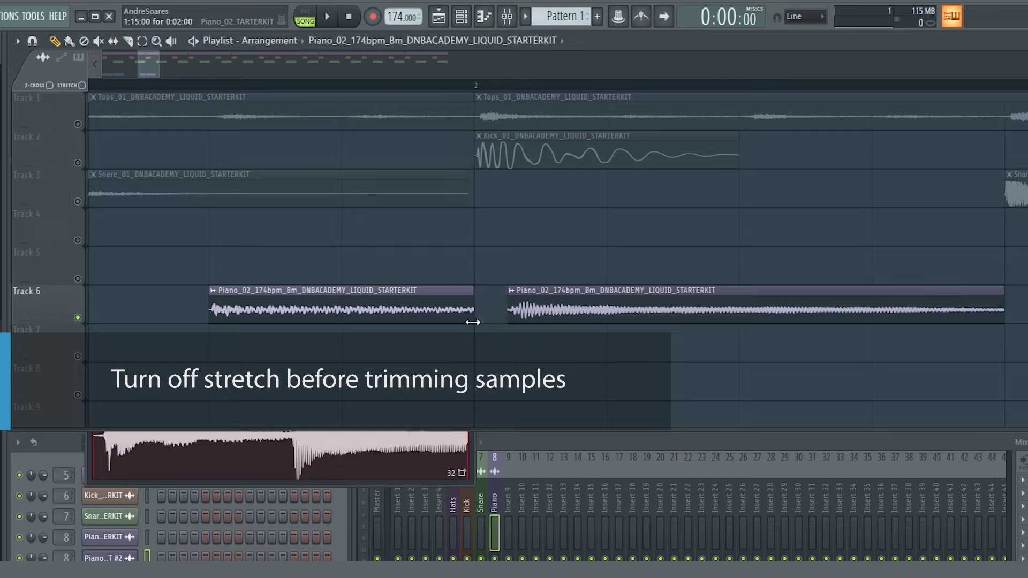
{"action": "left_click_drag", "start_coordinate": [570, 315], "coordinate": [540, 323]}
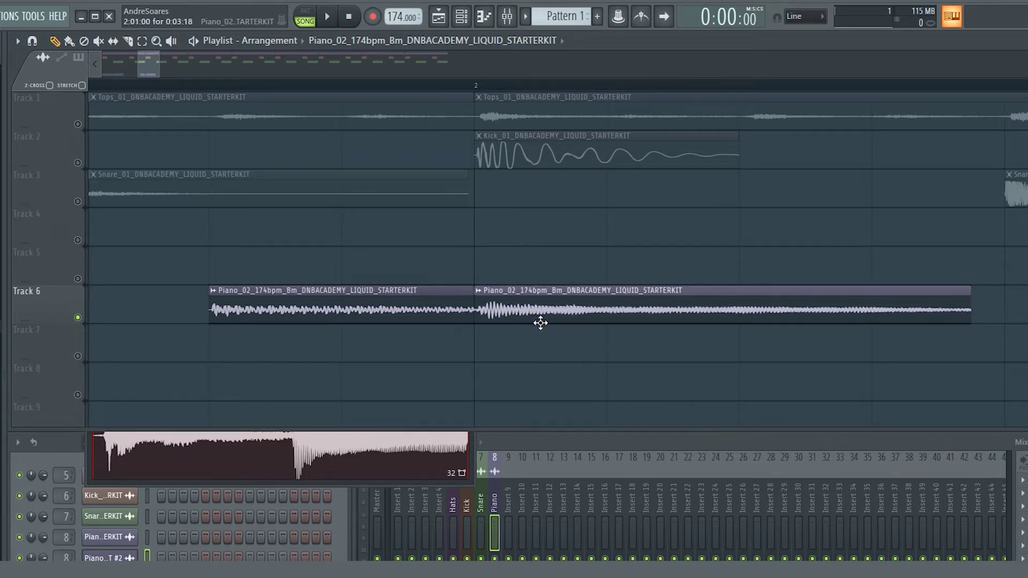
Make the second Piano_02 slice unique and stretch it so it ends on beat 2 of bar 2.
{"action": "left_click_drag", "start_coordinate": [992, 289], "coordinate": [917, 328]}
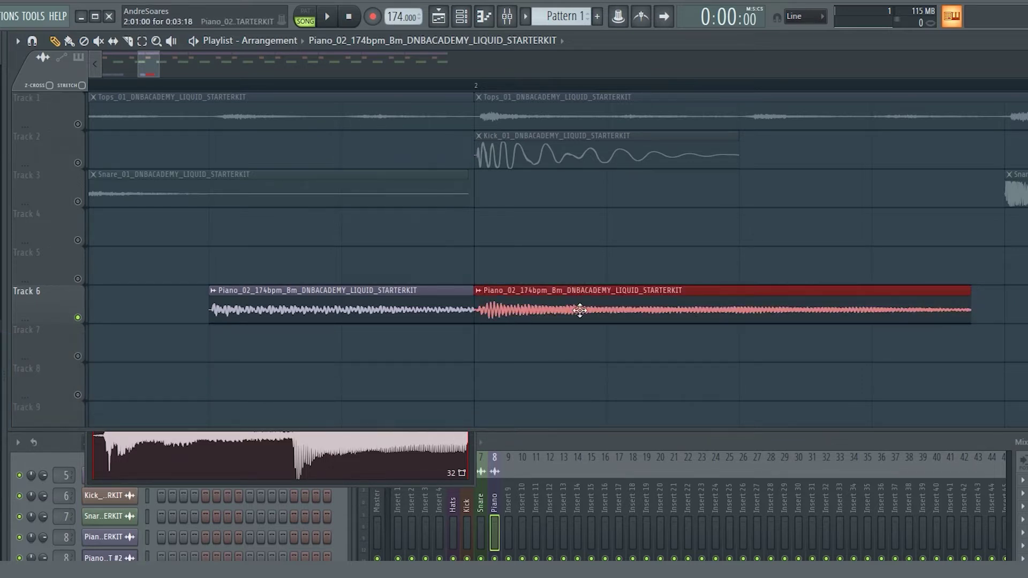
{"action": "left_click", "coordinate": [481, 292]}
{"action": "left_click", "coordinate": [524, 395]}
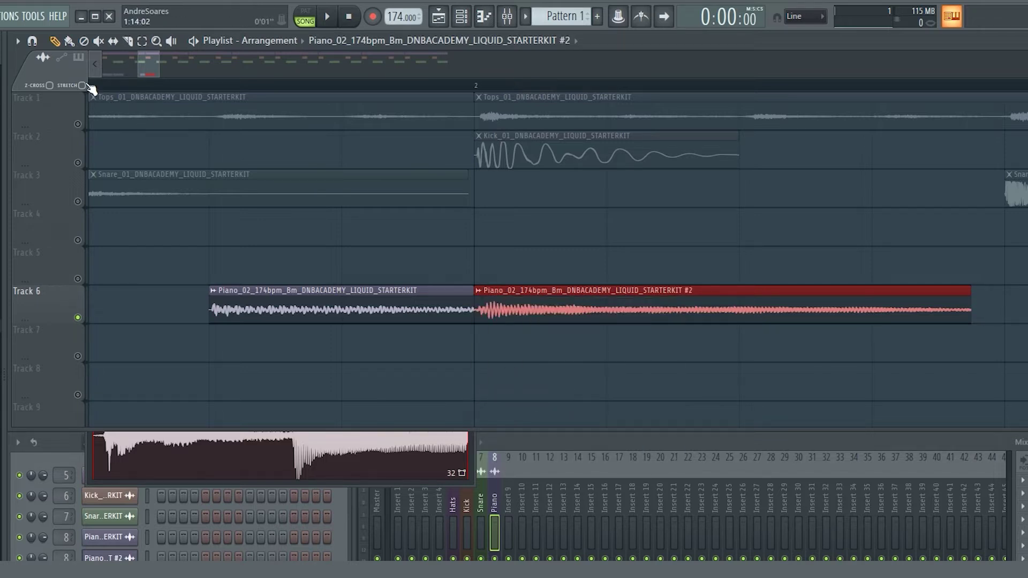
{"action": "left_click_drag", "start_coordinate": [969, 312], "coordinate": [1001, 321]}
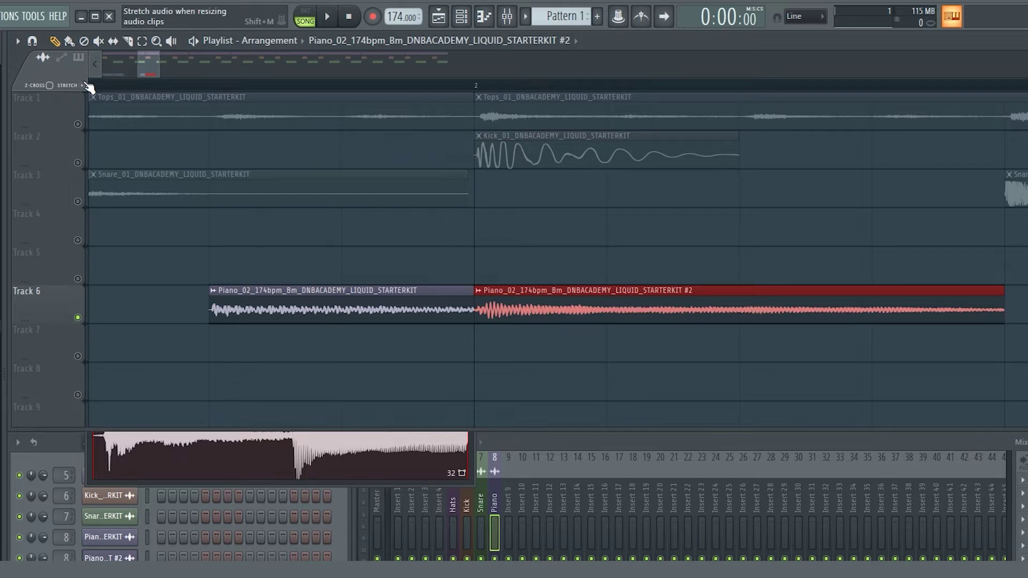
Set the second Piano_02 slice's time stretching mode to e3 generic in its channel settings and deselect the clip.
{"action": "double_click", "coordinate": [574, 307]}
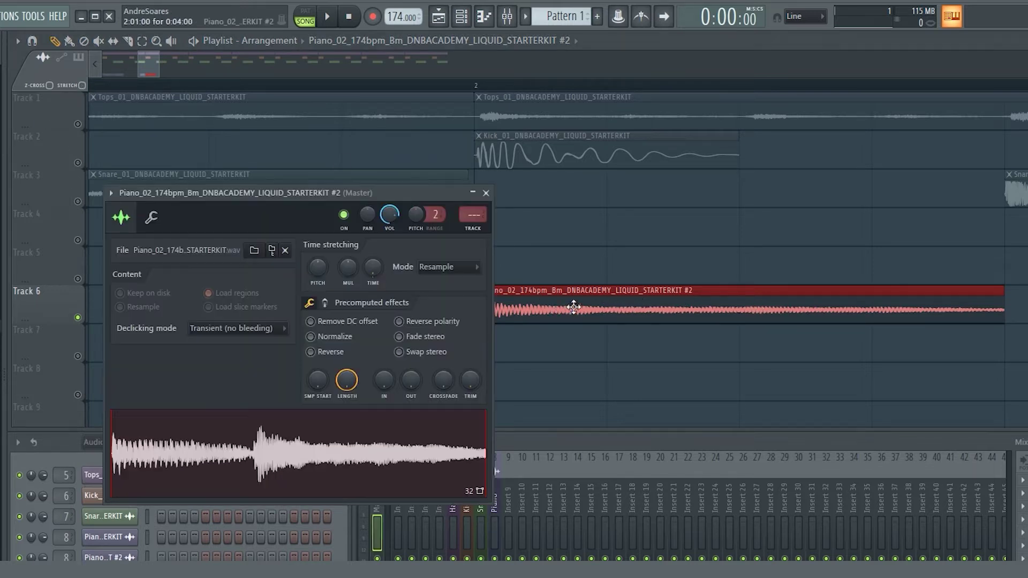
{"action": "left_click", "coordinate": [434, 269]}
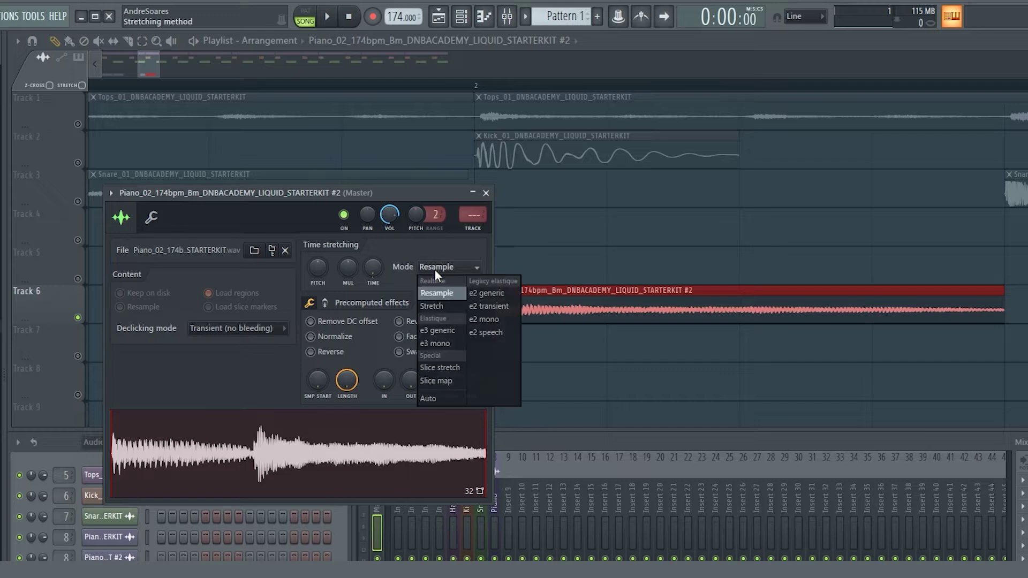
{"action": "left_click", "coordinate": [452, 330]}
{"action": "key", "text": "Escape"}
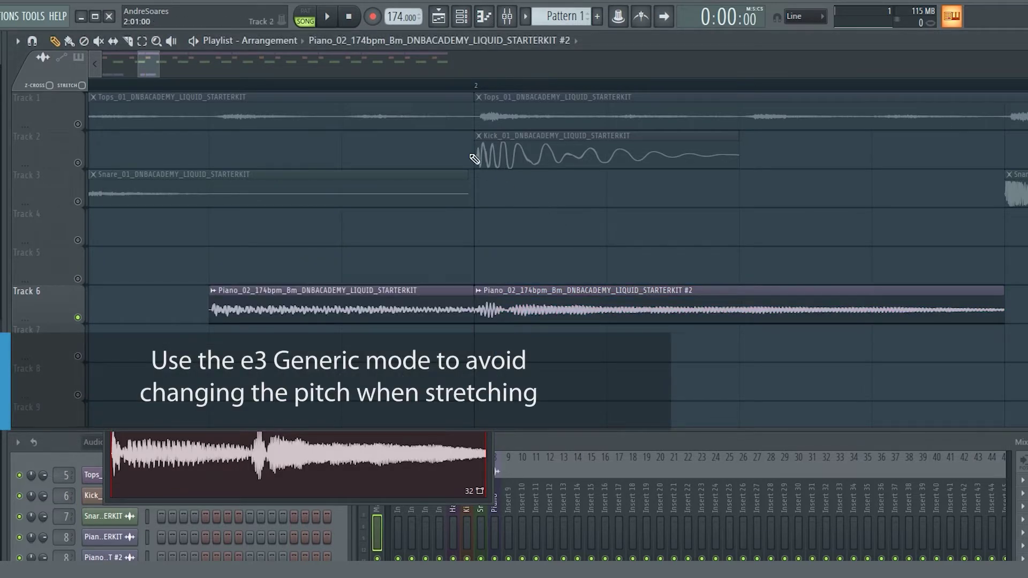
Listen to the piano part and add a copy of the first Piano_01 slice on beat 2 of bar 2.
{"action": "scroll", "coordinate": [223, 97], "scroll_direction": "down", "scroll_amount": 8}
{"action": "key", "text": "space"}
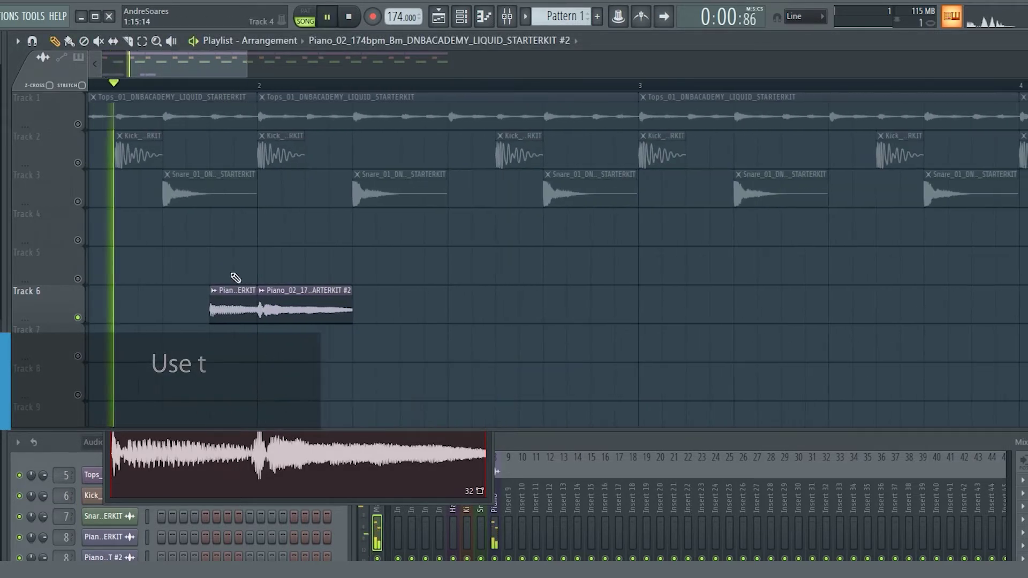
{"action": "key", "text": "space"}
{"action": "mouse_move", "coordinate": [194, 61]}
{"action": "left_mouse_down"}
{"action": "mouse_move", "coordinate": [203, 89]}
{"action": "mouse_move", "coordinate": [207, 76]}
{"action": "left_mouse_up"}
{"action": "scroll", "coordinate": [203, 87], "scroll_direction": "down", "scroll_amount": 4}
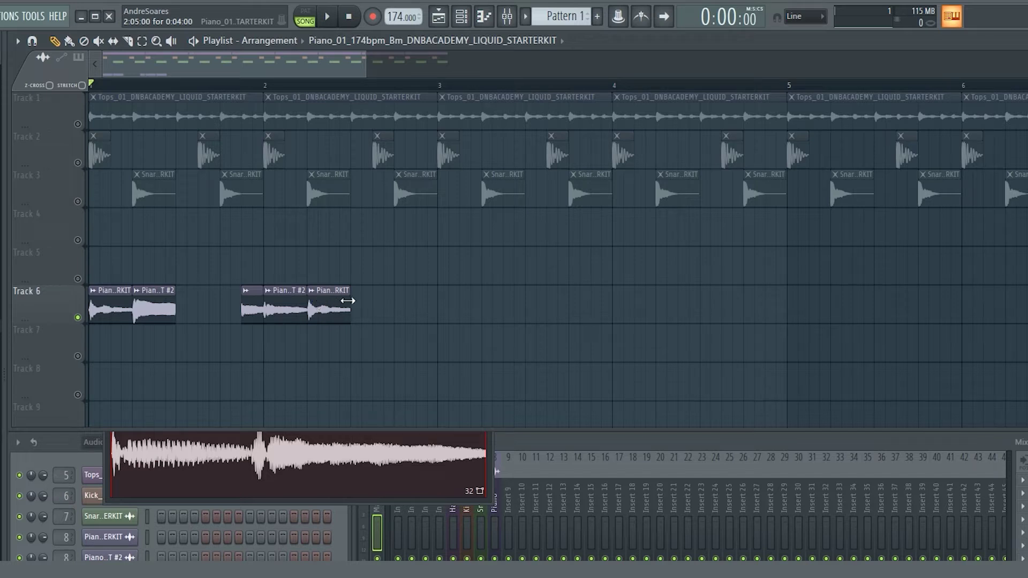
Move the last three piano slices half a beat earlier to start on beat 4 of bar 1, and listen to the timing.
{"action": "key", "text": "space"}
{"action": "left_click", "coordinate": [248, 310]}
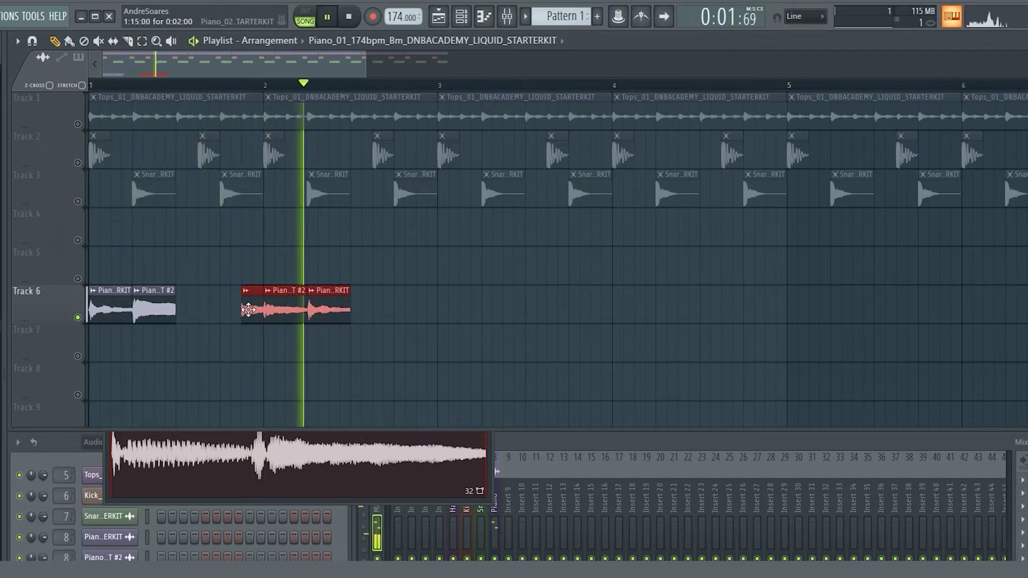
{"action": "key", "text": "space"}
{"action": "left_click_drag", "start_coordinate": [271, 310], "coordinate": [259, 309]}
{"action": "key", "text": "space"}
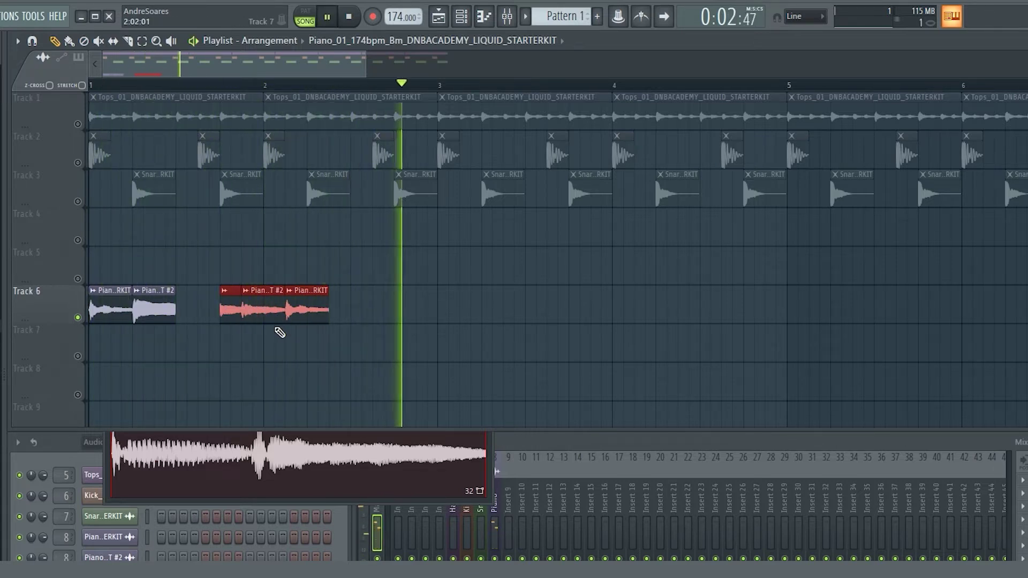
{"action": "key", "text": "space"}
{"action": "key", "text": "space"}
Duplicate the three-slice piano group one bar on, starting on beat 4 of bar 2, and play it back.
{"action": "left_click_drag", "start_coordinate": [263, 317], "coordinate": [436, 310]}
{"action": "key", "text": "space"}
{"action": "key", "text": "space"}
{"action": "key", "text": "space"}
Unmute the kick, snare and tops on Tracks 2, 3 and 1 and play them together with the piano.
{"action": "left_click", "coordinate": [78, 163]}
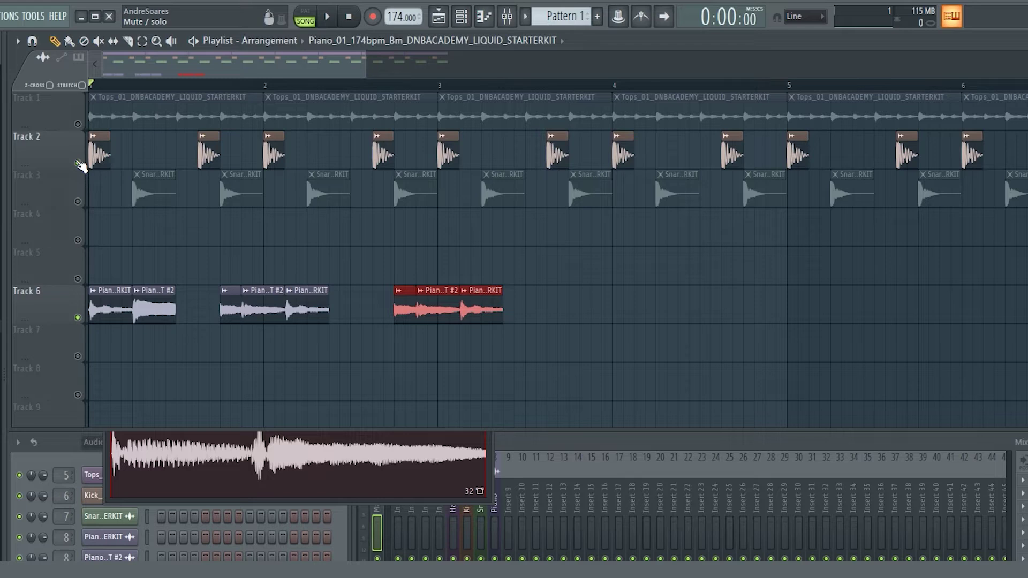
{"action": "left_click", "coordinate": [84, 194]}
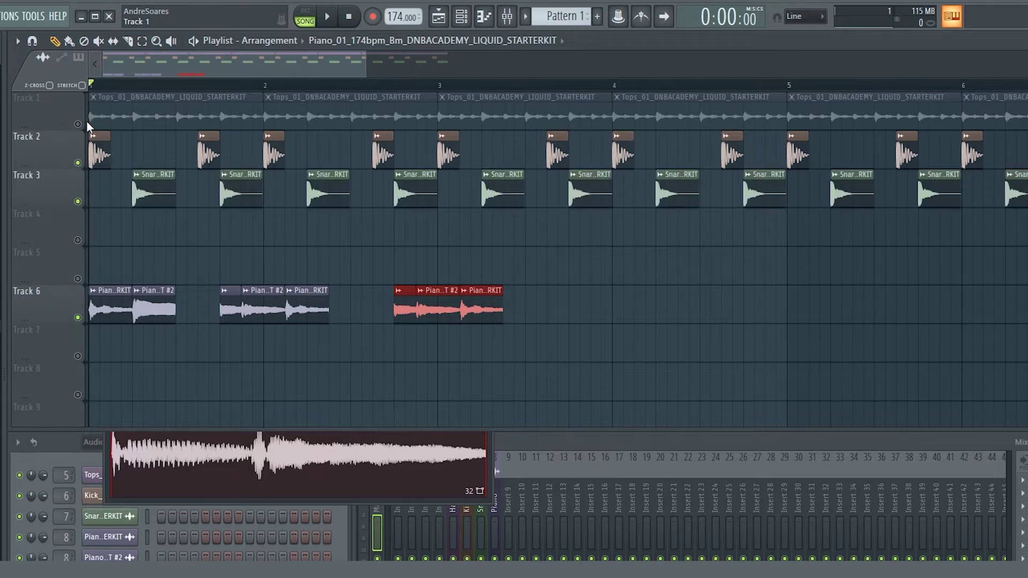
{"action": "left_click", "coordinate": [78, 124]}
{"action": "key", "text": "space"}
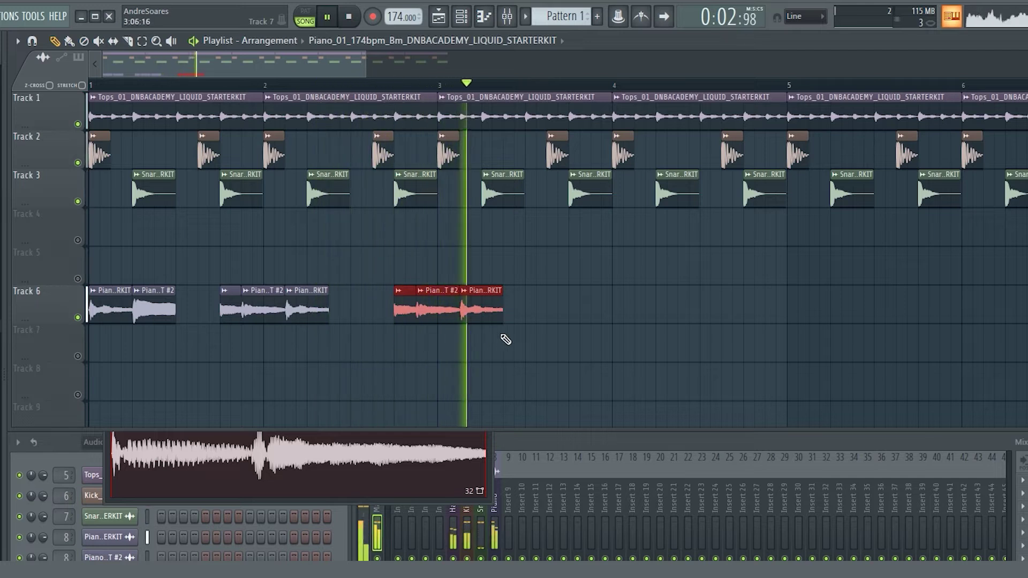
Duplicate the three-slice group to beat 4 of bar 3, add the second Piano_01 slice on beat 4 of bar 4, and replay.
{"action": "left_click_drag", "start_coordinate": [427, 304], "coordinate": [603, 304]}
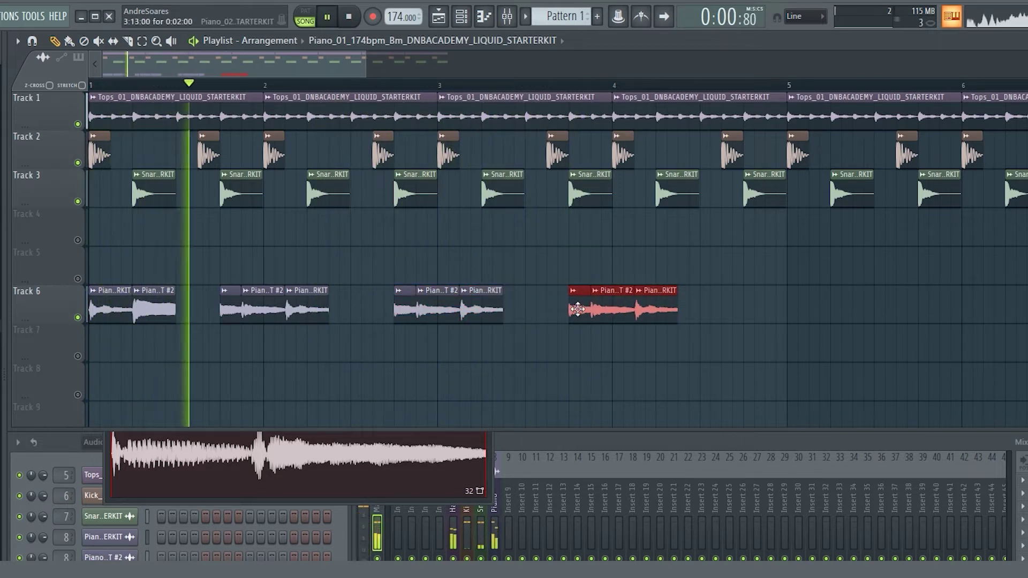
{"action": "left_click", "coordinate": [294, 366]}
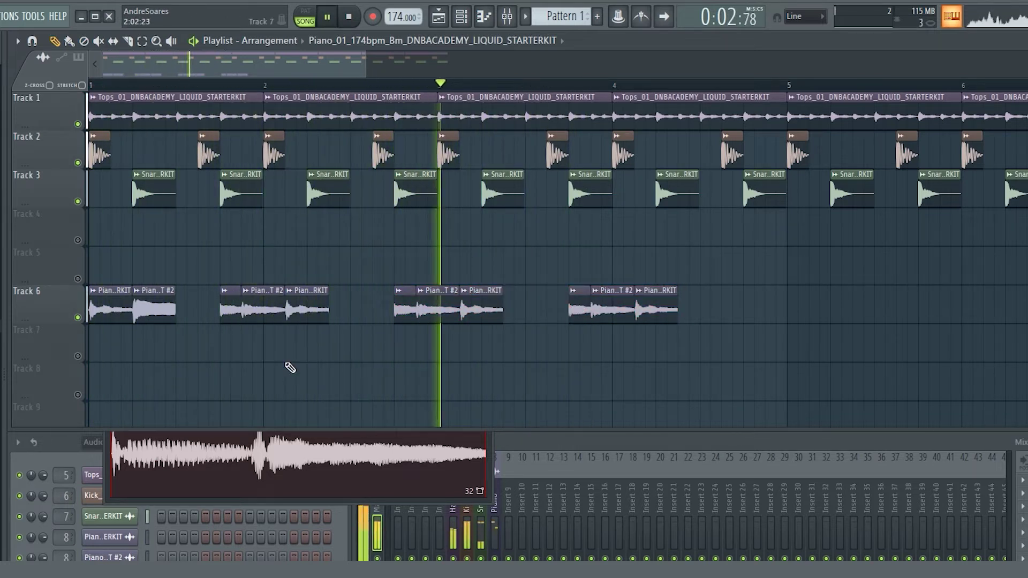
{"action": "left_click", "coordinate": [150, 313]}
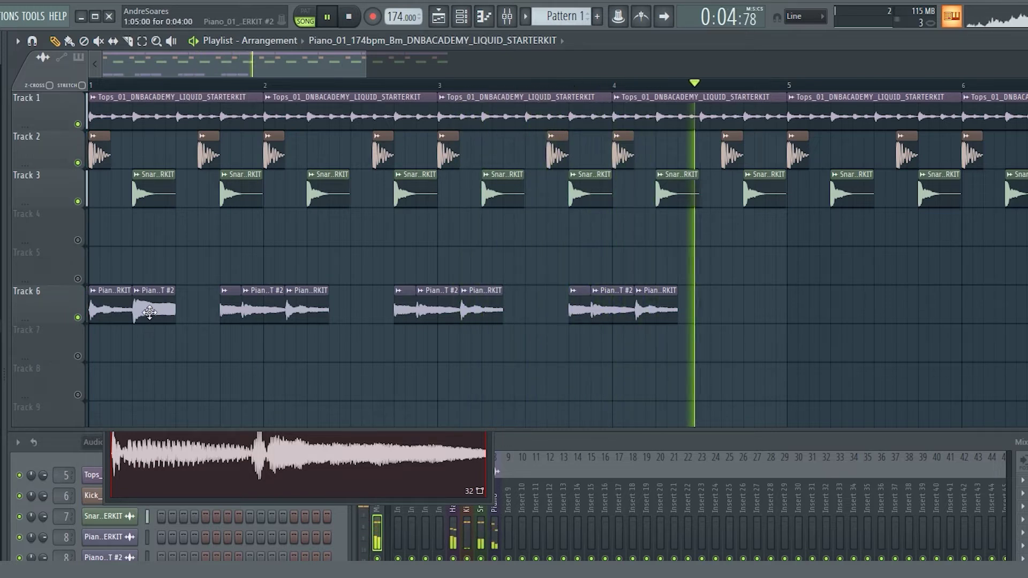
{"action": "key", "text": "space"}
{"action": "left_click", "coordinate": [746, 311]}
{"action": "key", "text": "space"}
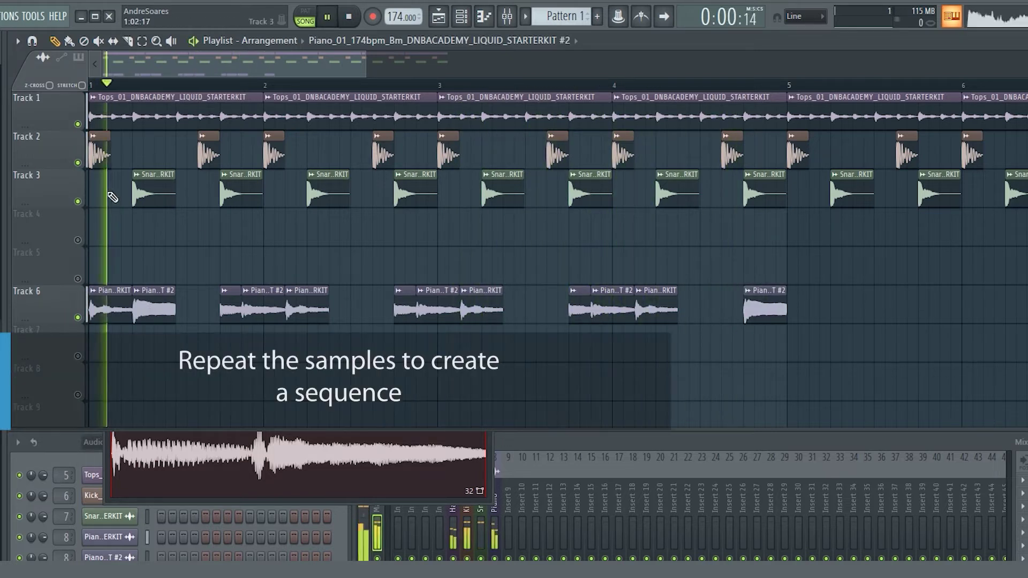
Duplicate the whole four-bar piano sequence on Track 6 so the copy starts at bar 5.
{"action": "left_click_drag", "start_coordinate": [797, 321], "coordinate": [635, 288]}
{"action": "left_click_drag", "start_coordinate": [528, 315], "coordinate": [802, 306]}
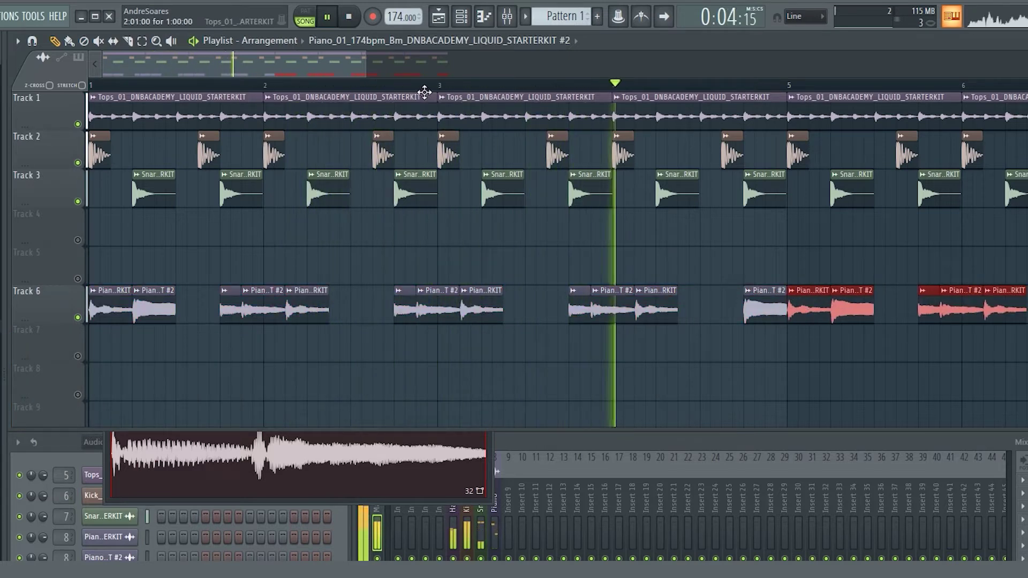
{"action": "left_click_drag", "start_coordinate": [369, 61], "coordinate": [490, 68]}
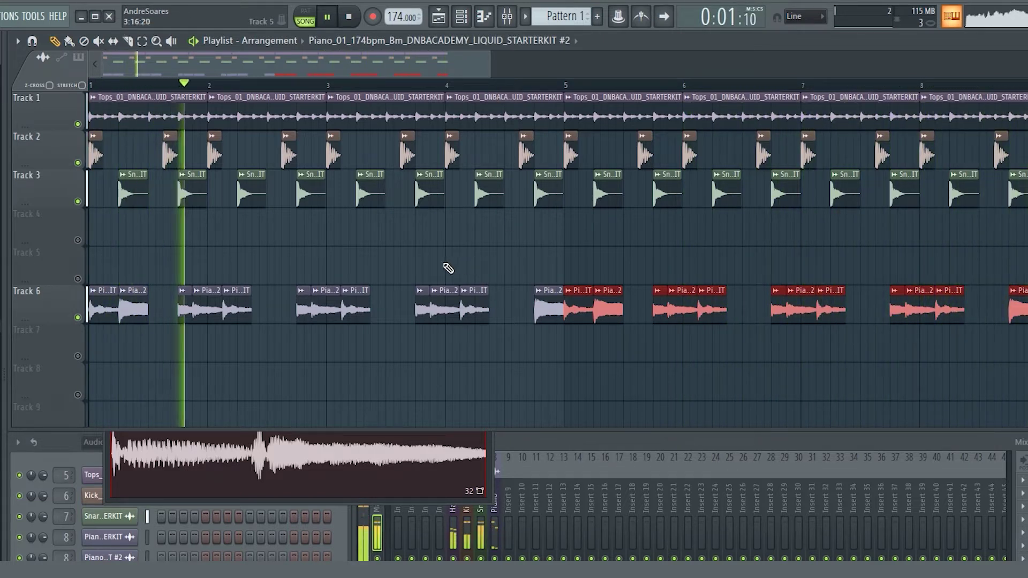
Stop playback and route the Piano_02 slice channels to mixer track 8, Piano.
{"action": "key", "text": "space"}
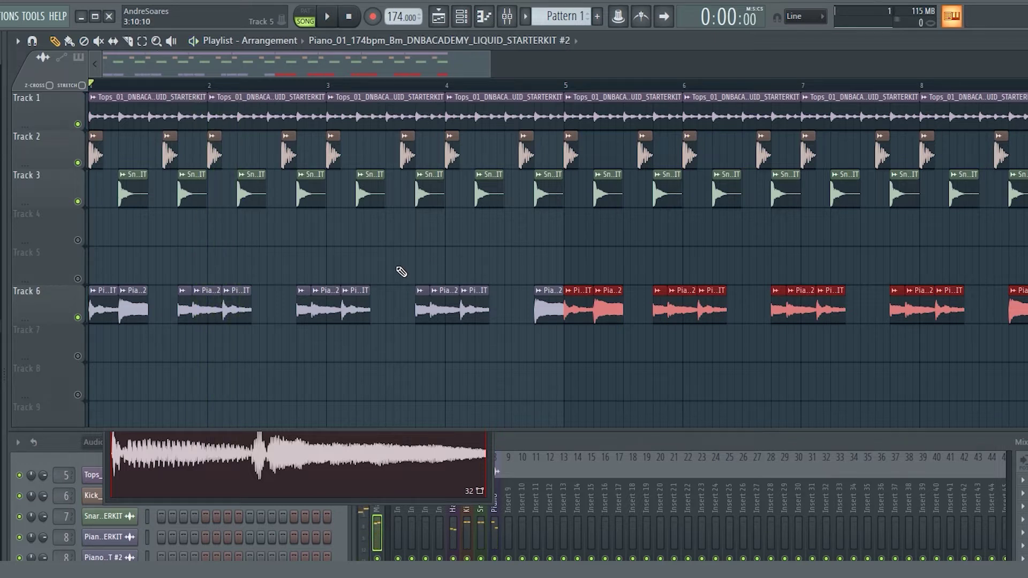
{"action": "right_click", "coordinate": [218, 261]}
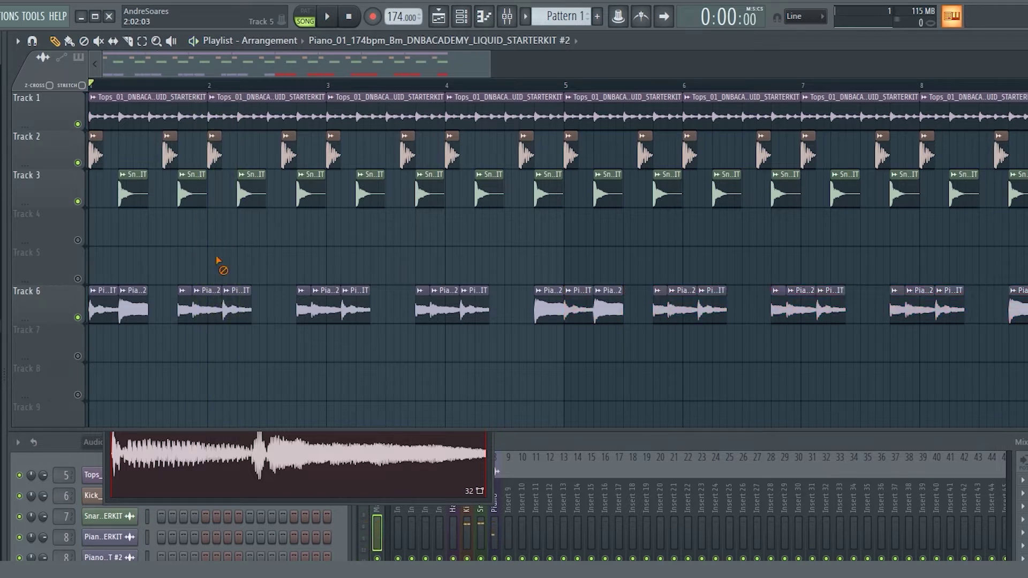
{"action": "double_click", "coordinate": [185, 311]}
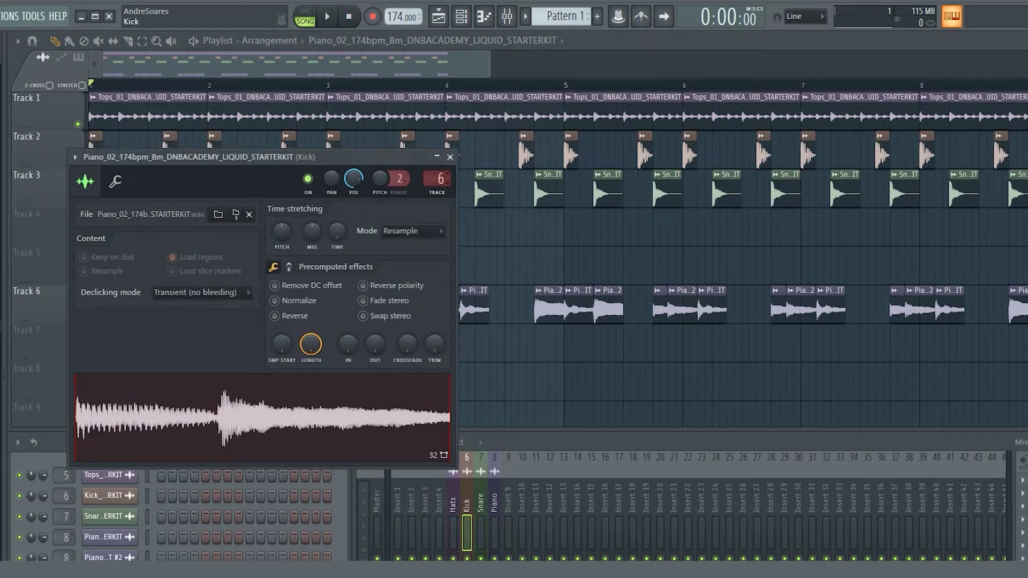
{"action": "left_click", "coordinate": [421, 371]}
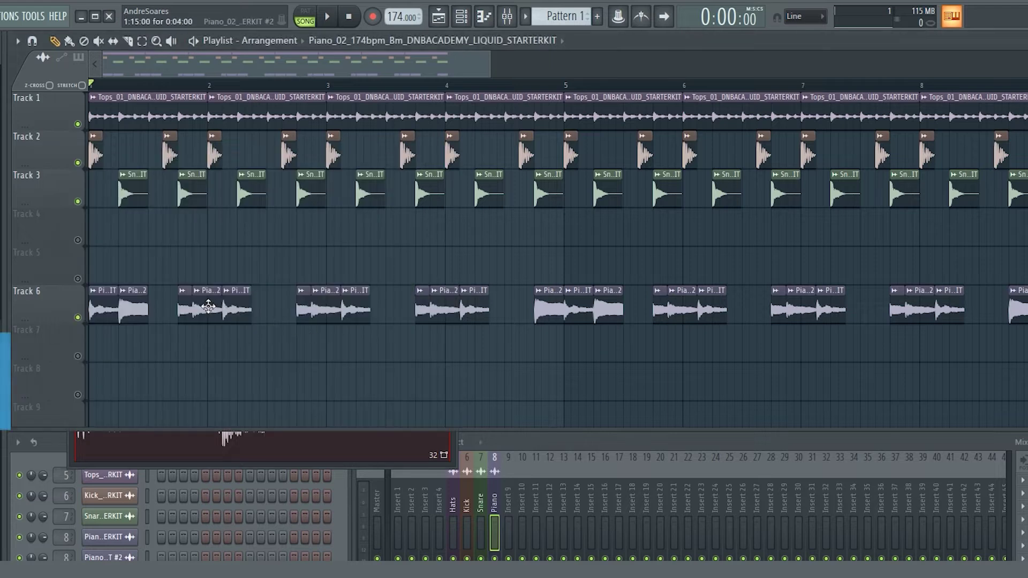
{"action": "double_click", "coordinate": [208, 307]}
{"action": "left_click_drag", "start_coordinate": [473, 214], "coordinate": [473, 217]}
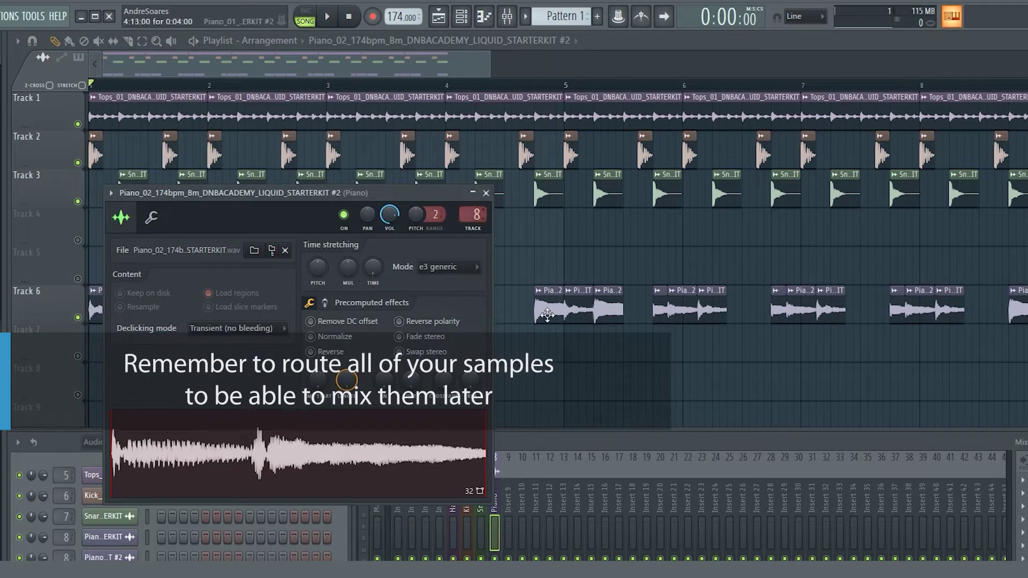
{"action": "right_click", "coordinate": [513, 241]}
Open the channel settings of the Piano_01 slices to check their mixer track routing.
{"action": "double_click", "coordinate": [247, 304]}
{"action": "right_click", "coordinate": [464, 347]}
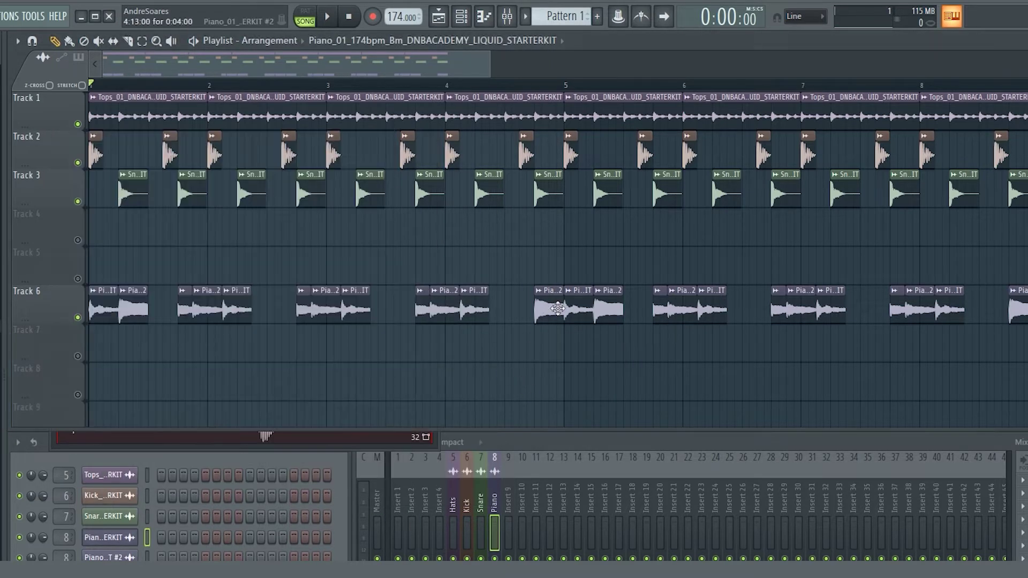
{"action": "double_click", "coordinate": [550, 307]}
{"action": "right_click", "coordinate": [554, 370]}
{"action": "left_click", "coordinate": [518, 445]}
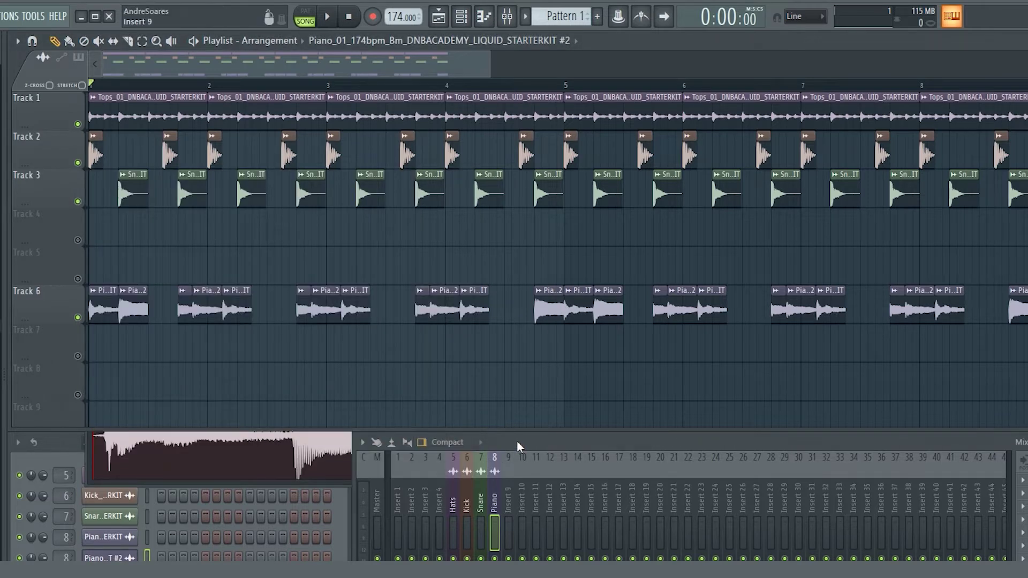
Place the Perc_01 sample from the DNB Academy Liquid DNB Starter Kit folder on Track 4 at bar 5.
{"action": "left_click", "coordinate": [209, 560]}
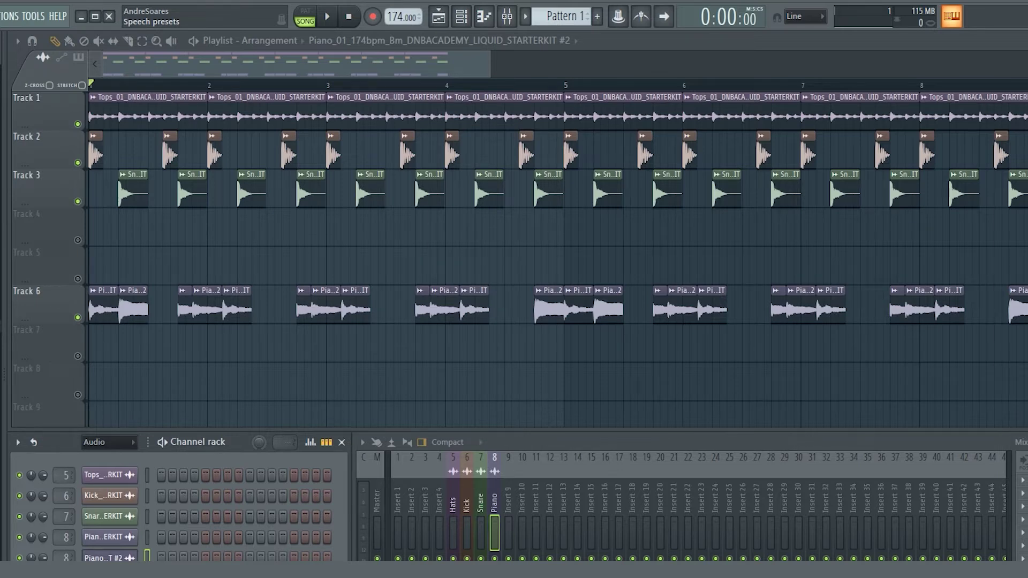
{"action": "key", "text": "alt+Tab"}
{"action": "left_click", "coordinate": [232, 405]}
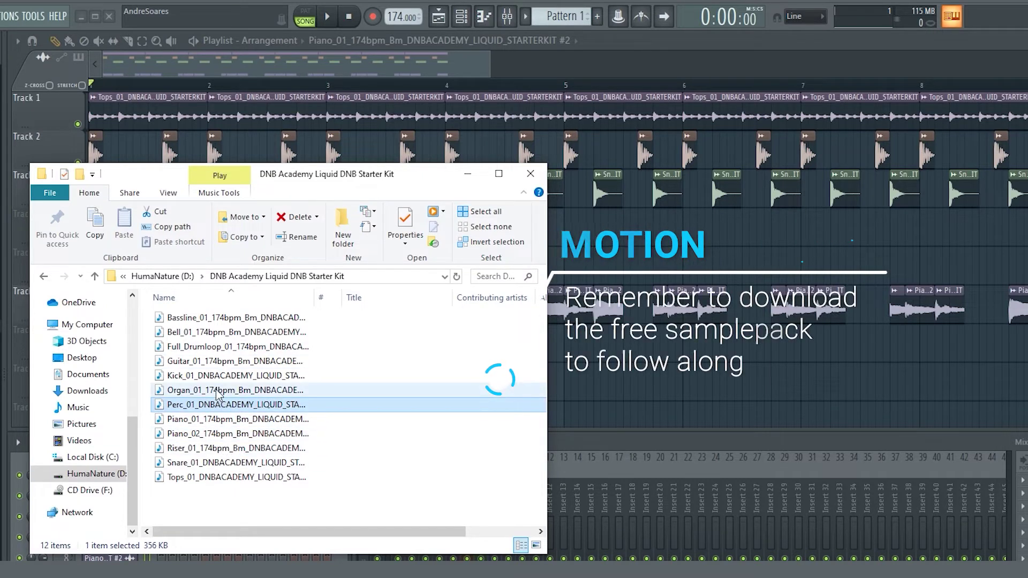
{"action": "left_click", "coordinate": [209, 407]}
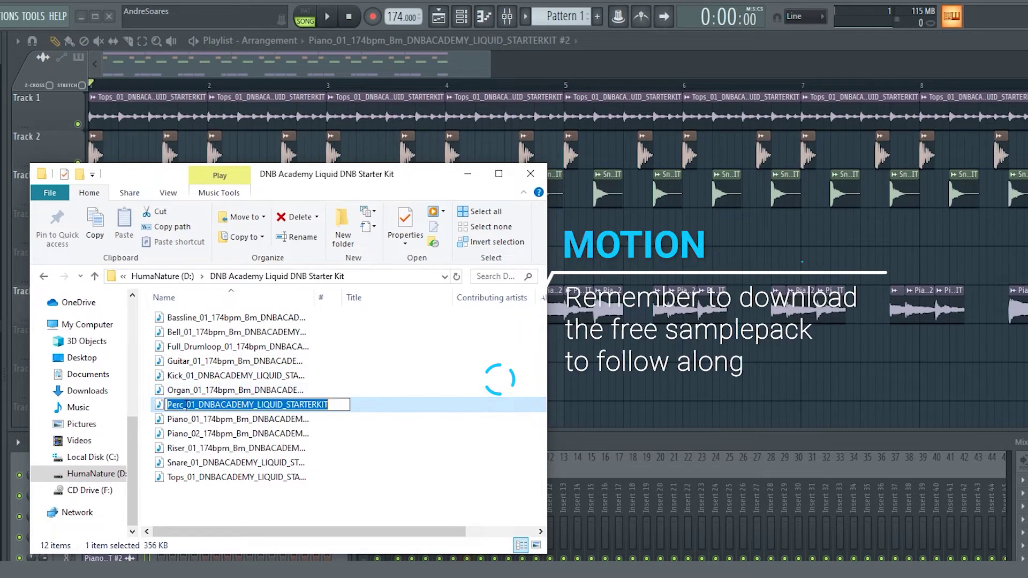
{"action": "left_click", "coordinate": [366, 408]}
{"action": "left_click_drag", "start_coordinate": [205, 407], "coordinate": [575, 233]}
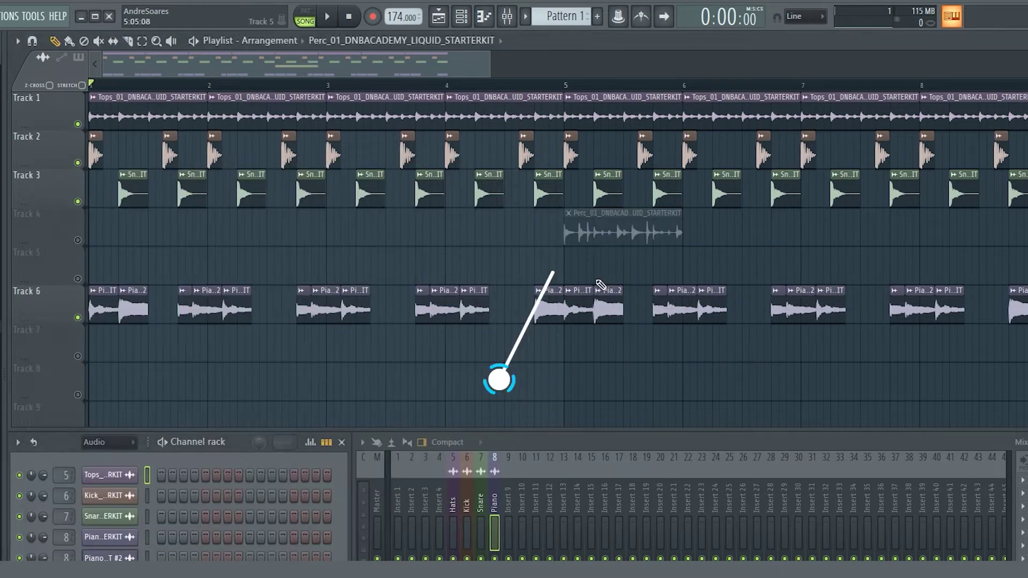
Unmute Track 4 and repeat the Perc_01 clip through bars 5 to 8, checking the result by playback.
{"action": "left_click", "coordinate": [78, 240]}
{"action": "left_click_drag", "start_coordinate": [630, 232], "coordinate": [971, 232]}
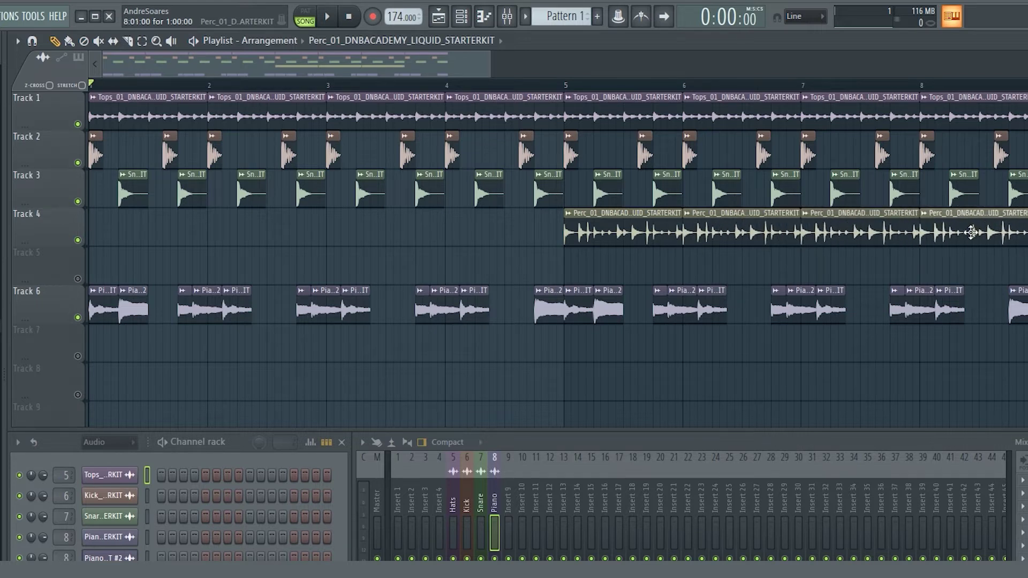
{"action": "left_click_drag", "start_coordinate": [107, 223], "coordinate": [581, 134]}
{"action": "key", "text": "ctrl+d"}
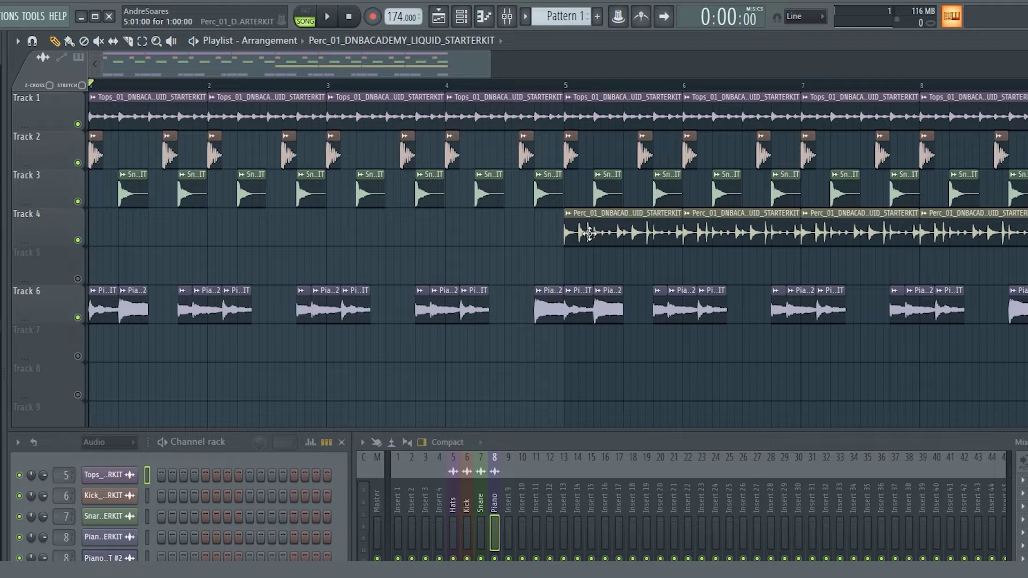
{"action": "key", "text": "space"}
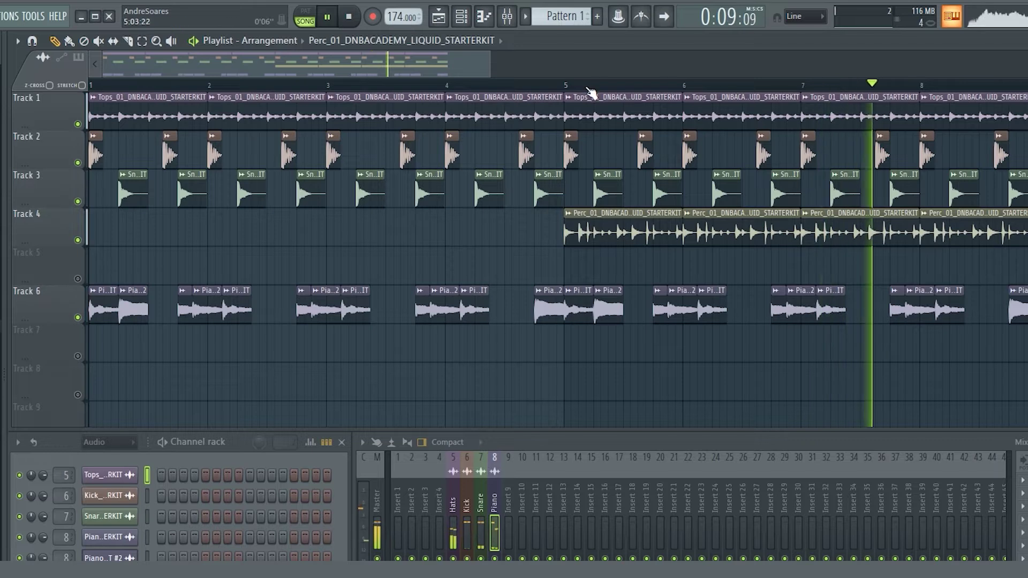
{"action": "key", "text": "space"}
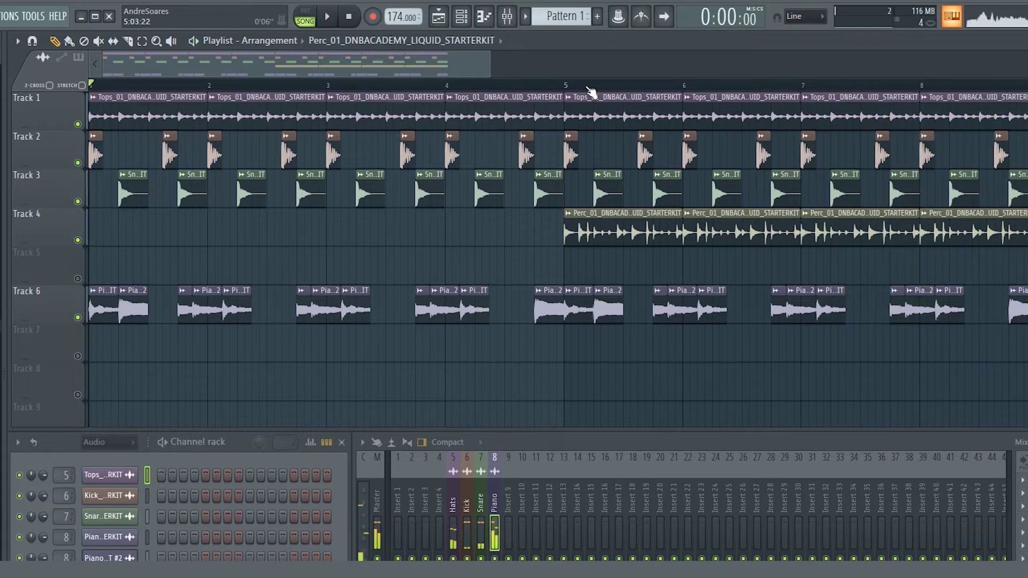
Duplicate the eight-bar arrangement so the copy starts at bar 9, and move the percussion clips of bars 5 to 8 to bars 9 to 12.
{"action": "scroll", "coordinate": [591, 92], "scroll_direction": "down", "scroll_amount": 2}
{"action": "scroll", "coordinate": [591, 92], "scroll_direction": "down", "scroll_amount": 2}
{"action": "left_click_drag", "start_coordinate": [586, 326], "coordinate": [580, 115]}
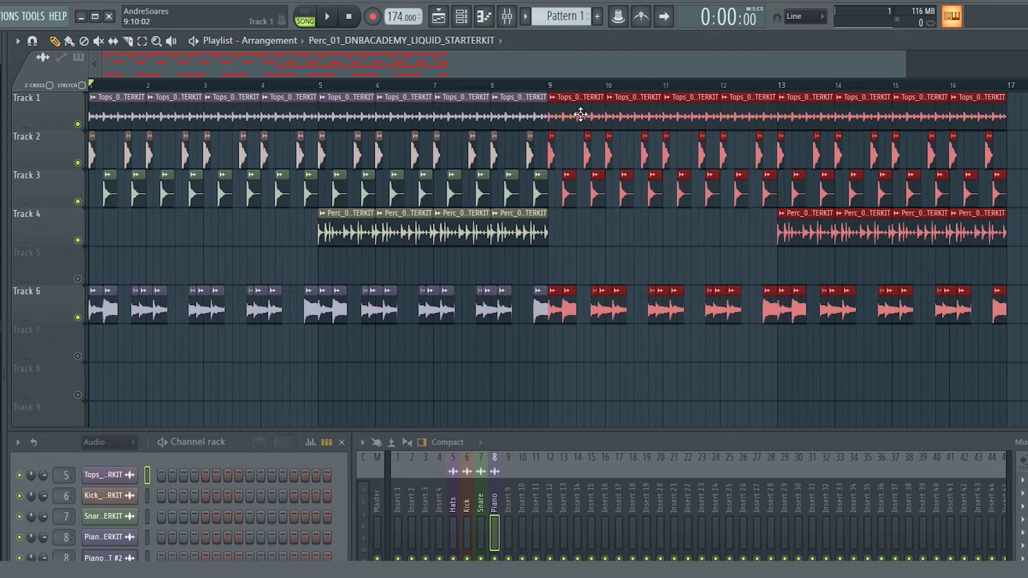
{"action": "mouse_move", "coordinate": [577, 232]}
{"action": "left_mouse_down"}
{"action": "mouse_move", "coordinate": [352, 227]}
{"action": "mouse_move", "coordinate": [573, 231]}
{"action": "left_mouse_up"}
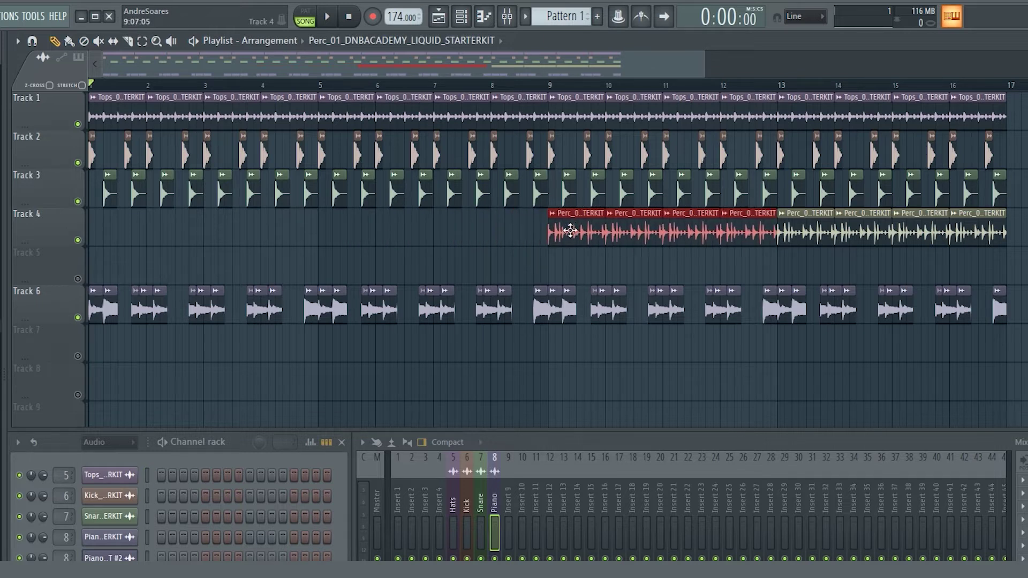
{"action": "left_click", "coordinate": [489, 235]}
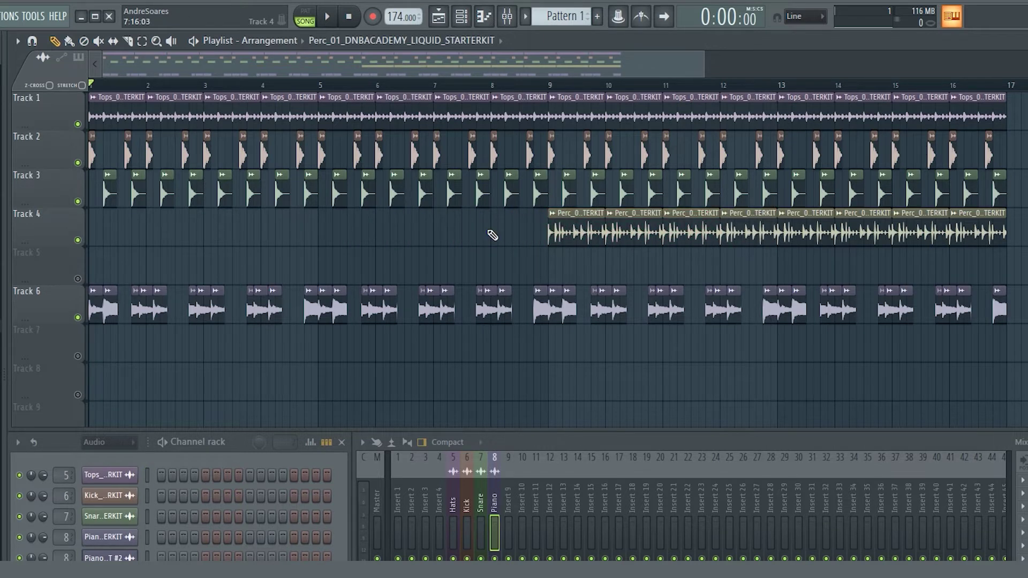
Try duplicating the clips of bars 1 to 8 on Tracks 1, 2, 3 and 6 so the copy starts at bar 9.
{"action": "left_click_drag", "start_coordinate": [546, 361], "coordinate": [58, 71]}
{"action": "left_click_drag", "start_coordinate": [550, 360], "coordinate": [62, 70]}
{"action": "left_click_drag", "start_coordinate": [548, 360], "coordinate": [68, 90]}
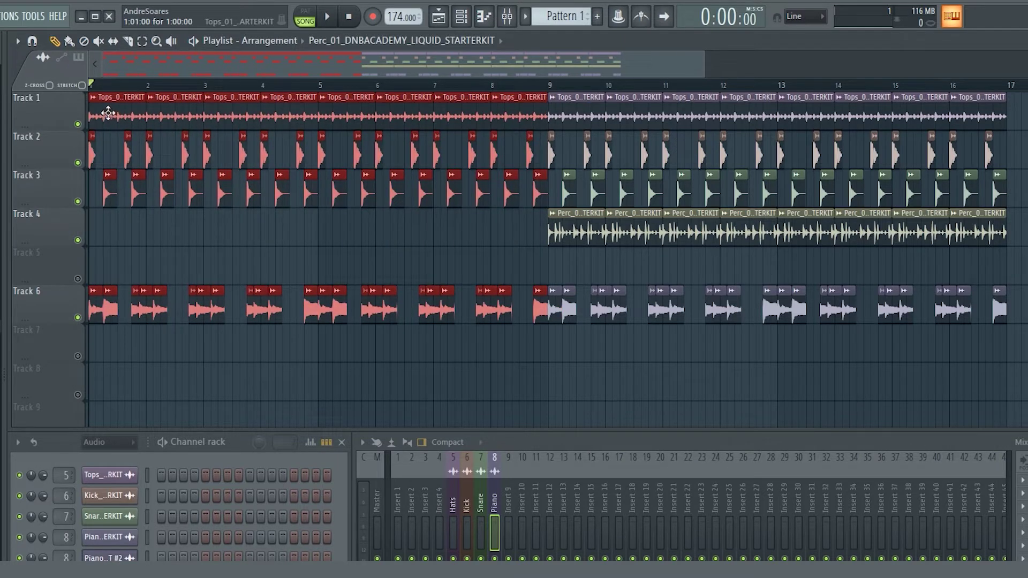
{"action": "left_click_drag", "start_coordinate": [105, 110], "coordinate": [562, 109]}
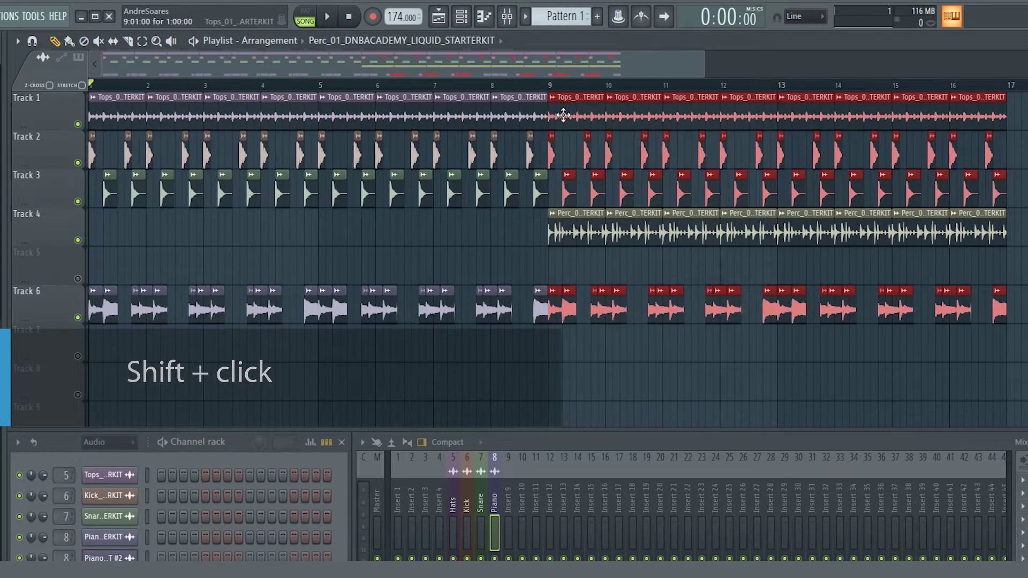
{"action": "left_click", "coordinate": [560, 116]}
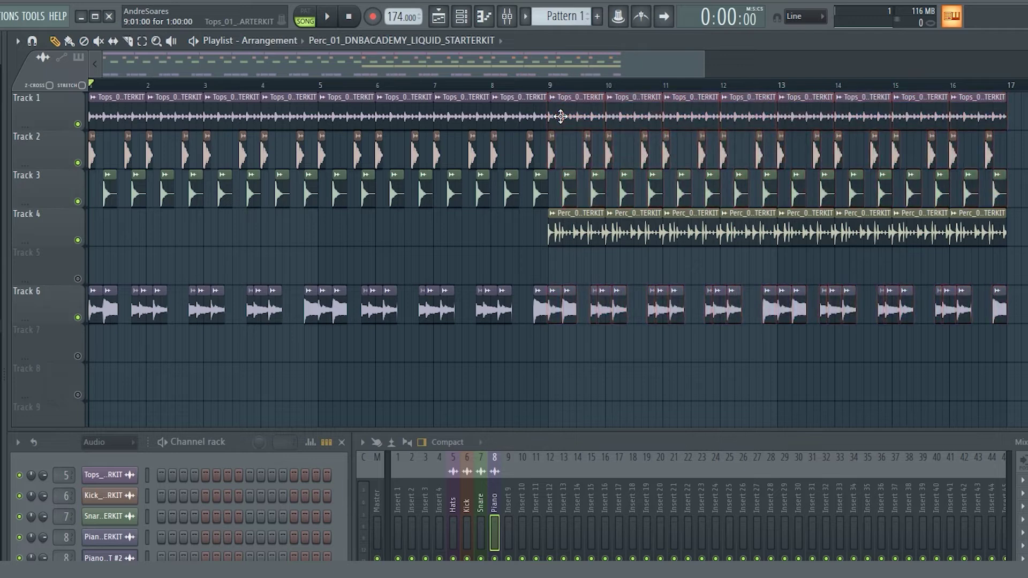
Select bars 1 to 16 on the timeline and play back the drum, percussion and piano arrangement.
{"action": "left_click_drag", "start_coordinate": [1014, 95], "coordinate": [30, 100]}
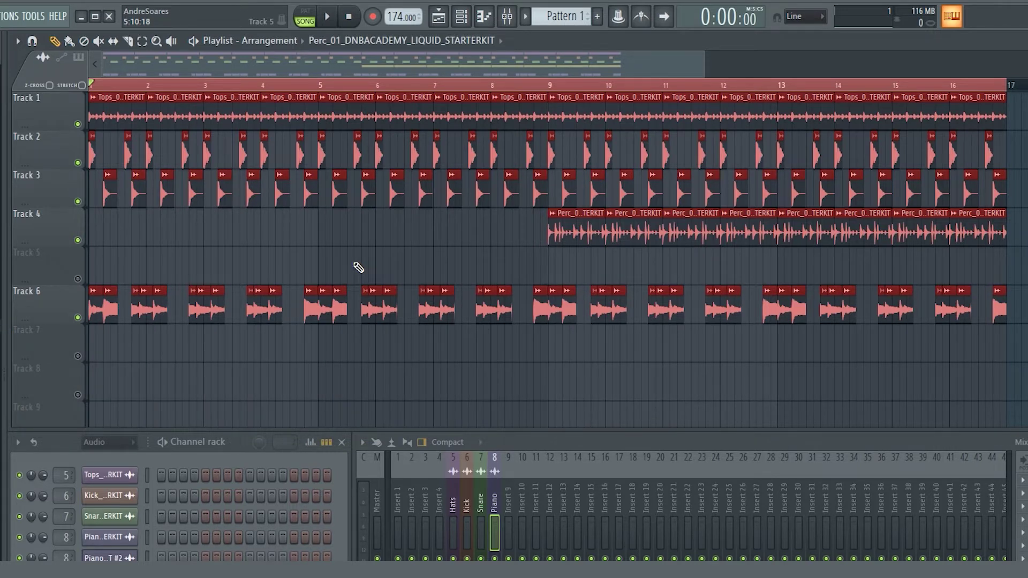
{"action": "key", "text": "ctrl+d"}
{"action": "left_click_drag", "start_coordinate": [540, 242], "coordinate": [978, 235]}
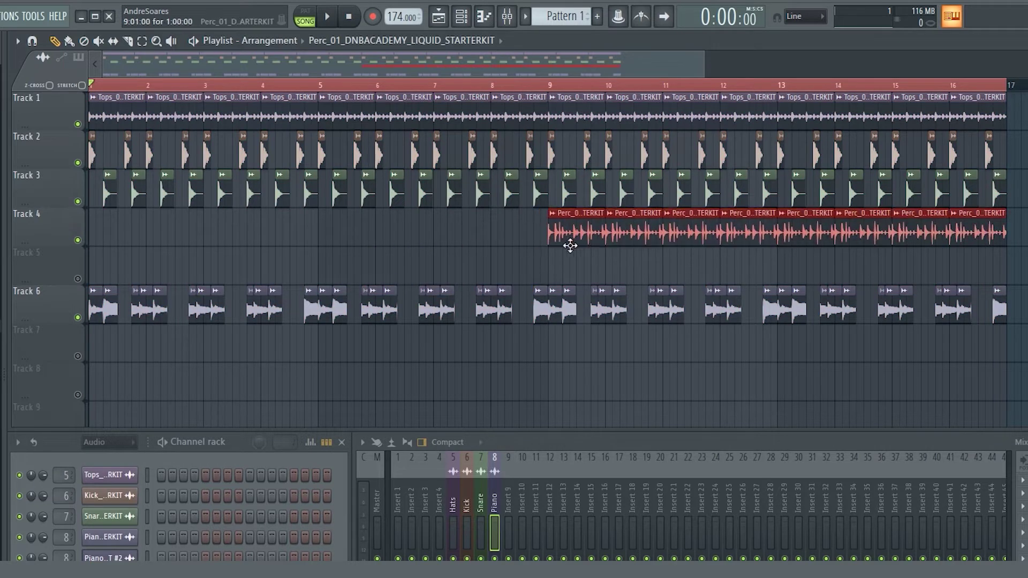
{"action": "left_click_drag", "start_coordinate": [550, 234], "coordinate": [998, 236]}
{"action": "left_click_drag", "start_coordinate": [1020, 276], "coordinate": [90, 99]}
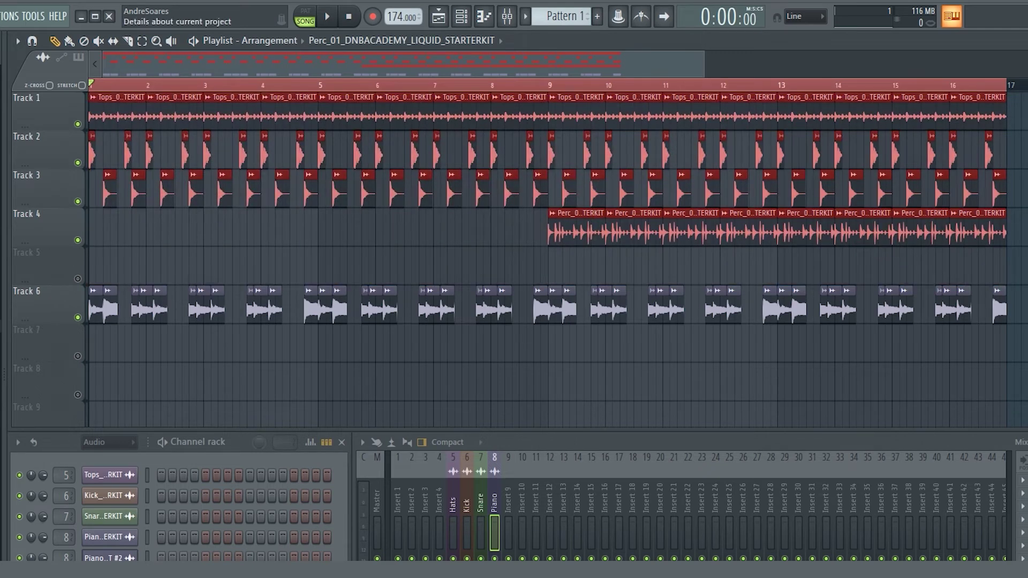
{"action": "left_click", "coordinate": [182, 229]}
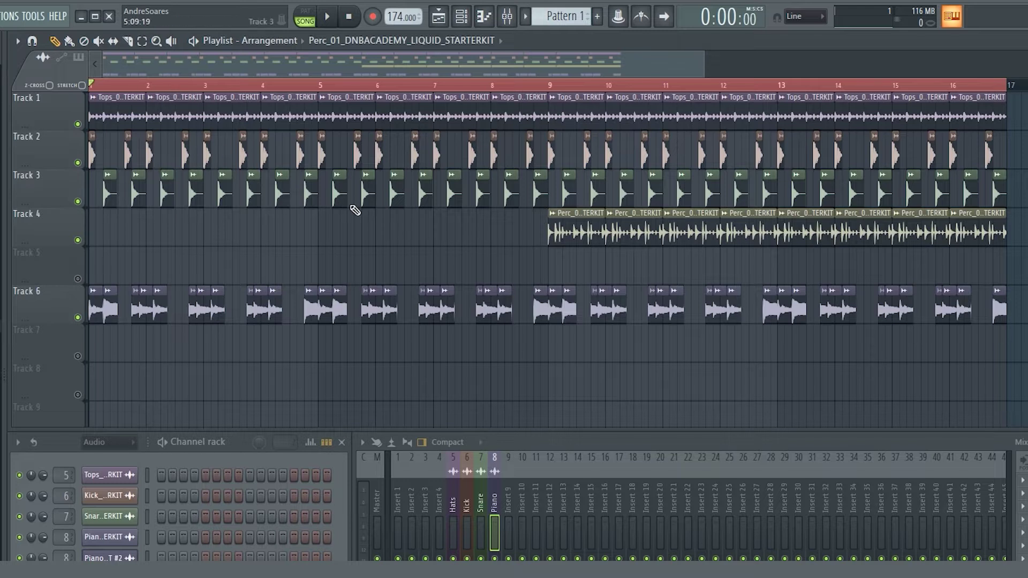
{"action": "key", "text": "space"}
Place the Organ_01 sample from the starter kit folder on Track 8 at bar 1.
{"action": "key", "text": "alt+Tab"}
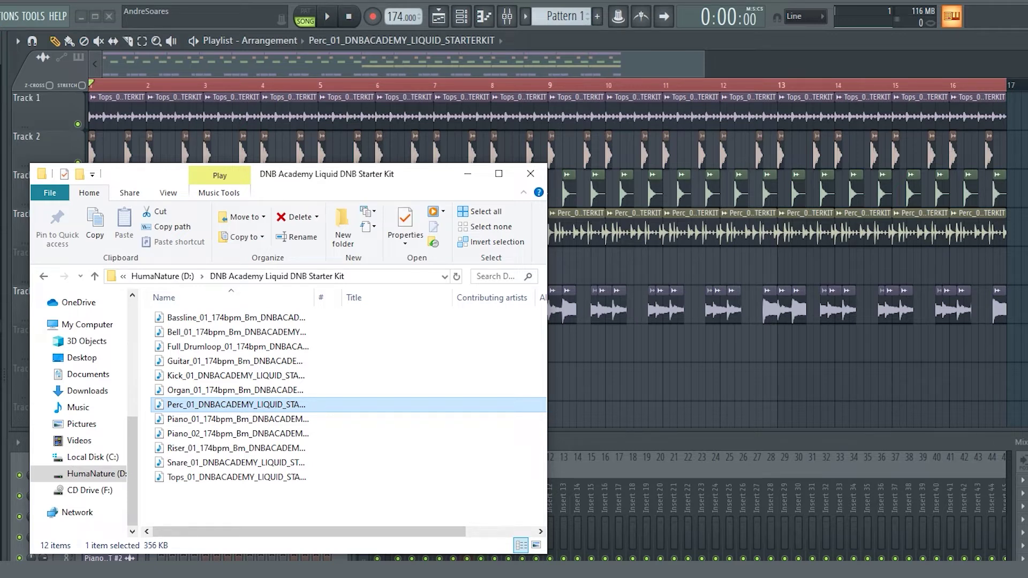
{"action": "left_click_drag", "start_coordinate": [230, 405], "coordinate": [700, 389]}
{"action": "left_click", "coordinate": [208, 395]}
{"action": "left_click_drag", "start_coordinate": [129, 387], "coordinate": [94, 395]}
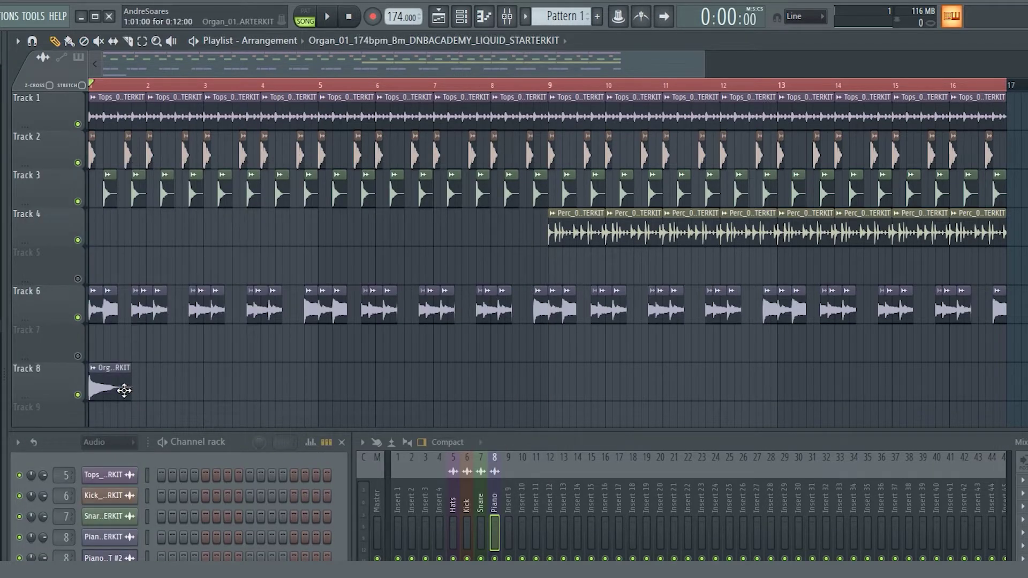
Route the Organ_01 channel to mixer track 9 and name that mixer track Organ.
{"action": "double_click", "coordinate": [112, 384]}
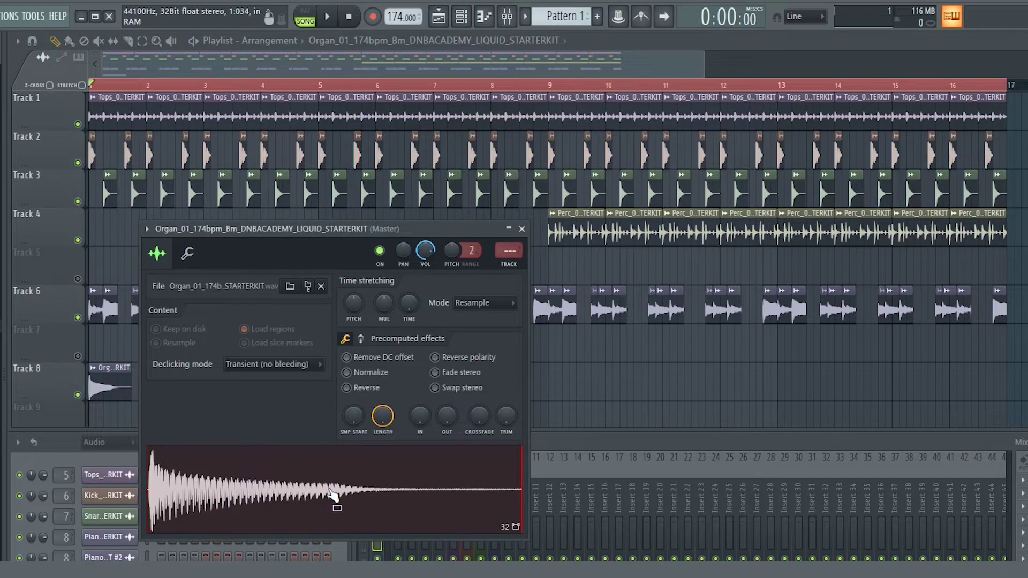
{"action": "left_click", "coordinate": [509, 262]}
{"action": "type", "text": "O"}
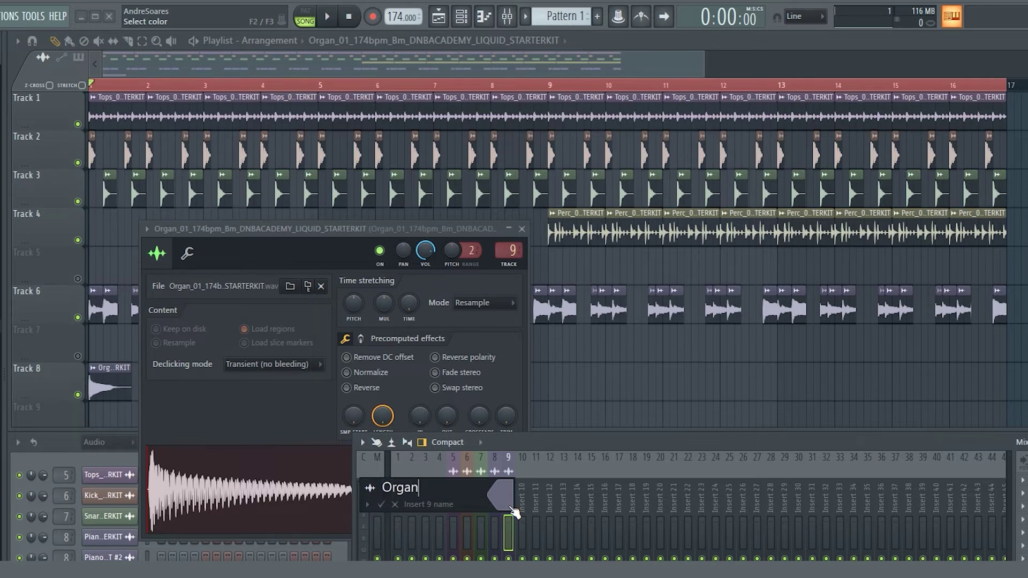
{"action": "type", "text": "rgan"}
{"action": "key", "text": "Return"}
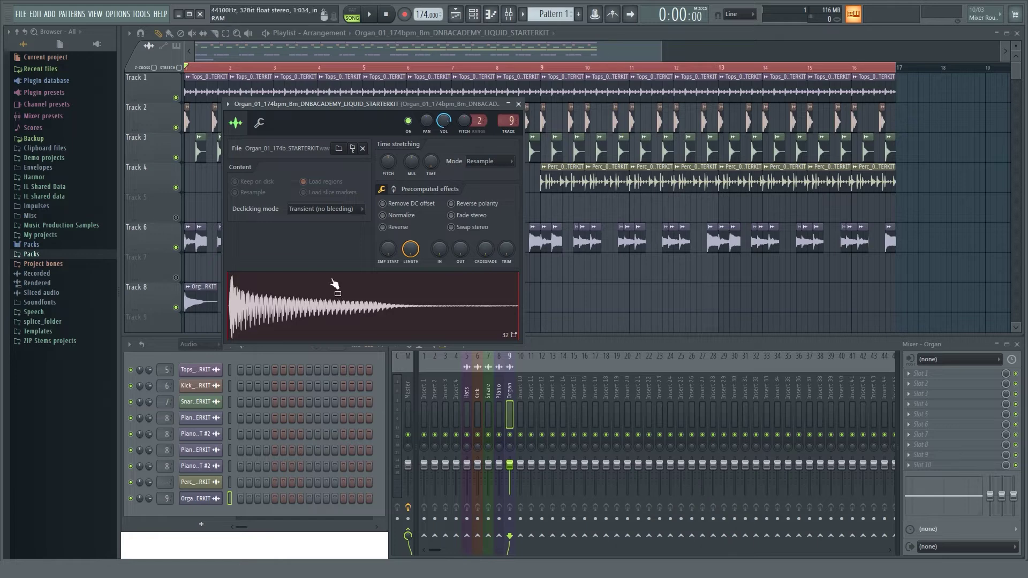
Delete the organ audio clip from Track 8 and place Pattern 1 there at bar 1 instead.
{"action": "left_click", "coordinate": [195, 303]}
{"action": "right_click", "coordinate": [202, 295]}
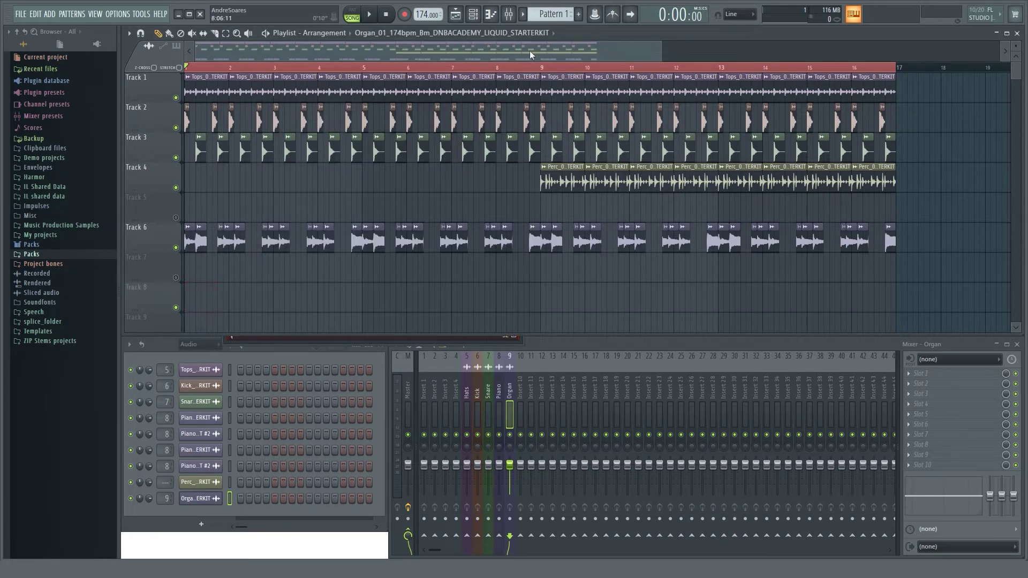
{"action": "left_click", "coordinate": [555, 17]}
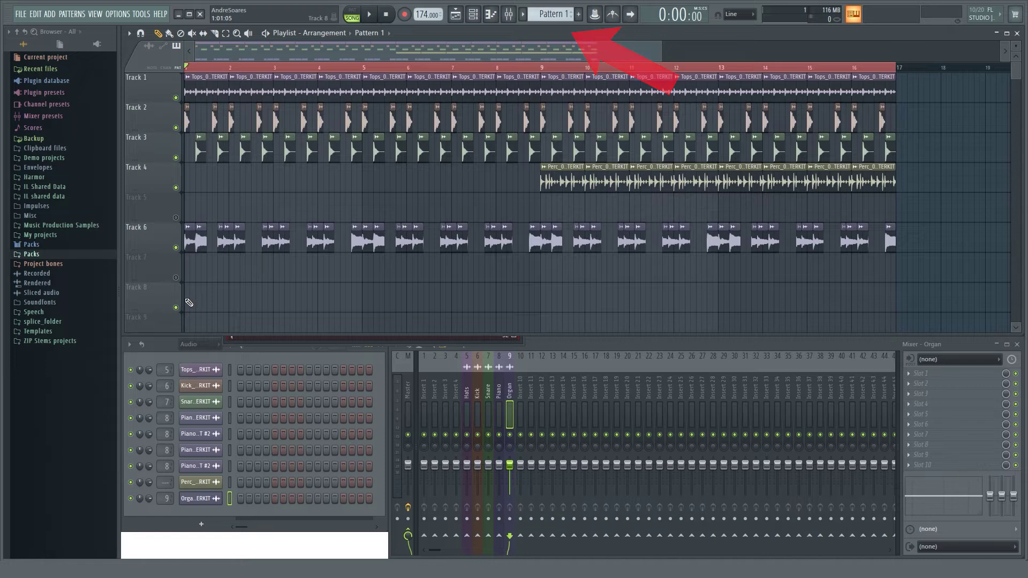
{"action": "left_click", "coordinate": [189, 303]}
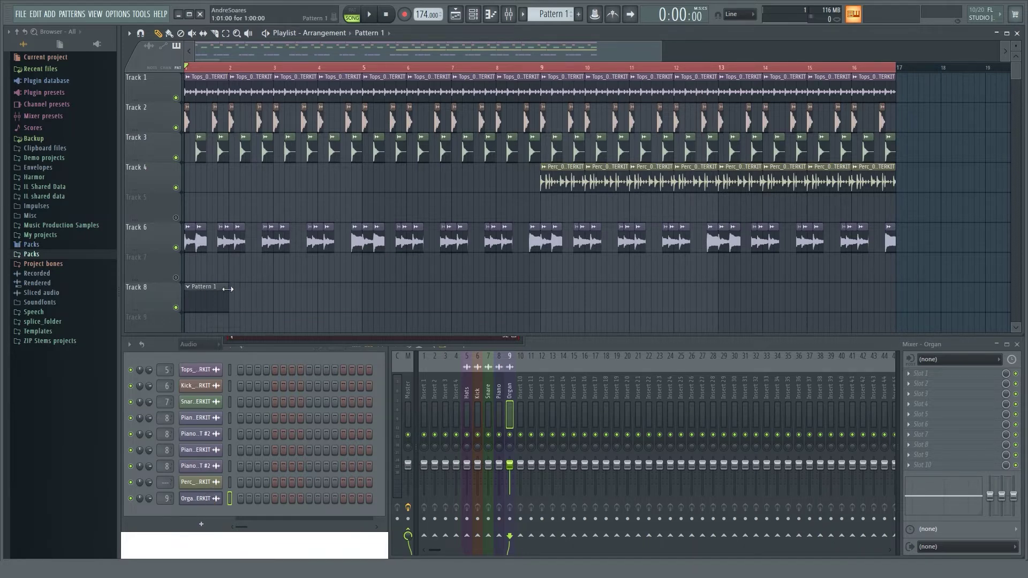
Set the channel rack filter to show all channels and bring the Organ_01 channel into view.
{"action": "left_click", "coordinate": [198, 344]}
{"action": "left_click", "coordinate": [174, 354]}
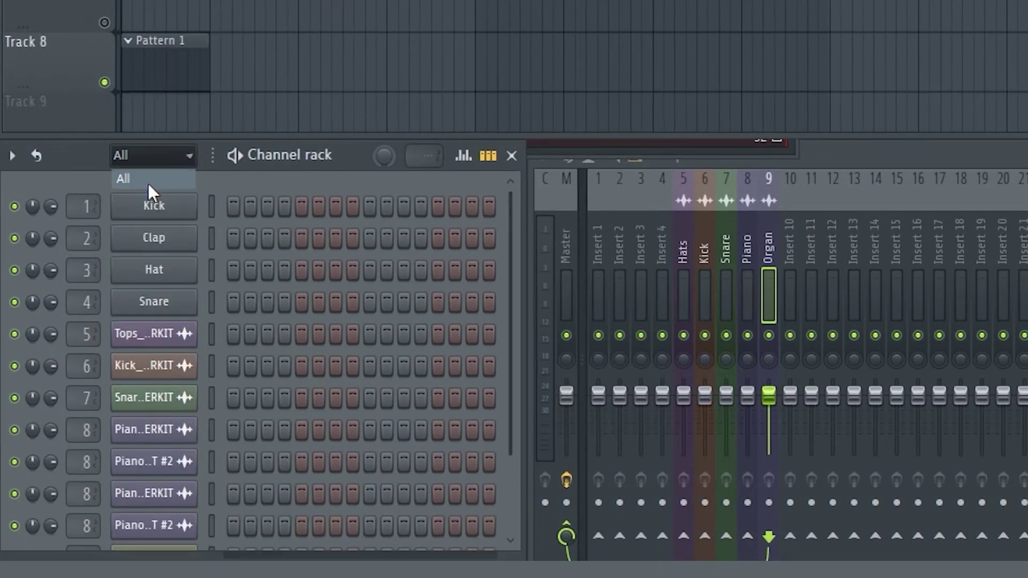
{"action": "left_click", "coordinate": [143, 160]}
{"action": "left_click", "coordinate": [145, 160]}
{"action": "left_click", "coordinate": [140, 160]}
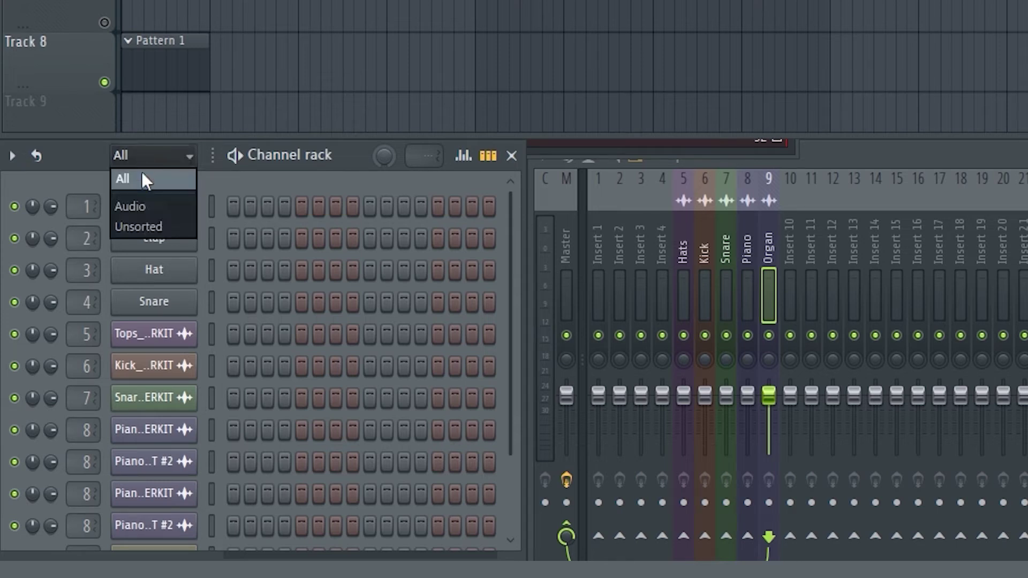
{"action": "left_click", "coordinate": [142, 179]}
{"action": "left_click", "coordinate": [148, 160]}
{"action": "left_click", "coordinate": [141, 183]}
{"action": "scroll", "coordinate": [172, 225], "scroll_direction": "down", "scroll_amount": 2}
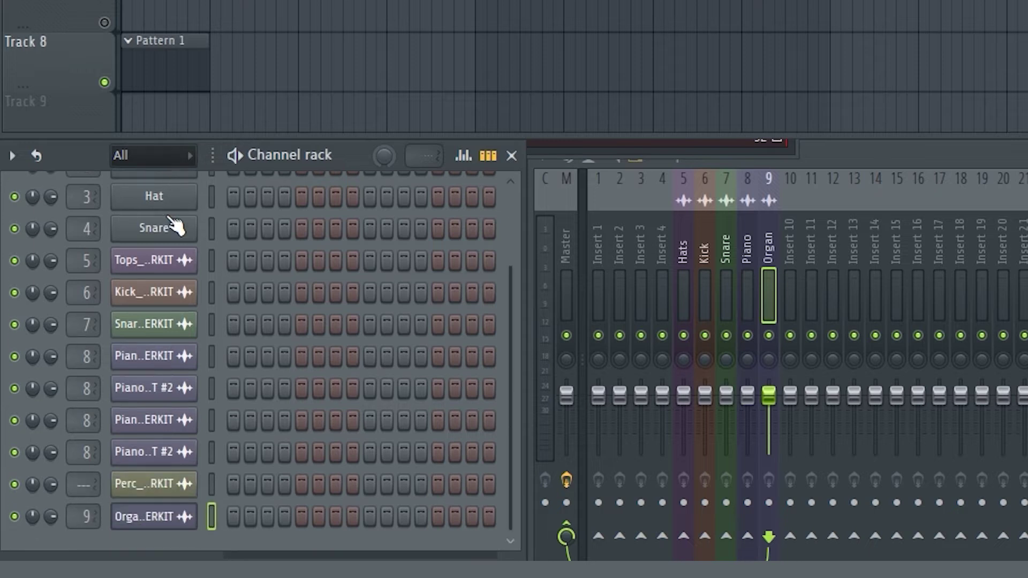
{"action": "scroll", "coordinate": [178, 394], "scroll_direction": "up", "scroll_amount": 2}
{"action": "scroll", "coordinate": [167, 264], "scroll_direction": "down", "scroll_amount": 2}
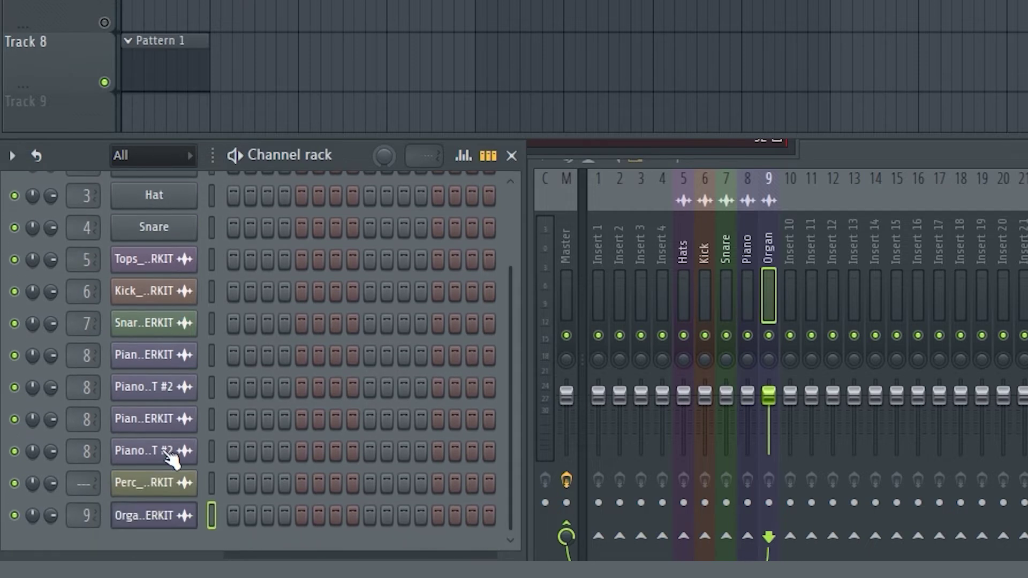
Open the piano roll for the Organ_01 channel and close its sample settings window.
{"action": "left_click", "coordinate": [154, 516]}
{"action": "right_click", "coordinate": [154, 518]}
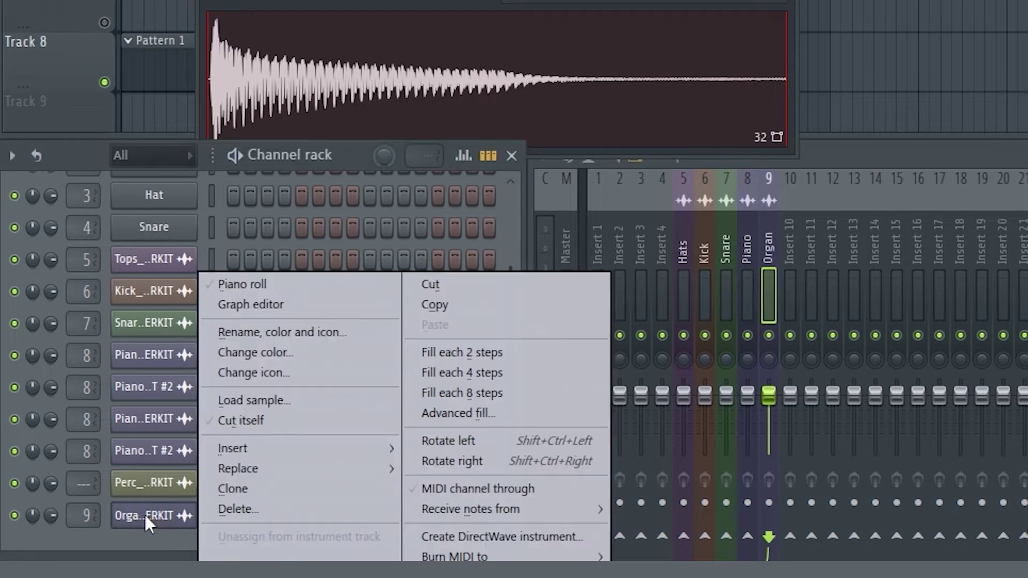
{"action": "left_click", "coordinate": [261, 282]}
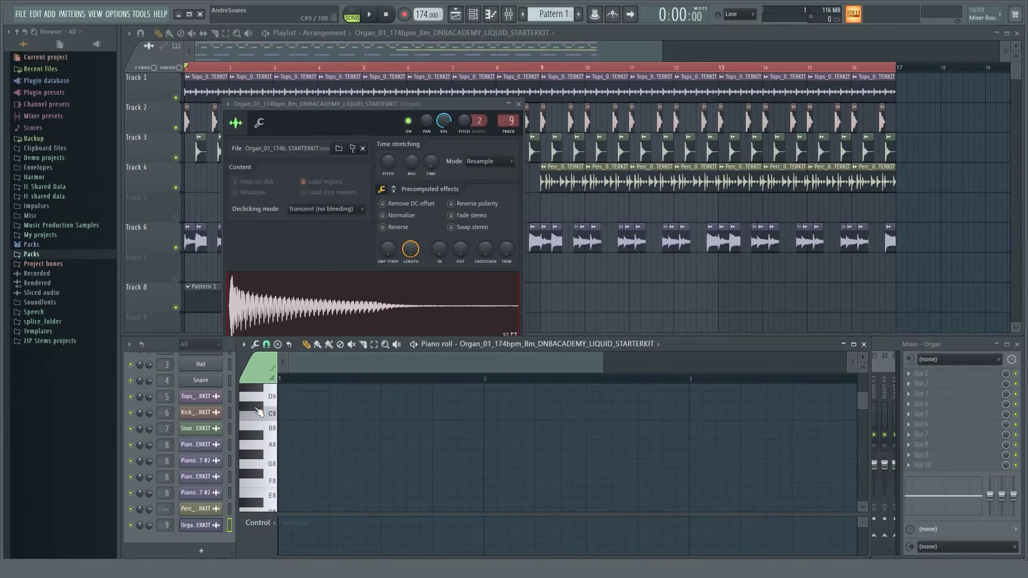
{"action": "left_click", "coordinate": [518, 104]}
Audition the organ sample on successively lower C keys in the piano roll.
{"action": "scroll", "coordinate": [277, 449], "scroll_direction": "down", "scroll_amount": 3}
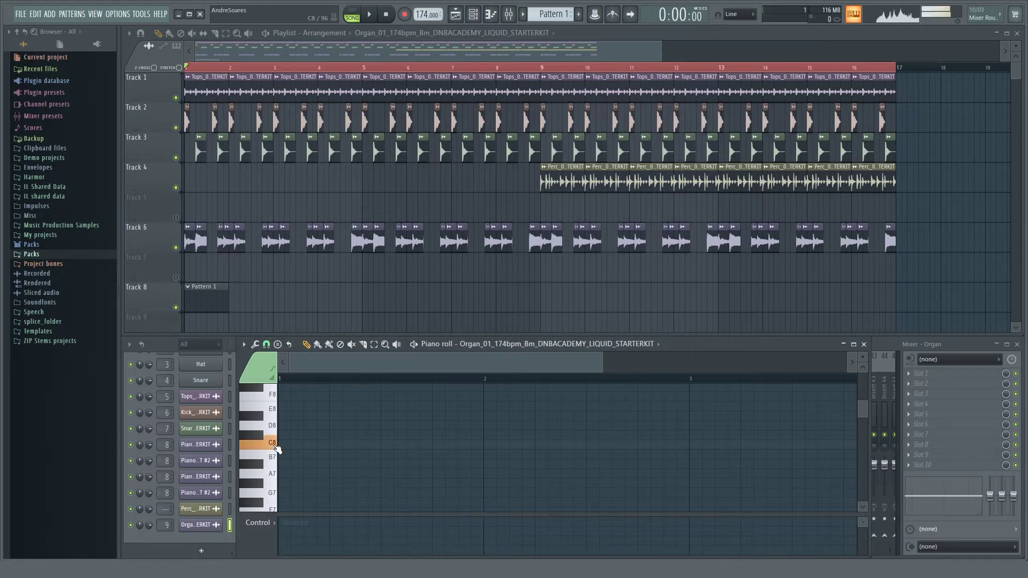
{"action": "left_click", "coordinate": [271, 429]}
{"action": "scroll", "coordinate": [274, 466], "scroll_direction": "down", "scroll_amount": 8}
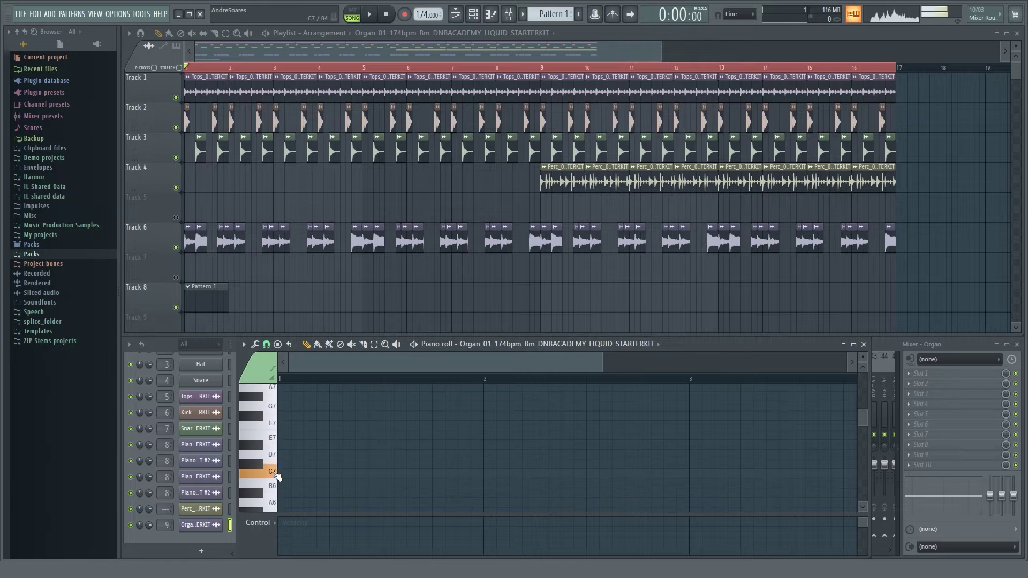
{"action": "left_click", "coordinate": [276, 474]}
{"action": "scroll", "coordinate": [276, 475], "scroll_direction": "down", "scroll_amount": 1}
{"action": "left_click", "coordinate": [277, 475]}
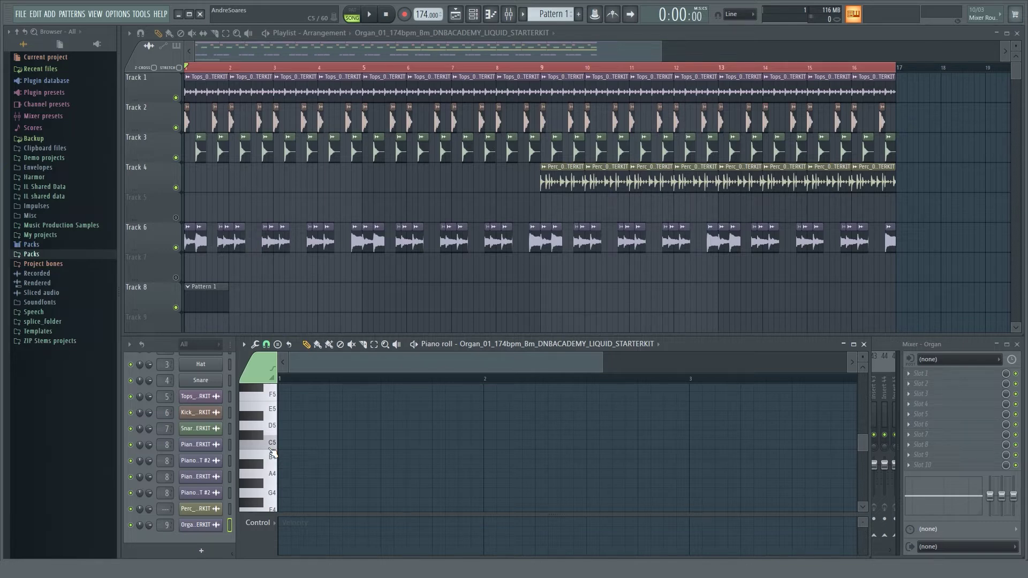
Place two consecutive C5 notes from bar 1, each six steps long, and check them against playback.
{"action": "key", "text": "space"}
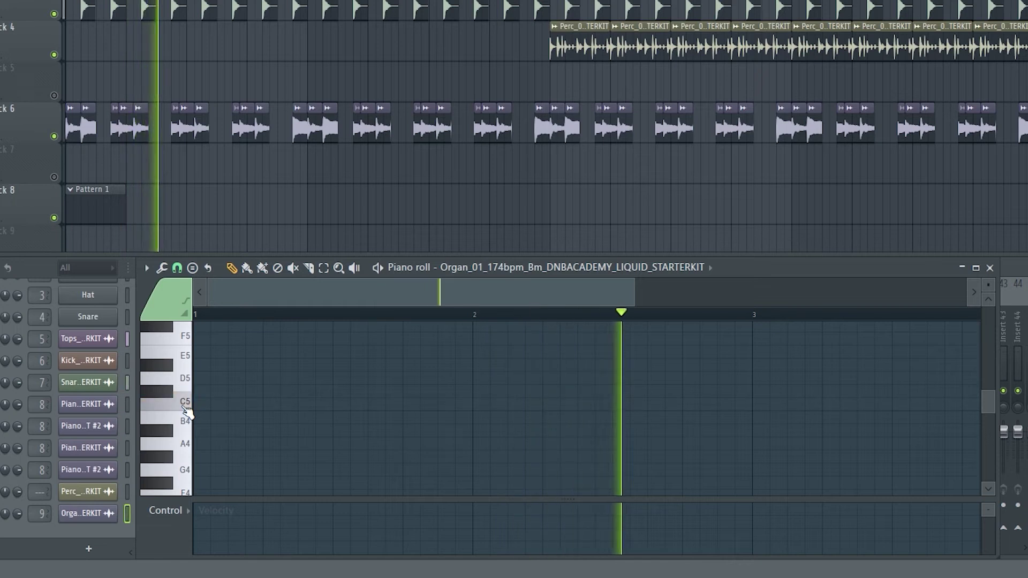
{"action": "key", "text": "space"}
{"action": "left_click", "coordinate": [206, 404]}
{"action": "key", "text": "space"}
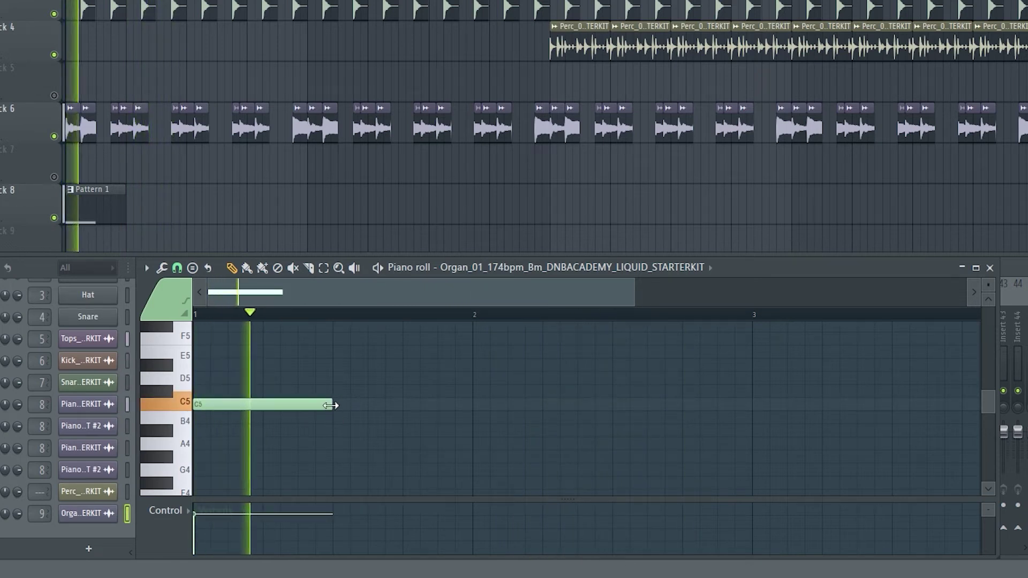
{"action": "left_click_drag", "start_coordinate": [330, 407], "coordinate": [298, 408]}
{"action": "key", "text": "space"}
{"action": "key", "text": "space"}
{"action": "left_click", "coordinate": [301, 408]}
{"action": "key", "text": "space"}
{"action": "key", "text": "space"}
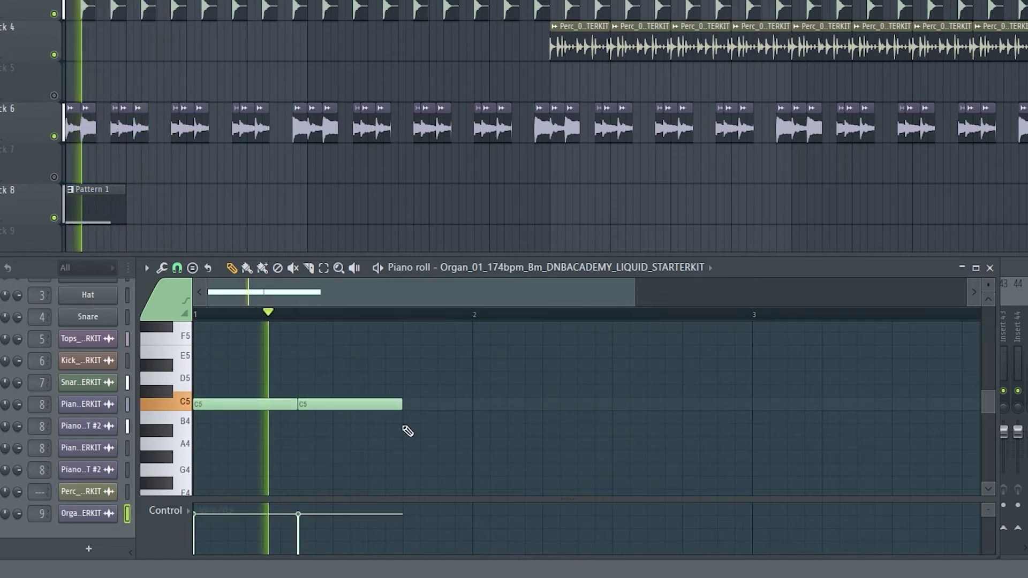
{"action": "key", "text": "space"}
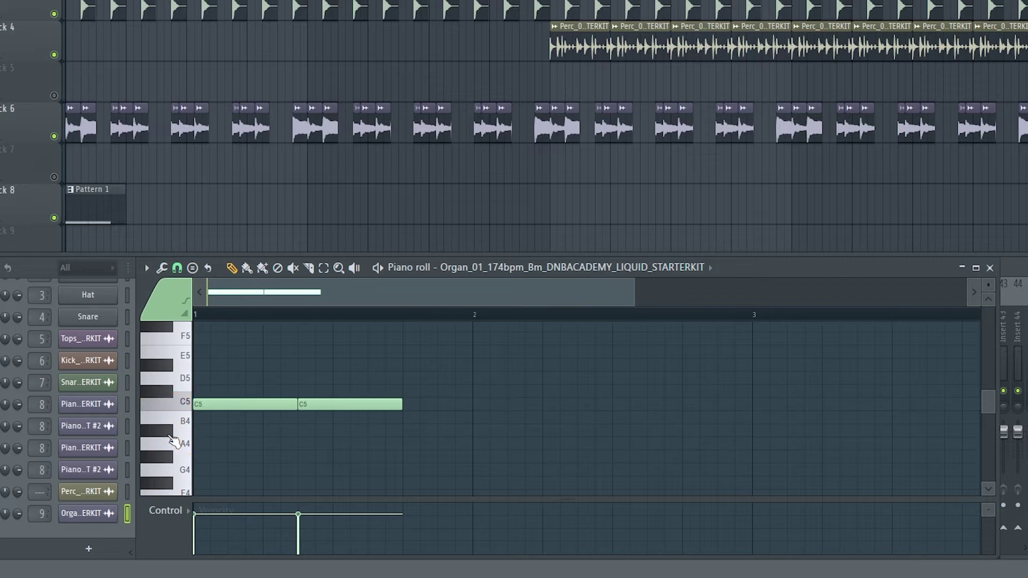
Place three consecutive D#4 notes directly after the C5 notes and extend the last one to the start of bar 3.
{"action": "left_click", "coordinate": [162, 460]}
{"action": "scroll", "coordinate": [179, 482], "scroll_direction": "down", "scroll_amount": 2}
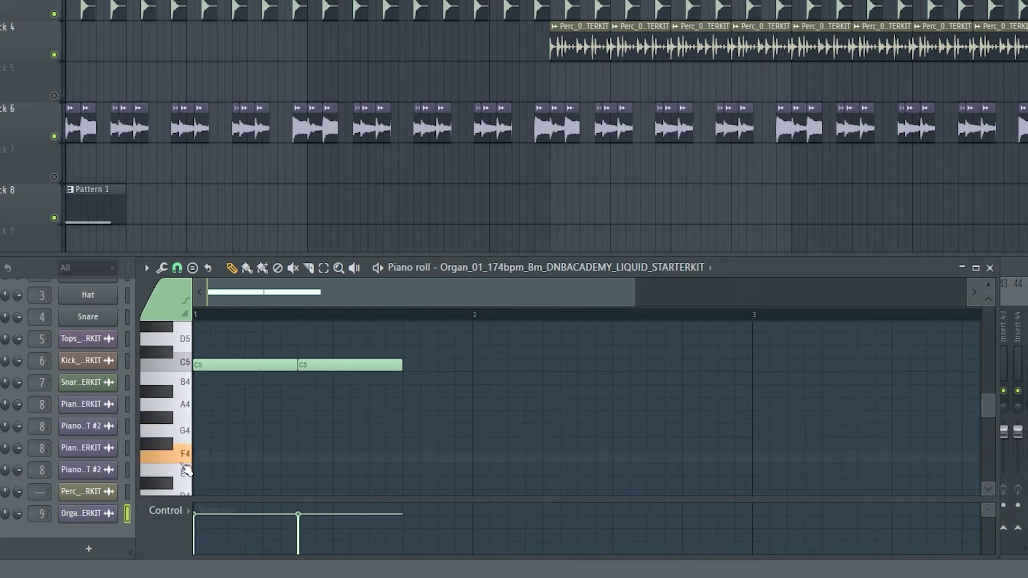
{"action": "key", "text": "space"}
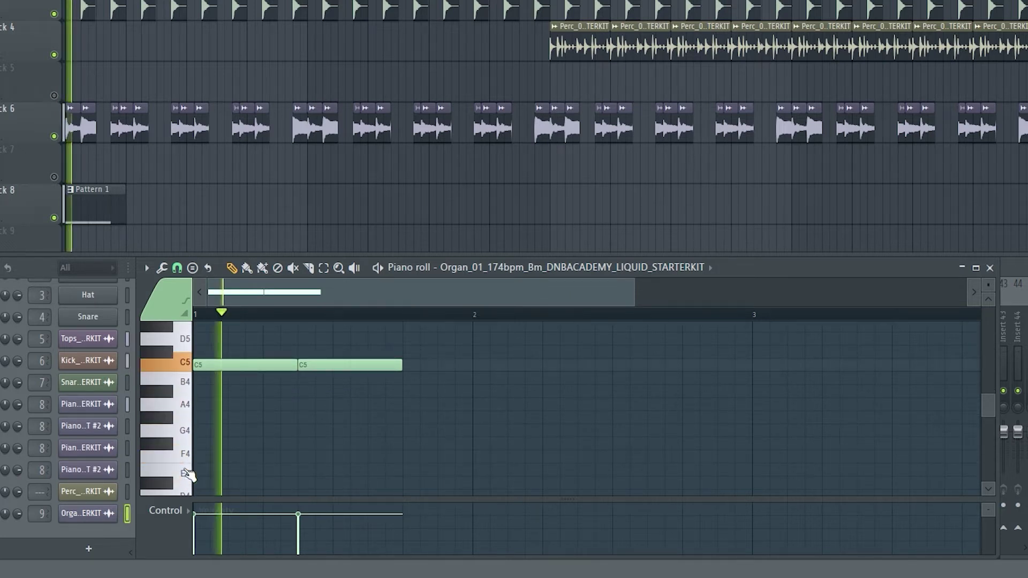
{"action": "left_click", "coordinate": [173, 486]}
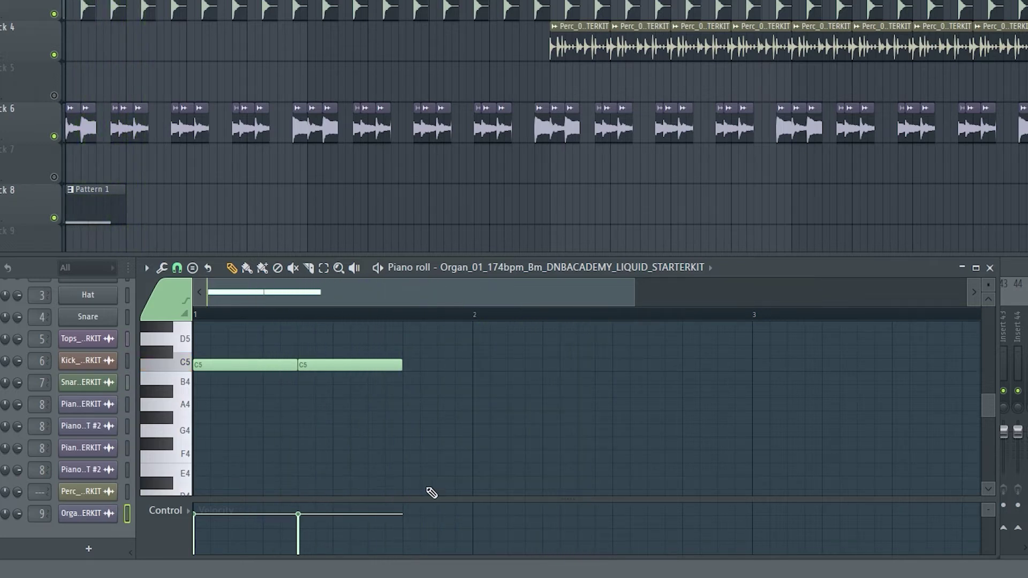
{"action": "left_click", "coordinate": [429, 484]}
{"action": "left_click", "coordinate": [519, 485]}
{"action": "left_click", "coordinate": [621, 485]}
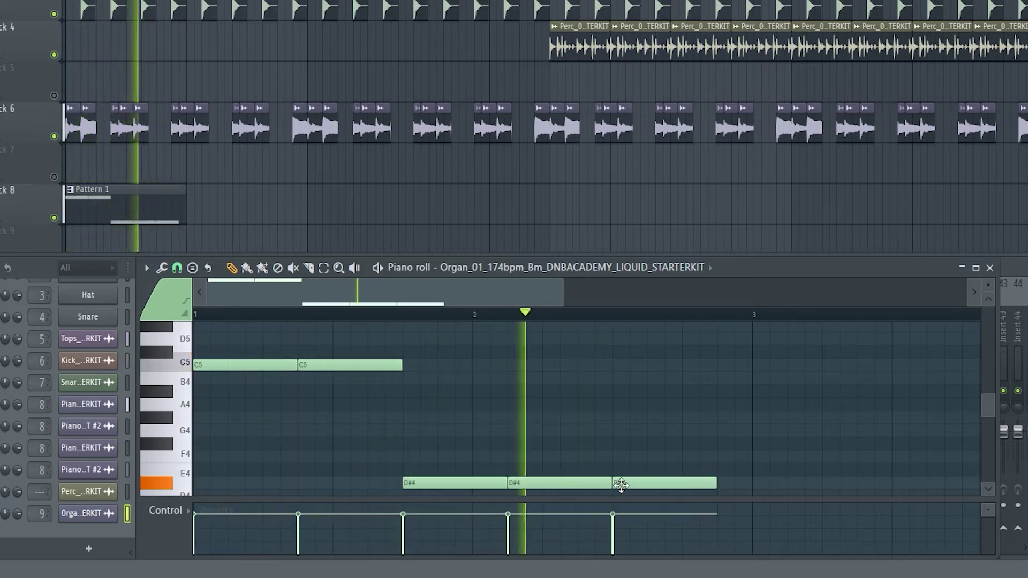
{"action": "left_click_drag", "start_coordinate": [715, 483], "coordinate": [751, 483]}
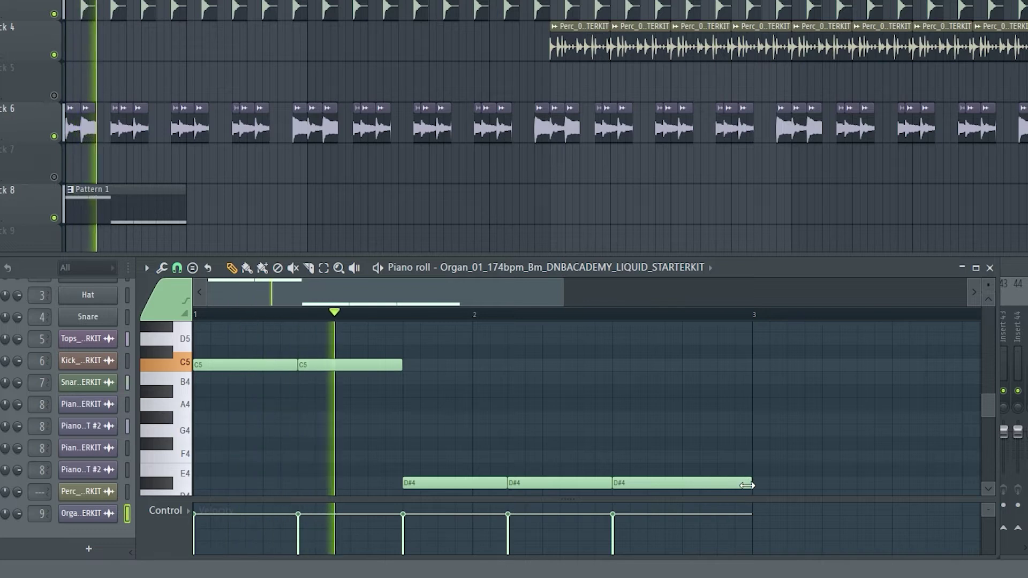
Add a short F4 note ending at bar 3 and shorten the last D#4 note so it ends where the F4 begins.
{"action": "scroll", "coordinate": [712, 326], "scroll_direction": "down", "scroll_amount": 3}
{"action": "scroll", "coordinate": [227, 481], "scroll_direction": "down", "scroll_amount": 3}
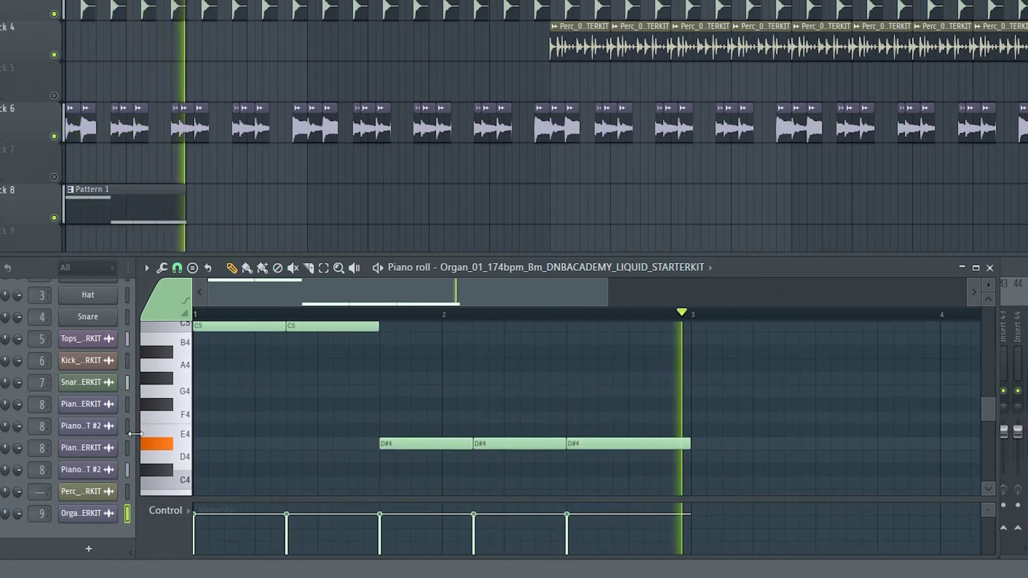
{"action": "key", "text": "space"}
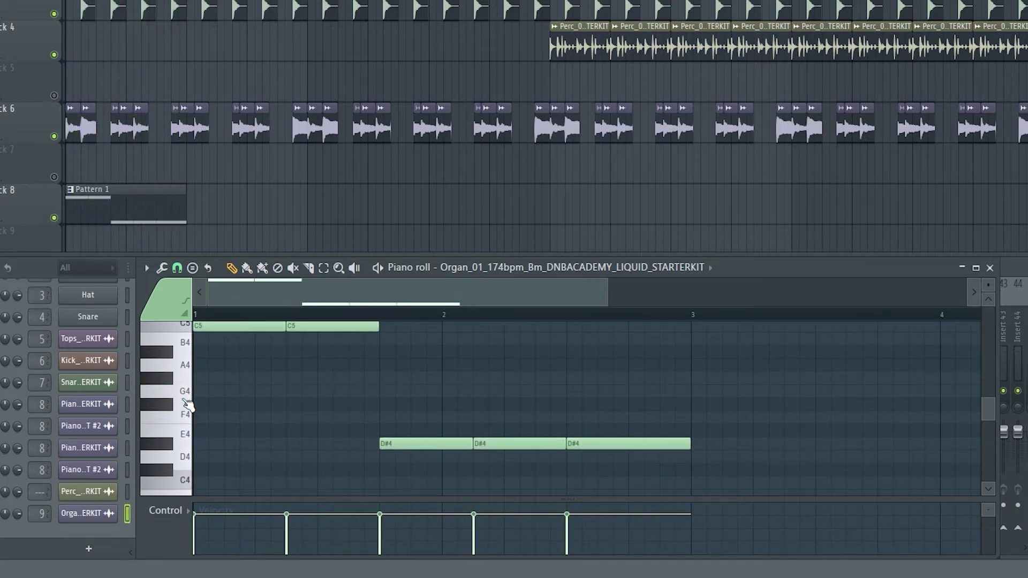
{"action": "key", "text": "space"}
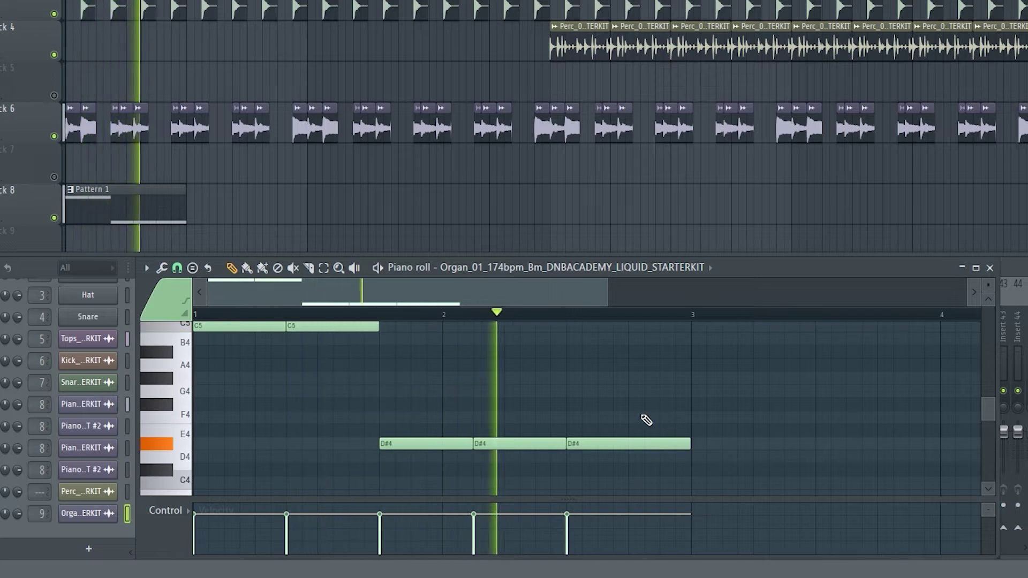
{"action": "left_click", "coordinate": [666, 417]}
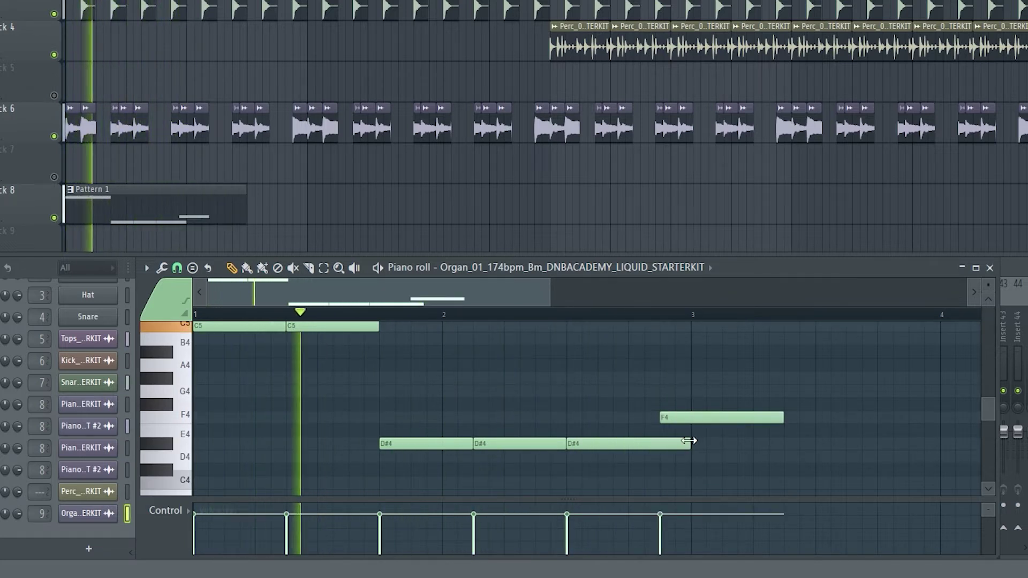
{"action": "left_click_drag", "start_coordinate": [690, 443], "coordinate": [660, 443]}
{"action": "left_click_drag", "start_coordinate": [782, 418], "coordinate": [784, 397]}
Place three consecutive G4 notes from bar 3 and raise the third one to A#4.
{"action": "left_click", "coordinate": [696, 391]}
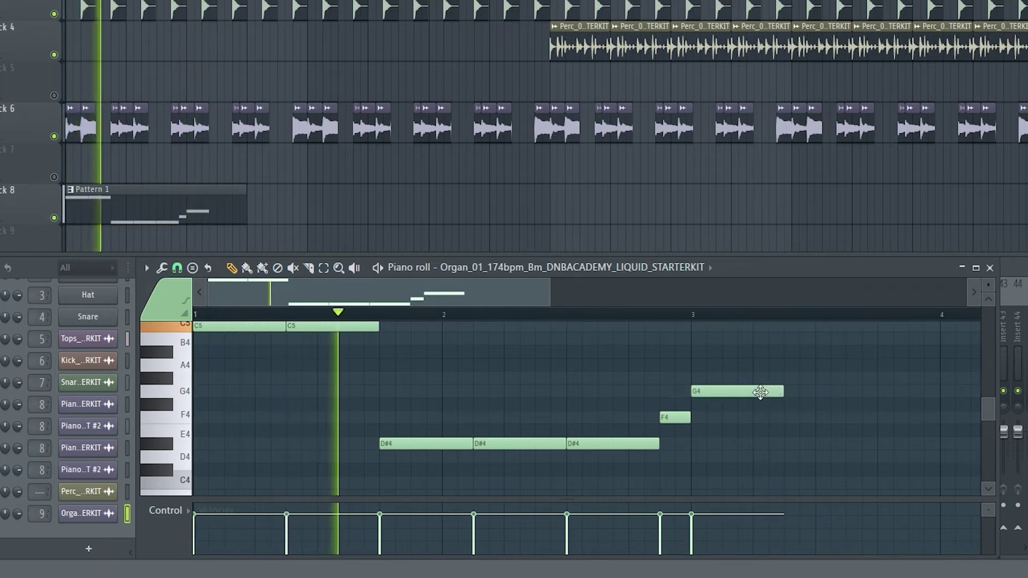
{"action": "left_click", "coordinate": [790, 393]}
{"action": "left_click", "coordinate": [900, 392]}
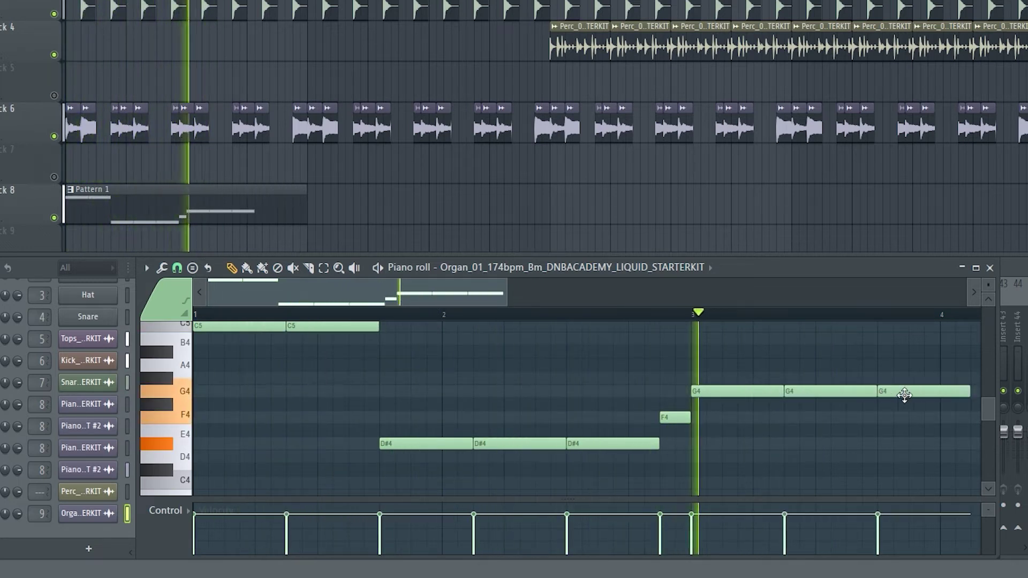
{"action": "left_click_drag", "start_coordinate": [938, 391], "coordinate": [934, 351]}
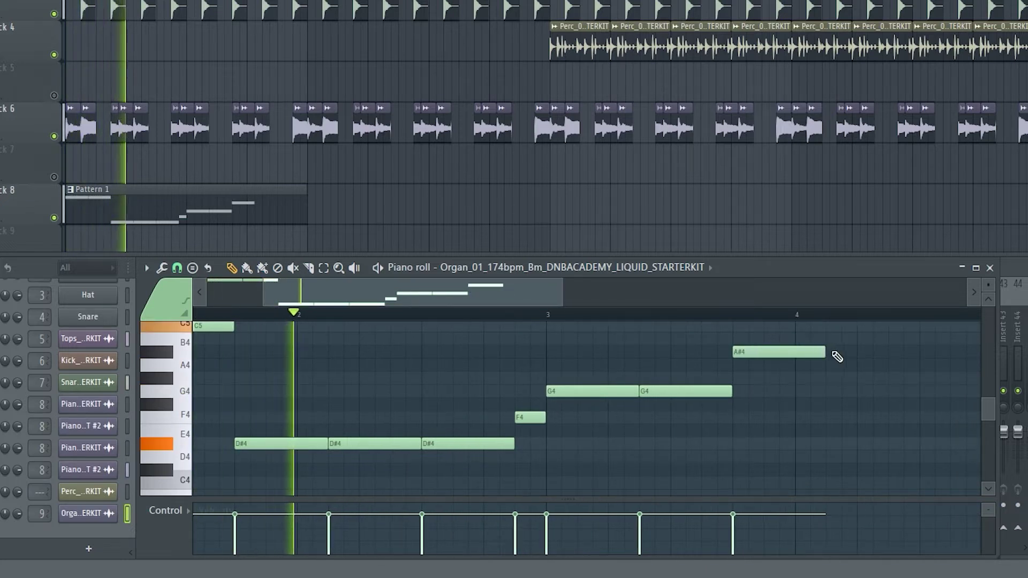
Add two more consecutive A#4 notes after the first and extend the last one to the start of bar 5.
{"action": "left_click", "coordinate": [834, 351]}
{"action": "left_click_drag", "start_coordinate": [517, 301], "coordinate": [581, 302]}
{"action": "scroll", "coordinate": [696, 356], "scroll_direction": "up", "scroll_amount": 2}
{"action": "scroll", "coordinate": [765, 367], "scroll_direction": "down", "scroll_amount": 4}
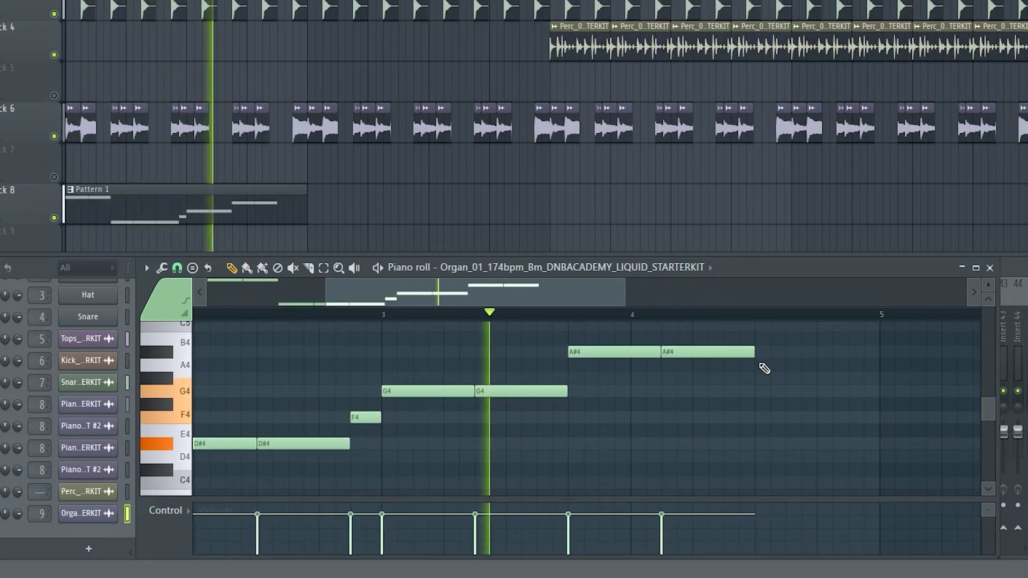
{"action": "scroll", "coordinate": [768, 390], "scroll_direction": "up", "scroll_amount": 2}
{"action": "left_click", "coordinate": [772, 390]}
{"action": "left_click_drag", "start_coordinate": [841, 388], "coordinate": [879, 391]}
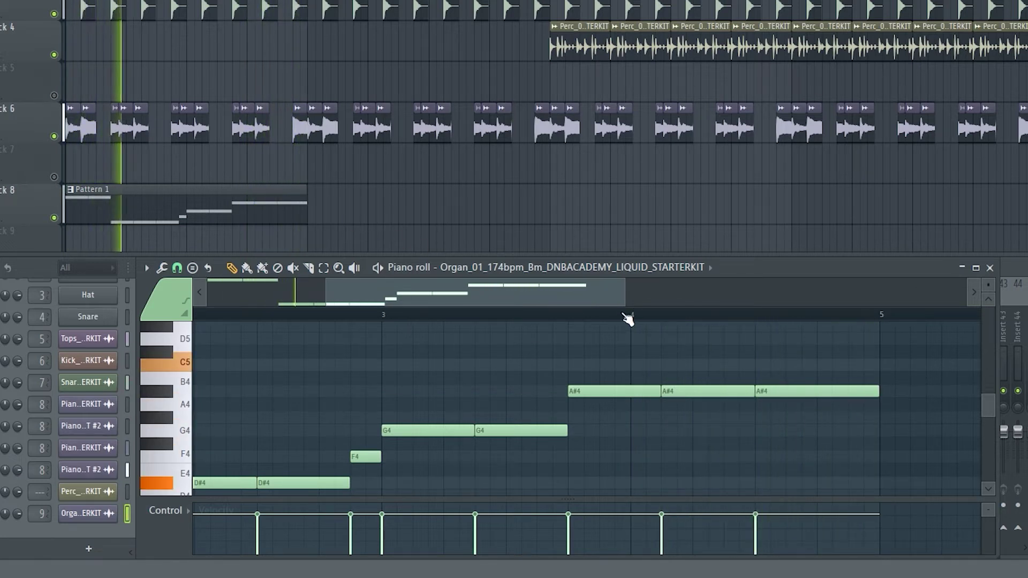
Select all the organ notes in bars 1 to 4 and duplicate them starting at bar 5.
{"action": "scroll", "coordinate": [620, 321], "scroll_direction": "down", "scroll_amount": 5}
{"action": "scroll", "coordinate": [548, 402], "scroll_direction": "up", "scroll_amount": 1}
{"action": "scroll", "coordinate": [545, 399], "scroll_direction": "down", "scroll_amount": 1}
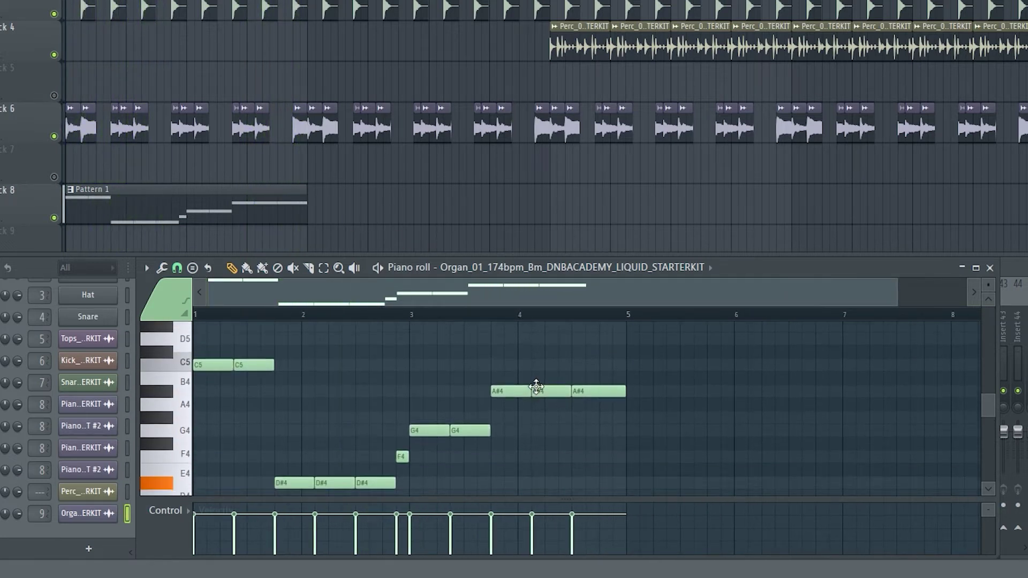
{"action": "left_click_drag", "start_coordinate": [658, 457], "coordinate": [201, 330]}
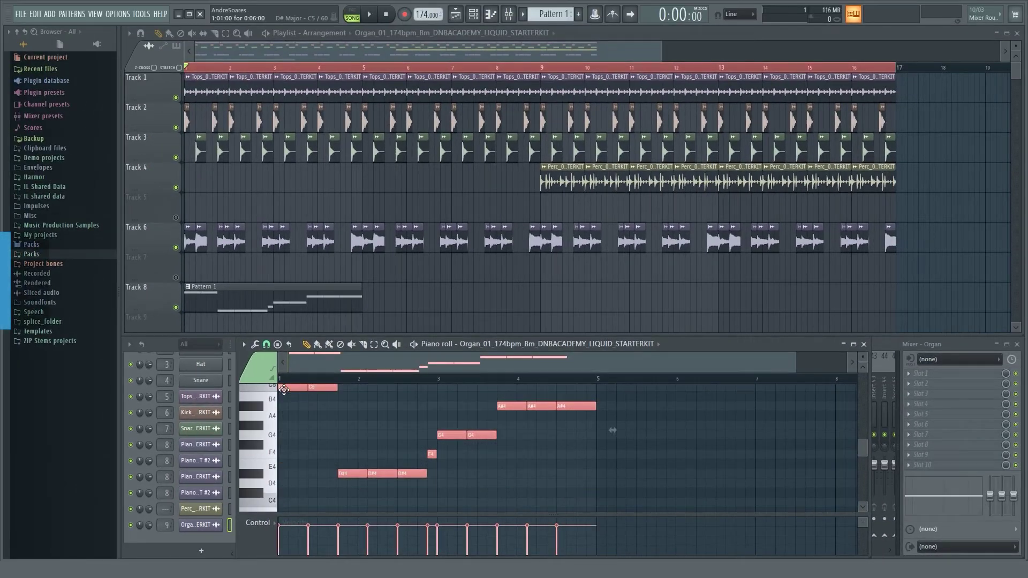
{"action": "left_click_drag", "start_coordinate": [284, 390], "coordinate": [603, 389]}
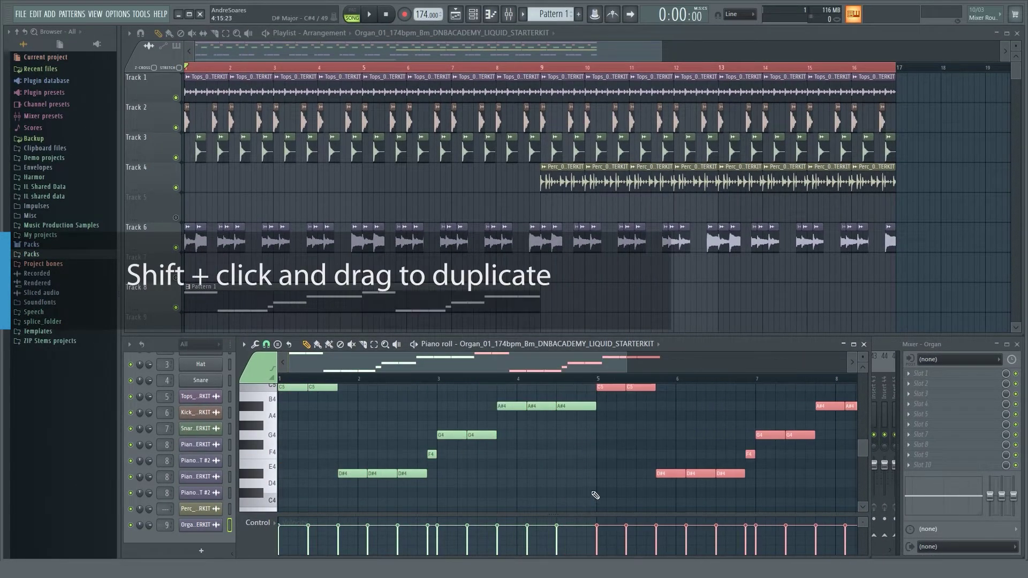
Select the three duplicated A#4 notes leading up to bar 9 and lower them to F4.
{"action": "left_click_drag", "start_coordinate": [595, 496], "coordinate": [754, 368]}
{"action": "key", "text": "ctrl+d"}
{"action": "left_click_drag", "start_coordinate": [638, 396], "coordinate": [548, 429]}
{"action": "scroll", "coordinate": [556, 389], "scroll_direction": "down", "scroll_amount": 4}
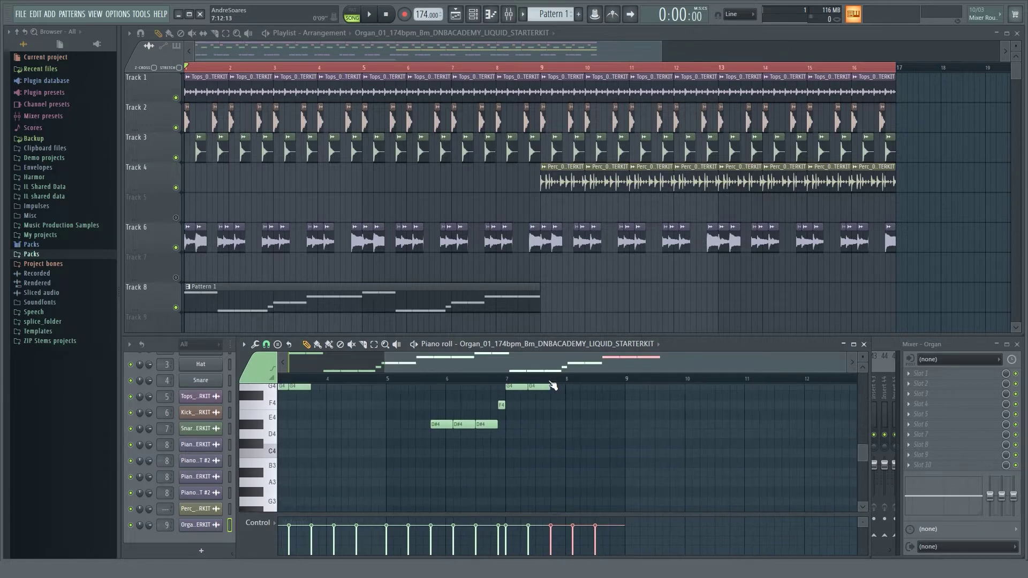
{"action": "scroll", "coordinate": [551, 388], "scroll_direction": "up", "scroll_amount": 3}
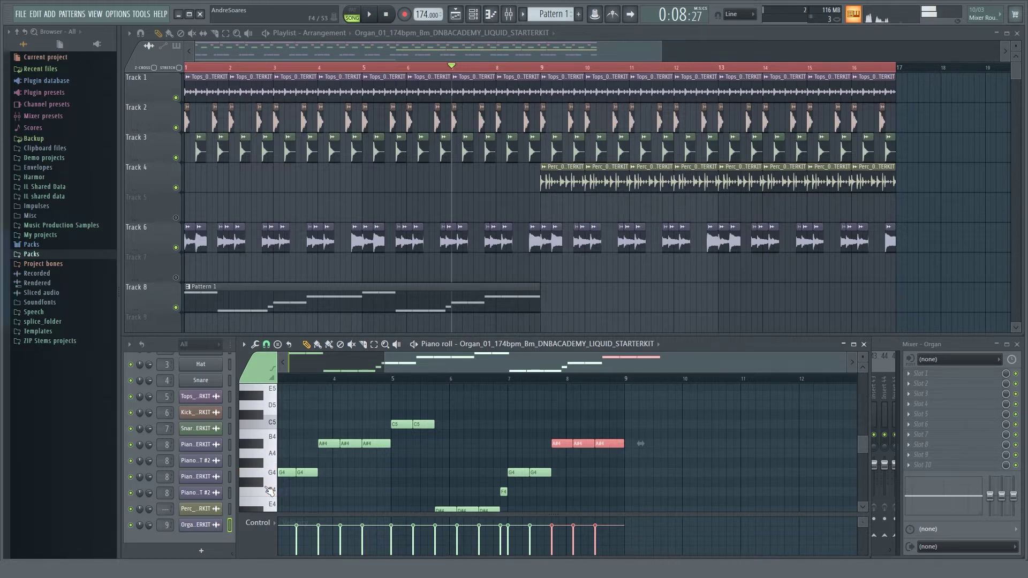
{"action": "scroll", "coordinate": [266, 498], "scroll_direction": "down", "scroll_amount": 2}
{"action": "scroll", "coordinate": [273, 498], "scroll_direction": "down", "scroll_amount": 2}
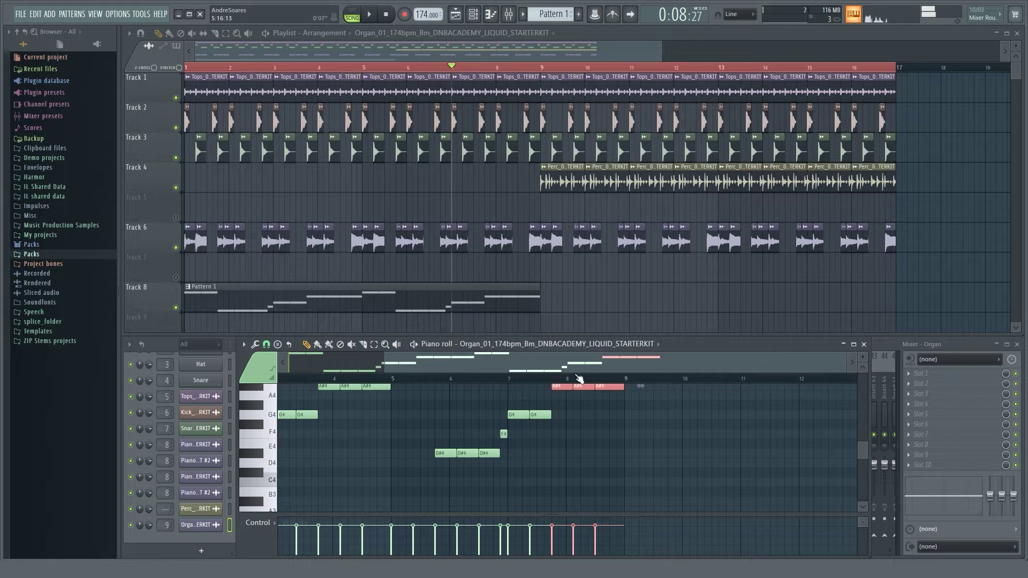
{"action": "left_click_drag", "start_coordinate": [560, 387], "coordinate": [560, 445]}
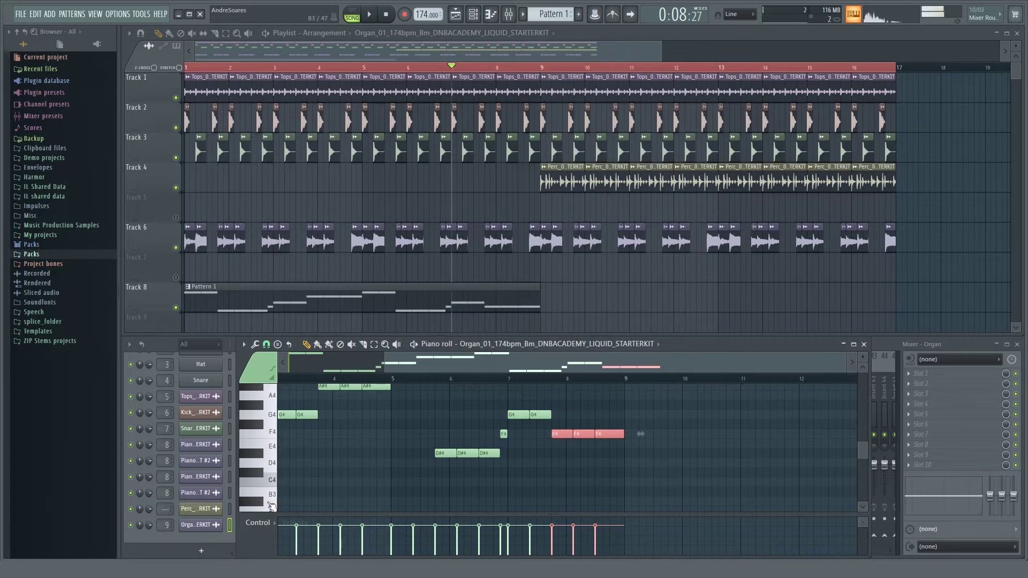
Lower only the last of the three F4 notes before bar 9 to A#3 and play back the ending.
{"action": "left_click", "coordinate": [569, 476]}
{"action": "left_click_drag", "start_coordinate": [610, 434], "coordinate": [611, 502]}
{"action": "key", "text": "space"}
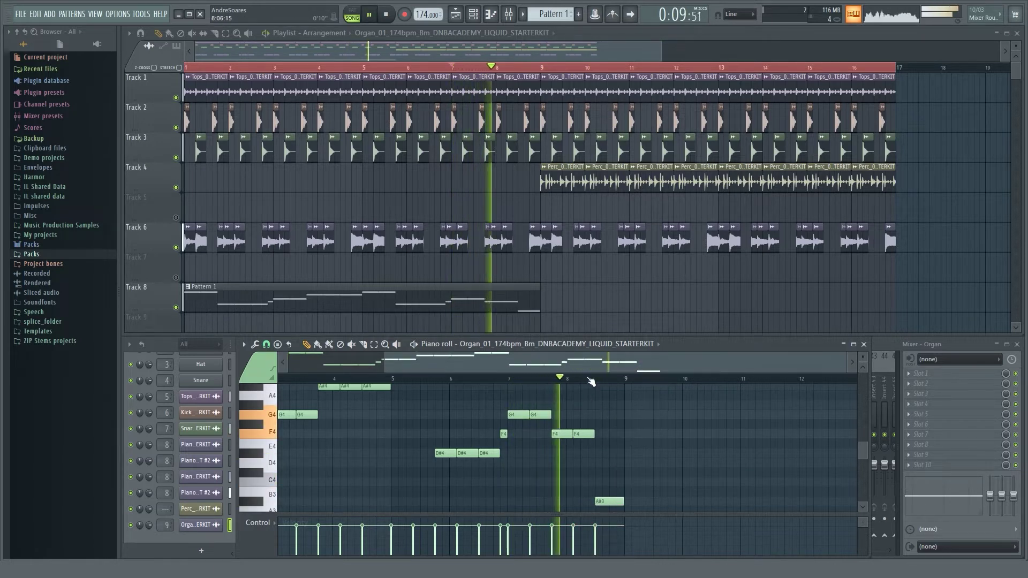
Insert a third F4 note in bar 8, shifting the closing A#3 note after it and trimming it to end at bar 9.
{"action": "scroll", "coordinate": [510, 390], "scroll_direction": "left", "scroll_amount": 4}
{"action": "scroll", "coordinate": [516, 406], "scroll_direction": "up", "scroll_amount": 3}
{"action": "scroll", "coordinate": [516, 406], "scroll_direction": "down", "scroll_amount": 3}
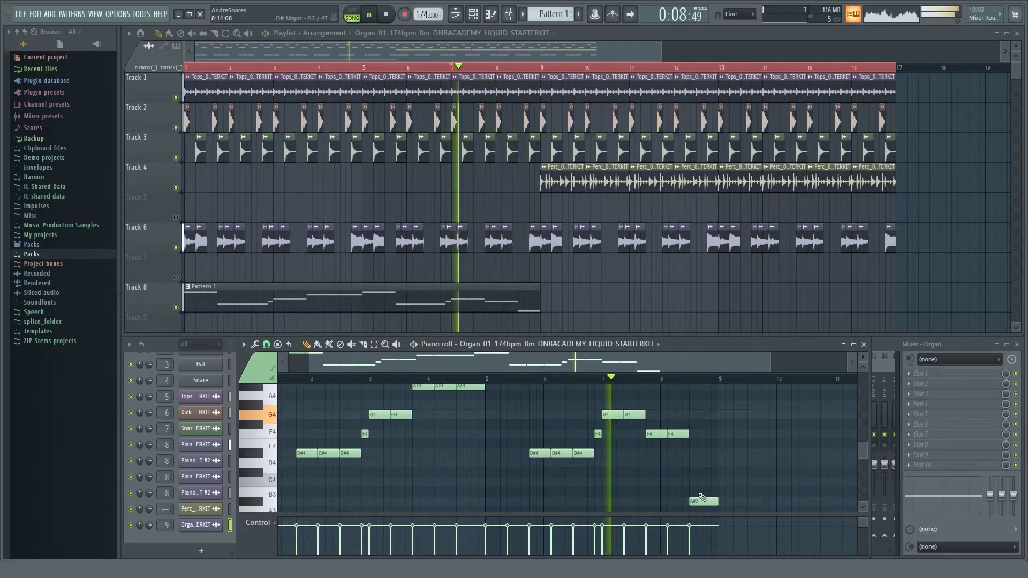
{"action": "left_click_drag", "start_coordinate": [700, 499], "coordinate": [714, 499]}
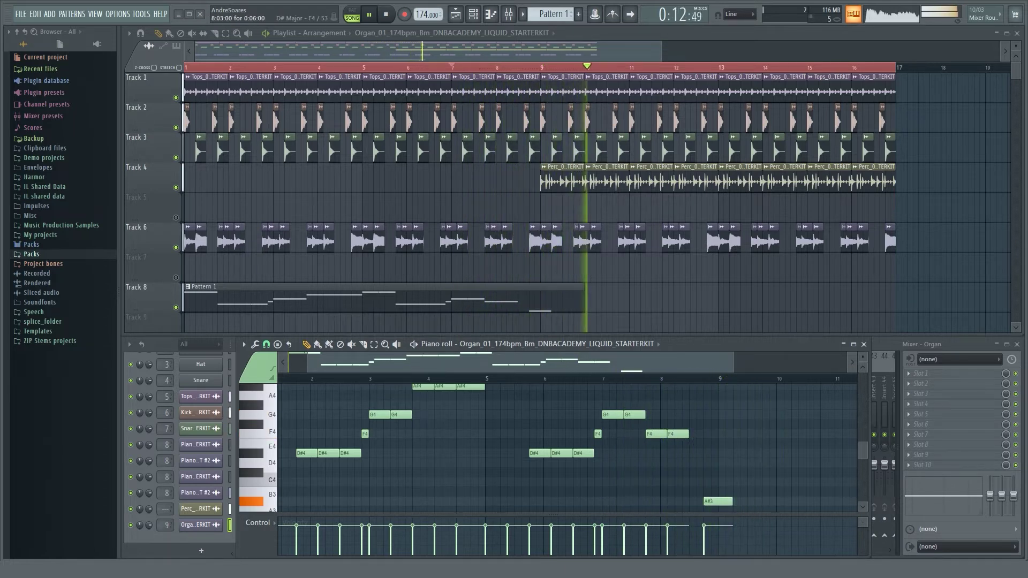
{"action": "key", "text": "space"}
{"action": "left_click", "coordinate": [692, 433]}
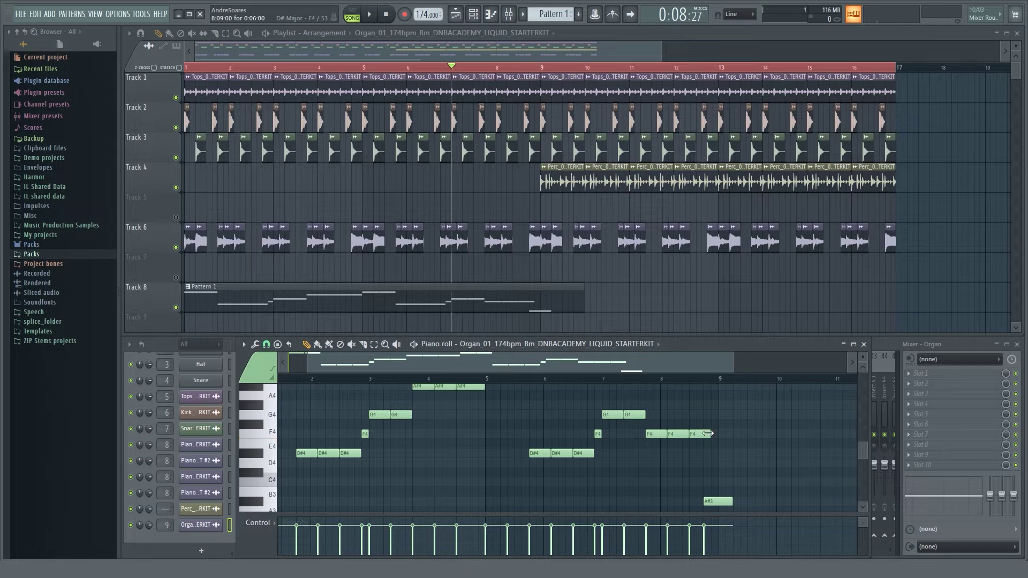
{"action": "key", "text": "space"}
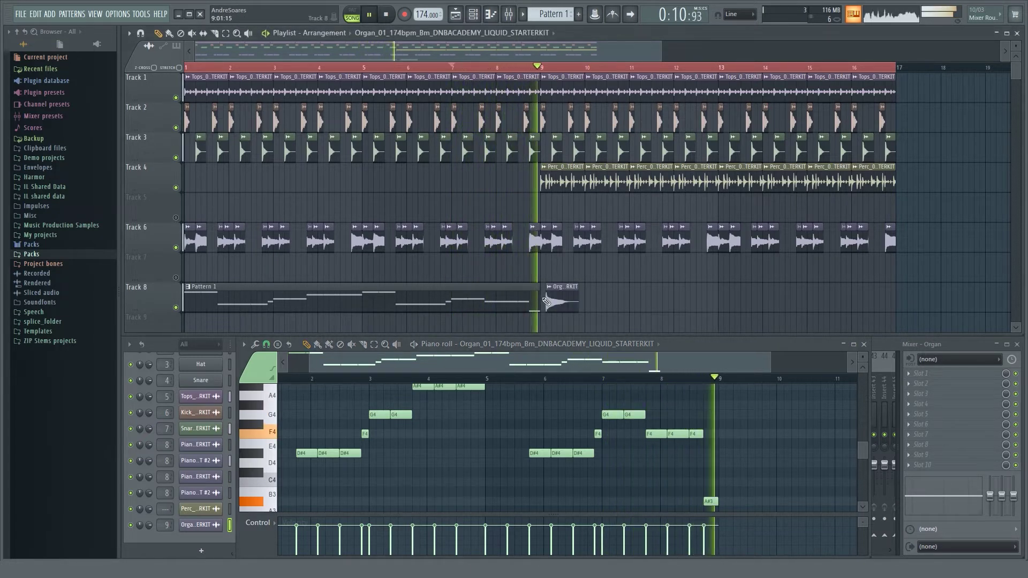
Stop playback and place a second Pattern 1 clip on Track 8 starting at bar 9.
{"action": "key", "text": "space"}
{"action": "left_click", "coordinate": [547, 301]}
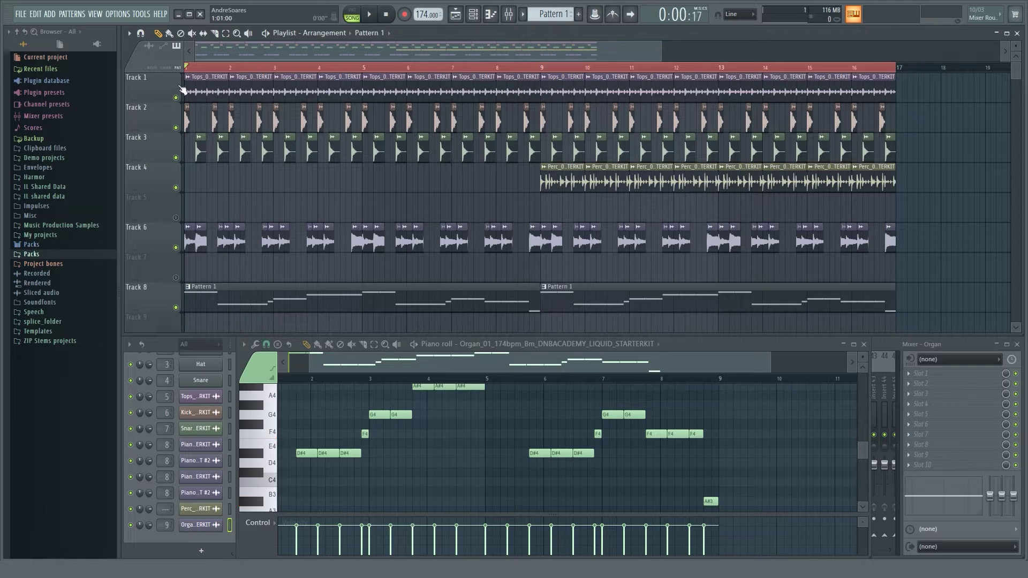
Fit the full eight-bar organ melody, from C5 down to the closing low note, into the piano roll view.
{"action": "left_click_drag", "start_coordinate": [409, 364], "coordinate": [383, 364]}
{"action": "scroll", "coordinate": [674, 413], "scroll_direction": "up", "scroll_amount": 1}
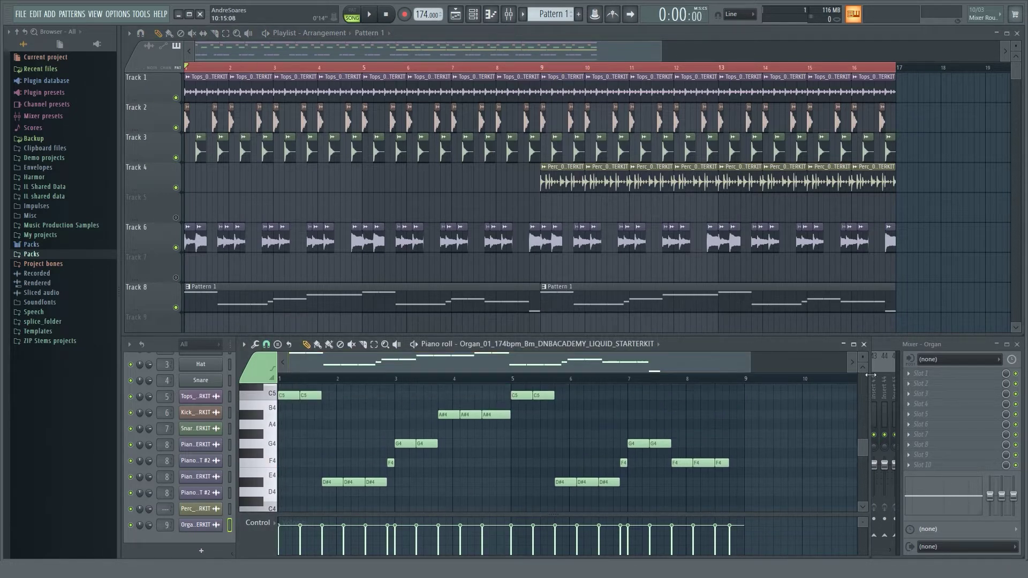
{"action": "left_click_drag", "start_coordinate": [863, 358], "coordinate": [863, 367]}
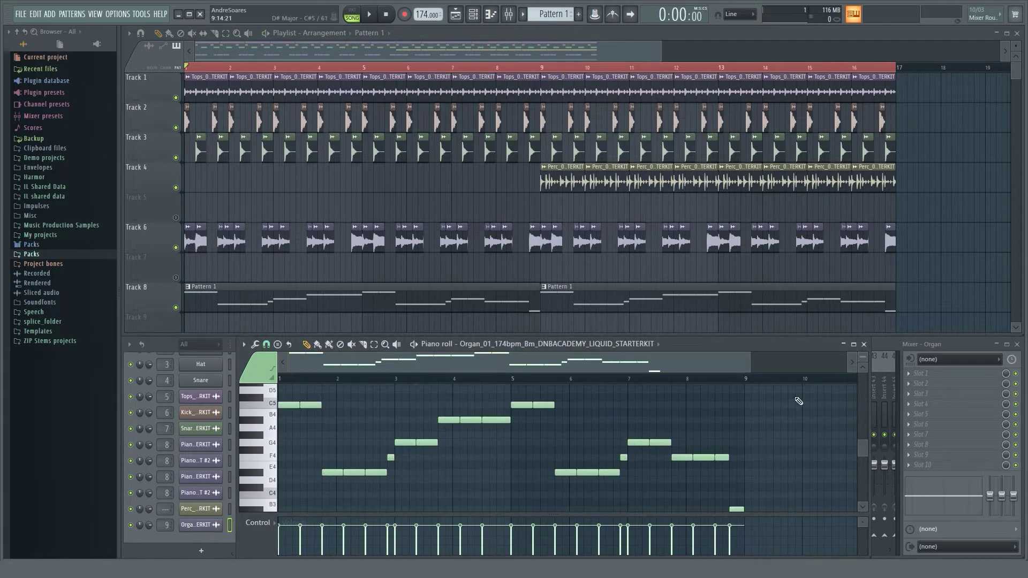
Play the arrangement through to hear the organ pattern together with the drums and piano.
{"action": "key", "text": "space"}
{"action": "scroll", "coordinate": [856, 453], "scroll_direction": "down", "scroll_amount": 1}
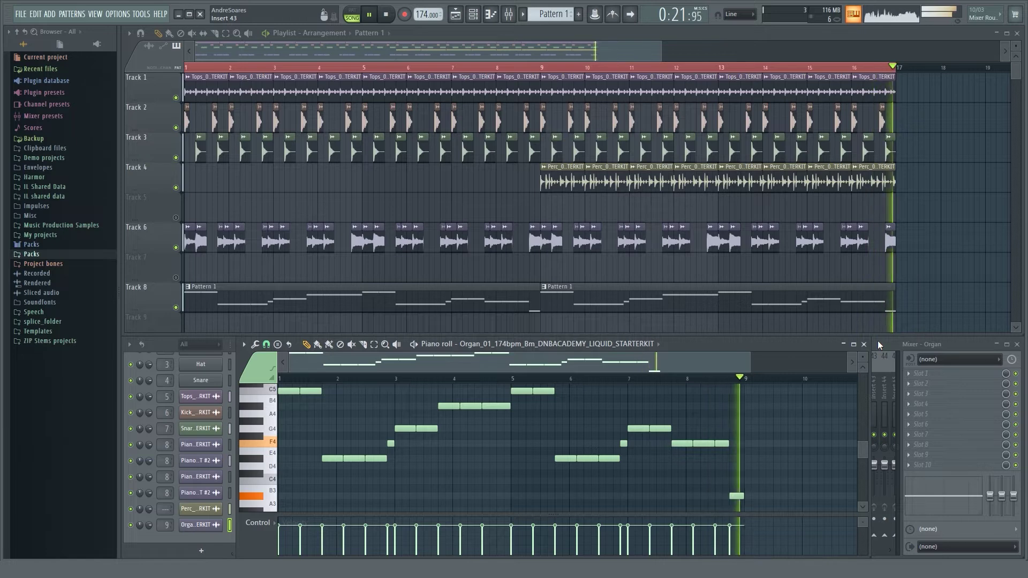
{"action": "key", "text": "space"}
Bring the mixer forward and slightly lower the Hats, Kick, Snare and Organ levels while the song plays.
{"action": "left_click", "coordinate": [878, 344]}
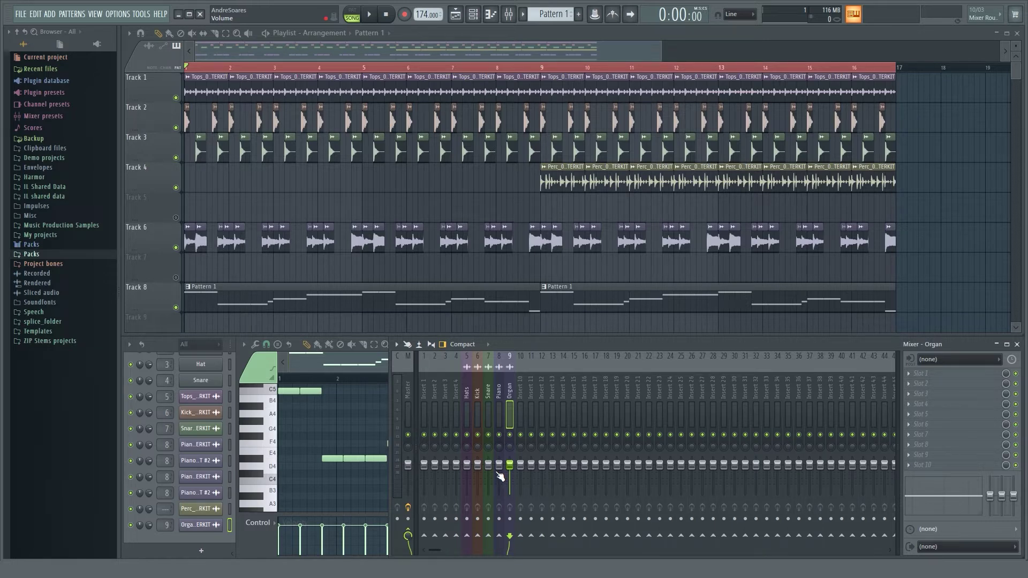
{"action": "key", "text": "space"}
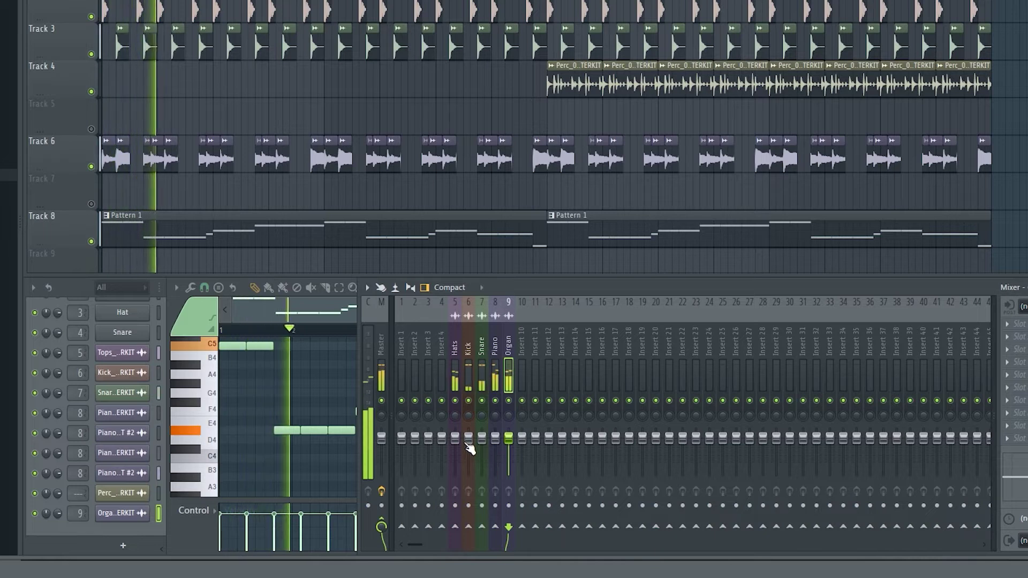
{"action": "left_click_drag", "start_coordinate": [469, 441], "coordinate": [509, 445]}
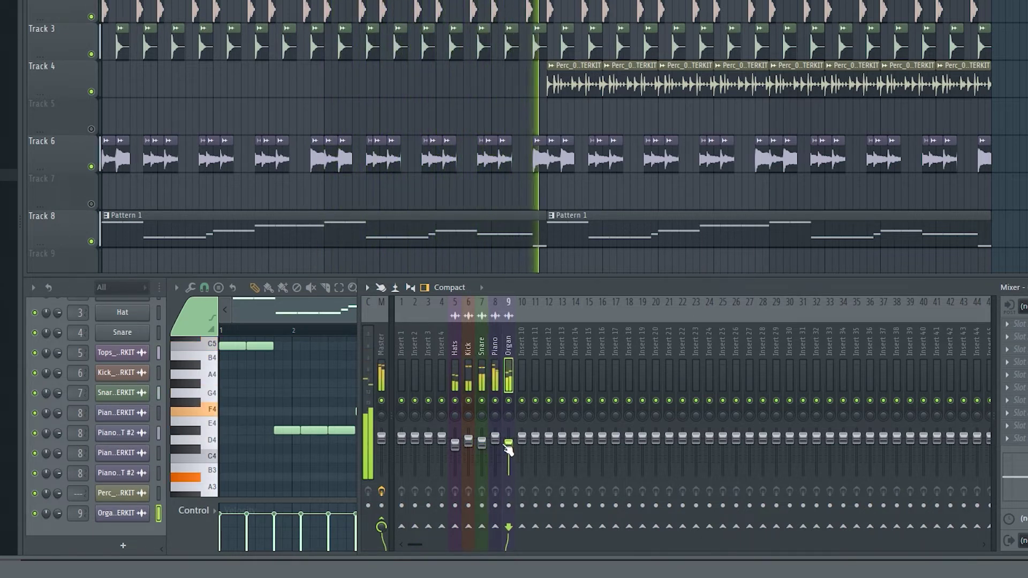
{"action": "left_click", "coordinate": [455, 444]}
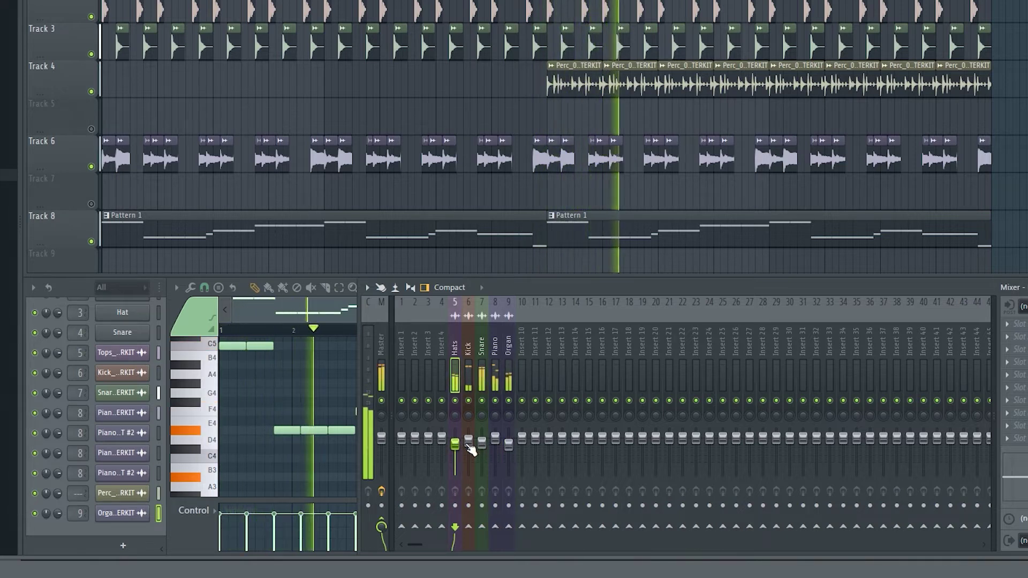
{"action": "key", "text": "space"}
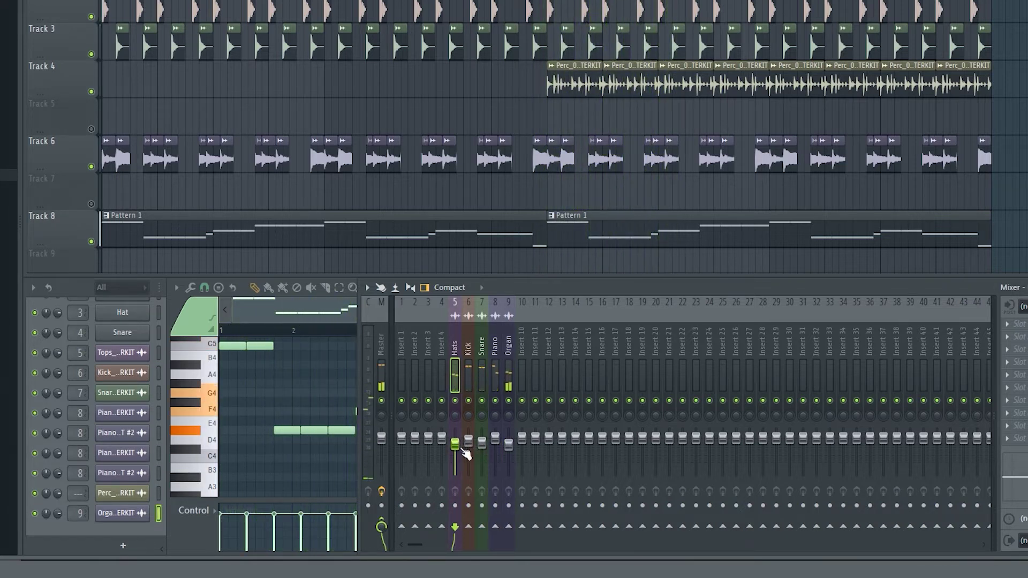
Route the Perc_01 sample from Track 4 to free mixer track 10 and name that mixer track Perc.
{"action": "double_click", "coordinate": [585, 85]}
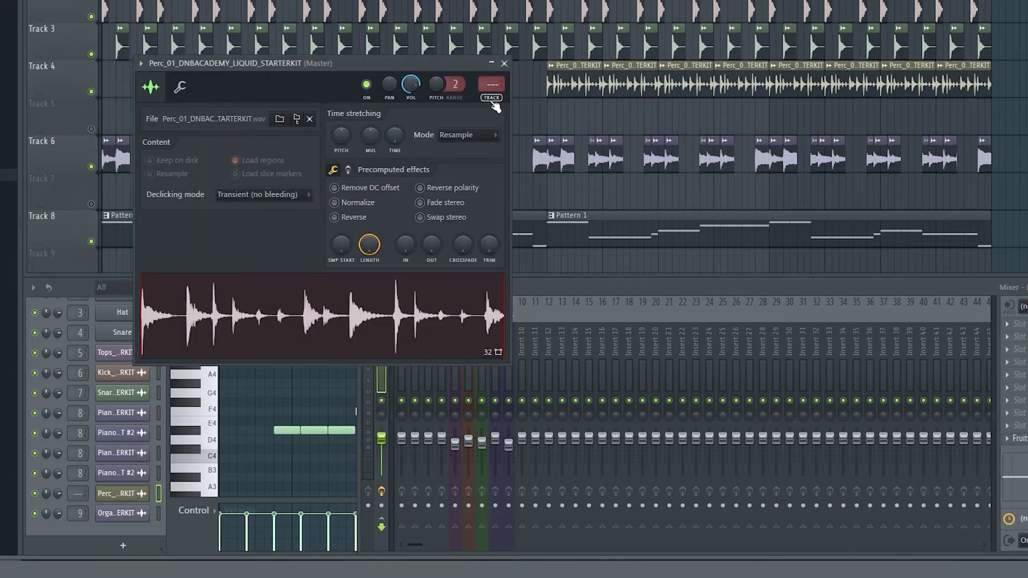
{"action": "left_click", "coordinate": [492, 99]}
{"action": "middle_click", "coordinate": [526, 349]}
{"action": "type", "text": "P"}
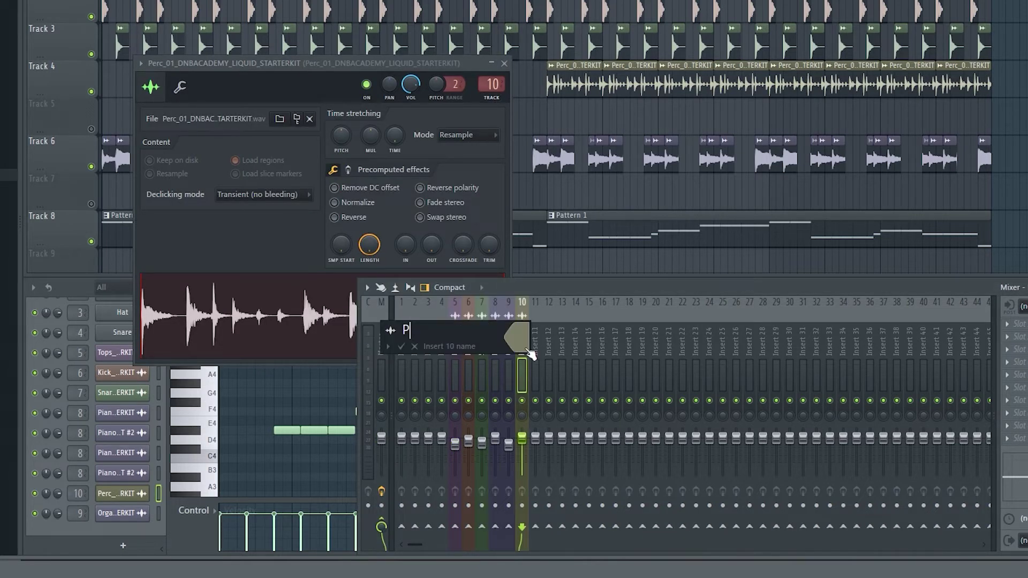
{"action": "type", "text": "erc"}
{"action": "key", "text": "Return"}
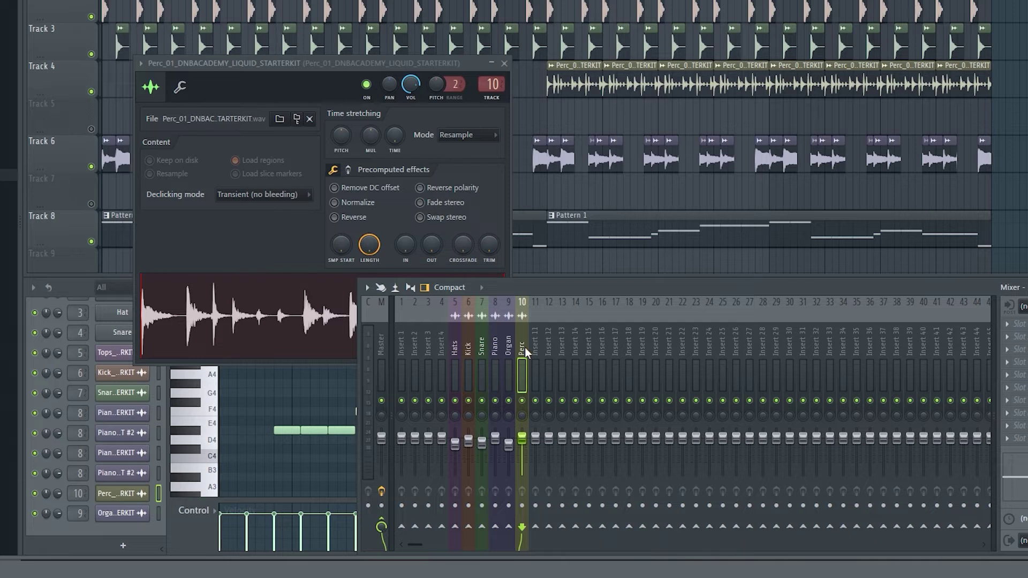
Rebalance the mix during playback by lowering the Piano and Perc levels and raising the Organ level.
{"action": "key", "text": "space"}
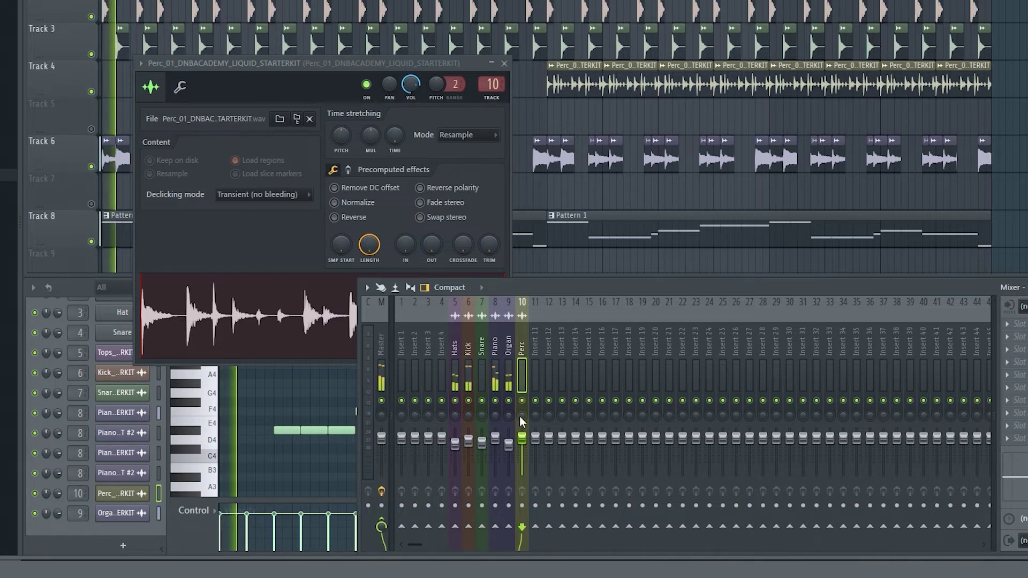
{"action": "mouse_move", "coordinate": [496, 438]}
{"action": "left_mouse_down"}
{"action": "mouse_move", "coordinate": [455, 442]}
{"action": "mouse_move", "coordinate": [483, 443]}
{"action": "left_mouse_up"}
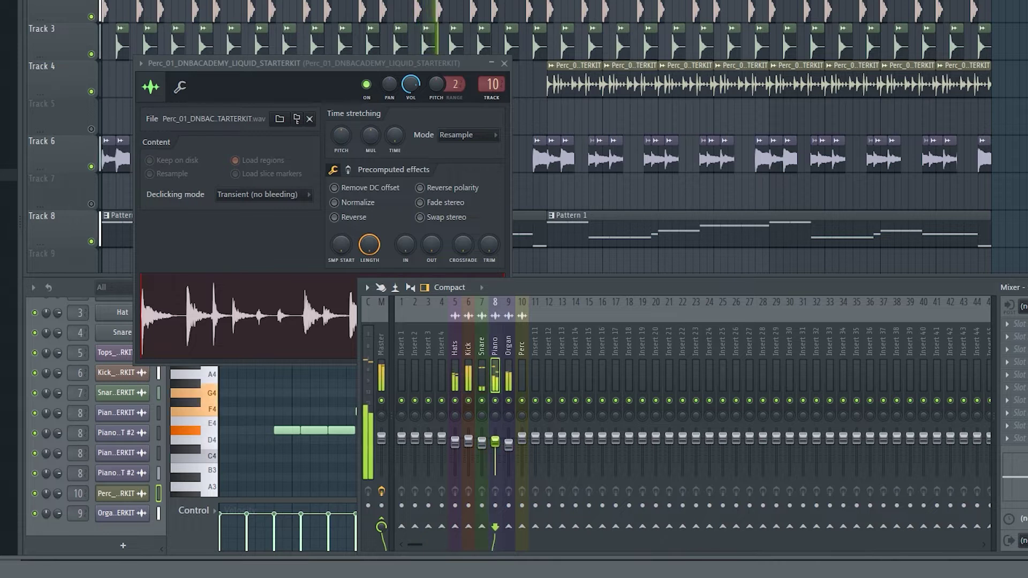
{"action": "left_click_drag", "start_coordinate": [508, 448], "coordinate": [528, 459]}
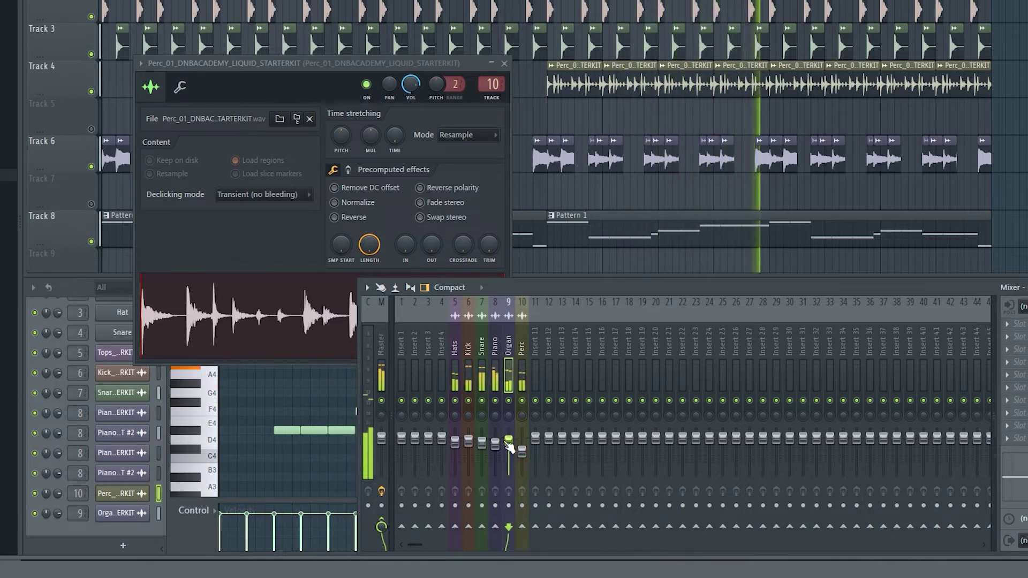
{"action": "left_click", "coordinate": [507, 447]}
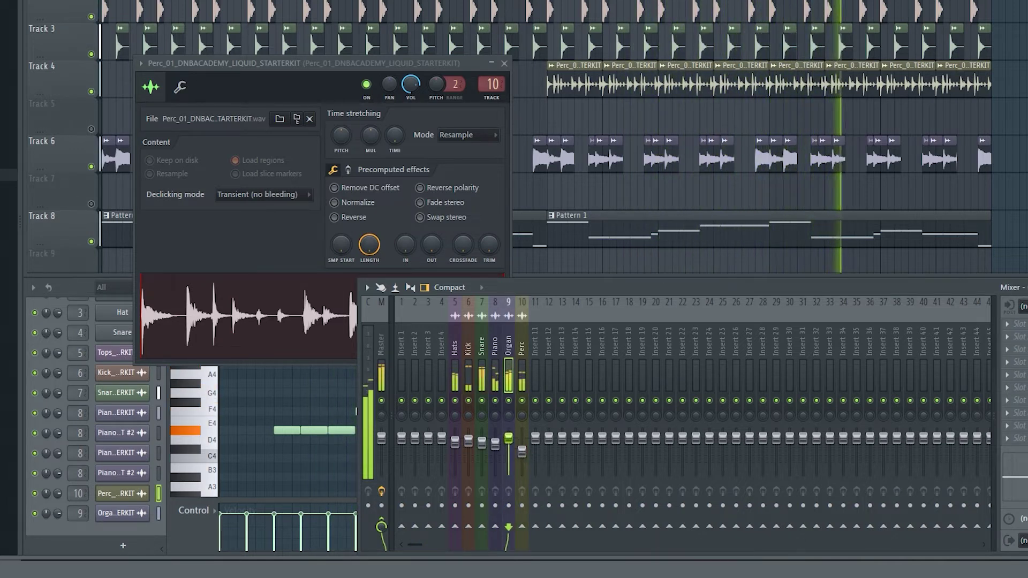
{"action": "left_click_drag", "start_coordinate": [495, 443], "coordinate": [495, 446]}
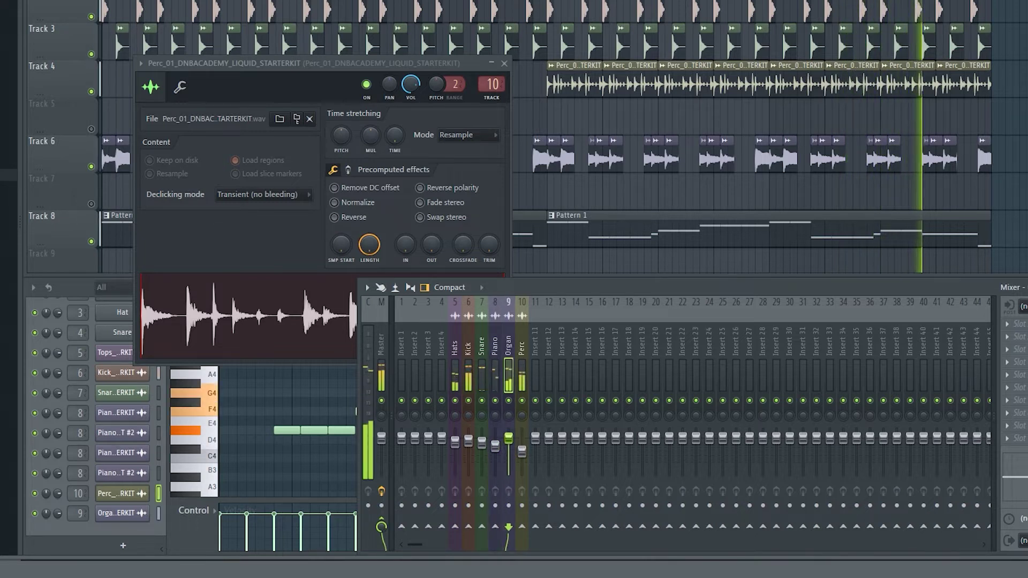
{"action": "left_click", "coordinate": [522, 452]}
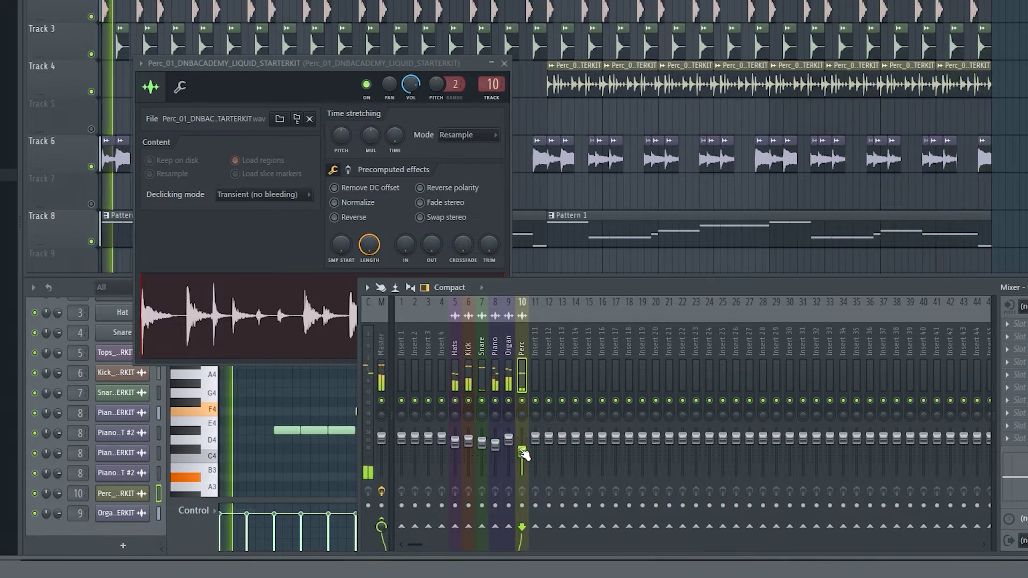
{"action": "key", "text": "space"}
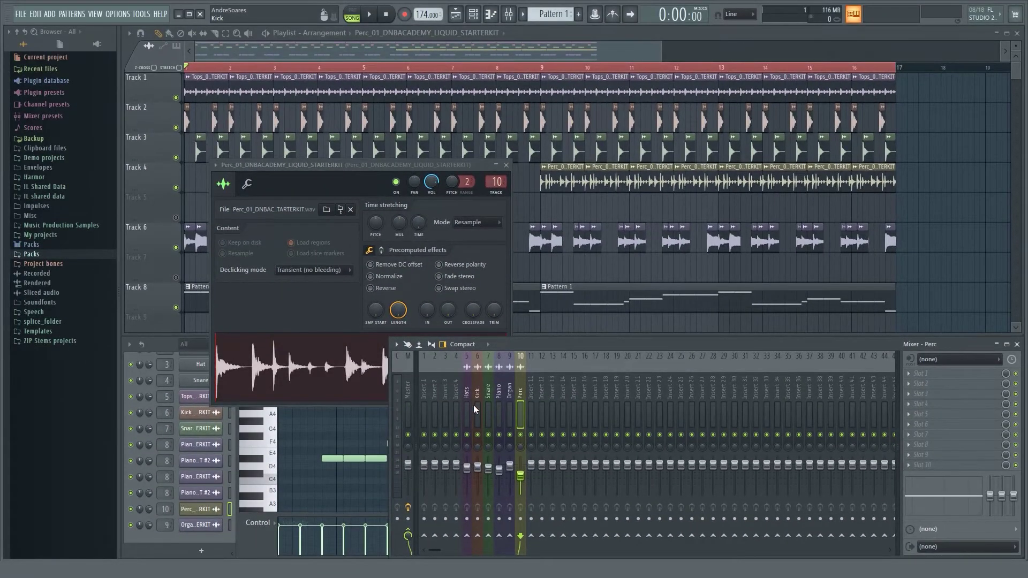
Close the Perc sample settings and add a BooBass instrument channel to the project.
{"action": "right_click", "coordinate": [538, 264]}
{"action": "scroll", "coordinate": [538, 265], "scroll_direction": "down", "scroll_amount": 1}
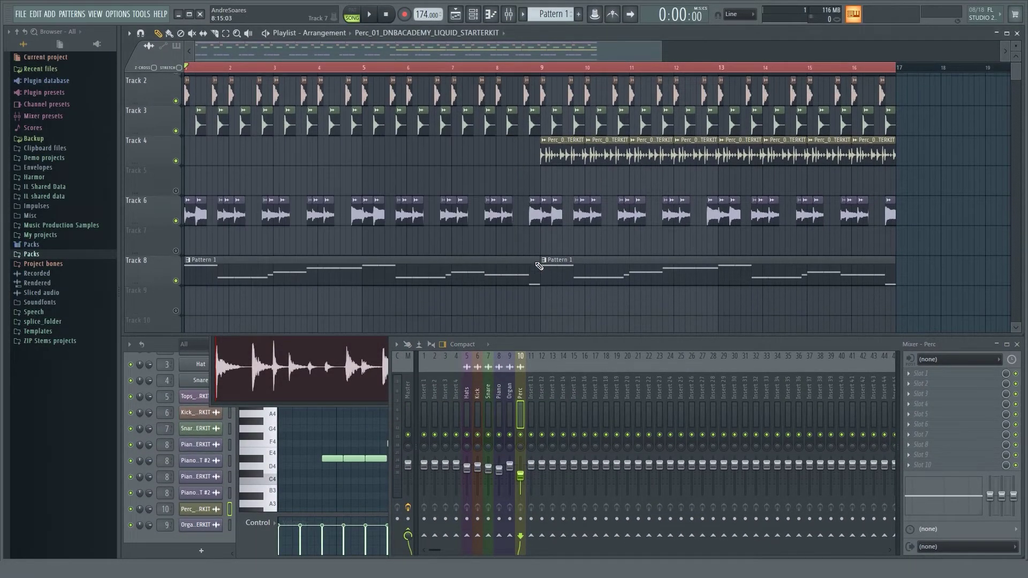
{"action": "scroll", "coordinate": [533, 261], "scroll_direction": "up", "scroll_amount": 1}
{"action": "scroll", "coordinate": [532, 262], "scroll_direction": "down", "scroll_amount": 2}
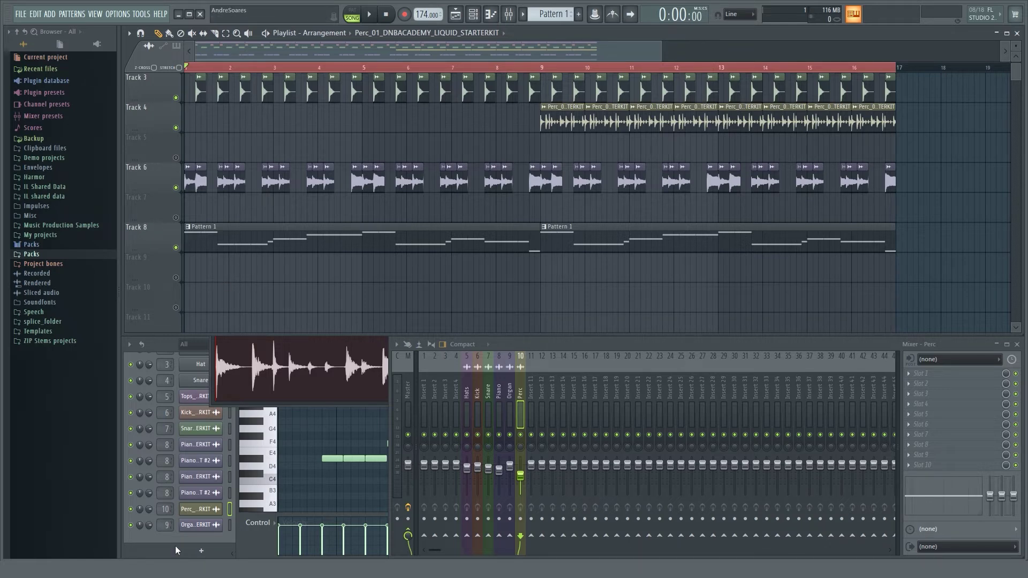
{"action": "left_click", "coordinate": [201, 550]}
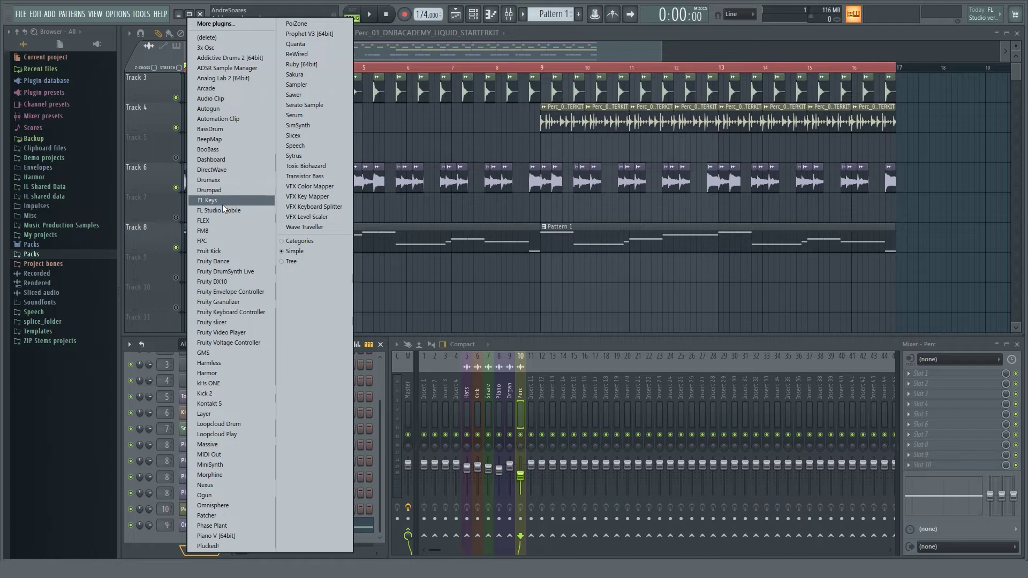
{"action": "left_click", "coordinate": [232, 155]}
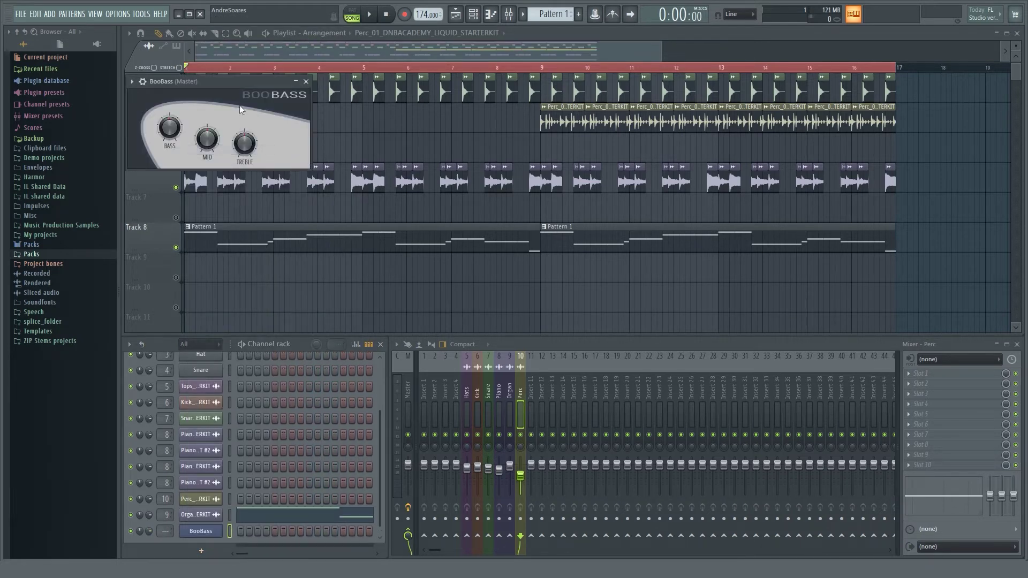
{"action": "left_click_drag", "start_coordinate": [242, 94], "coordinate": [406, 177]}
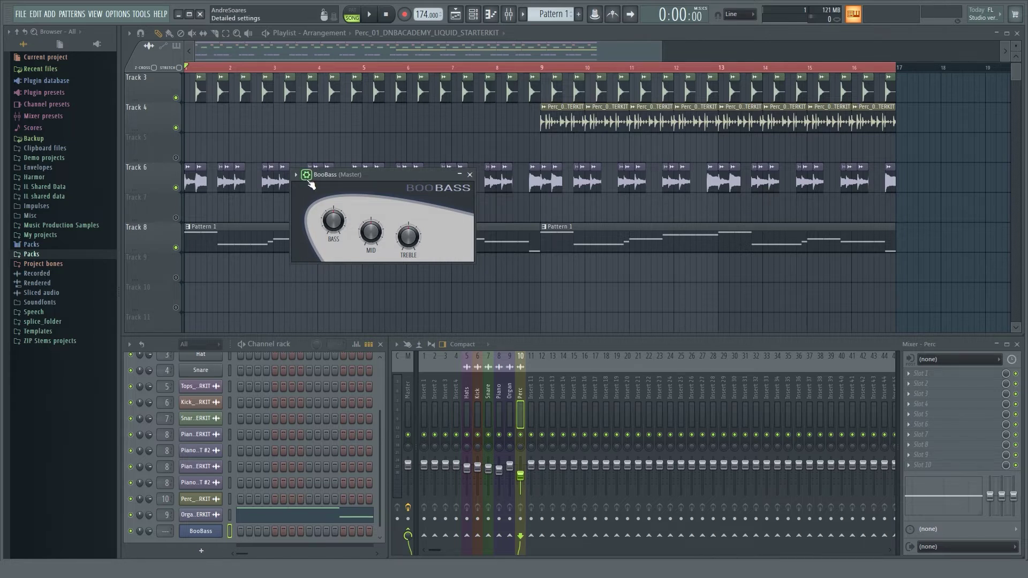
Route BooBass to free mixer track 11 and name that mixer track Mid Bass.
{"action": "left_click", "coordinate": [308, 179]}
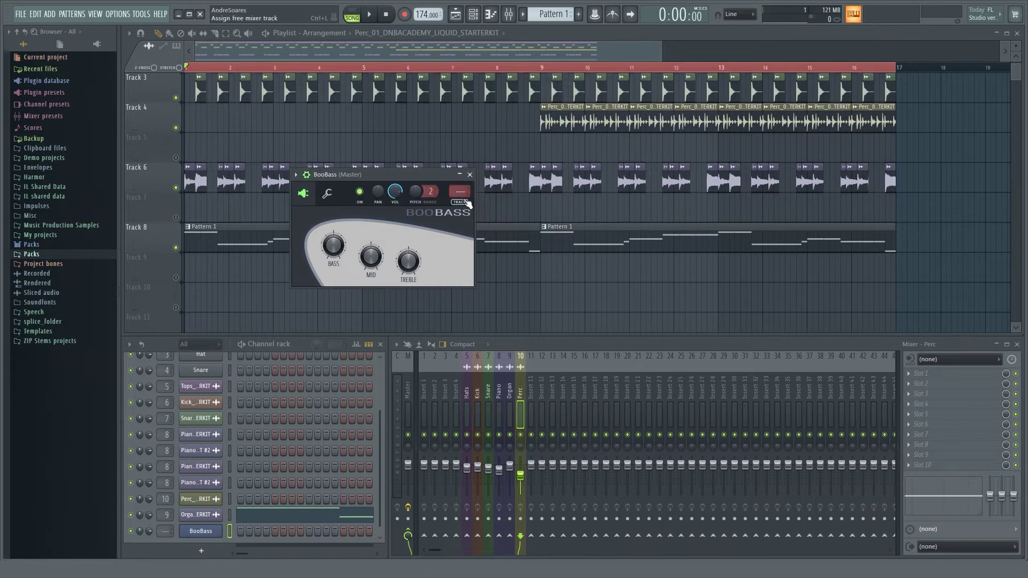
{"action": "left_click", "coordinate": [464, 203]}
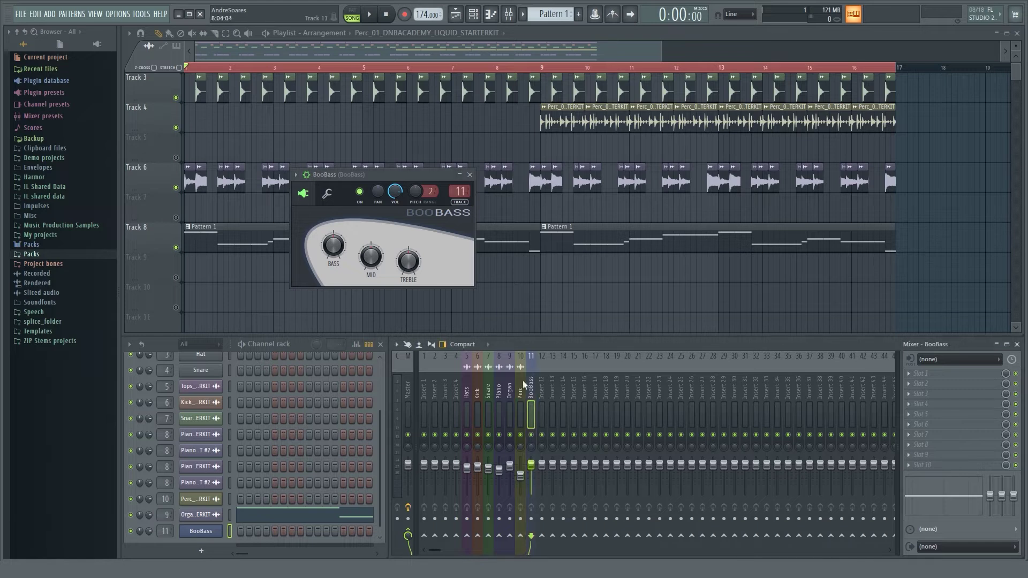
{"action": "middle_click", "coordinate": [533, 406]}
{"action": "type", "text": "B"}
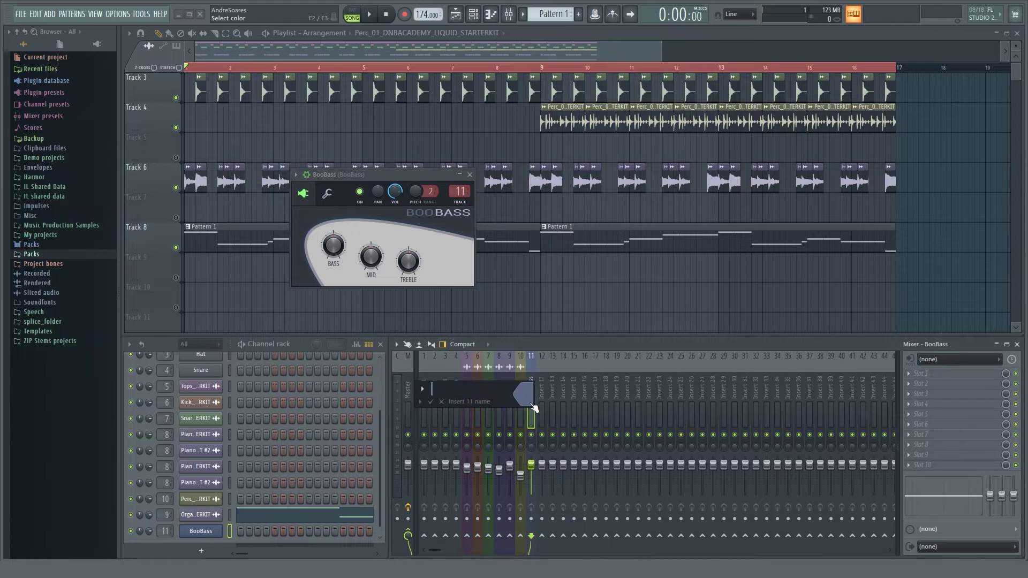
{"action": "type", "text": "Mid Bass"}
{"action": "key", "text": "Return"}
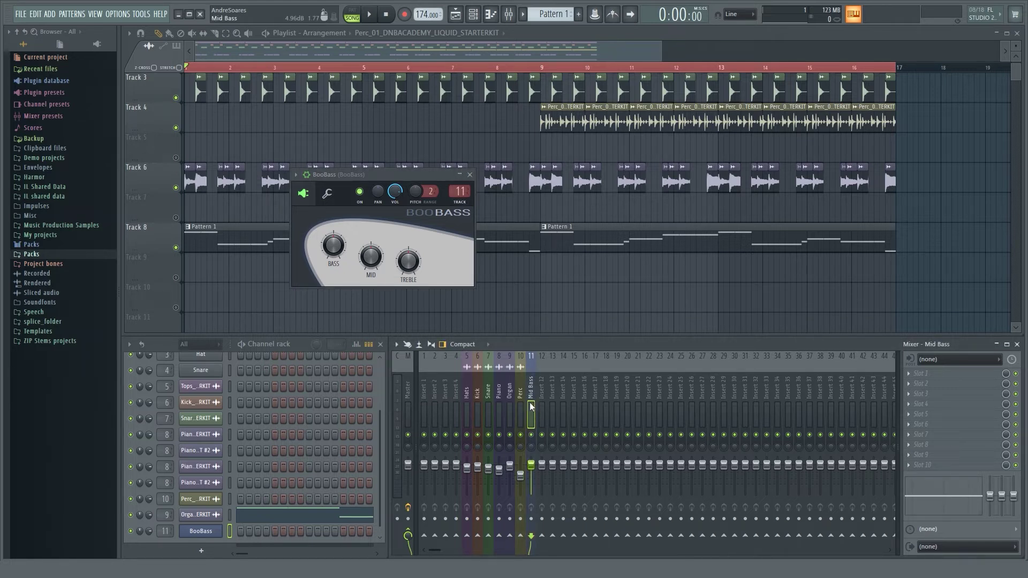
Play a few notes on BooBass to audition its sound.
{"action": "left_click", "coordinate": [384, 177]}
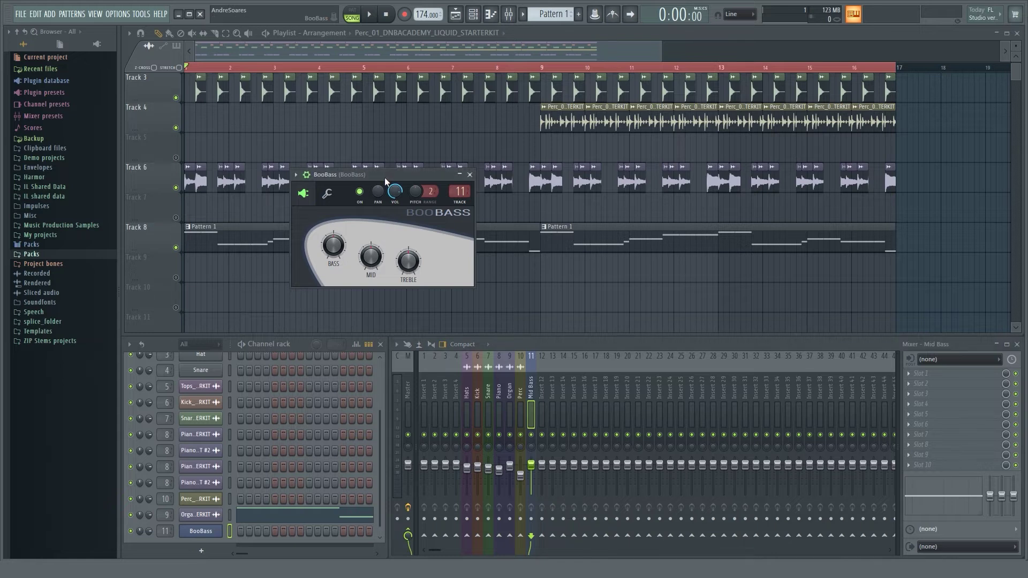
{"action": "key", "text": "m"}
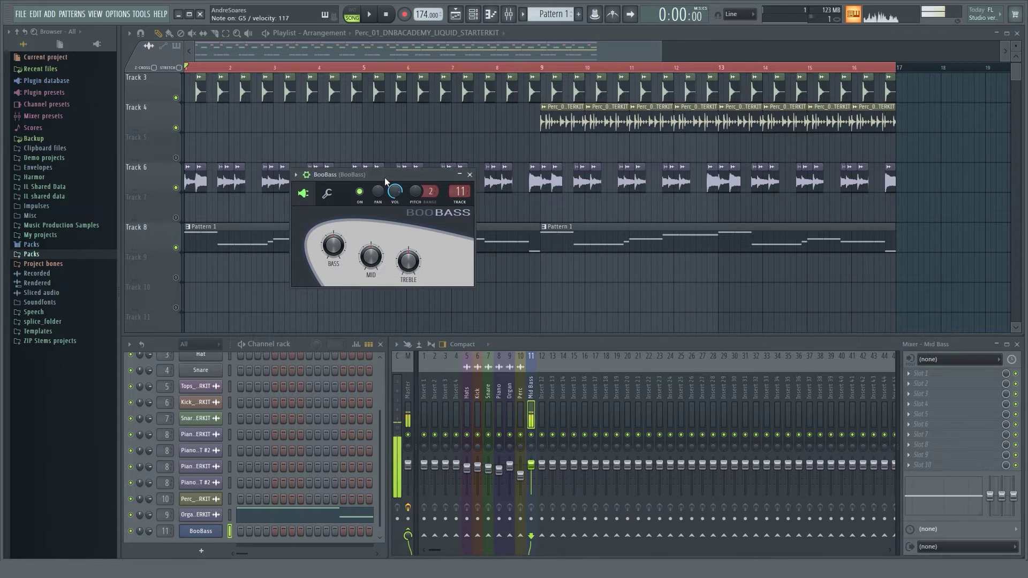
{"action": "key", "text": "n"}
{"action": "key", "text": "m"}
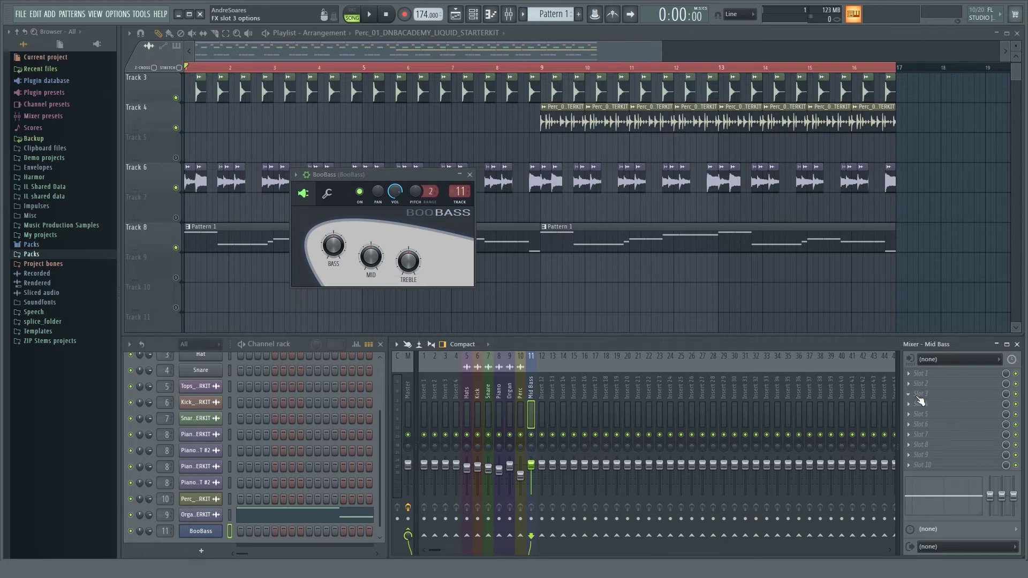
Insert Fruity Filter in effect slot 3 of the Mid Bass track and turn its cutoff frequency down close to minimum.
{"action": "left_click", "coordinate": [920, 398]}
{"action": "left_click", "coordinate": [665, 54]}
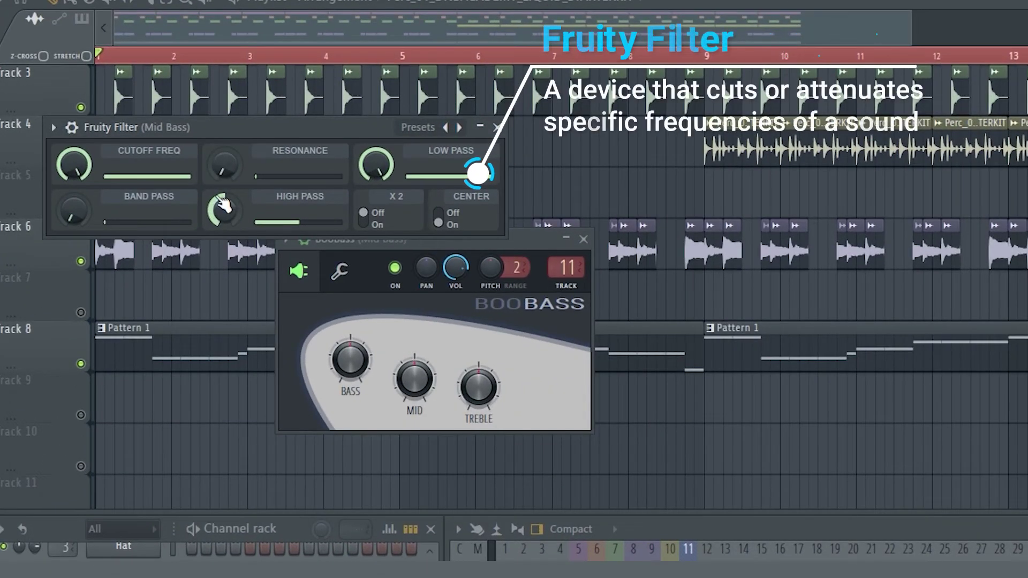
{"action": "left_click_drag", "start_coordinate": [222, 205], "coordinate": [224, 205]}
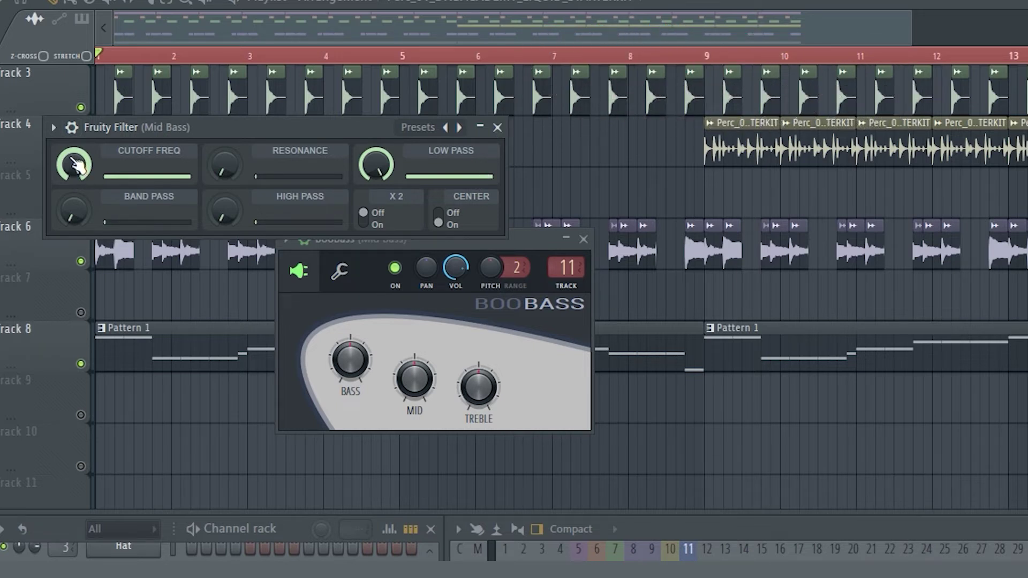
{"action": "left_click_drag", "start_coordinate": [77, 165], "coordinate": [76, 216]}
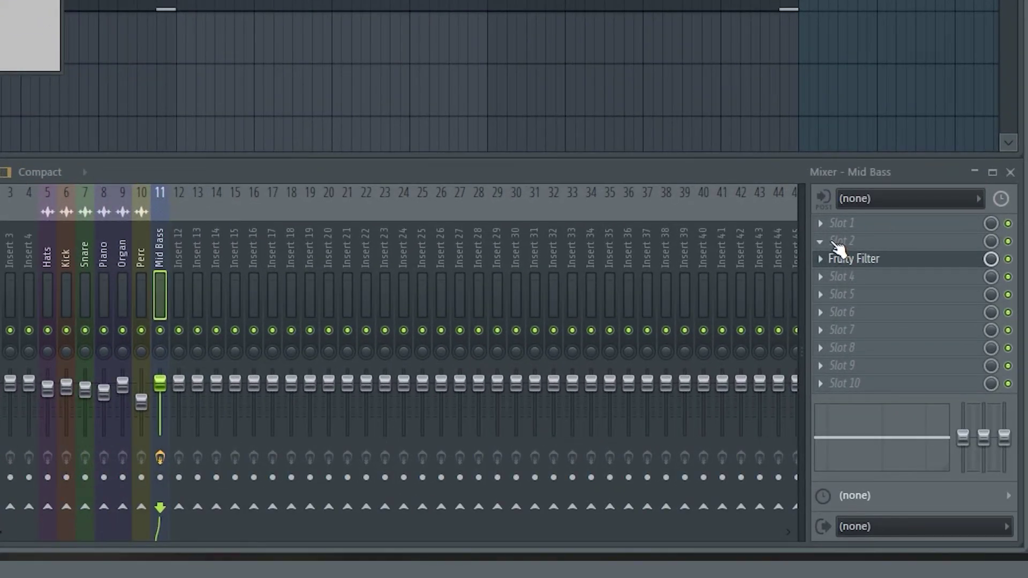
Insert Fruity WaveShaper in effect slot 2 of Mid Bass, bend its curve's midpoint strongly upward, and close the plugin windows.
{"action": "left_click", "coordinate": [838, 243]}
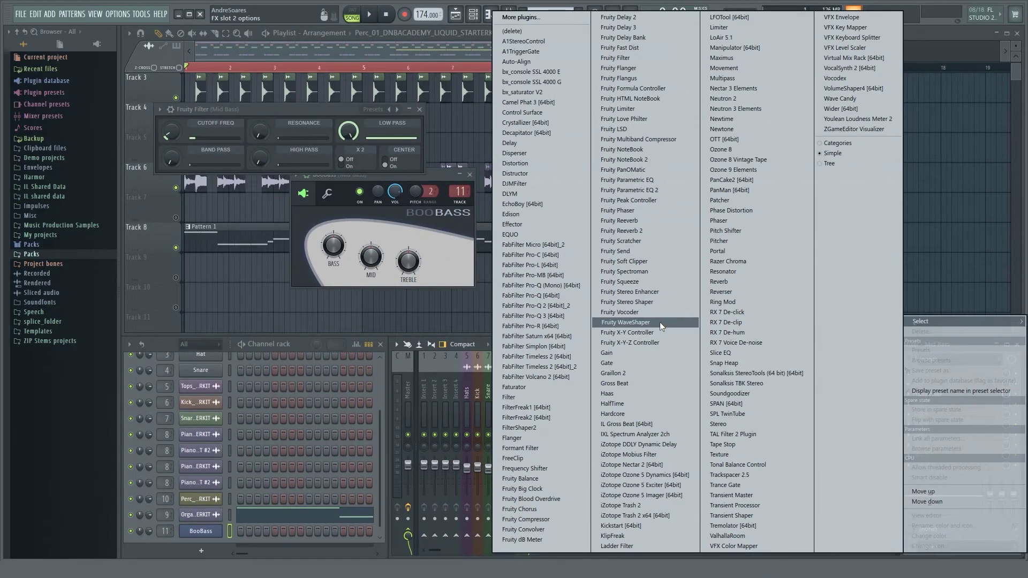
{"action": "left_click", "coordinate": [660, 323]}
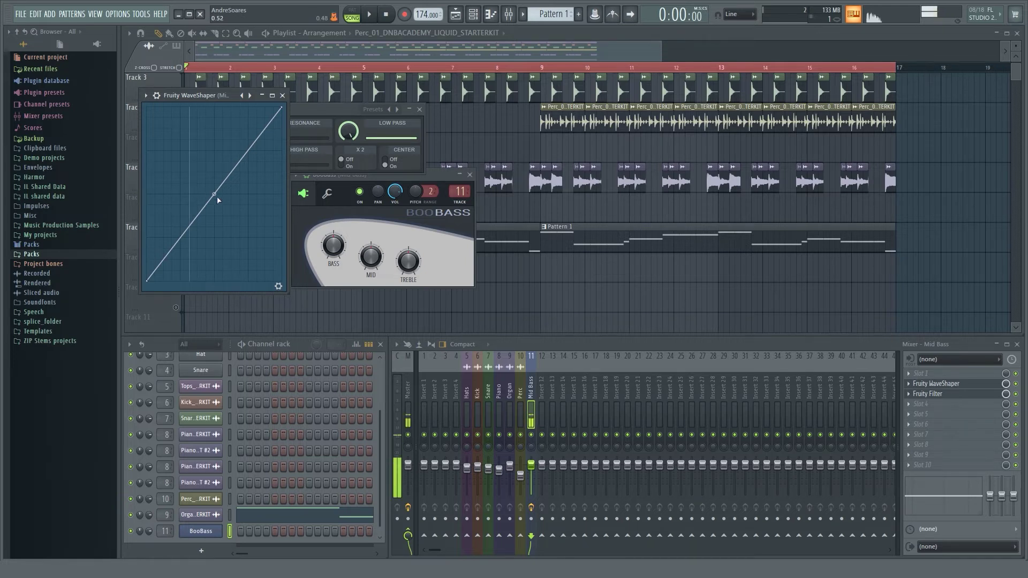
{"action": "left_click_drag", "start_coordinate": [214, 196], "coordinate": [214, 133]}
{"action": "left_click_drag", "start_coordinate": [214, 124], "coordinate": [216, 121]}
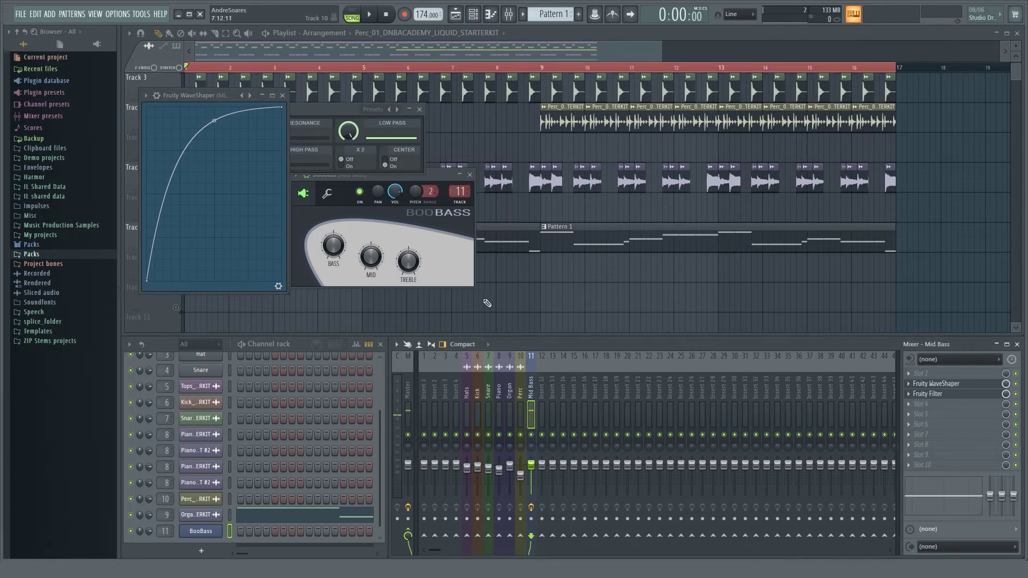
{"action": "right_click", "coordinate": [518, 305]}
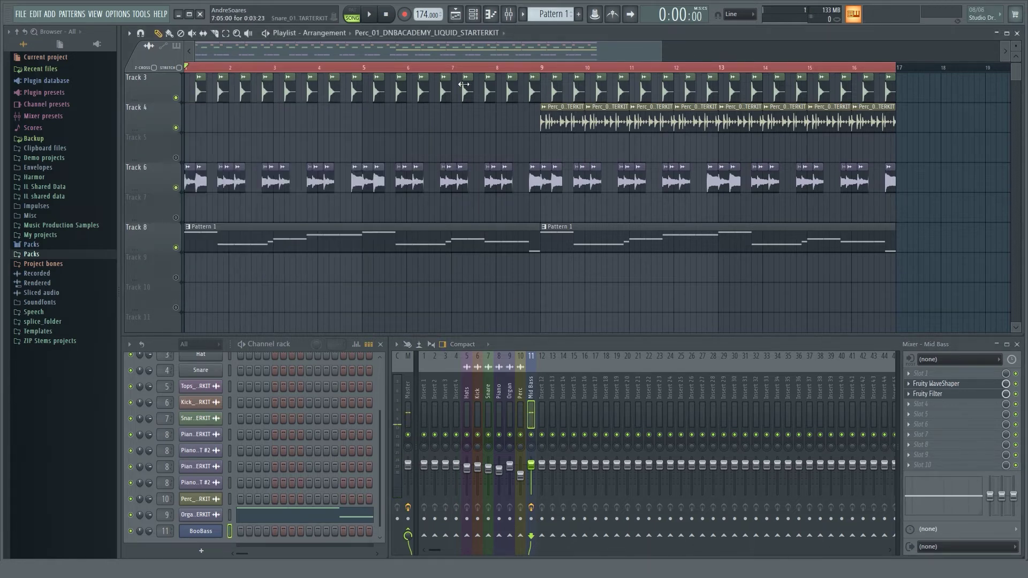
Place a Pattern 2 clip at the start of Track 9 in the playlist and open BooBass's piano roll.
{"action": "scroll", "coordinate": [553, 13], "scroll_direction": "down", "scroll_amount": 1}
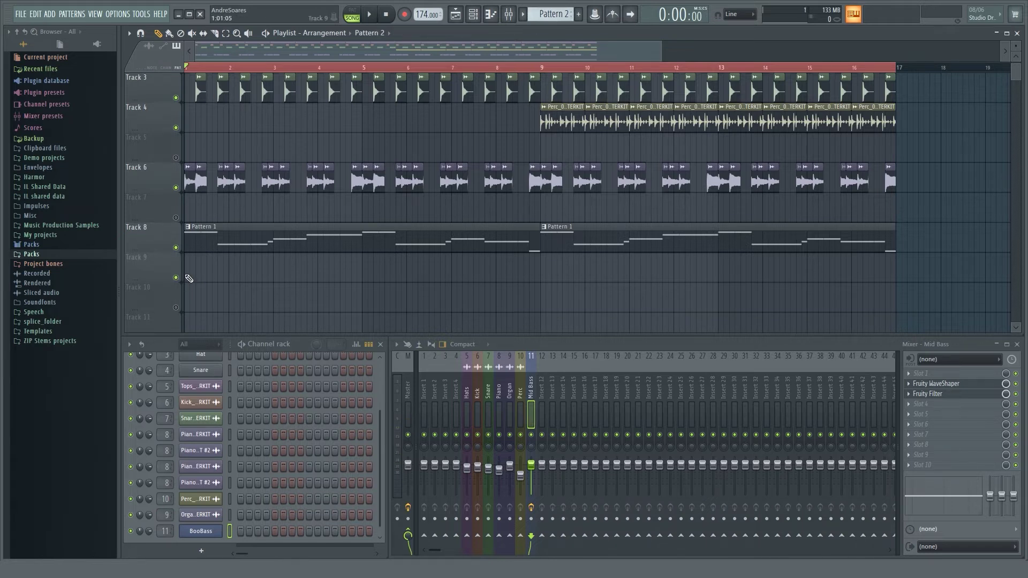
{"action": "left_click", "coordinate": [184, 276]}
{"action": "scroll", "coordinate": [567, 8], "scroll_direction": "up", "scroll_amount": 1}
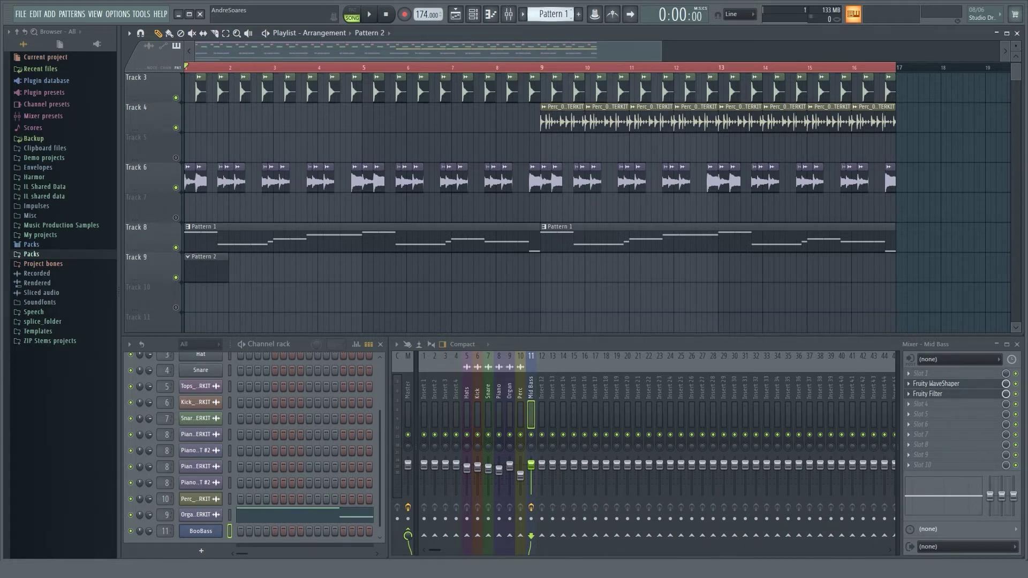
{"action": "scroll", "coordinate": [566, 7], "scroll_direction": "down", "scroll_amount": 1}
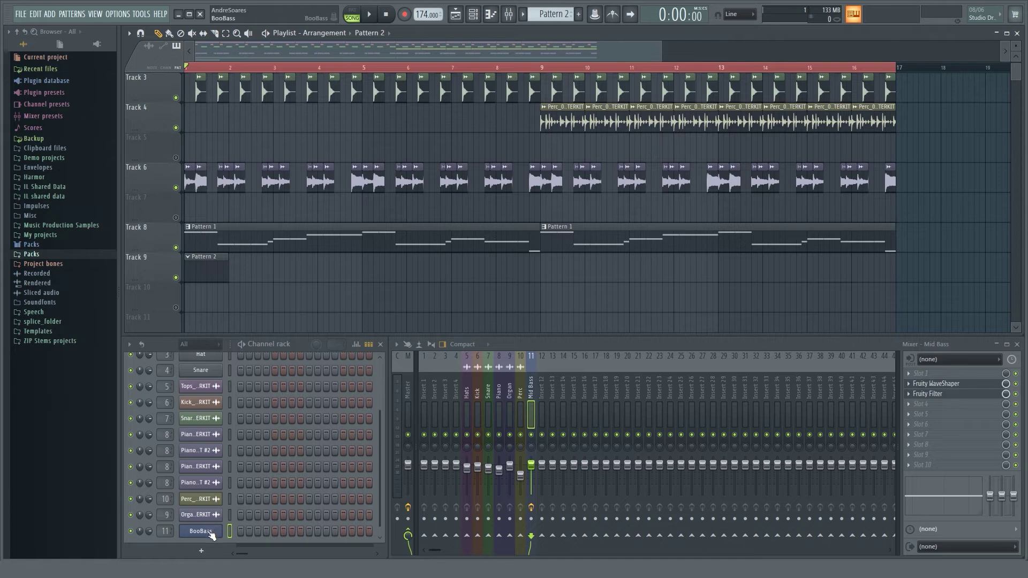
{"action": "right_click", "coordinate": [212, 536]}
{"action": "left_click", "coordinate": [270, 408]}
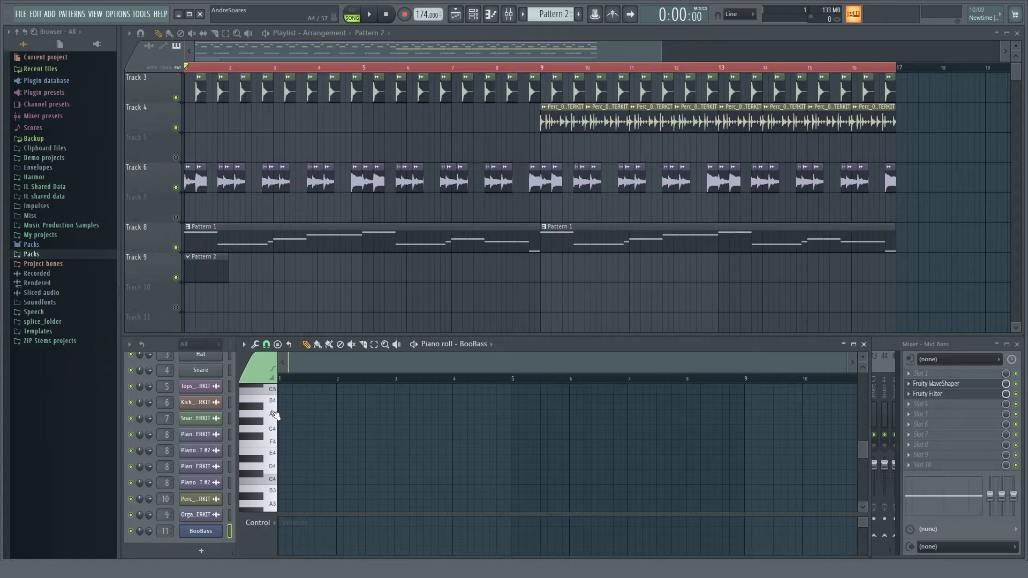
Draw a B4 note at the start of bar 1, set it to 12 steps long, and check it against playback.
{"action": "scroll", "coordinate": [247, 172], "scroll_direction": "up", "scroll_amount": 10}
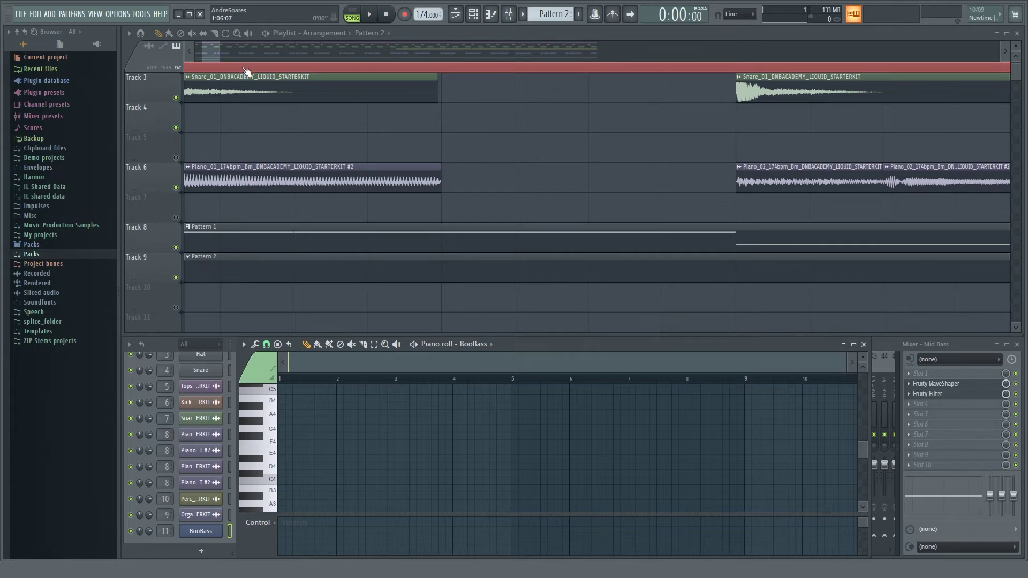
{"action": "scroll", "coordinate": [251, 66], "scroll_direction": "down", "scroll_amount": 8}
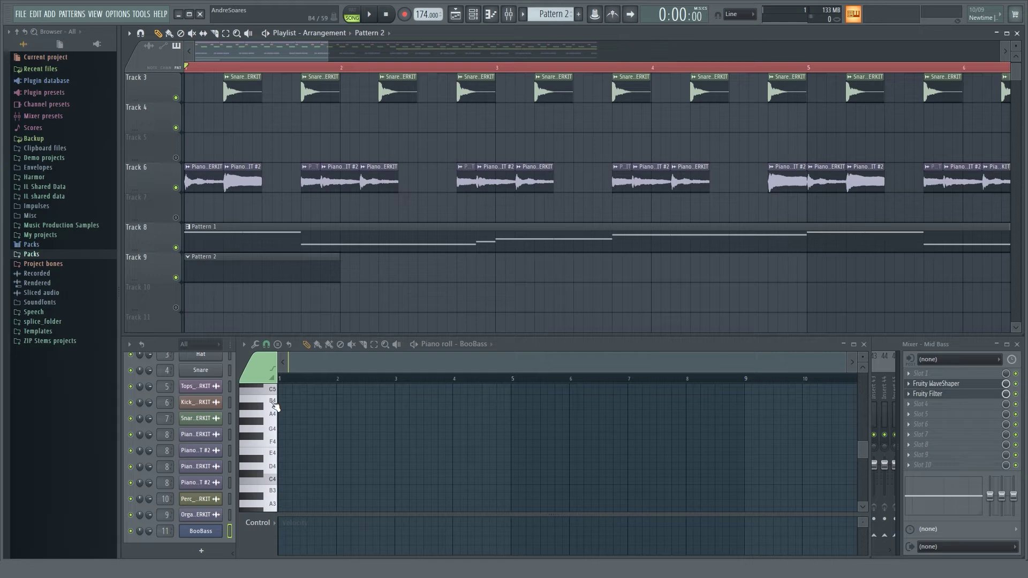
{"action": "left_click", "coordinate": [275, 407]}
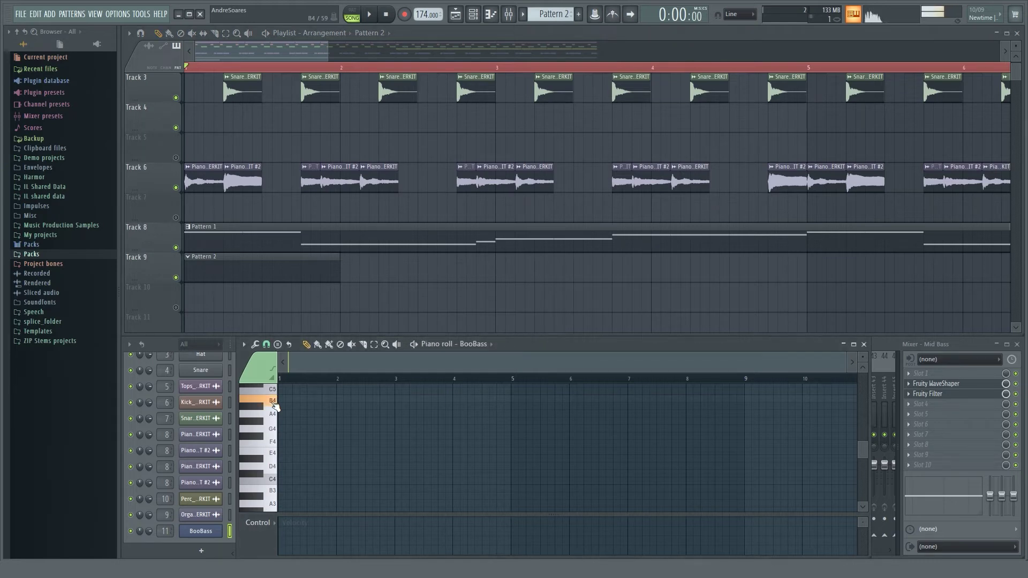
{"action": "left_click", "coordinate": [286, 406]}
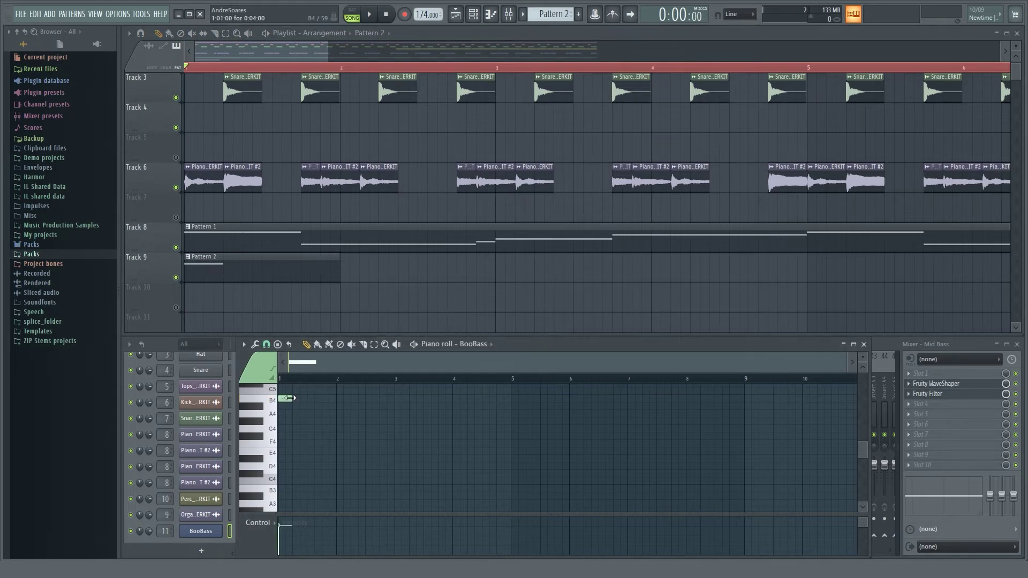
{"action": "left_click_drag", "start_coordinate": [298, 405], "coordinate": [333, 405]}
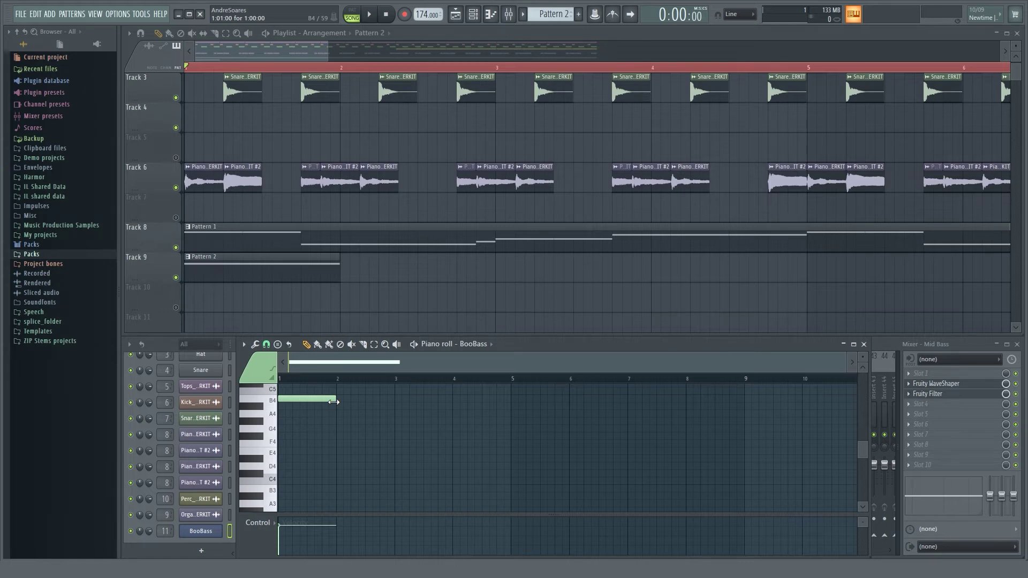
{"action": "key", "text": "space"}
{"action": "left_click_drag", "start_coordinate": [333, 402], "coordinate": [321, 403]}
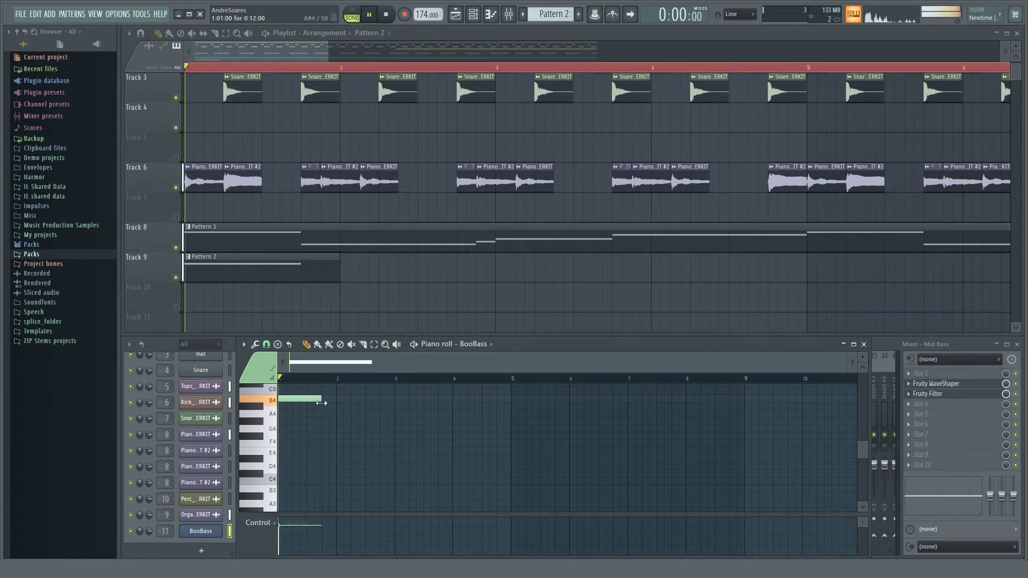
{"action": "key", "text": "space"}
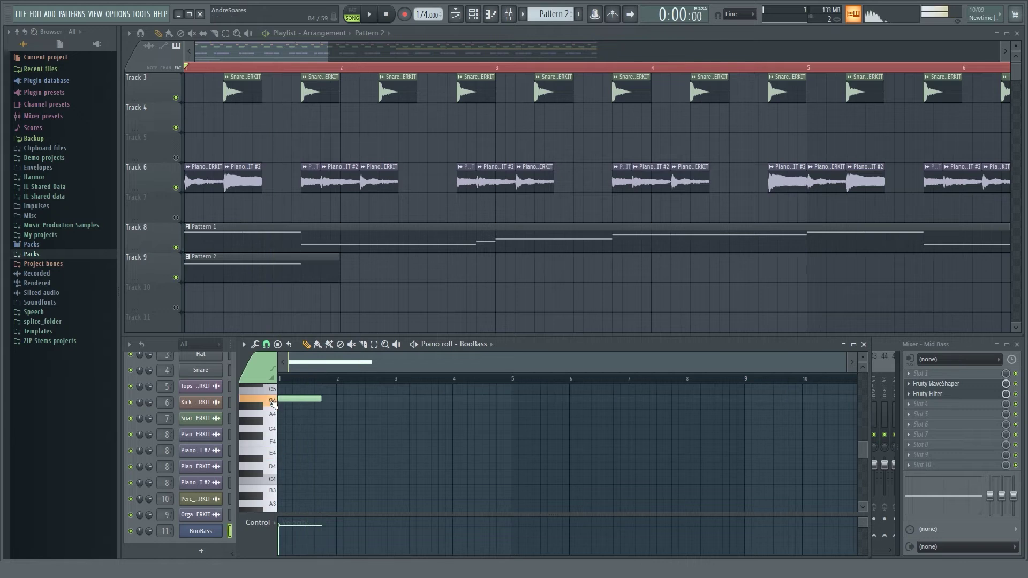
Audition keys around D4 against the track and draw a D4 note from the B4 note's end to the start of bar 3.
{"action": "left_click", "coordinate": [266, 467]}
{"action": "left_click", "coordinate": [260, 458]}
{"action": "left_click", "coordinate": [267, 476]}
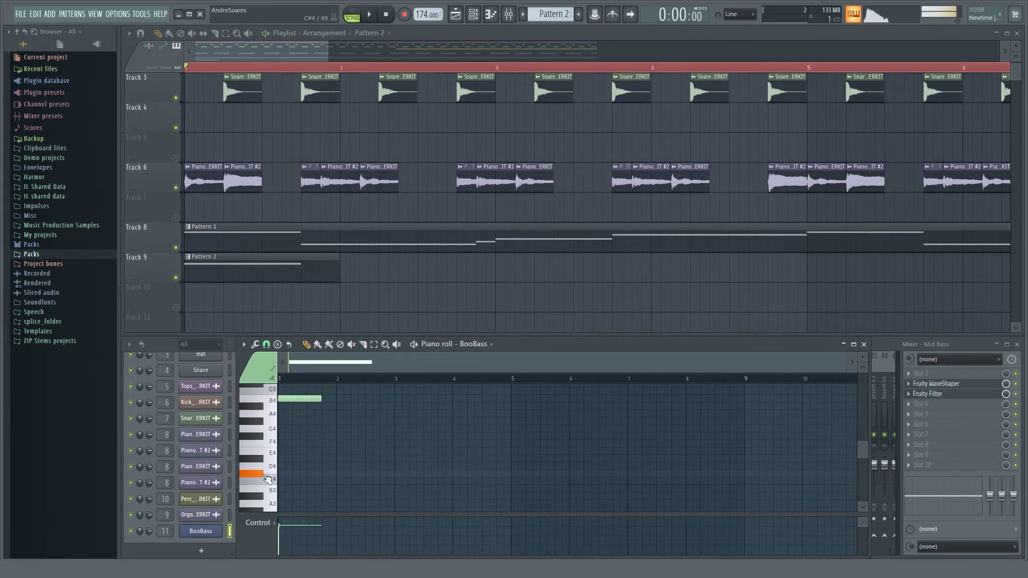
{"action": "left_click", "coordinate": [271, 467]}
{"action": "left_click", "coordinate": [268, 466]}
{"action": "left_click", "coordinate": [262, 460]}
{"action": "key", "text": "space"}
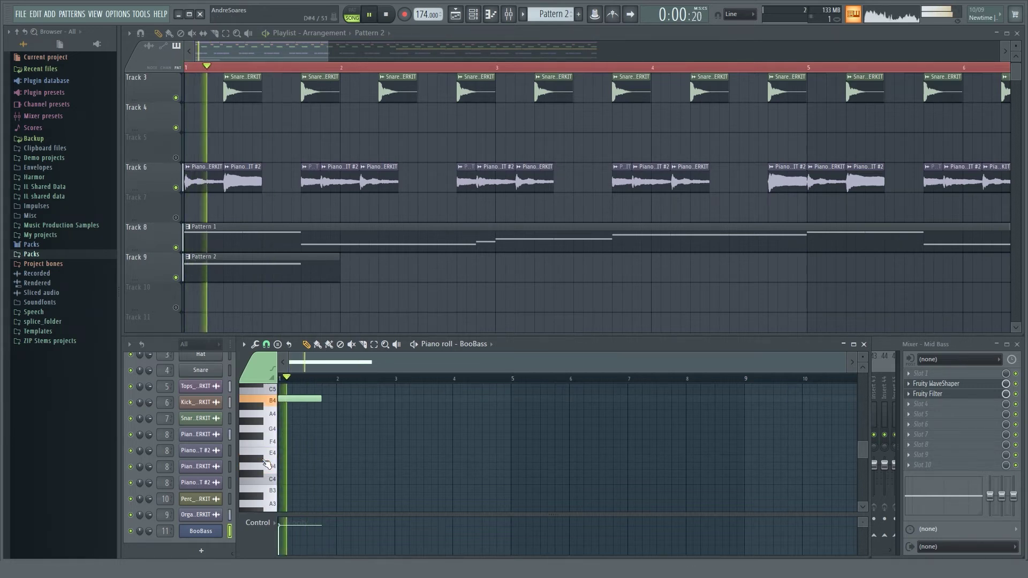
{"action": "key", "text": "space"}
{"action": "left_click", "coordinate": [266, 468]}
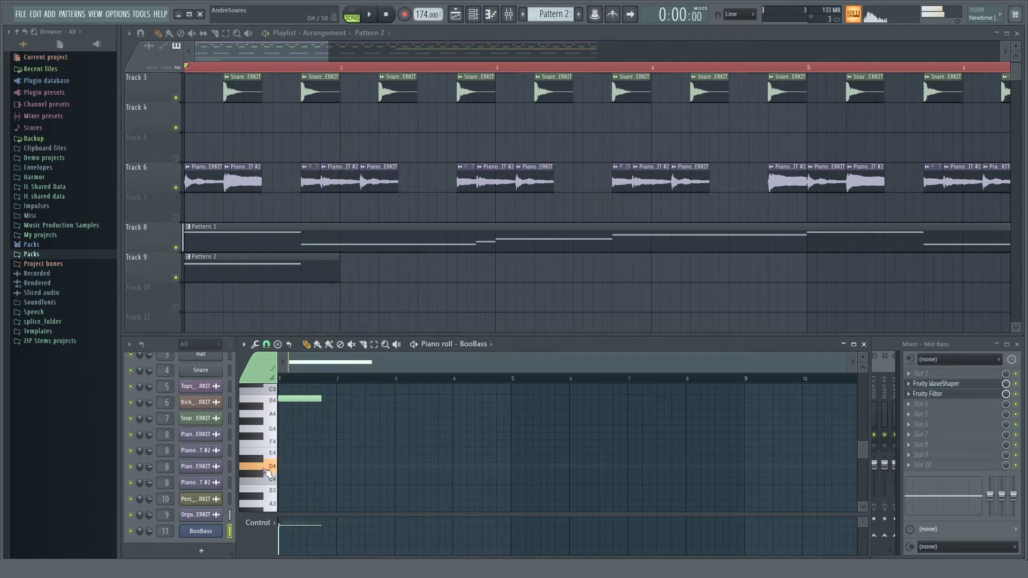
{"action": "left_click", "coordinate": [328, 467]}
{"action": "key", "text": "space"}
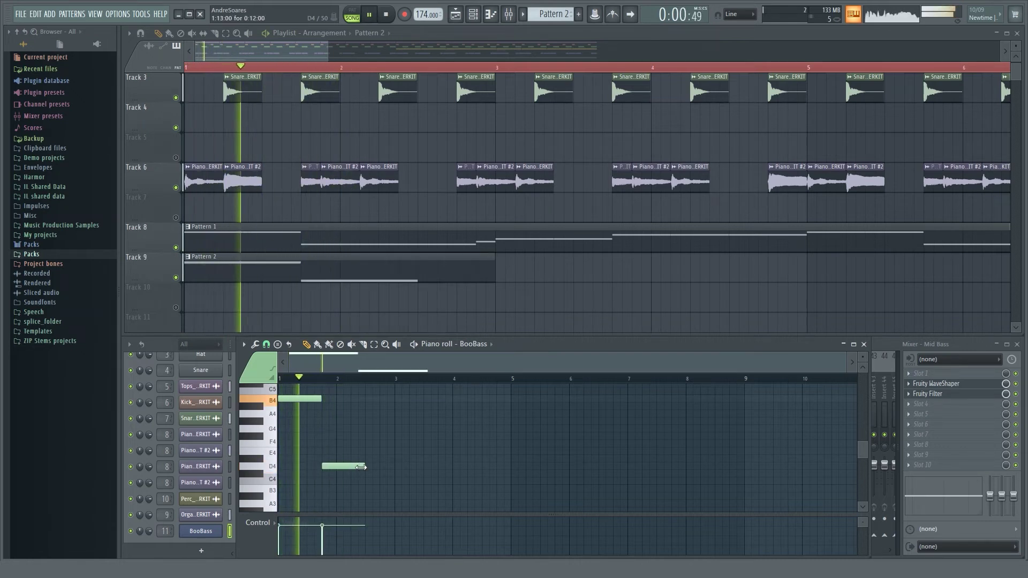
{"action": "left_click_drag", "start_coordinate": [361, 468], "coordinate": [388, 468]}
{"action": "key", "text": "space"}
Add a 12-step F4 note at bar 3 followed by a G#4 note ending at bar 5, and play them back.
{"action": "left_click", "coordinate": [275, 444]}
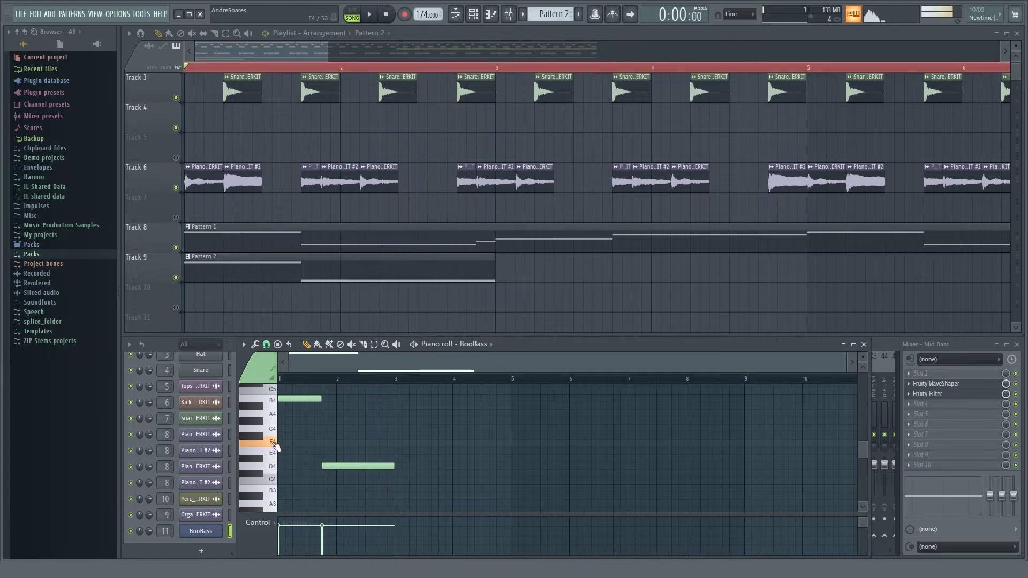
{"action": "left_click", "coordinate": [395, 444]}
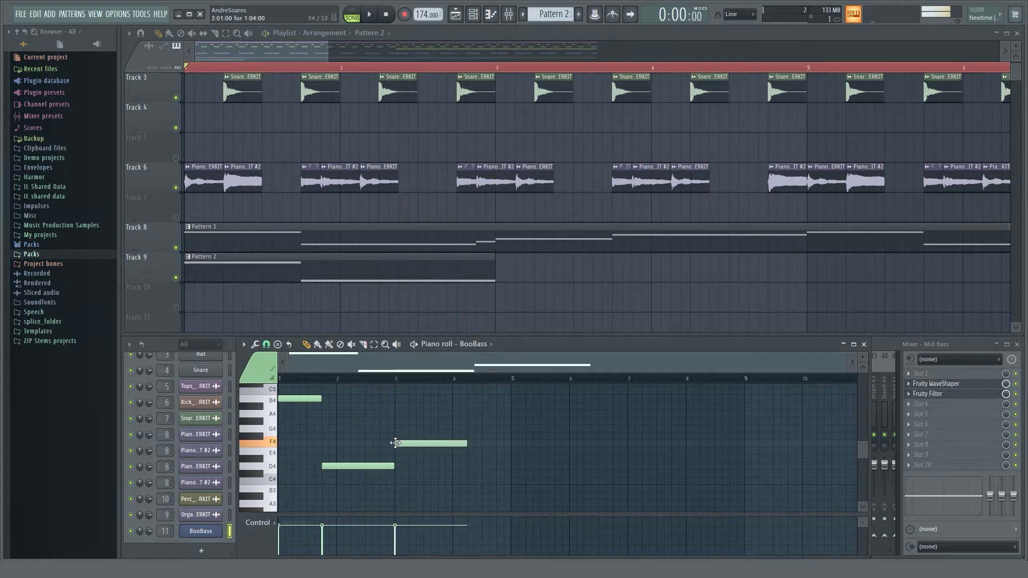
{"action": "left_click", "coordinate": [267, 426]}
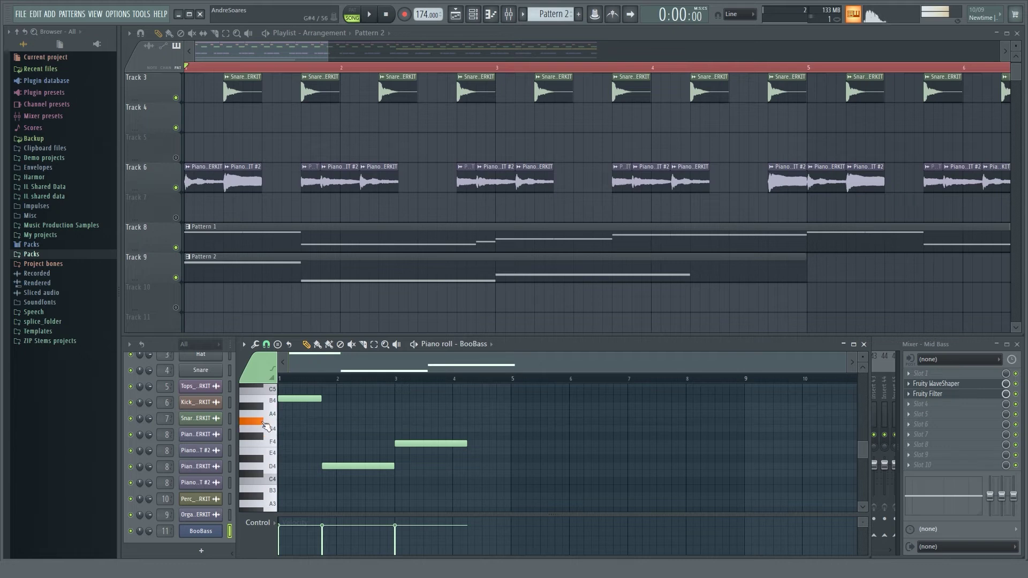
{"action": "left_click", "coordinate": [476, 421]}
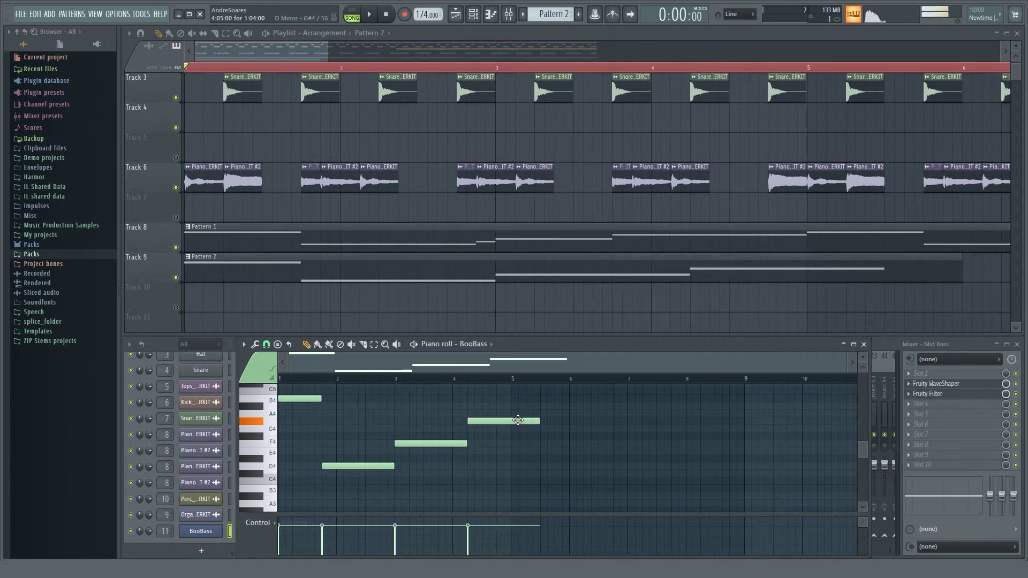
{"action": "left_click_drag", "start_coordinate": [518, 421], "coordinate": [439, 444]}
{"action": "key", "text": "space"}
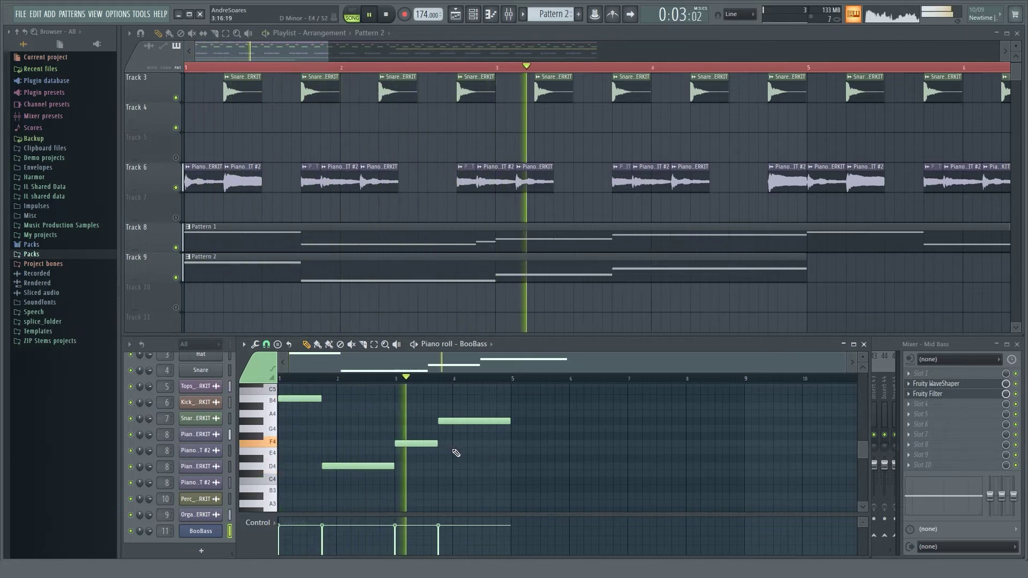
{"action": "key", "text": "space"}
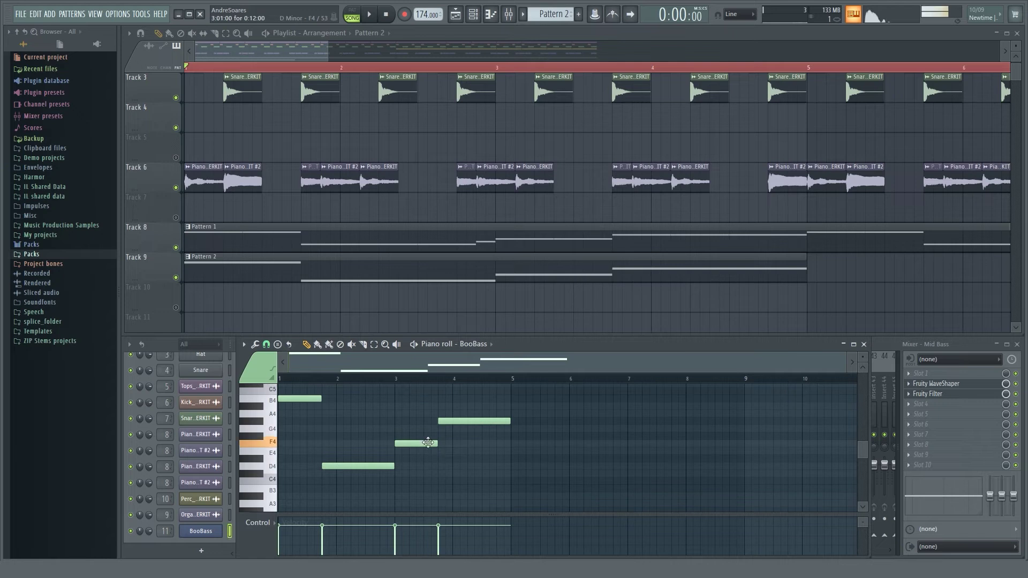
Raise the bar 3 note to F#4 and the note after it to A4, checking each change with playback.
{"action": "left_click_drag", "start_coordinate": [428, 443], "coordinate": [428, 434]}
{"action": "key", "text": "space"}
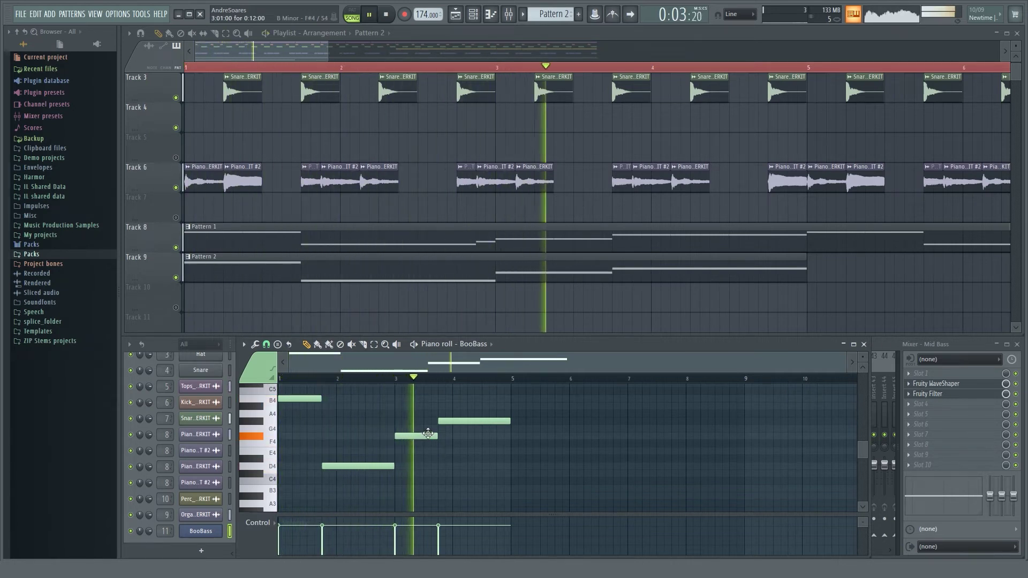
{"action": "key", "text": "space"}
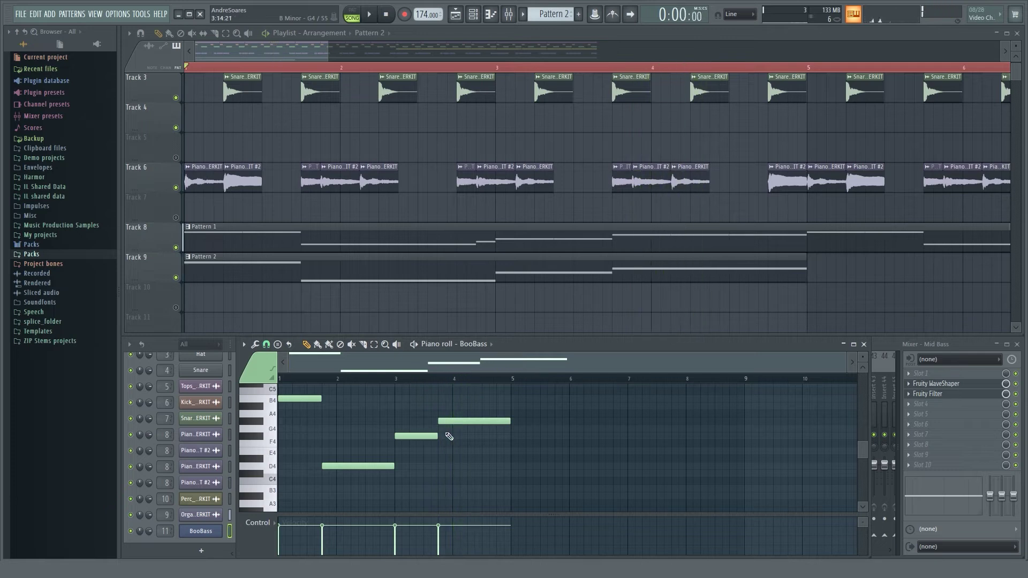
{"action": "left_click", "coordinate": [461, 422]}
{"action": "left_click_drag", "start_coordinate": [461, 422], "coordinate": [461, 411]}
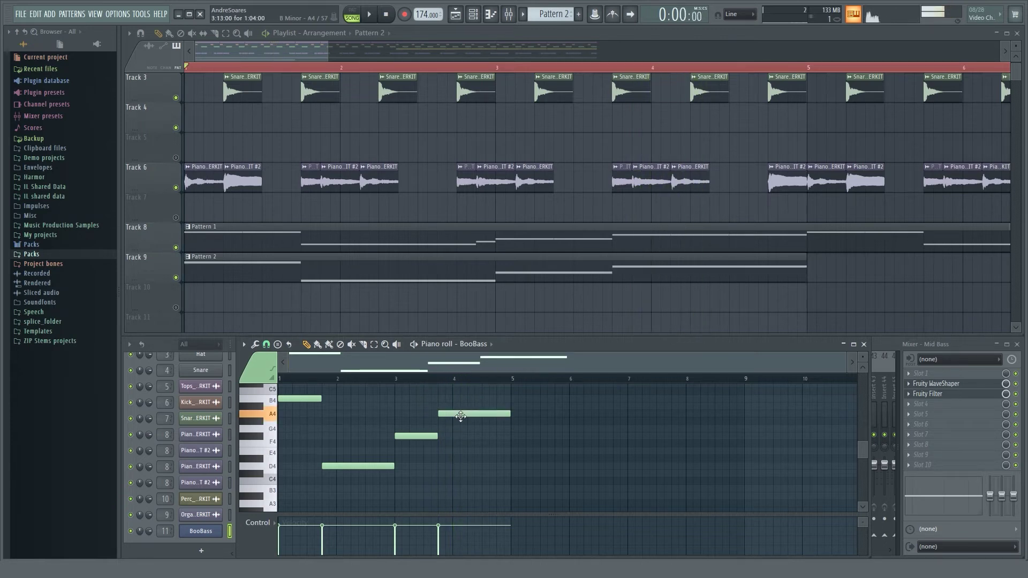
{"action": "key", "text": "space"}
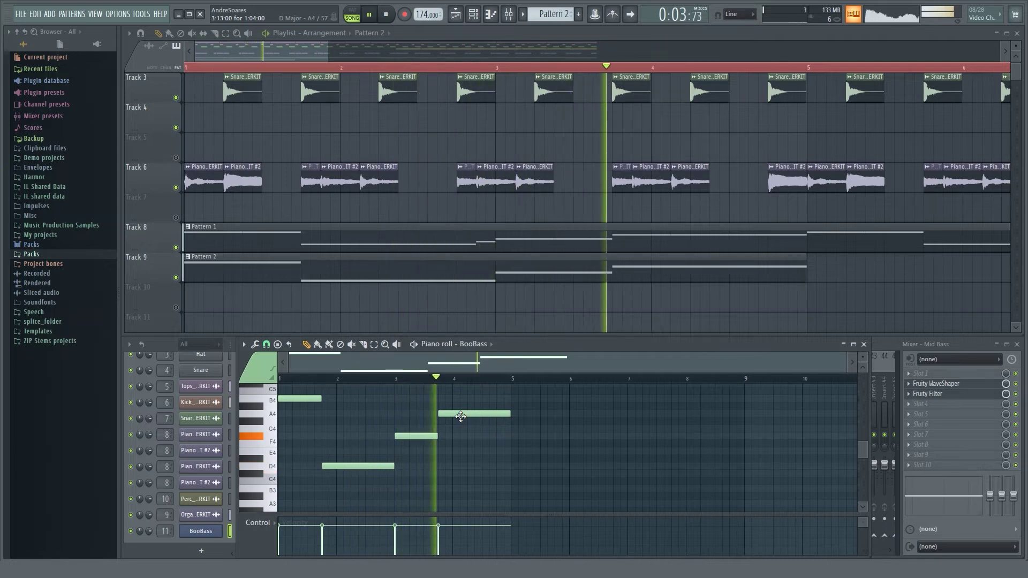
{"action": "key", "text": "space"}
Select all four bass notes and duplicate them so the copies fill bars 5 to 8.
{"action": "left_click_drag", "start_coordinate": [501, 396], "coordinate": [303, 475]}
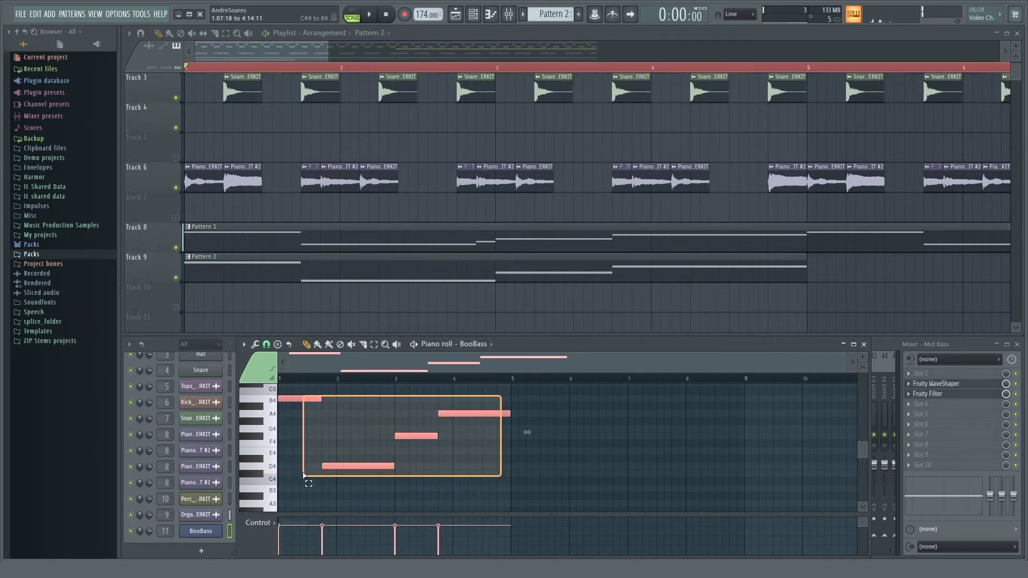
{"action": "key", "text": "ctrl+b"}
{"action": "left_click_drag", "start_coordinate": [515, 397], "coordinate": [536, 398]}
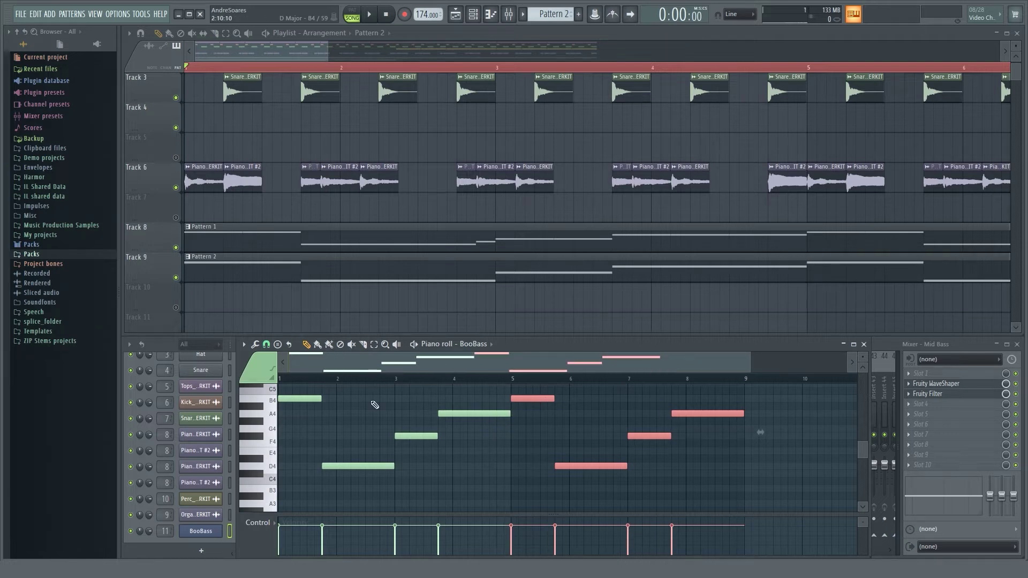
Lower the last note of the duplicated phrase to E4 and play the full bass line.
{"action": "left_click", "coordinate": [681, 413]}
{"action": "left_click_drag", "start_coordinate": [681, 414], "coordinate": [682, 448]}
{"action": "key", "text": "space"}
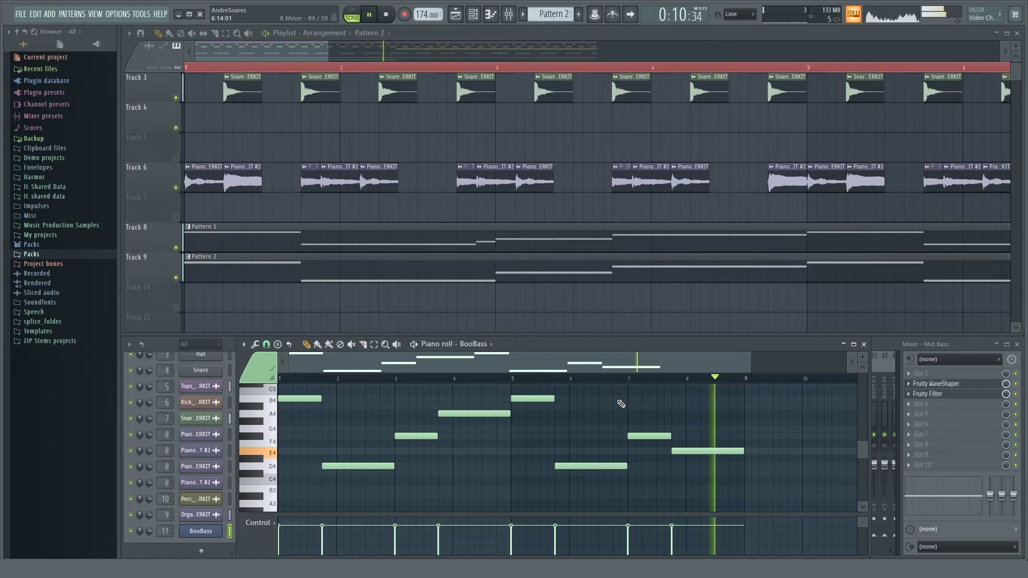
{"action": "key", "text": "space"}
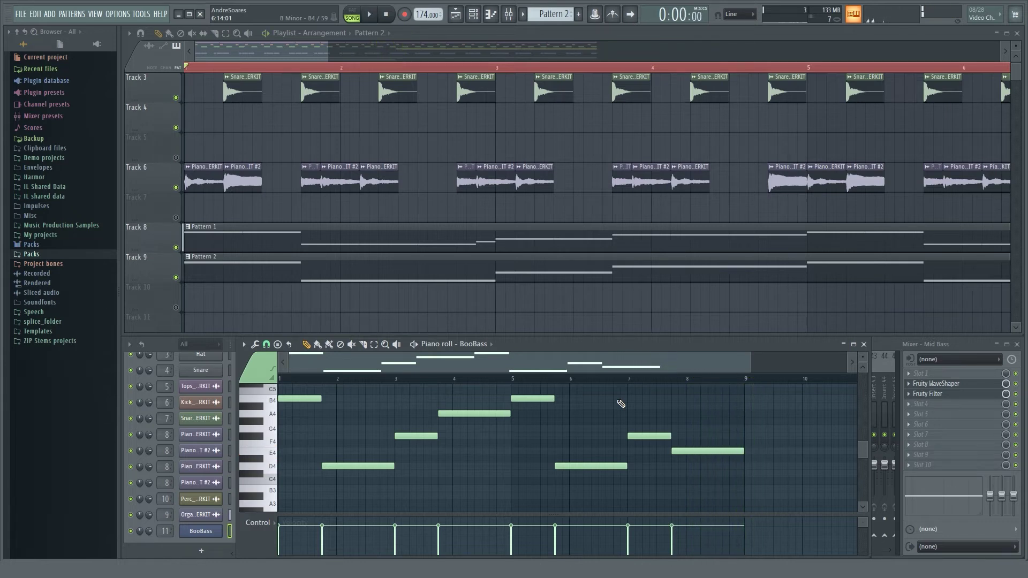
{"action": "scroll", "coordinate": [312, 429], "scroll_direction": "up", "scroll_amount": 1}
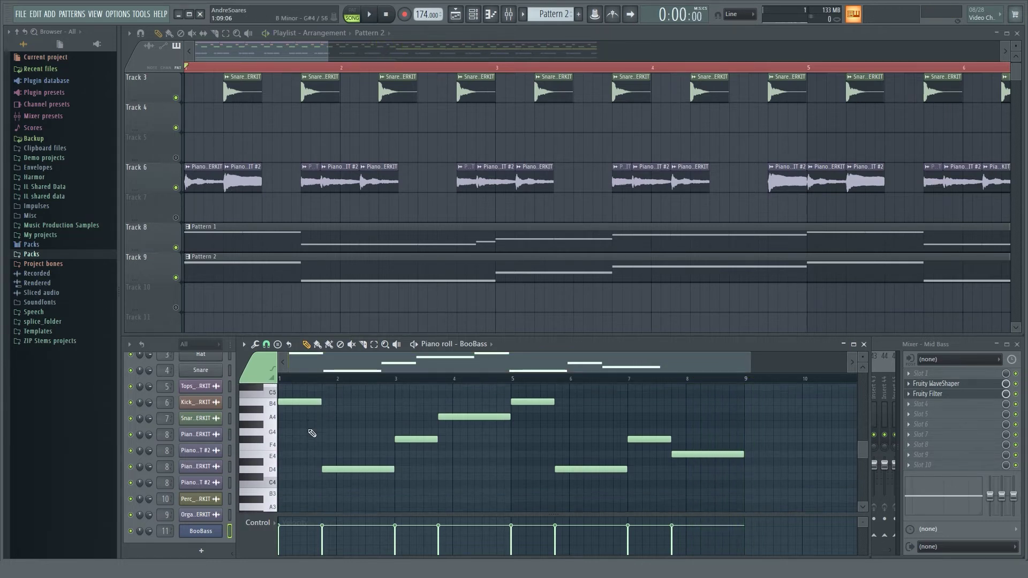
{"action": "scroll", "coordinate": [311, 431], "scroll_direction": "down", "scroll_amount": 1}
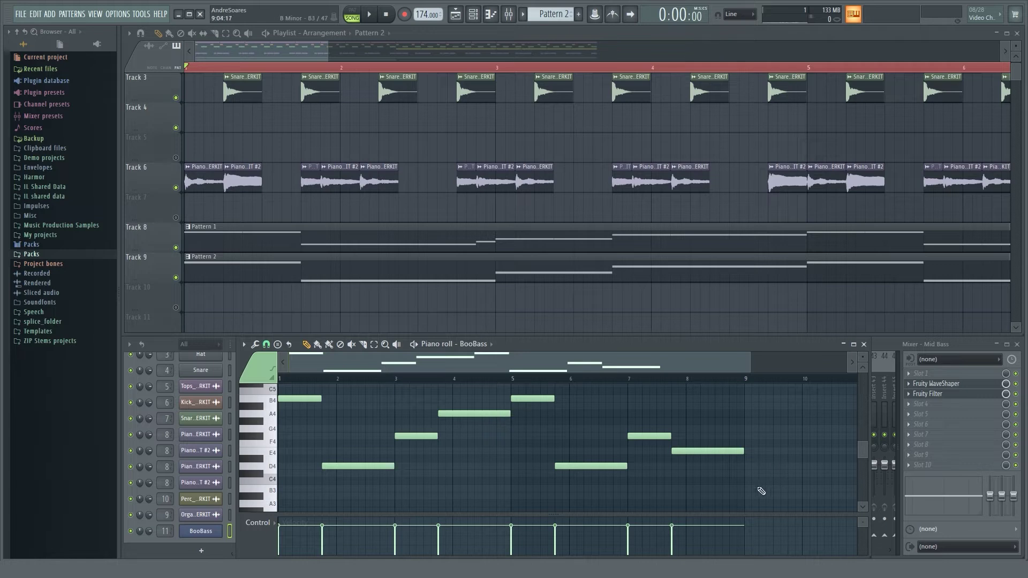
{"action": "left_click_drag", "start_coordinate": [746, 491], "coordinate": [280, 390]}
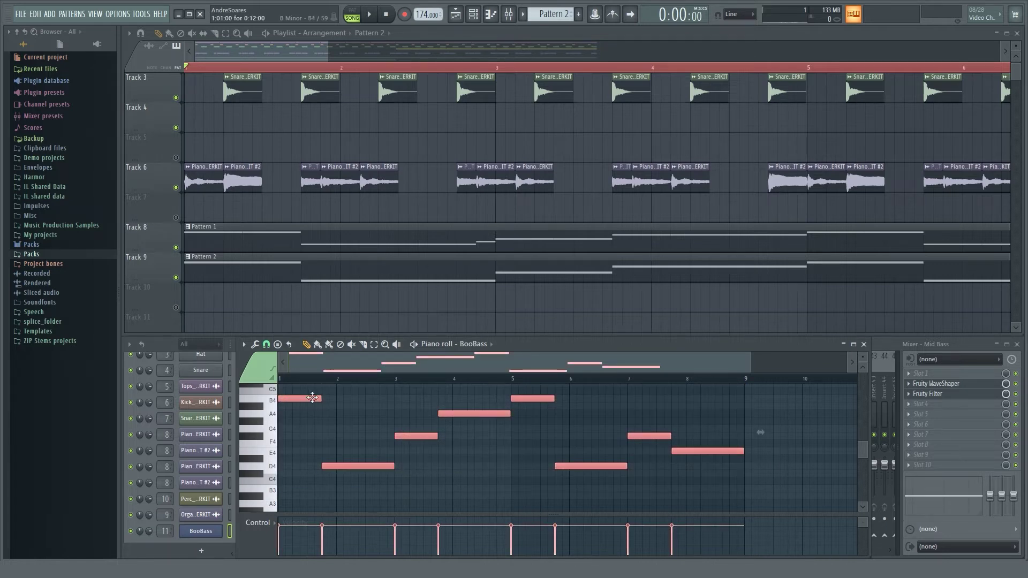
{"action": "left_click", "coordinate": [345, 420]}
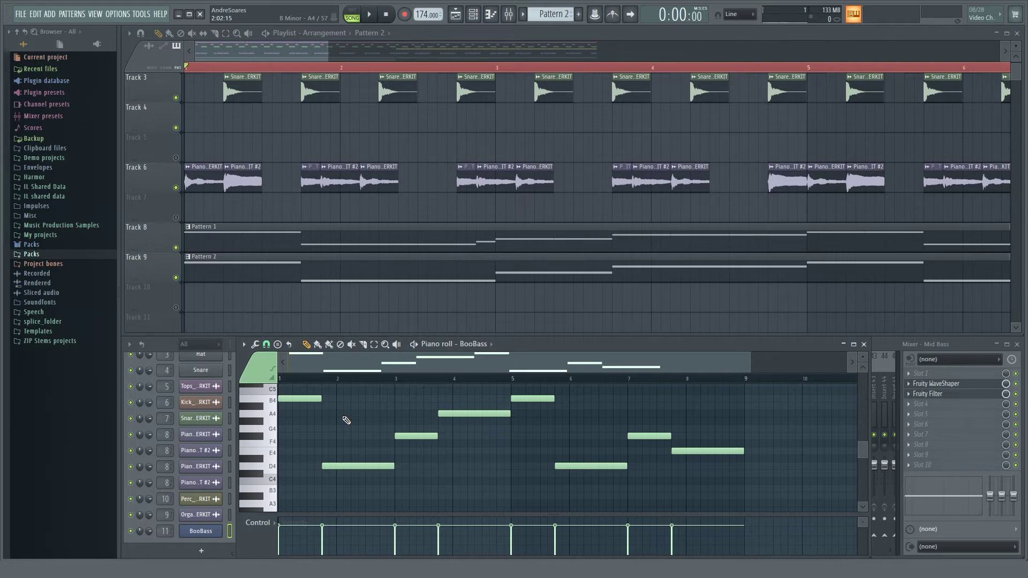
Copy the Pattern 2 clip on Track 9 to bar 9 so the bass line runs through bar 16.
{"action": "scroll", "coordinate": [580, 74], "scroll_direction": "down", "scroll_amount": 4}
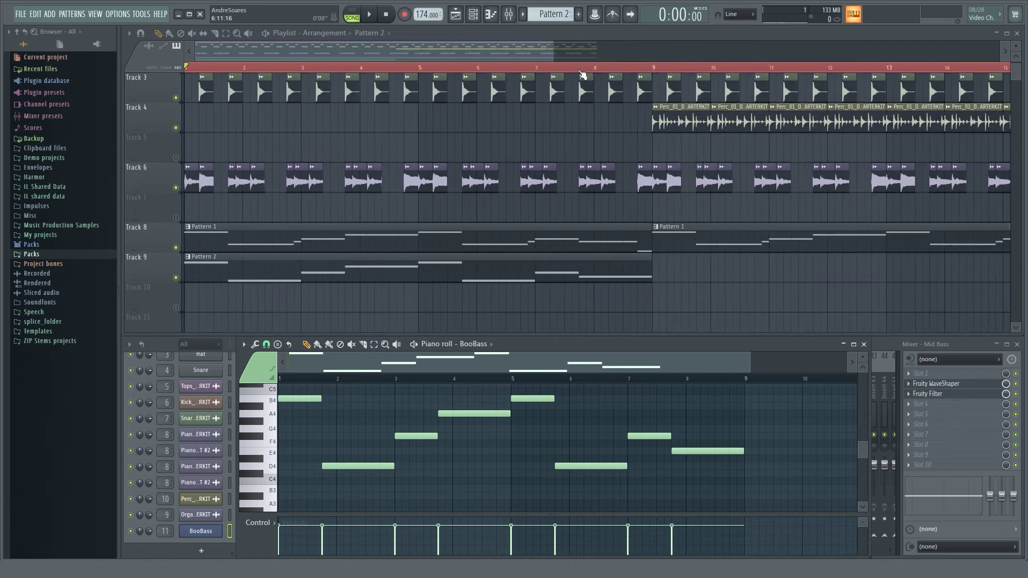
{"action": "scroll", "coordinate": [606, 102], "scroll_direction": "down", "scroll_amount": 2}
{"action": "scroll", "coordinate": [600, 70], "scroll_direction": "down", "scroll_amount": 3}
{"action": "left_click_drag", "start_coordinate": [263, 209], "coordinate": [459, 217]}
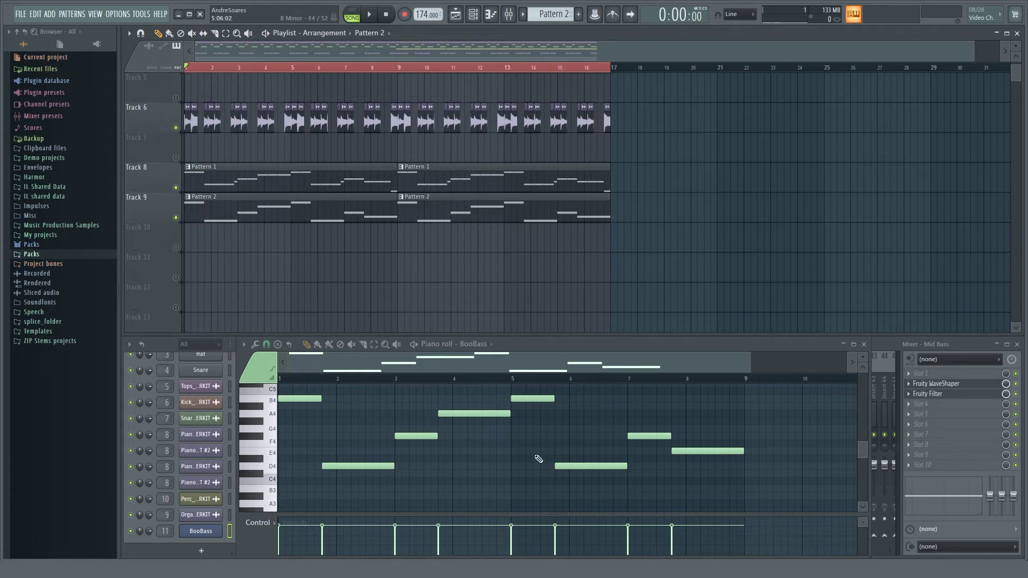
Copy all the BooBass notes from Pattern 2 and add a 3x Osc instrument channel.
{"action": "left_click_drag", "start_coordinate": [744, 499], "coordinate": [278, 378]}
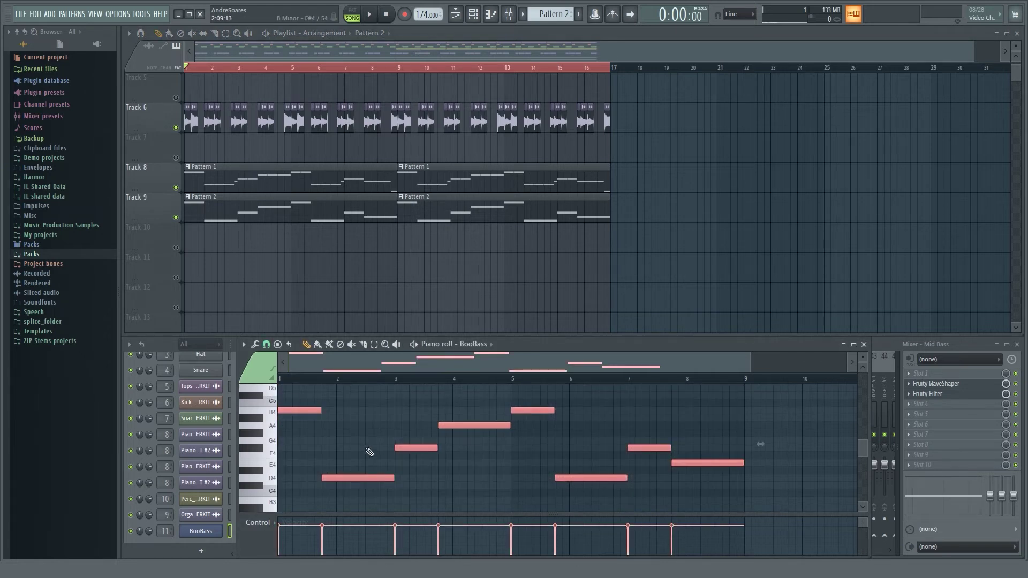
{"action": "left_click", "coordinate": [157, 554]}
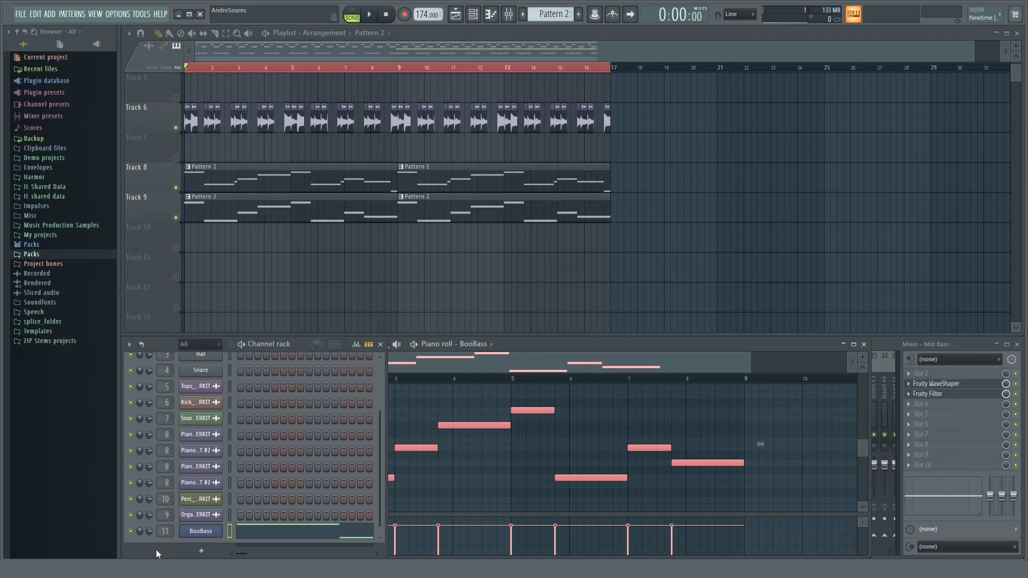
{"action": "left_click", "coordinate": [203, 552]}
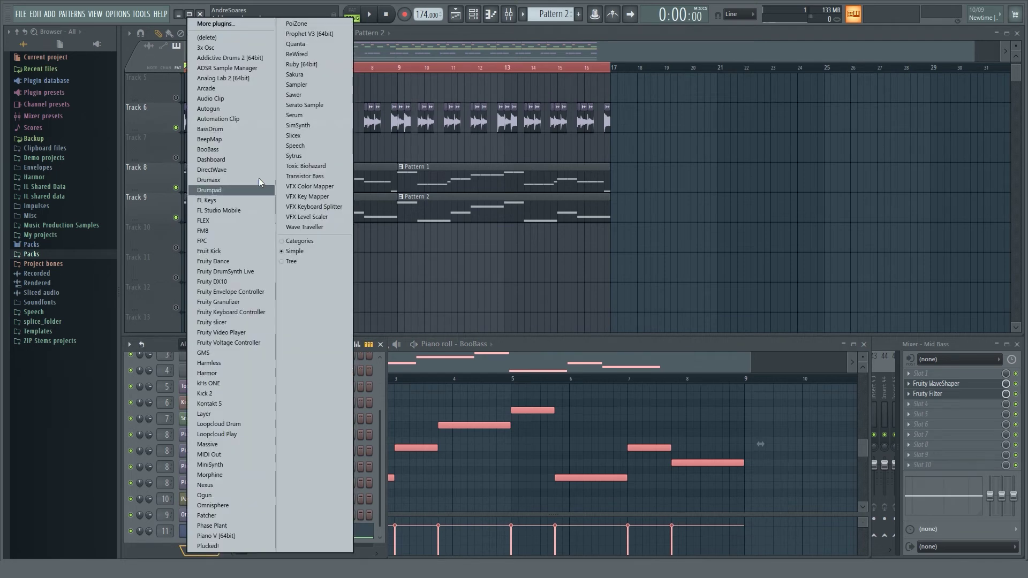
{"action": "left_click", "coordinate": [236, 47]}
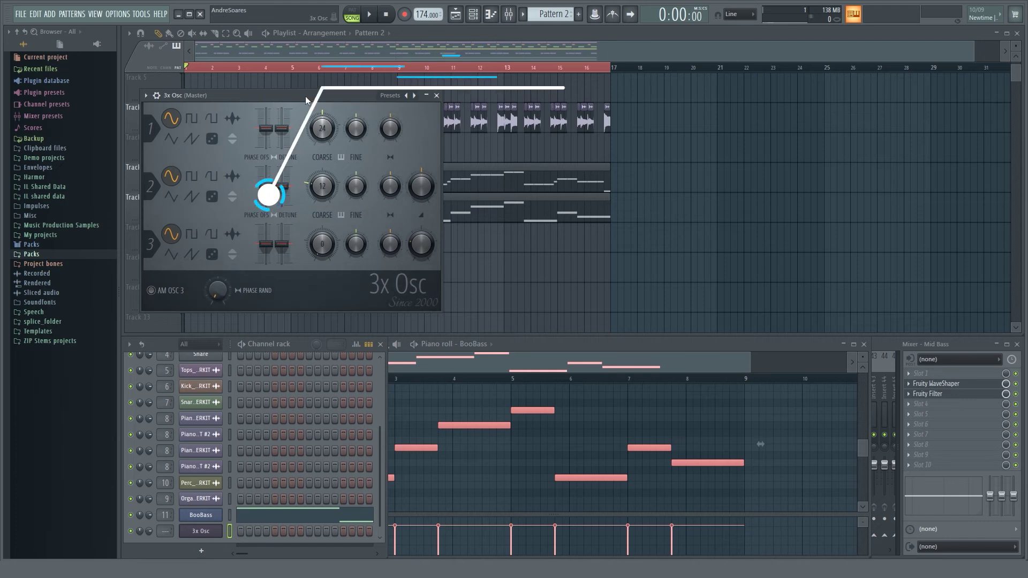
Set the coarse pitch of oscillators 1 and 2 in 3x Osc to 0.
{"action": "left_click_drag", "start_coordinate": [306, 100], "coordinate": [288, 123]}
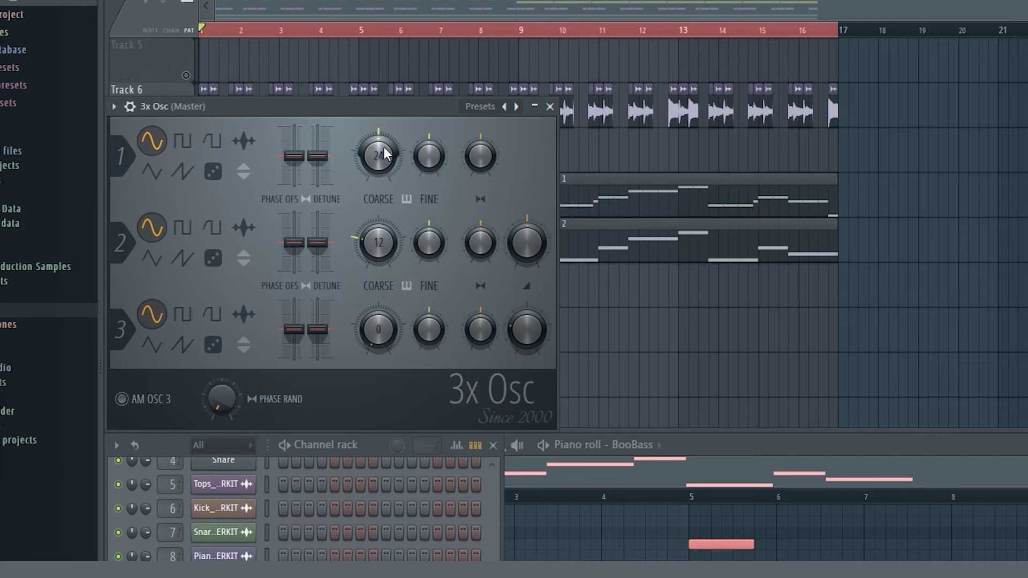
{"action": "left_click_drag", "start_coordinate": [383, 146], "coordinate": [384, 153]}
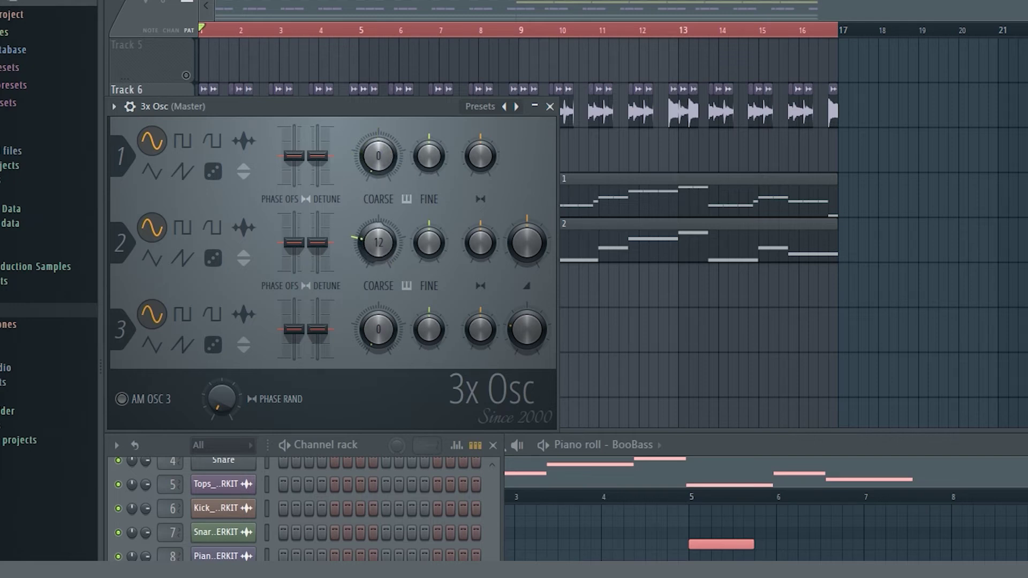
{"action": "left_click_drag", "start_coordinate": [383, 243], "coordinate": [383, 256]}
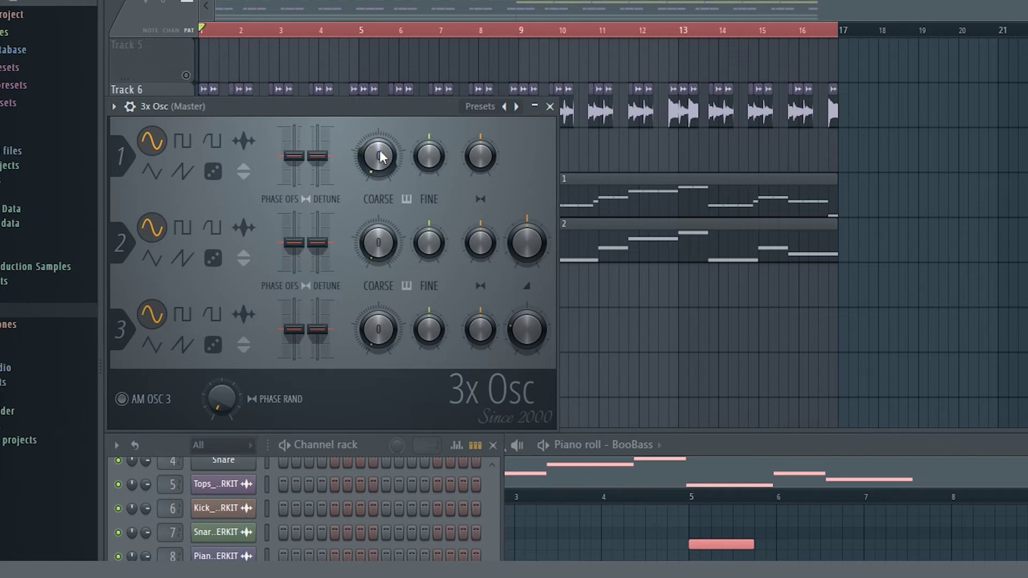
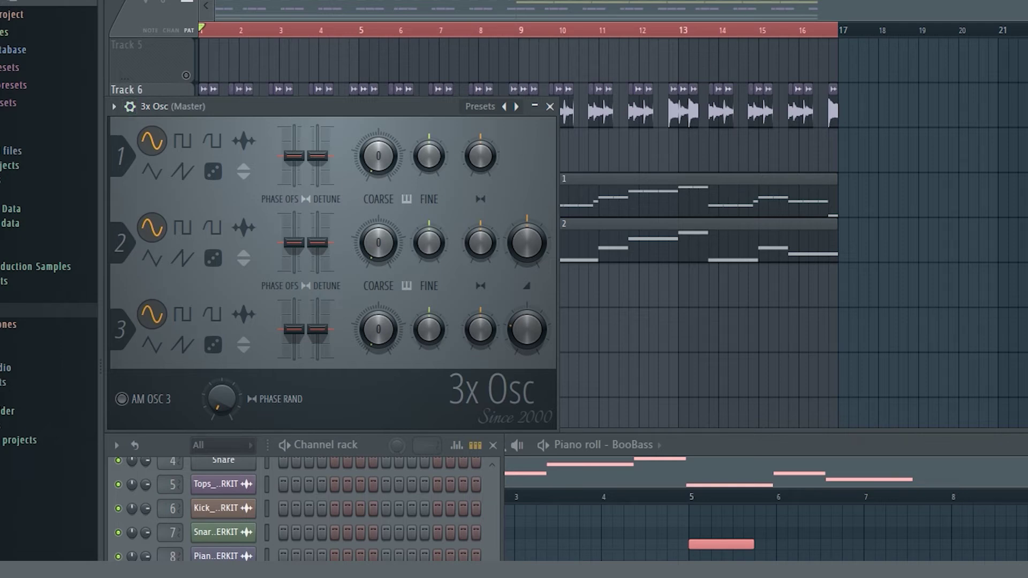
Switch to the empty Pattern 3 and place its clip at bar 1 of Track 10.
{"action": "left_click", "coordinate": [579, 13]}
{"action": "right_click", "coordinate": [661, 309]}
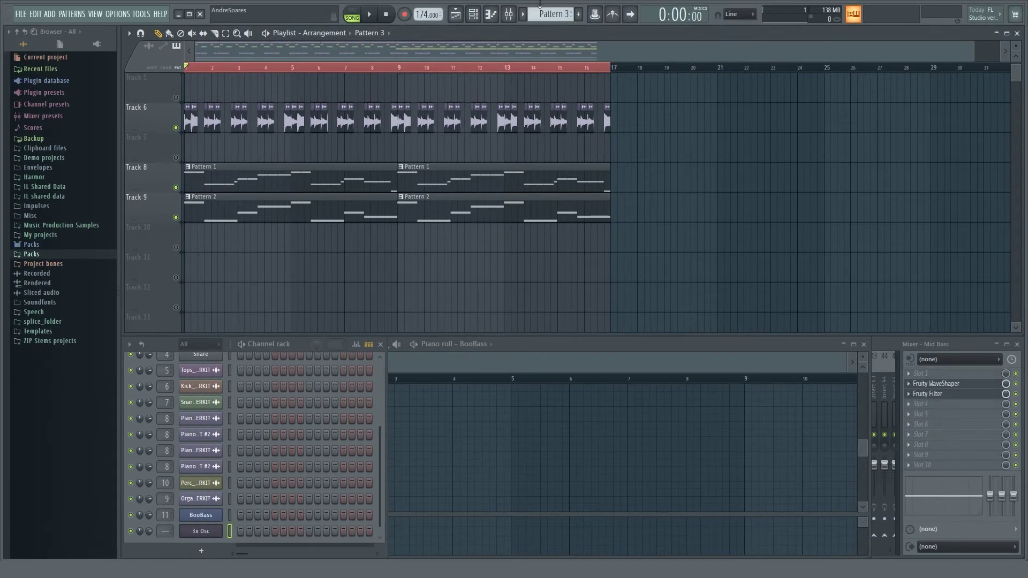
{"action": "left_click", "coordinate": [193, 239]}
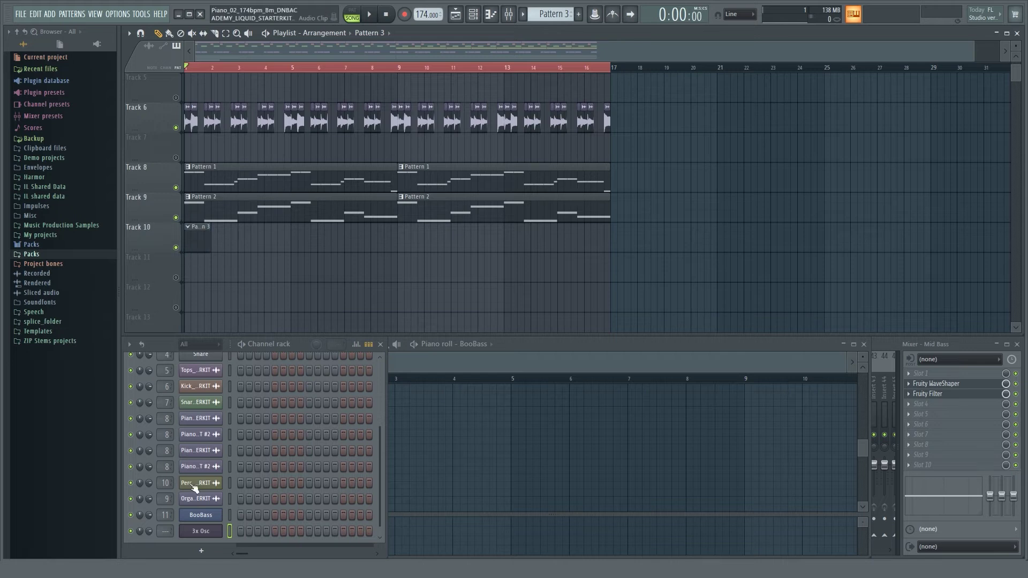
Paste the copied BooBass notes into the 3x Osc piano roll of Pattern 3.
{"action": "right_click", "coordinate": [200, 536]}
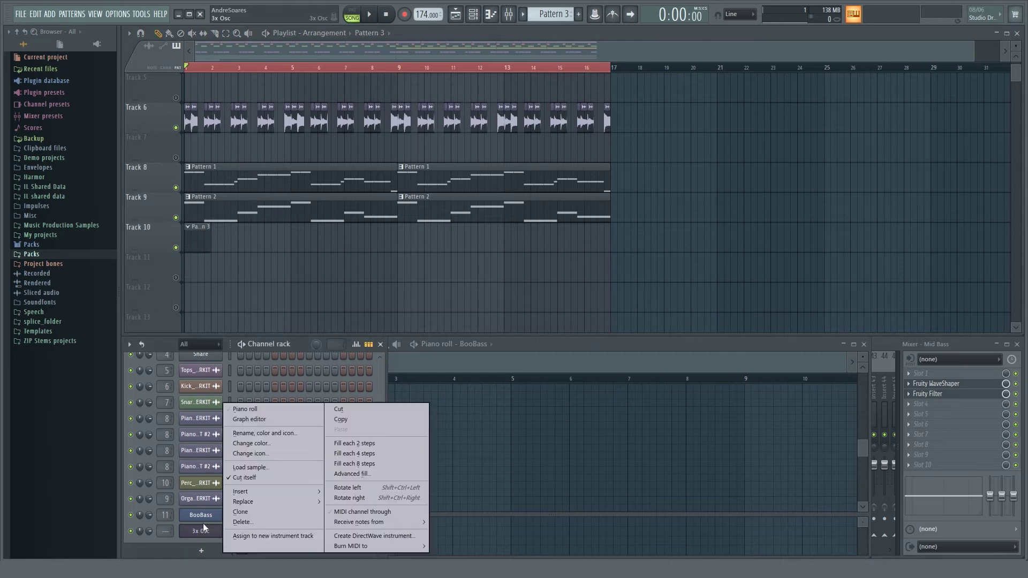
{"action": "left_click", "coordinate": [255, 411]}
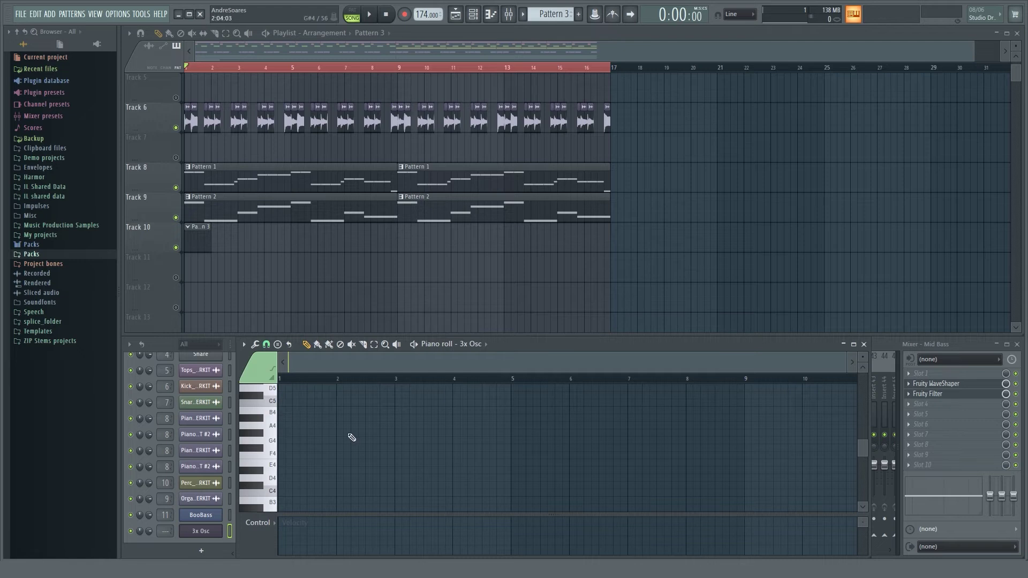
{"action": "key", "text": "ctrl+v"}
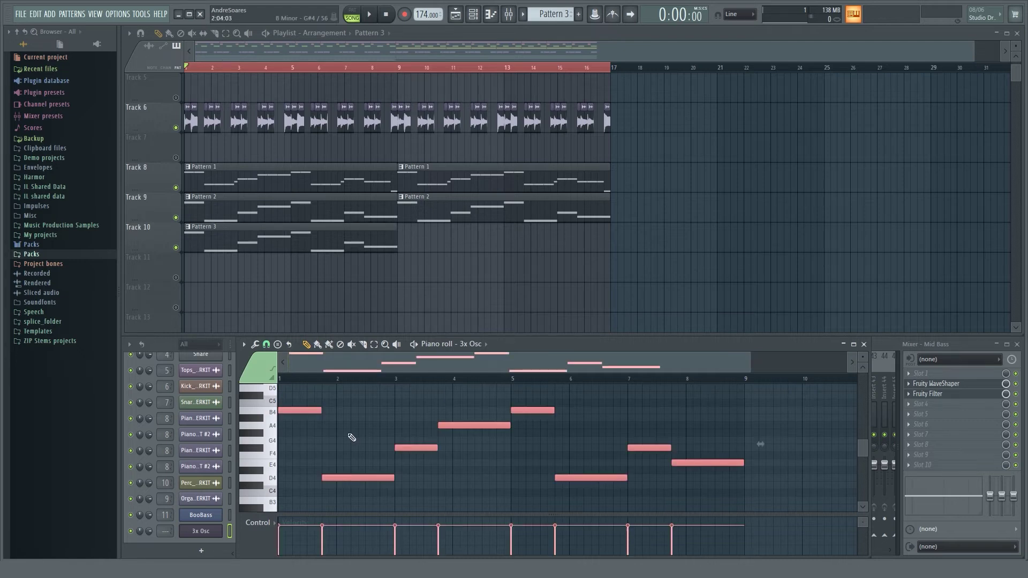
Copy the BooBass notes from Pattern 2 again and replace all the 3x Osc notes in Pattern 3 with them.
{"action": "left_click", "coordinate": [322, 209]}
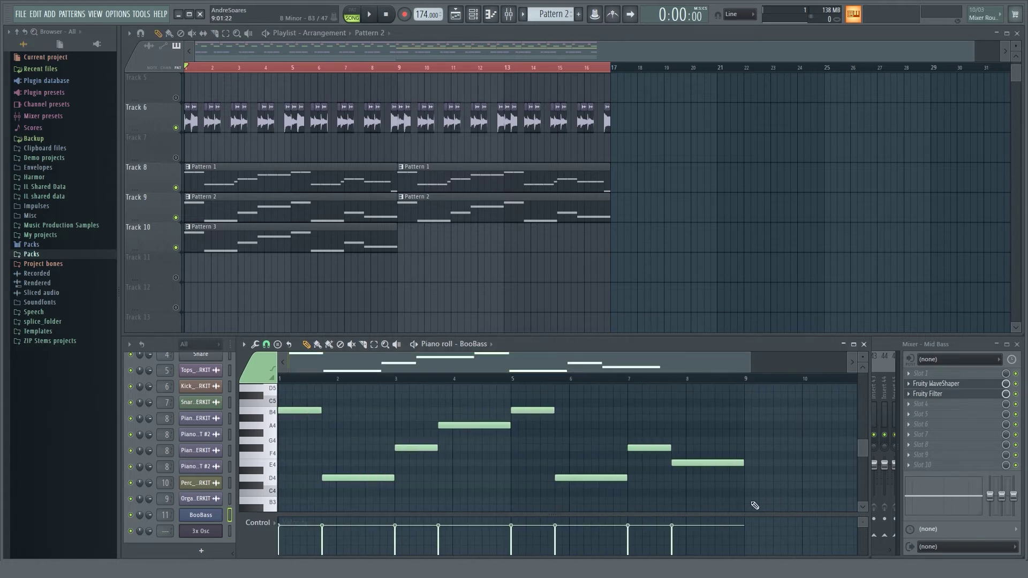
{"action": "left_click_drag", "start_coordinate": [755, 506], "coordinate": [256, 409]}
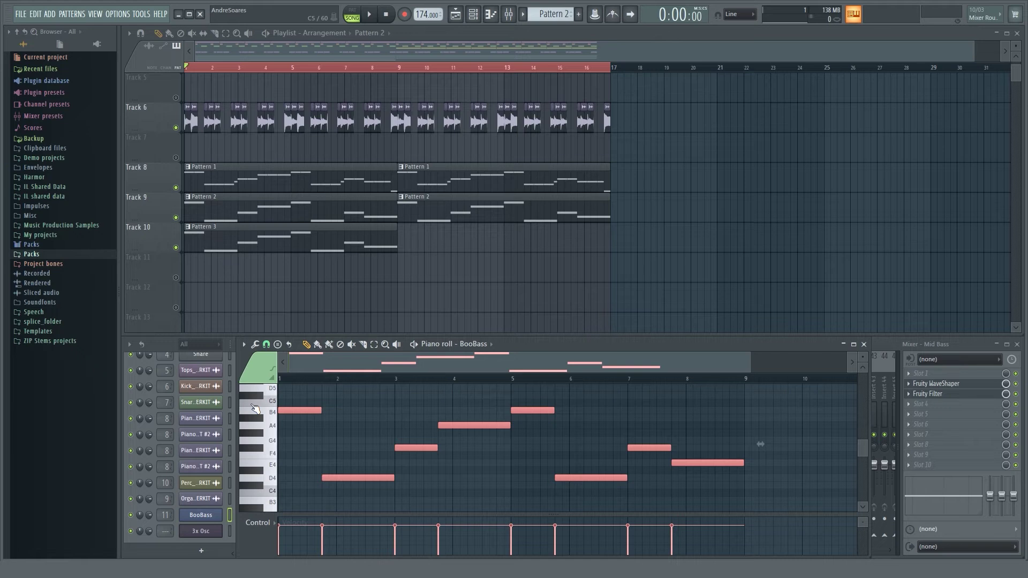
{"action": "left_click", "coordinate": [258, 244]}
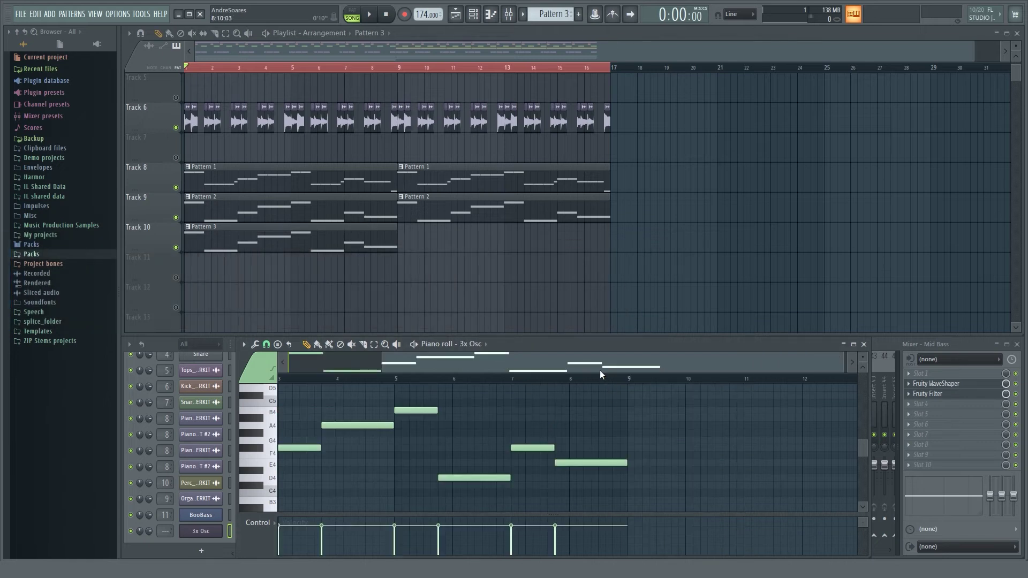
{"action": "left_click_drag", "start_coordinate": [803, 510], "coordinate": [234, 399]}
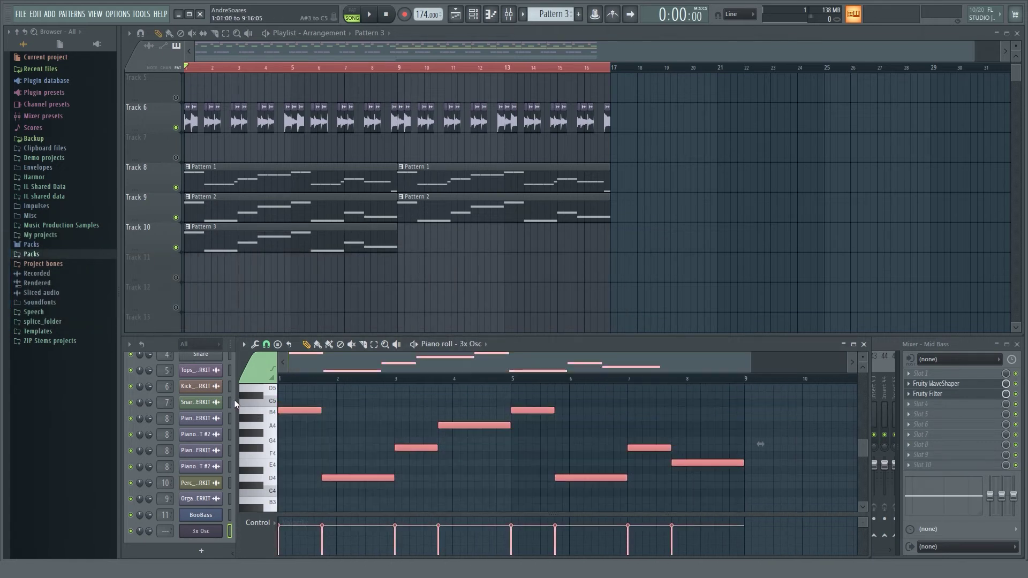
{"action": "key", "text": "Delete"}
{"action": "key", "text": "ctrl+v"}
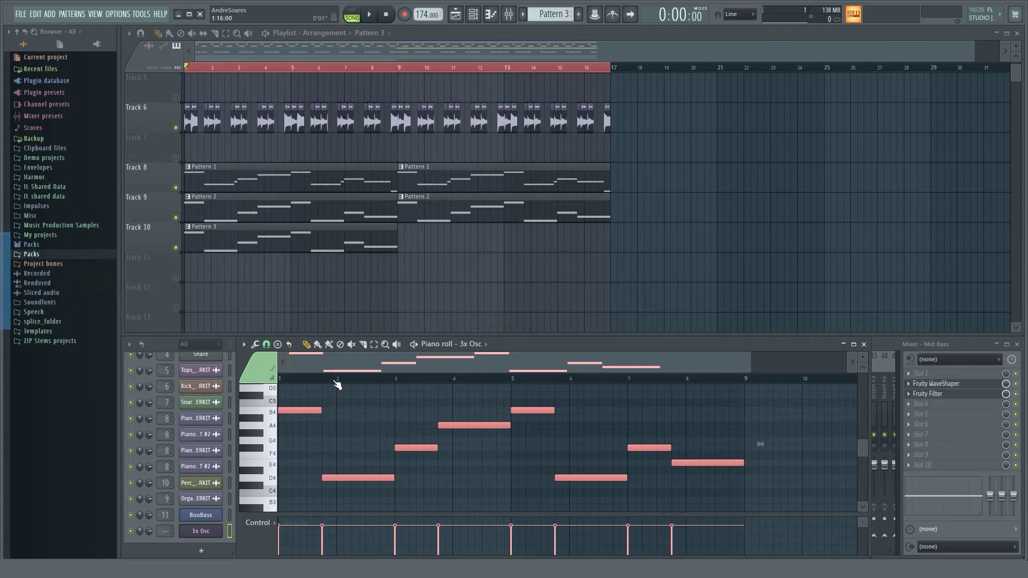
Play the start of the arrangement, then audition B4 and D4 on the 3x Osc.
{"action": "key", "text": "space"}
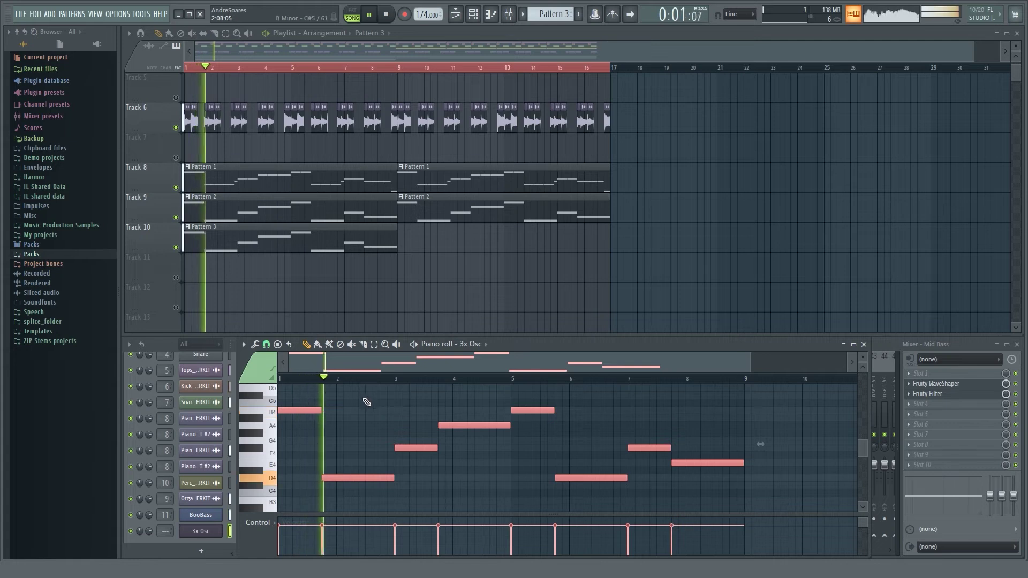
{"action": "key", "text": "space"}
{"action": "left_click", "coordinate": [274, 413]}
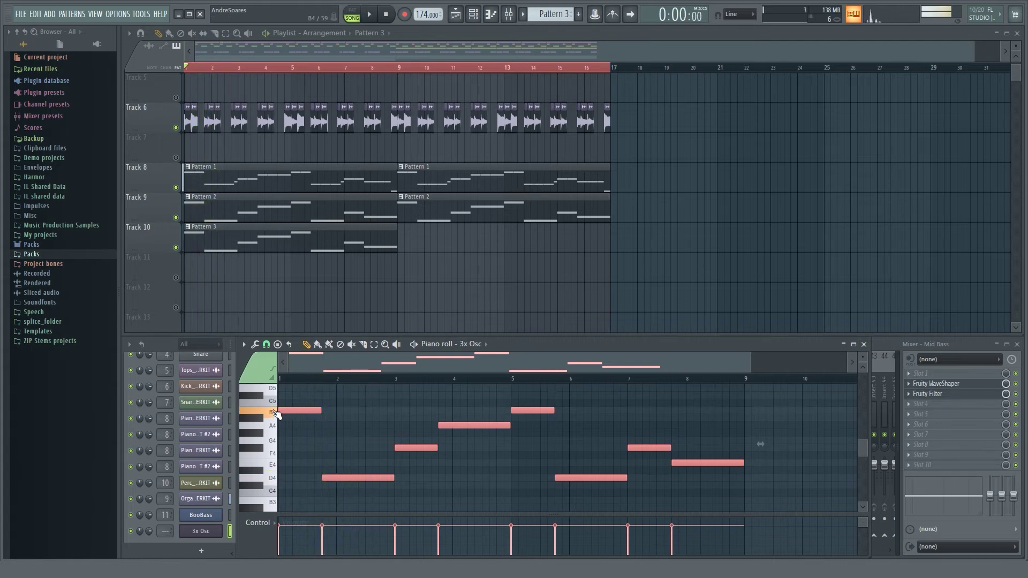
{"action": "left_click", "coordinate": [273, 413]}
{"action": "left_click", "coordinate": [270, 478]}
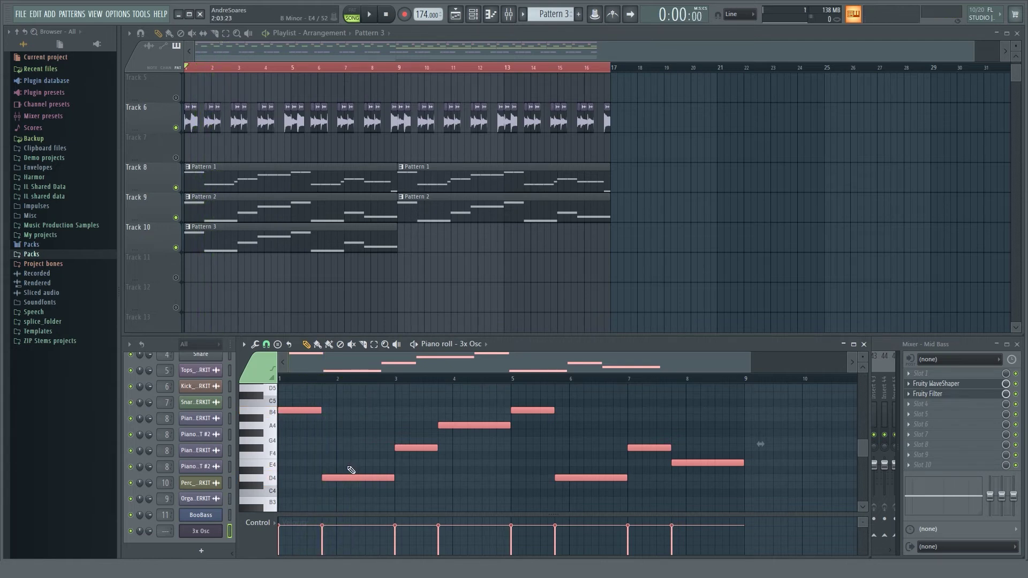
Transpose all the 3x Osc notes down one octave and audition B3 and D3.
{"action": "key", "text": "ctrl+Down"}
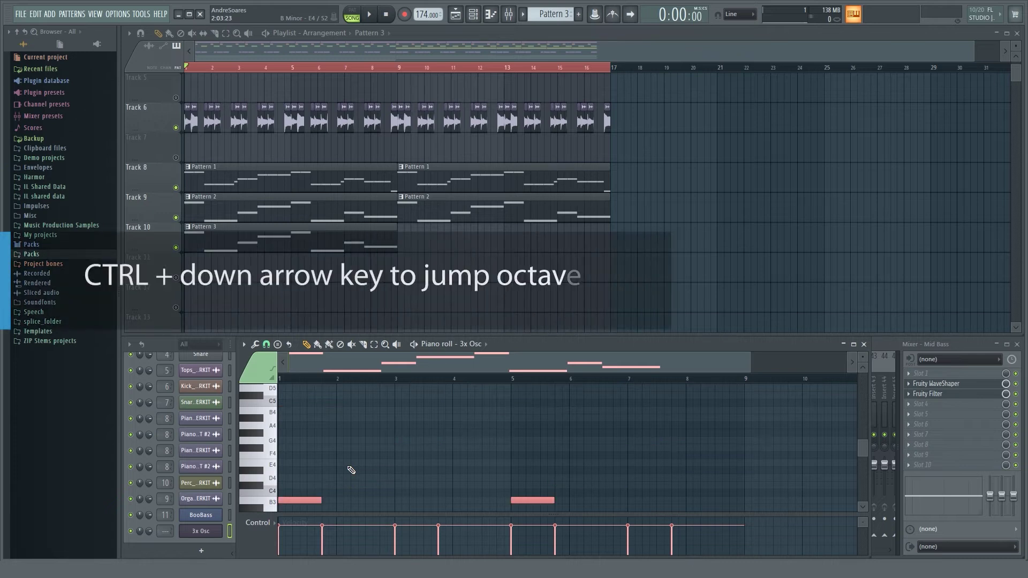
{"action": "scroll", "coordinate": [352, 467], "scroll_direction": "down", "scroll_amount": 4}
{"action": "left_click", "coordinate": [274, 412]}
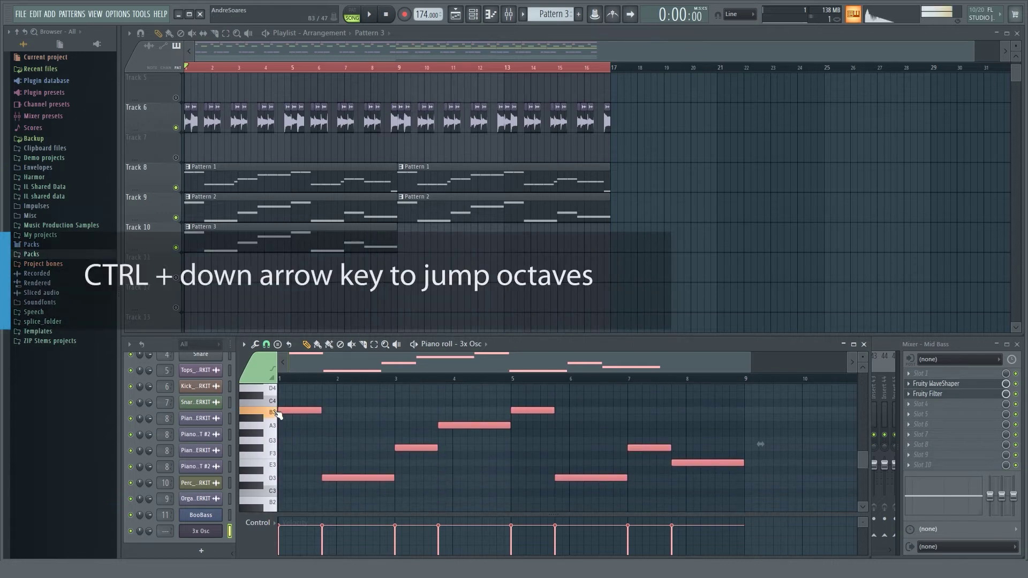
{"action": "left_click", "coordinate": [274, 478]}
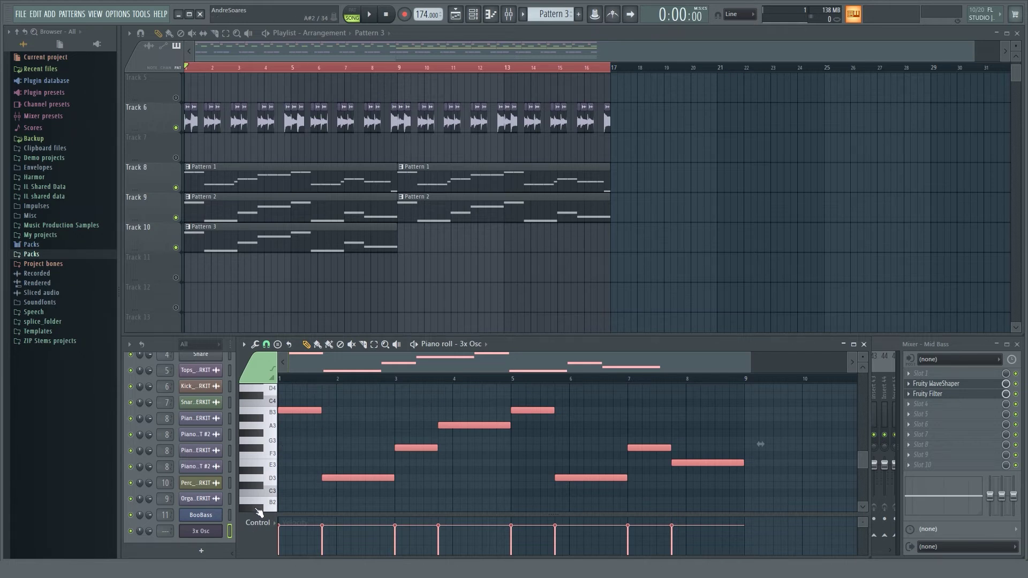
Route the 3x Osc channel to mixer track 12 and name that track "Sub Bass".
{"action": "left_click", "coordinate": [204, 531]}
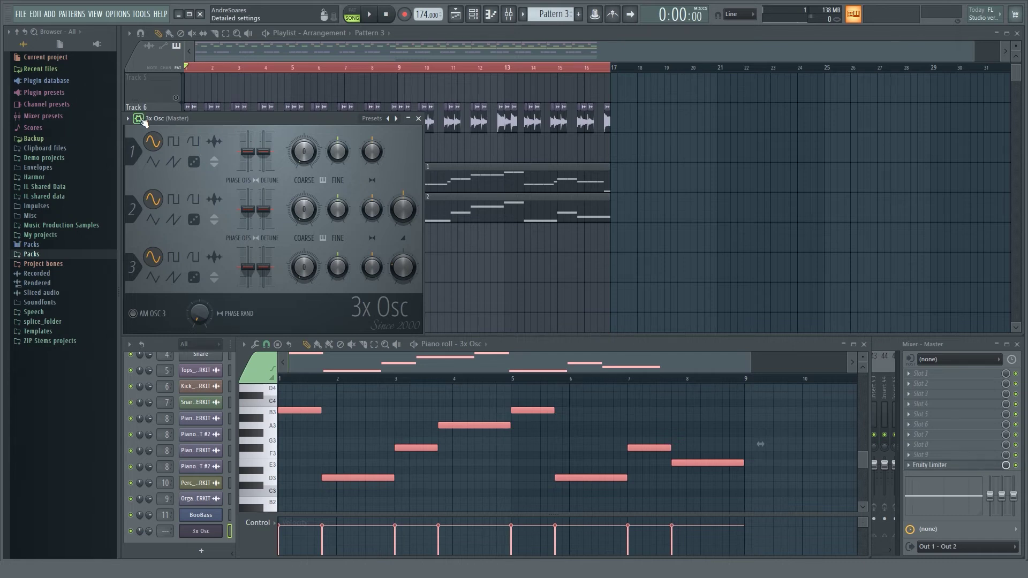
{"action": "left_click", "coordinate": [141, 120]}
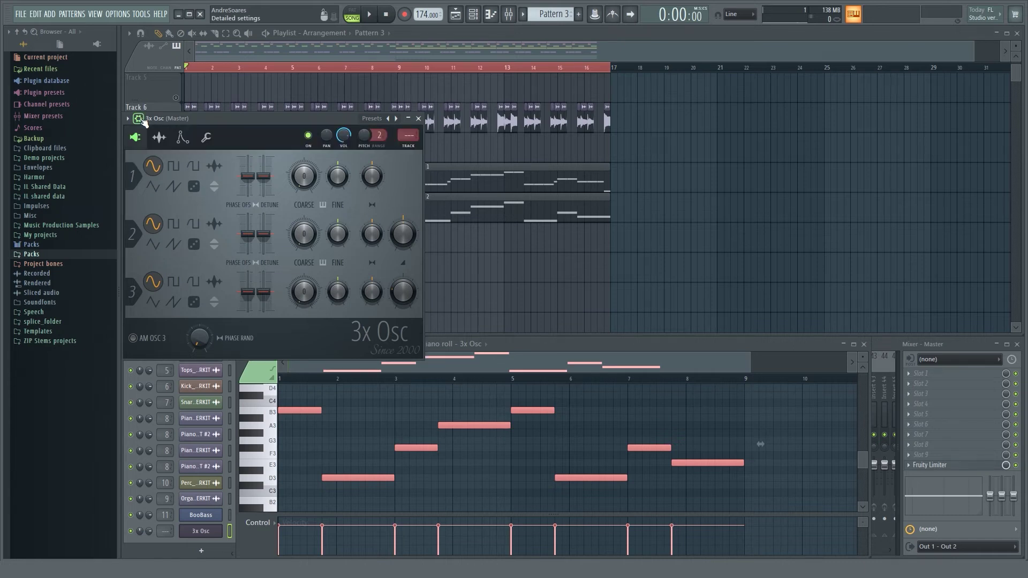
{"action": "left_click", "coordinate": [410, 145]}
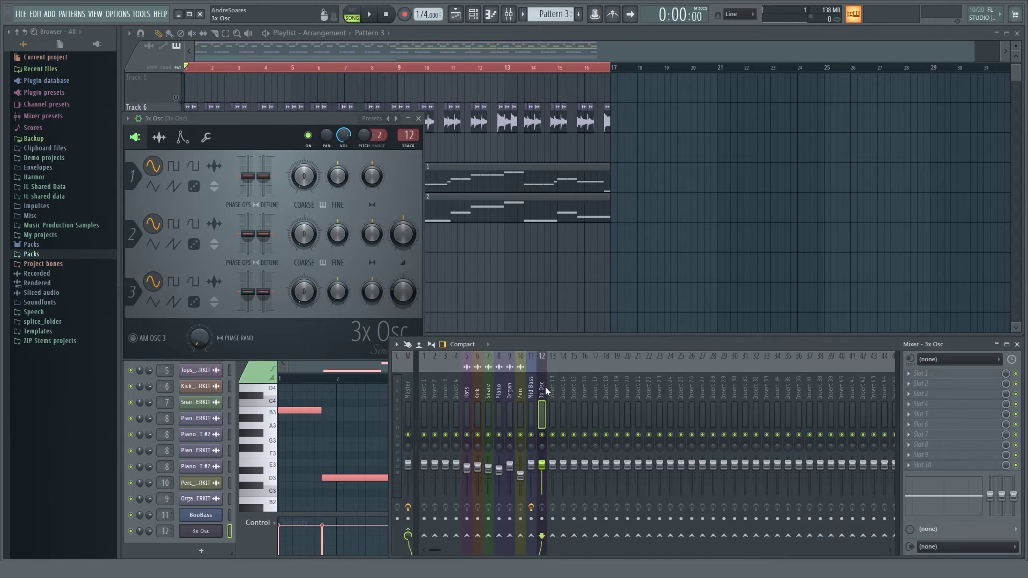
{"action": "double_click", "coordinate": [549, 392]}
{"action": "type", "text": "Sub Bass"}
{"action": "key", "text": "Return"}
Insert Fruity WaveShaper in the Sub Bass track's first effect slot and bend its curve's midpoint up to near the maximum.
{"action": "left_click", "coordinate": [923, 378]}
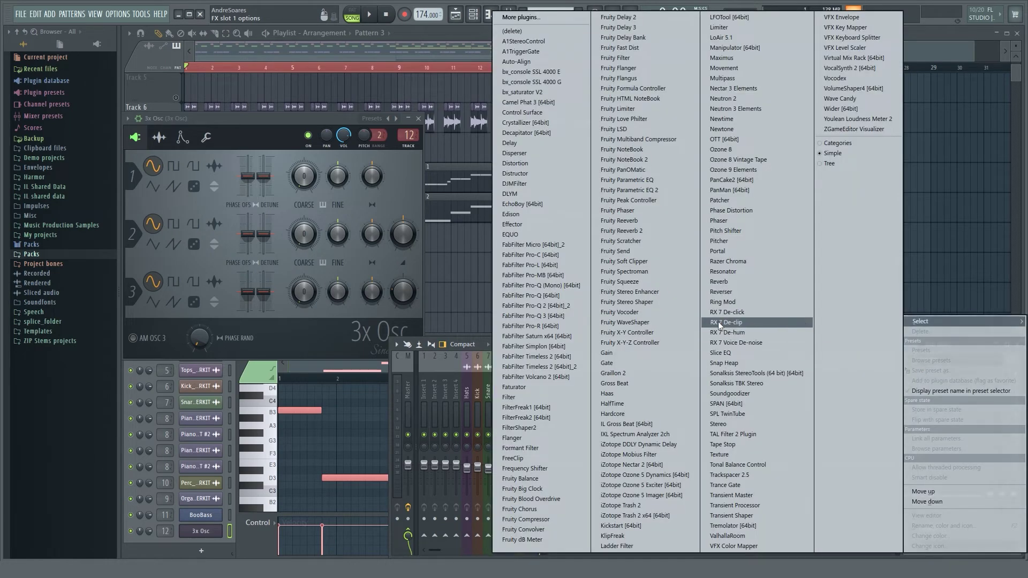
{"action": "left_click", "coordinate": [595, 325]}
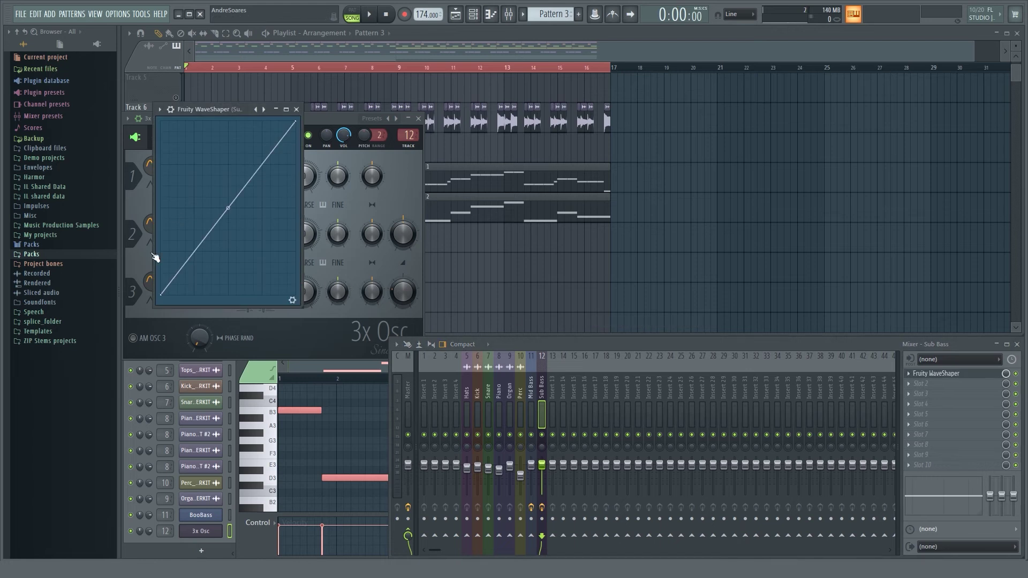
{"action": "left_click_drag", "start_coordinate": [228, 208], "coordinate": [228, 122]}
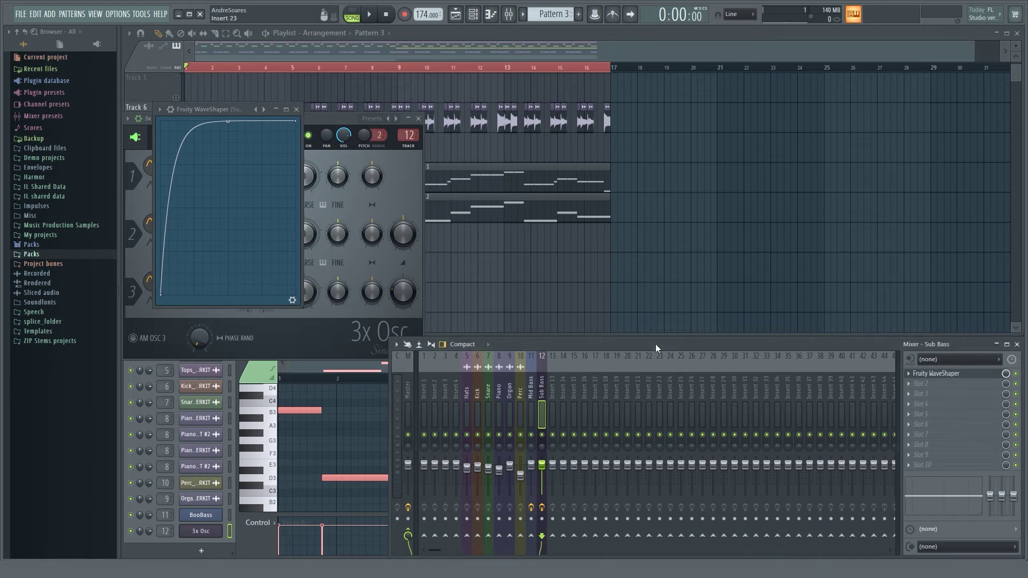
{"action": "key", "text": "v"}
Insert Fruity Parametric EQ 2 in the Sub Bass track's second effect slot and load its "20Hz + 18kHz cut" preset.
{"action": "left_click", "coordinate": [948, 384]}
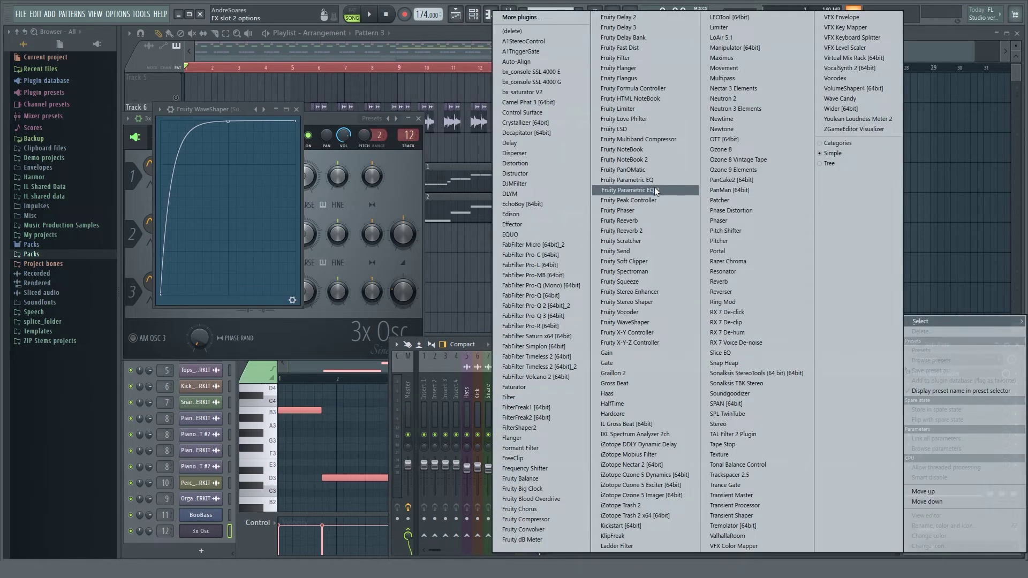
{"action": "left_click", "coordinate": [655, 189]}
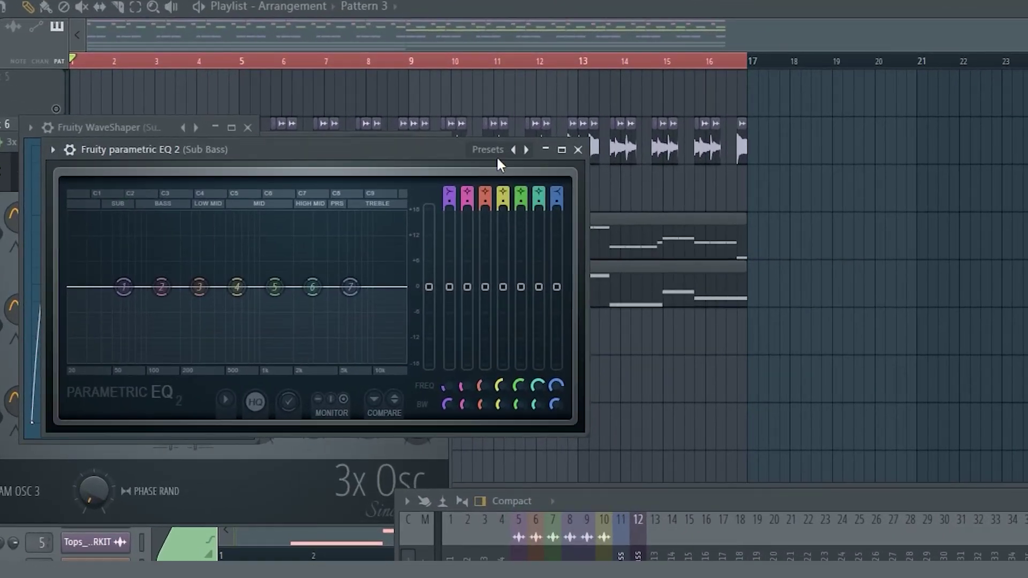
{"action": "left_click", "coordinate": [527, 152]}
Lower the EQ's band 7 low-pass cutoff to about 129 Hz, then reopen the Sub Bass track's Fruity WaveShaper.
{"action": "mouse_move", "coordinate": [69, 287]}
{"action": "left_mouse_down"}
{"action": "mouse_move", "coordinate": [98, 287]}
{"action": "mouse_move", "coordinate": [68, 287]}
{"action": "left_mouse_up"}
{"action": "left_click_drag", "start_coordinate": [409, 284], "coordinate": [156, 287]}
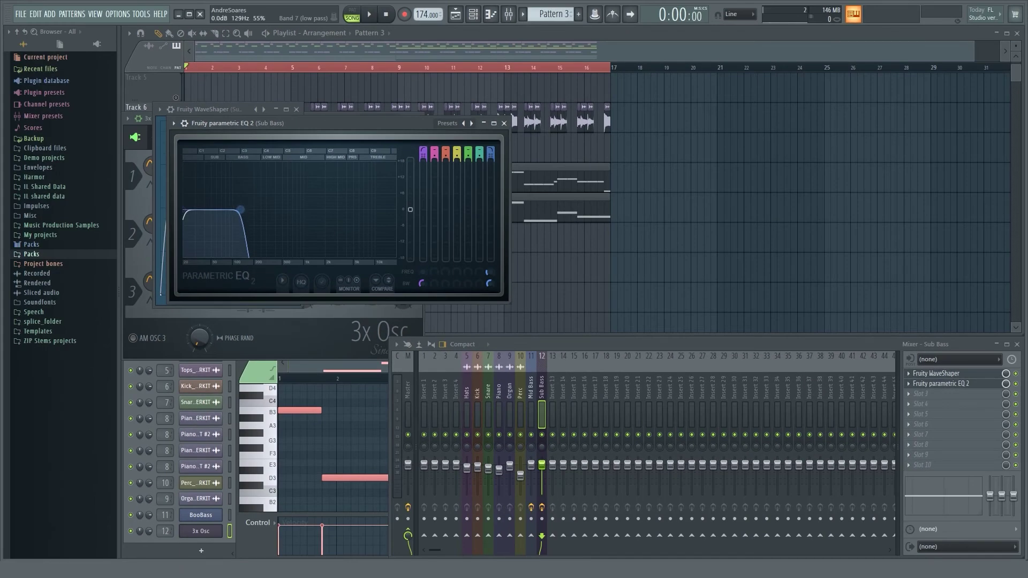
{"action": "left_click_drag", "start_coordinate": [241, 209], "coordinate": [240, 210]}
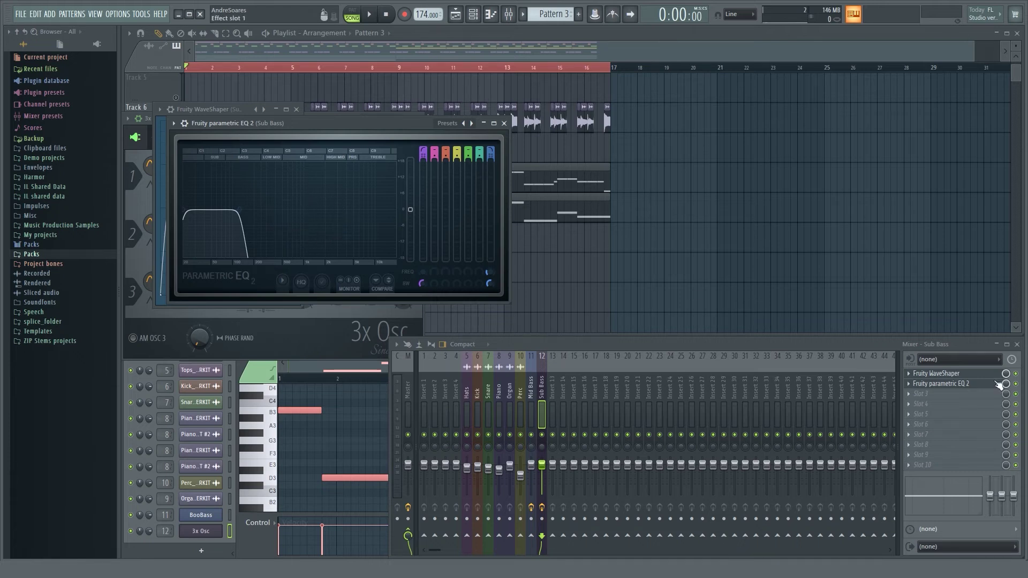
{"action": "left_click", "coordinate": [962, 374]}
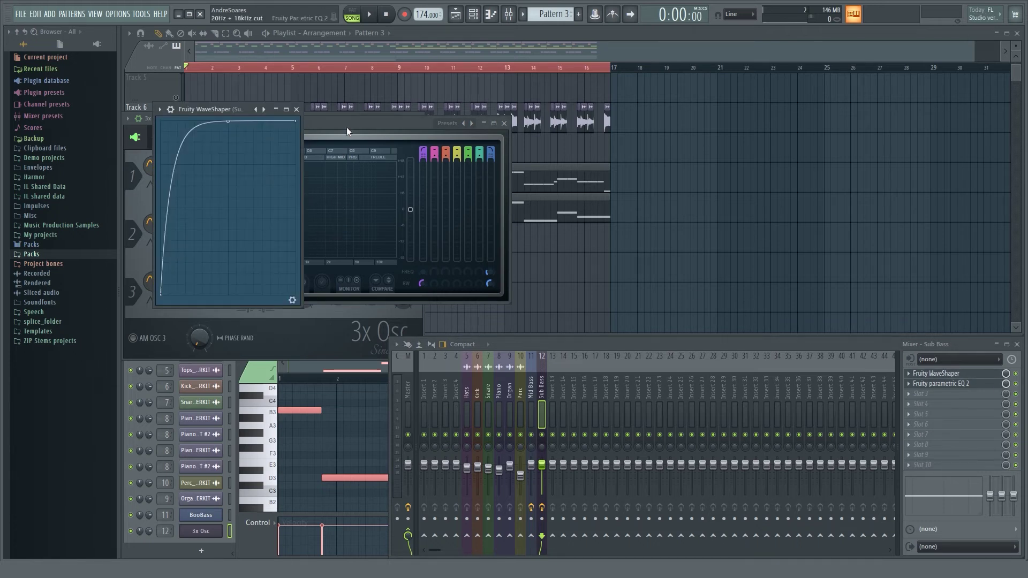
Audition the sub bass through its effects and insert Fruity Limiter in the Sub Bass track's third effect slot.
{"action": "left_click", "coordinate": [297, 110]}
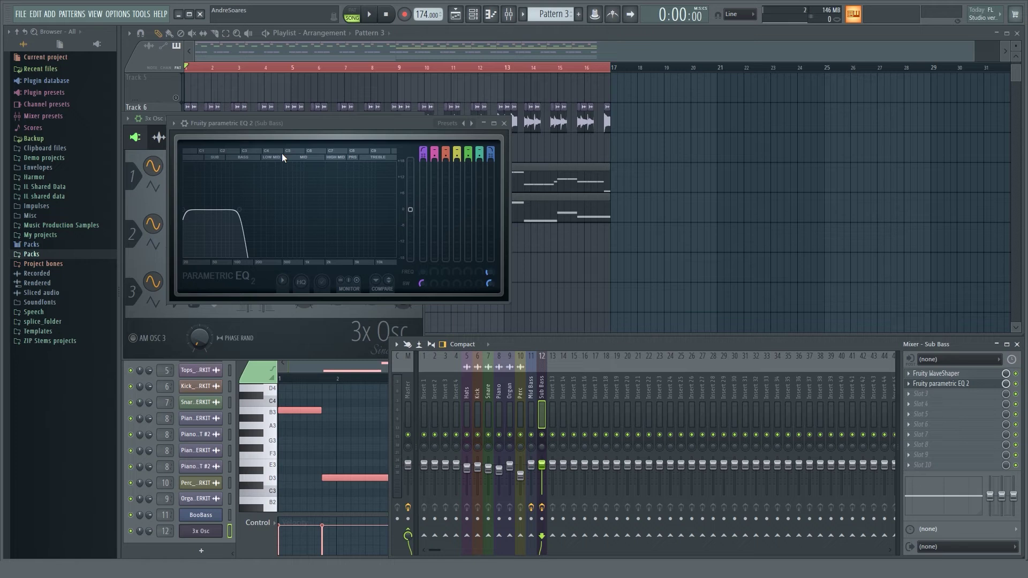
{"action": "key", "text": "z"}
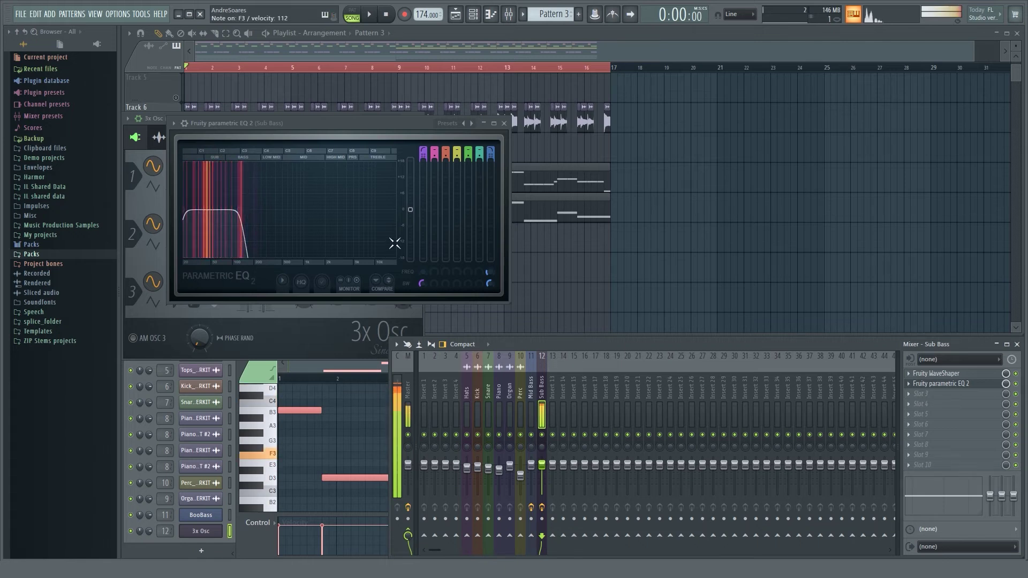
{"action": "left_click", "coordinate": [943, 373]}
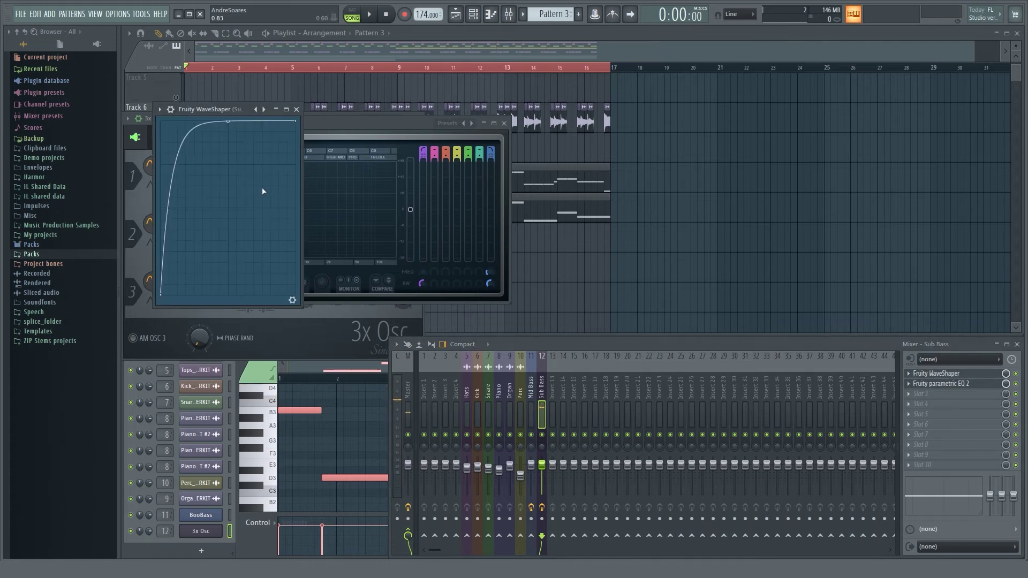
{"action": "left_click", "coordinate": [910, 393]}
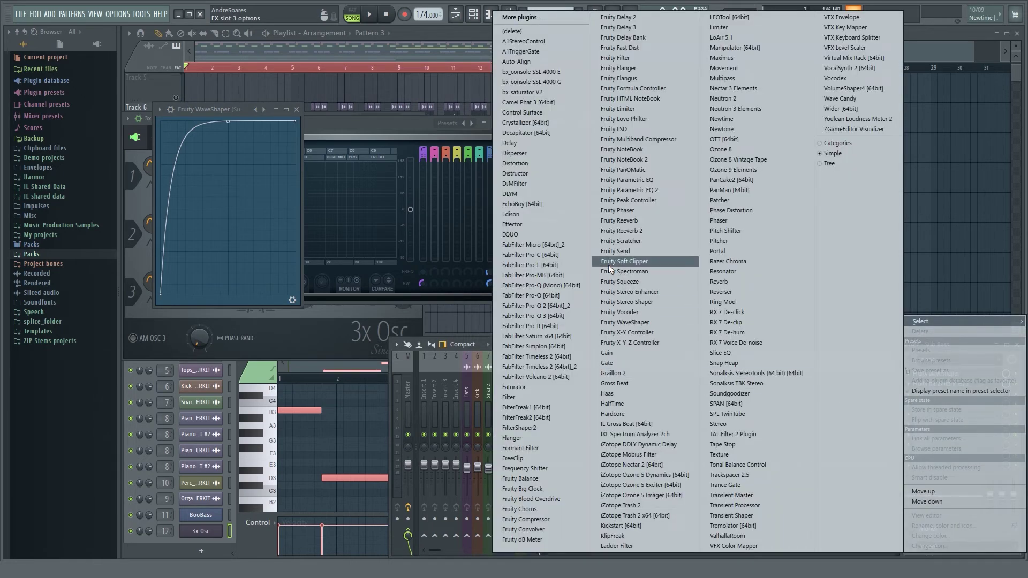
{"action": "left_click", "coordinate": [626, 109]}
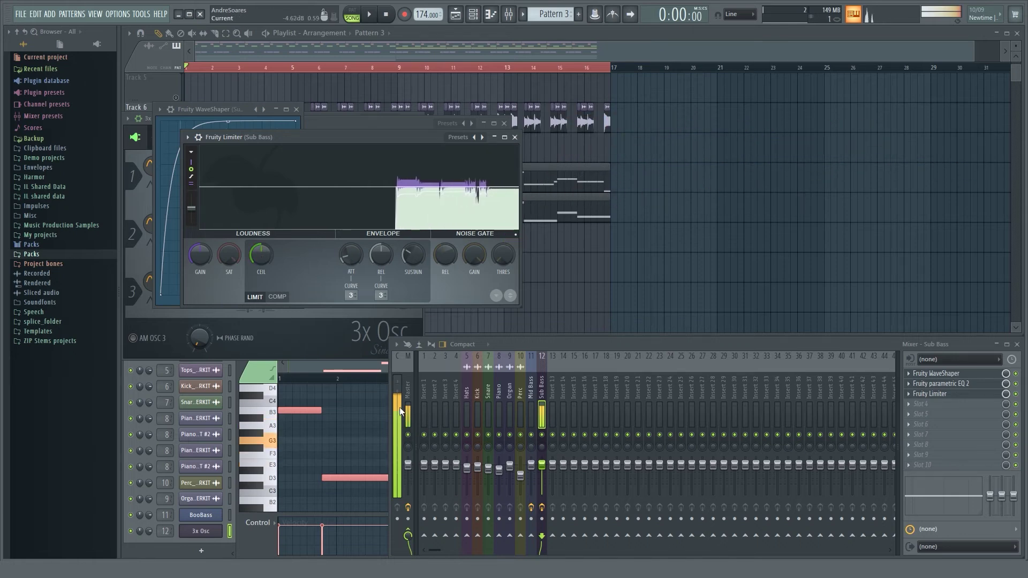
Place a second Pattern 3 clip on Track 10 starting at bar 9 and play back the arrangement.
{"action": "key", "text": "F5"}
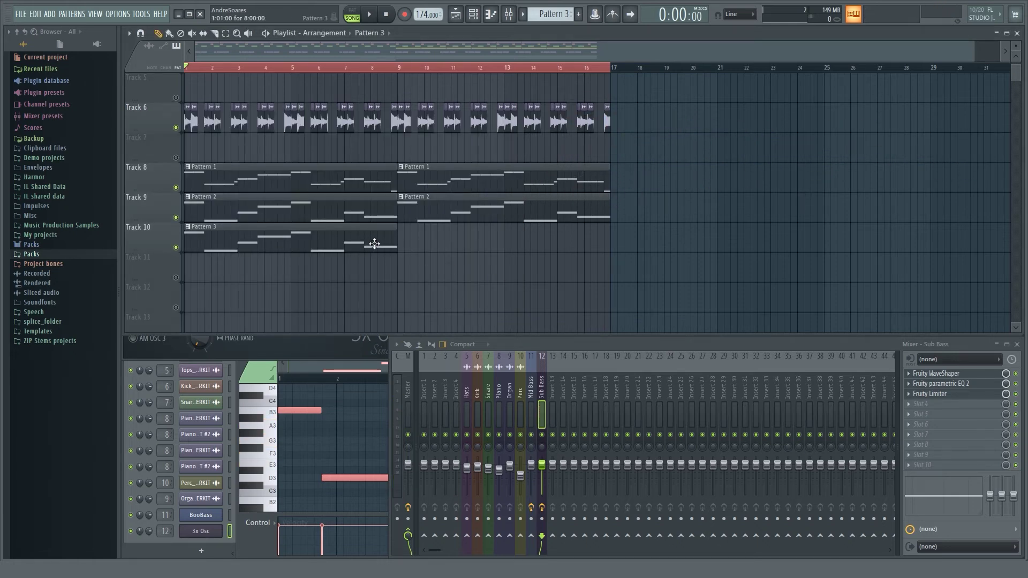
{"action": "left_click", "coordinate": [399, 242]}
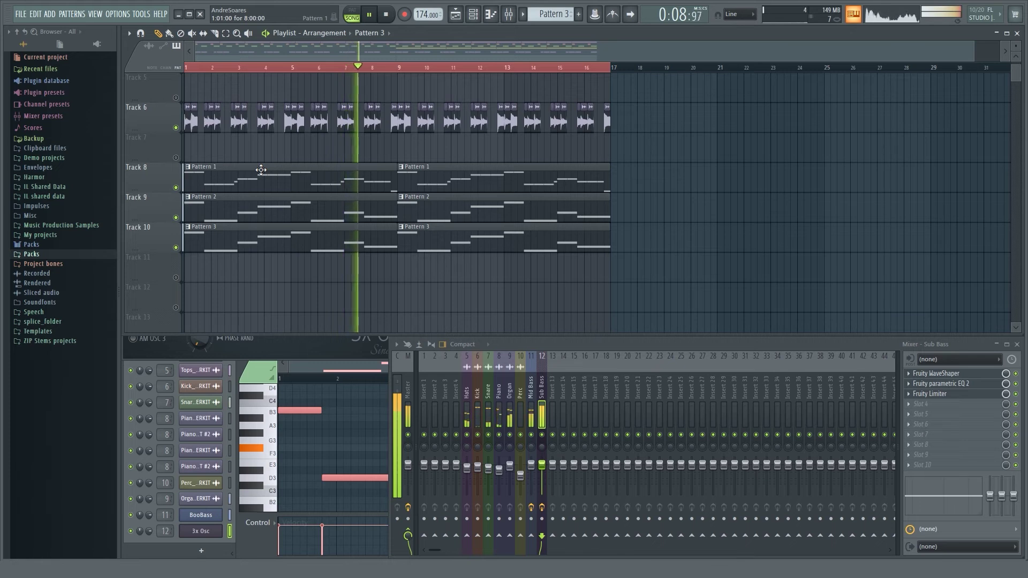
{"action": "key", "text": "space"}
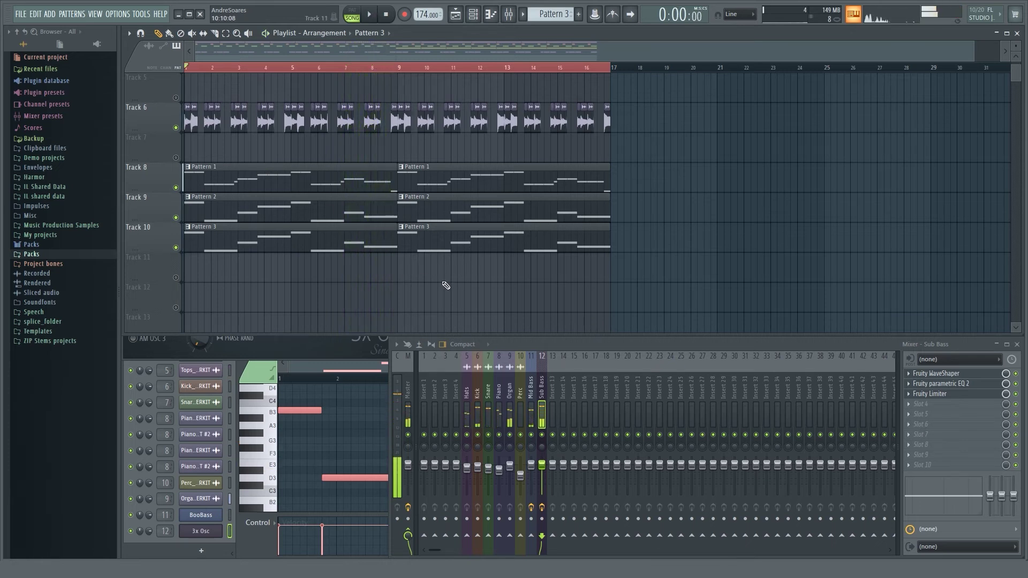
Lower the Sub Bass track's mixer fader slightly and check its balance with playback.
{"action": "left_click_drag", "start_coordinate": [542, 464], "coordinate": [542, 472]}
{"action": "key", "text": "space"}
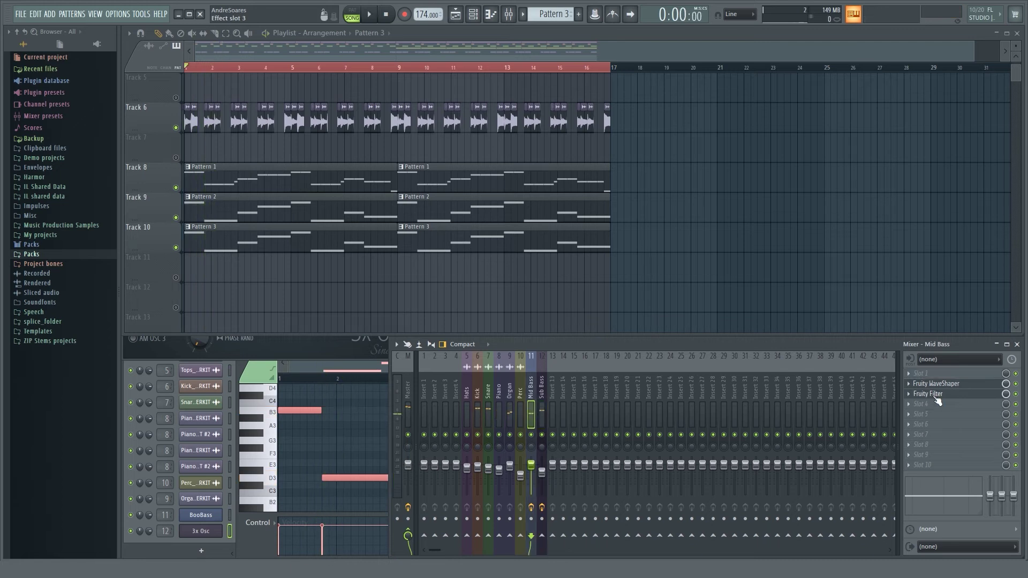
{"action": "left_click", "coordinate": [541, 398]}
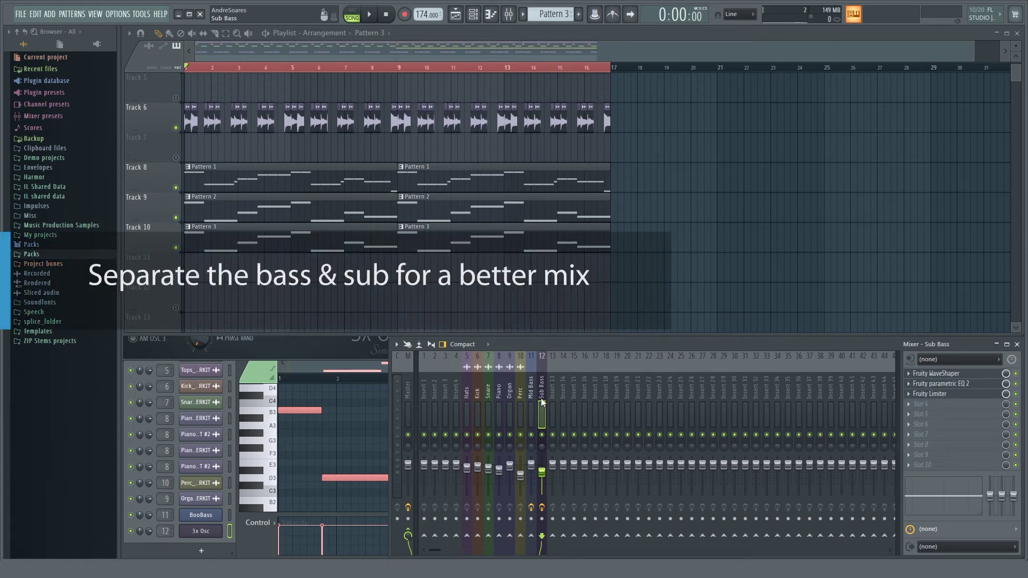
Insert Fruity Parametric EQ 2 in the Mid Bass track's fourth effect slot and load its "20Hz + 18kHz cut" preset.
{"action": "left_click", "coordinate": [531, 400]}
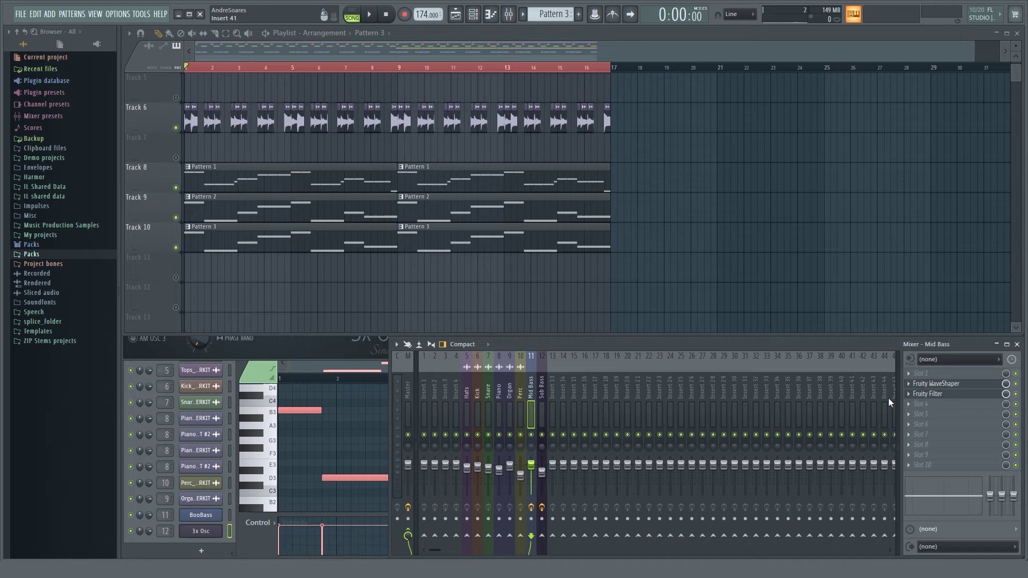
{"action": "left_click", "coordinate": [957, 413]}
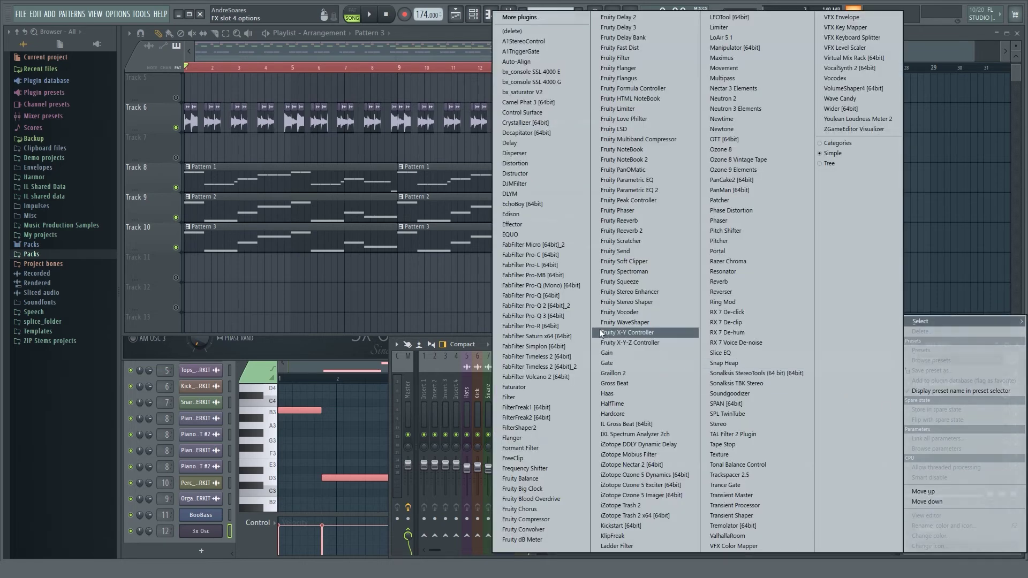
{"action": "left_click", "coordinate": [654, 191]}
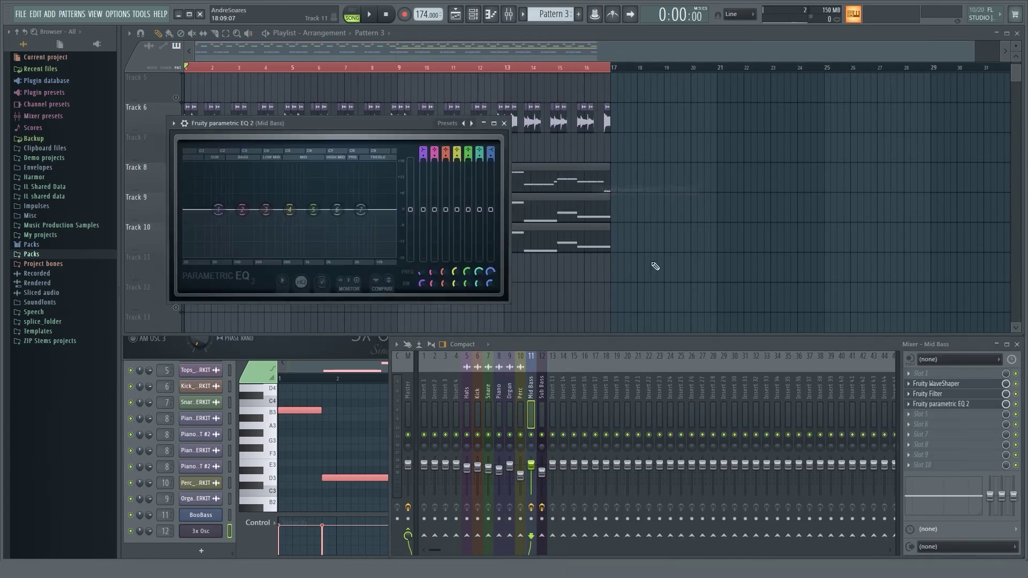
{"action": "left_click", "coordinate": [471, 124]}
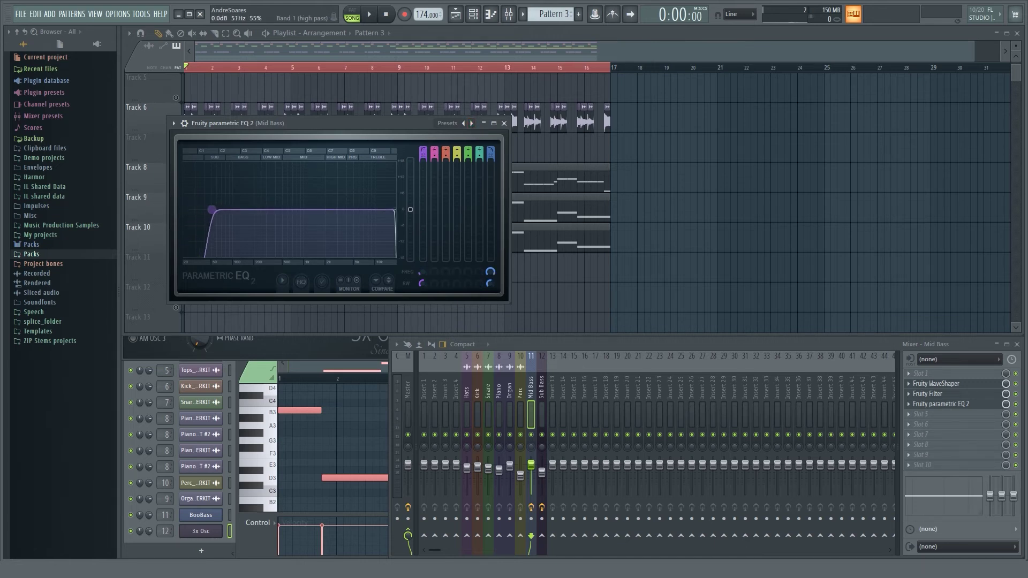
Raise the Mid Bass EQ's band 1 high-pass cutoff to just under 100 Hz and fine-tune the Mid Bass fader during playback.
{"action": "left_click_drag", "start_coordinate": [233, 231], "coordinate": [232, 232]}
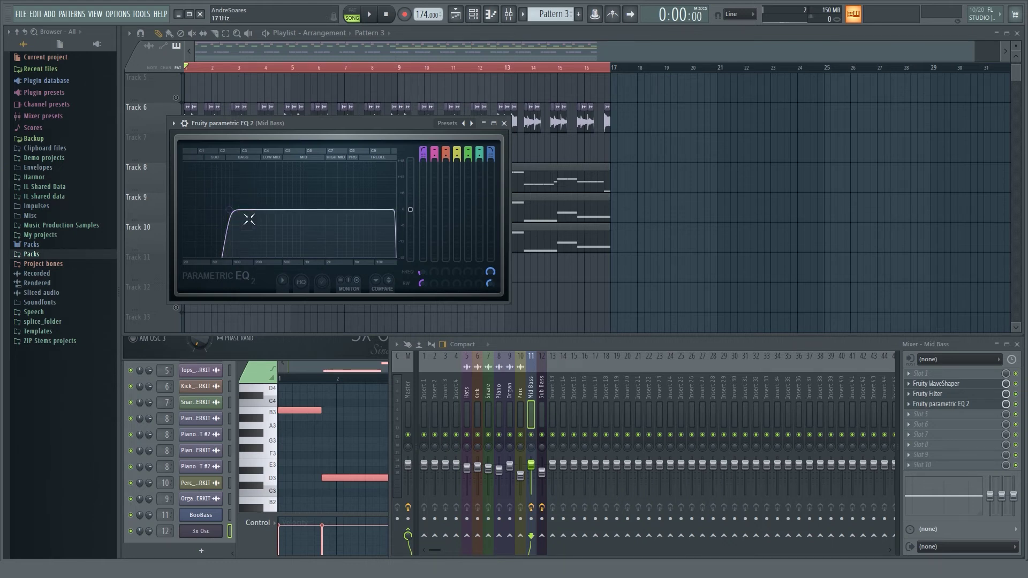
{"action": "left_click", "coordinate": [375, 16]}
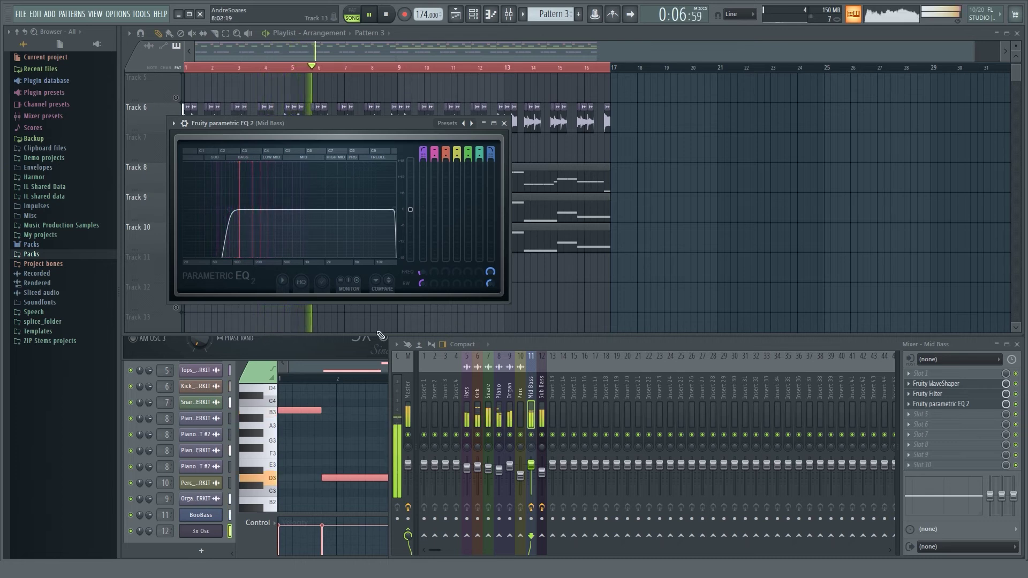
{"action": "left_click", "coordinate": [542, 435]}
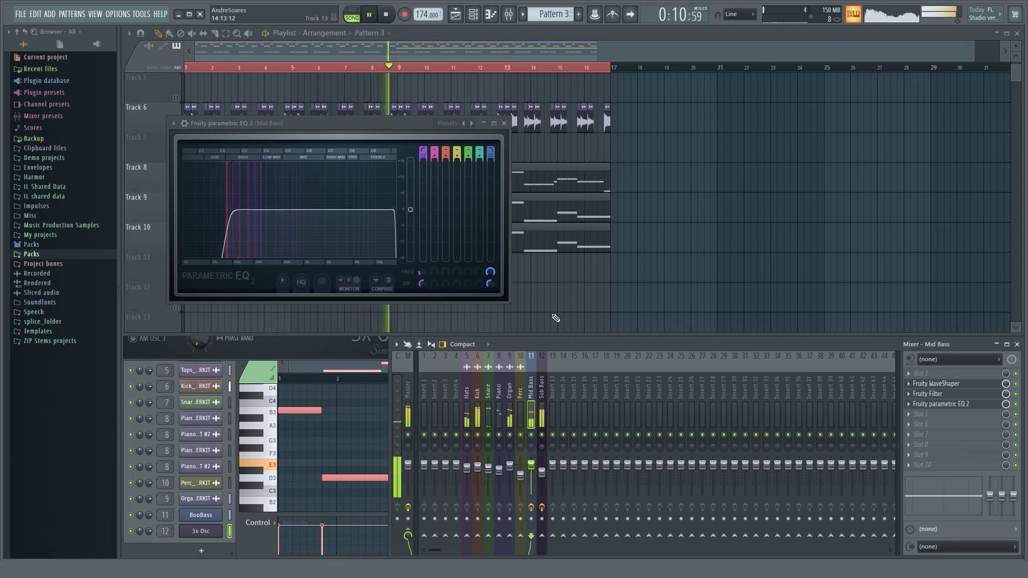
{"action": "left_click_drag", "start_coordinate": [531, 466], "coordinate": [531, 467]}
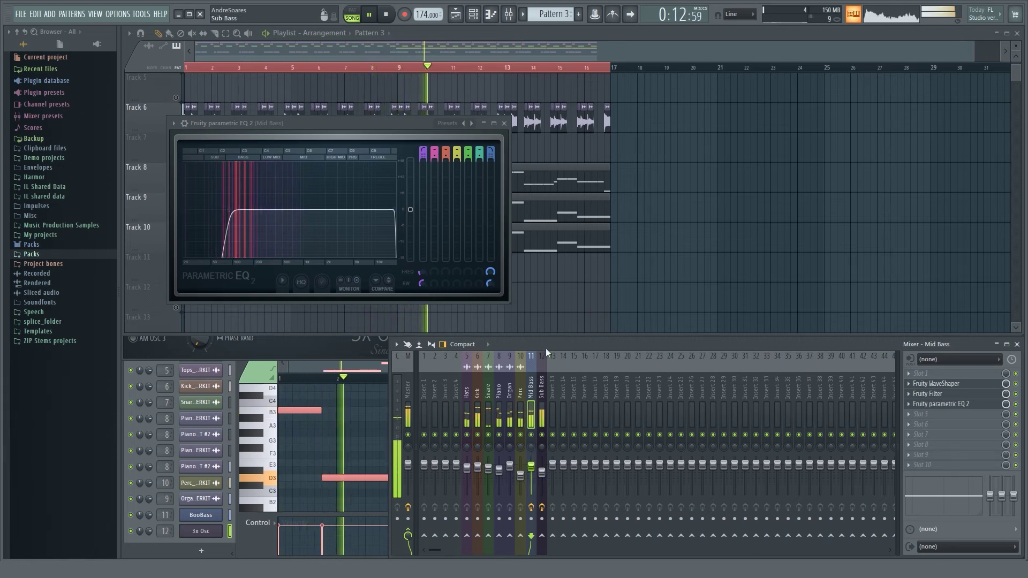
{"action": "right_click", "coordinate": [558, 305]}
{"action": "key", "text": "space"}
Switch to the starter kit folder in File Explorer and place the Guitar_01 sample on playlist Track 13 at bar 1.
{"action": "scroll", "coordinate": [558, 306], "scroll_direction": "down", "scroll_amount": 2}
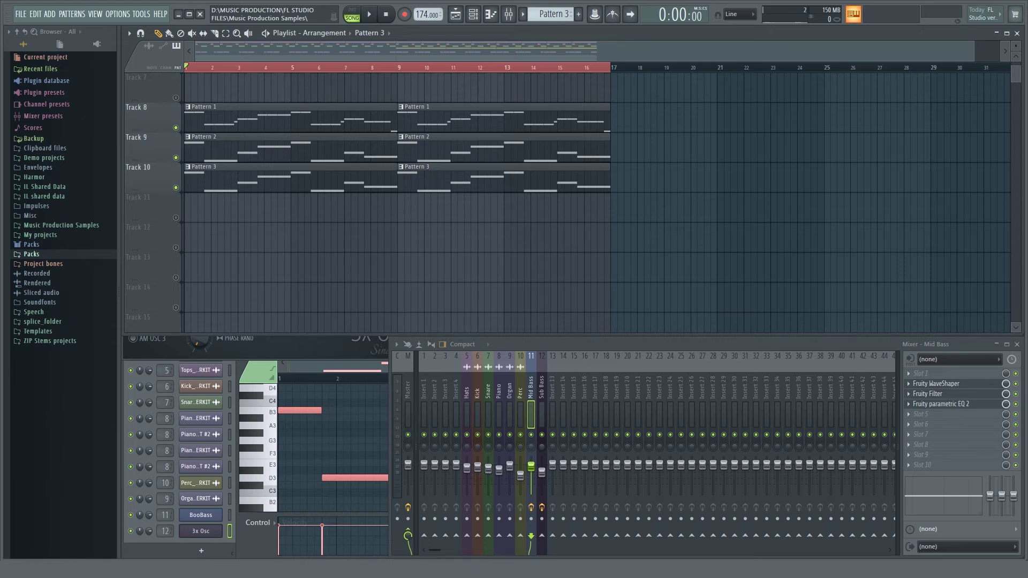
{"action": "key", "text": "alt+Tab"}
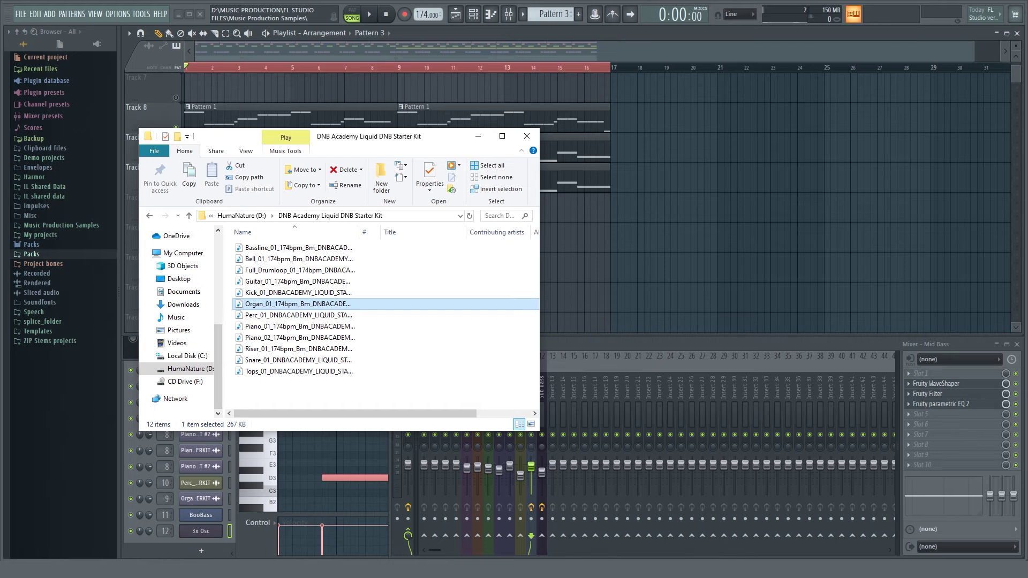
{"action": "left_click", "coordinate": [264, 284]}
{"action": "left_click_drag", "start_coordinate": [263, 287], "coordinate": [184, 280]}
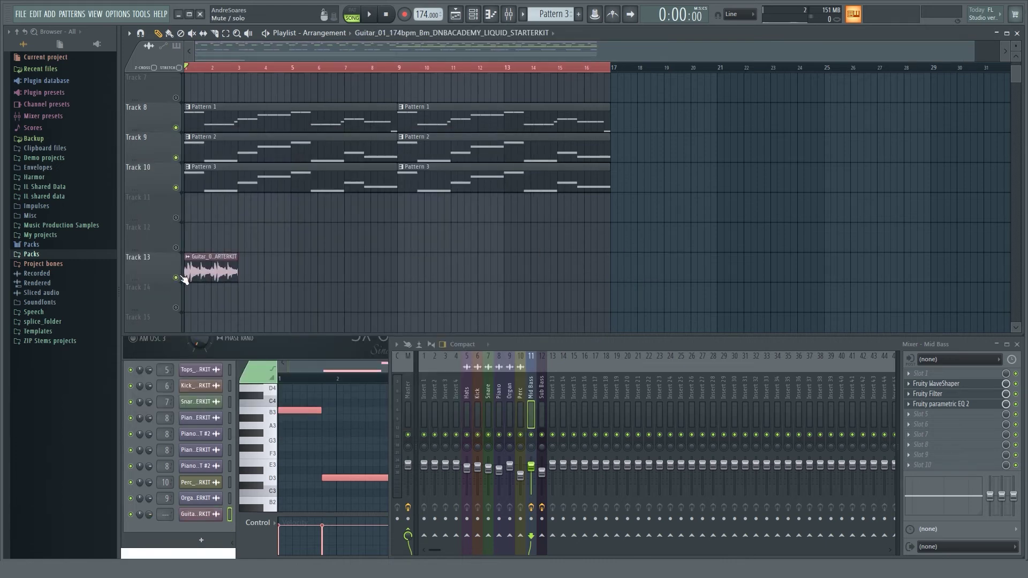
Open the guitar clip's sampler settings, preview the sample and reverse it.
{"action": "double_click", "coordinate": [211, 273]}
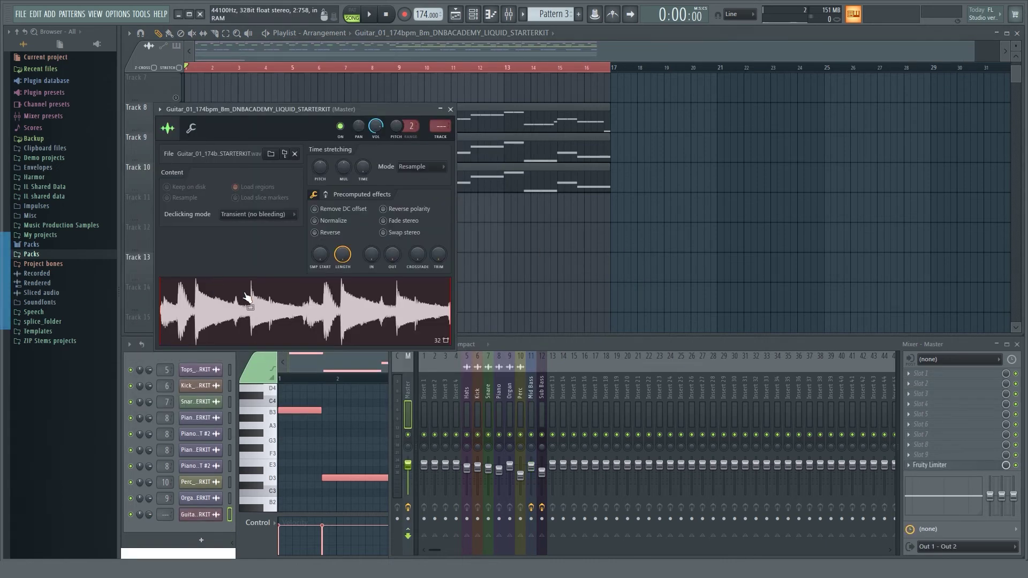
{"action": "left_click", "coordinate": [315, 318]}
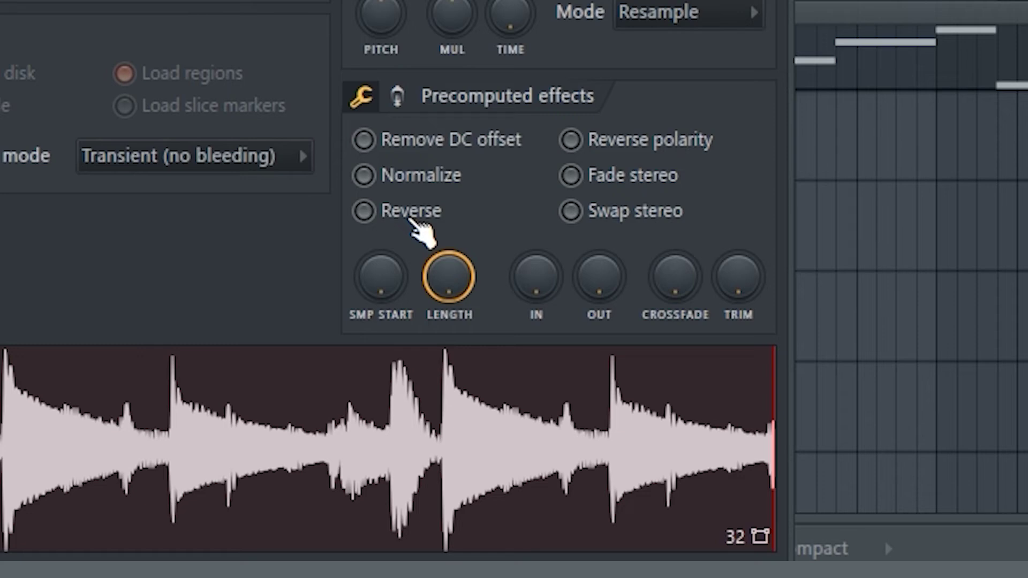
{"action": "left_click", "coordinate": [413, 221]}
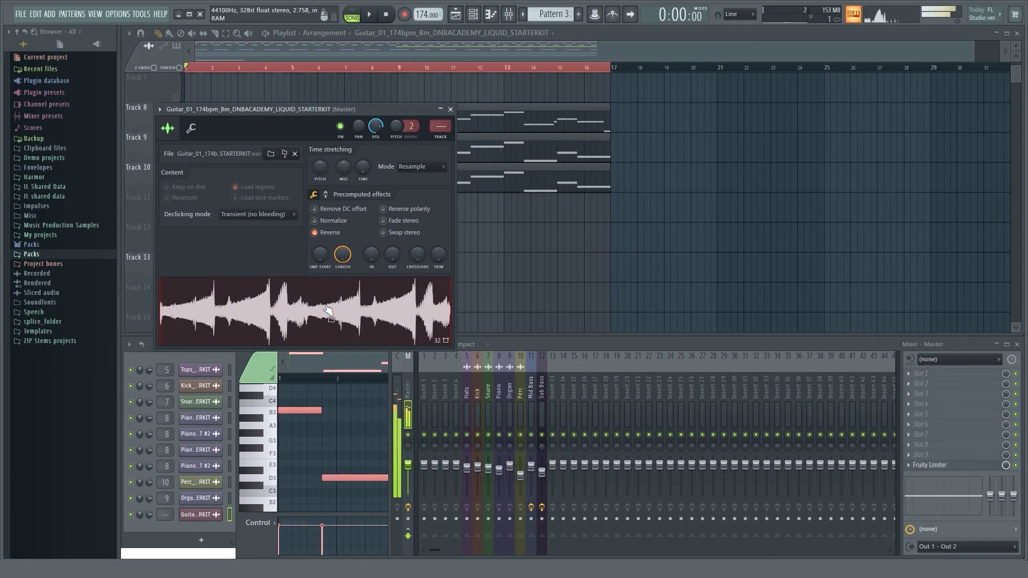
Route the guitar channel to mixer track 13 and name that track "Pad".
{"action": "key", "text": "ctrl+shift+l"}
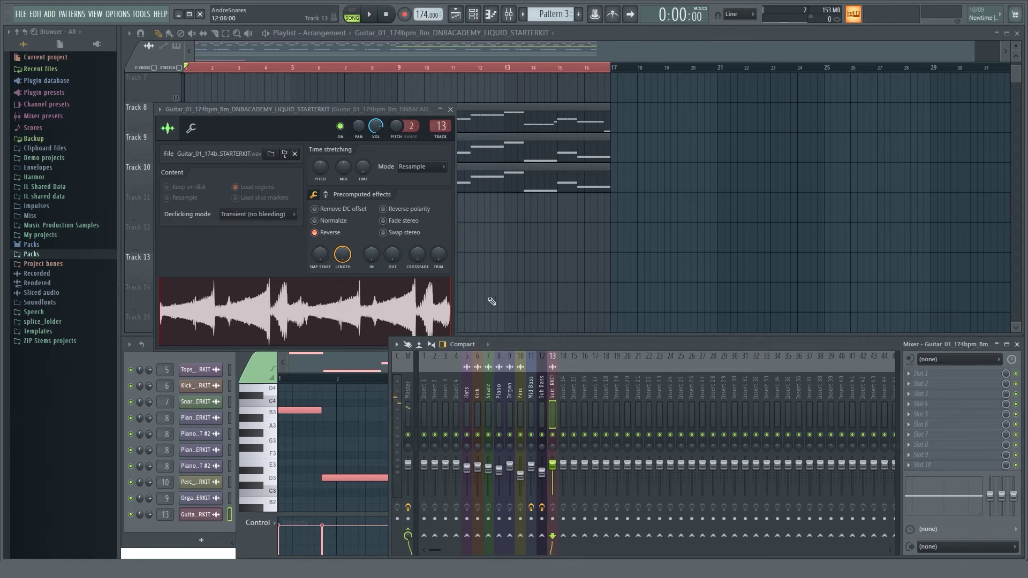
{"action": "double_click", "coordinate": [553, 384]}
{"action": "type", "text": "Pad"}
{"action": "key", "text": "Return"}
Close the sampler settings and repeat the guitar clip along Track 13 to fill bars 1 through 16.
{"action": "right_click", "coordinate": [520, 269]}
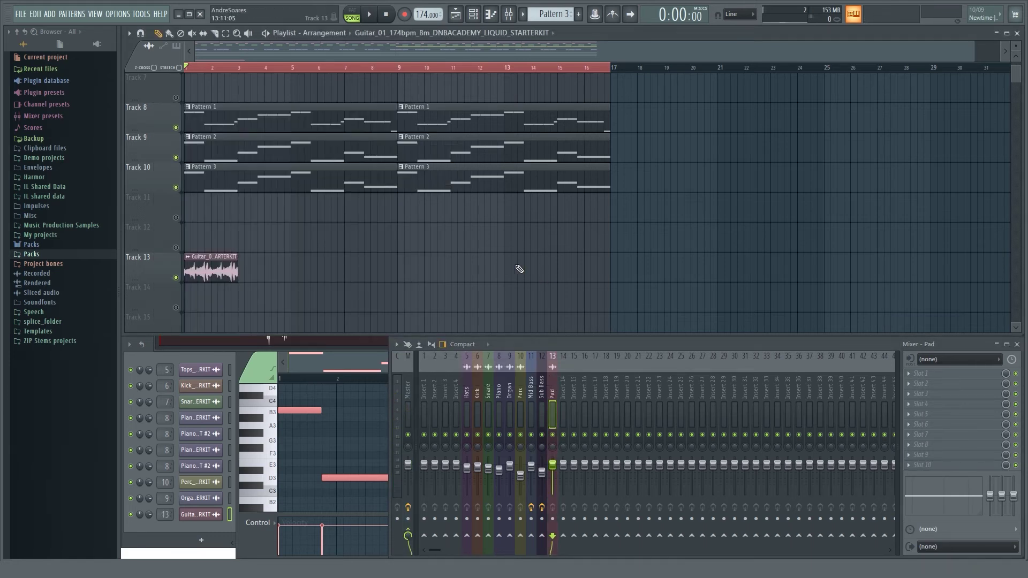
{"action": "left_click_drag", "start_coordinate": [218, 275], "coordinate": [311, 285]}
{"action": "left_click_drag", "start_coordinate": [215, 273], "coordinate": [429, 290]}
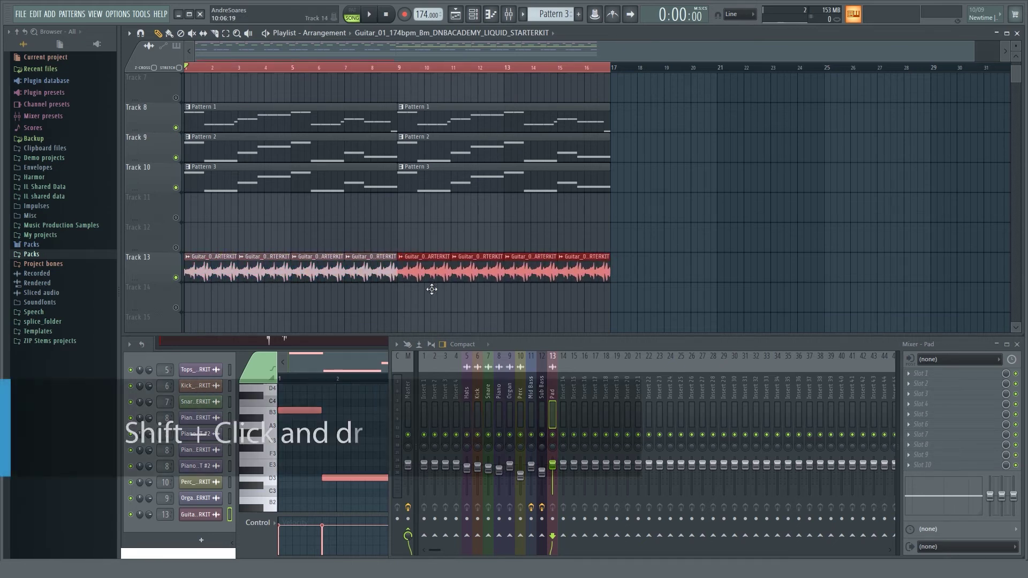
Lower the Pad track's mixer fader to about -9.3 dB while listening to the arrangement.
{"action": "left_click_drag", "start_coordinate": [554, 464], "coordinate": [554, 467]}
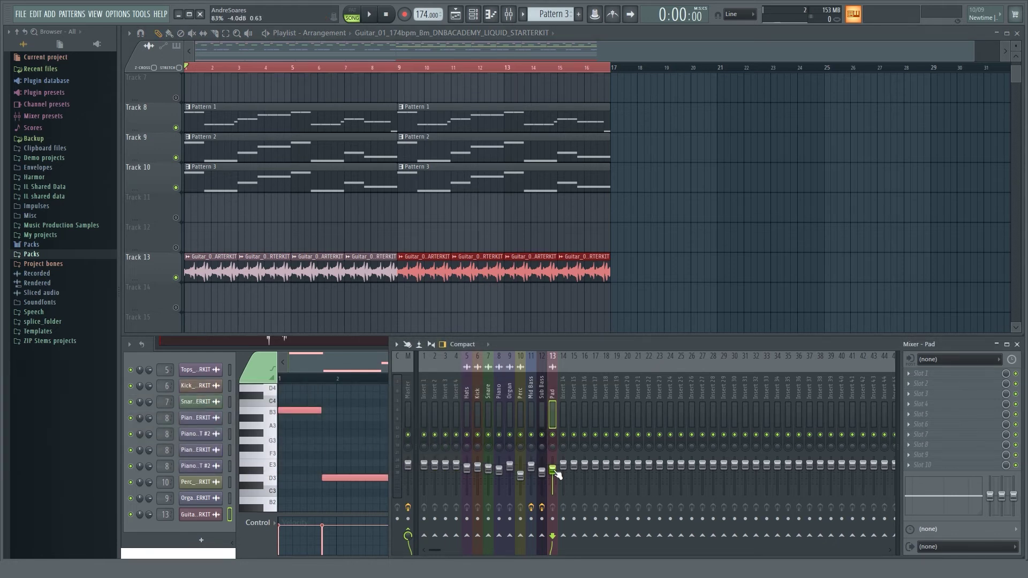
{"action": "key", "text": "space"}
{"action": "left_click_drag", "start_coordinate": [554, 469], "coordinate": [557, 478]}
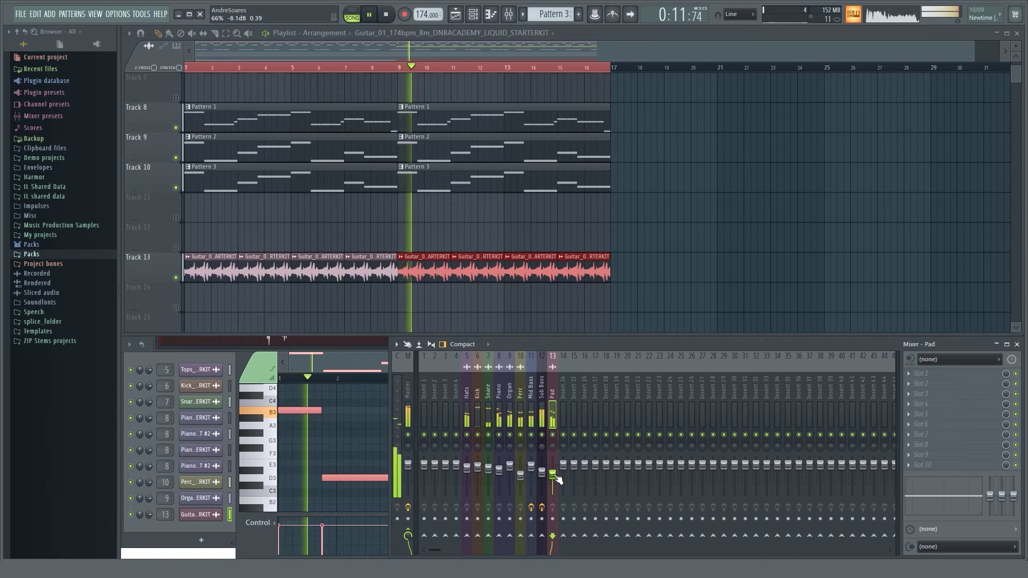
{"action": "scroll", "coordinate": [557, 480], "scroll_direction": "down", "scroll_amount": 2}
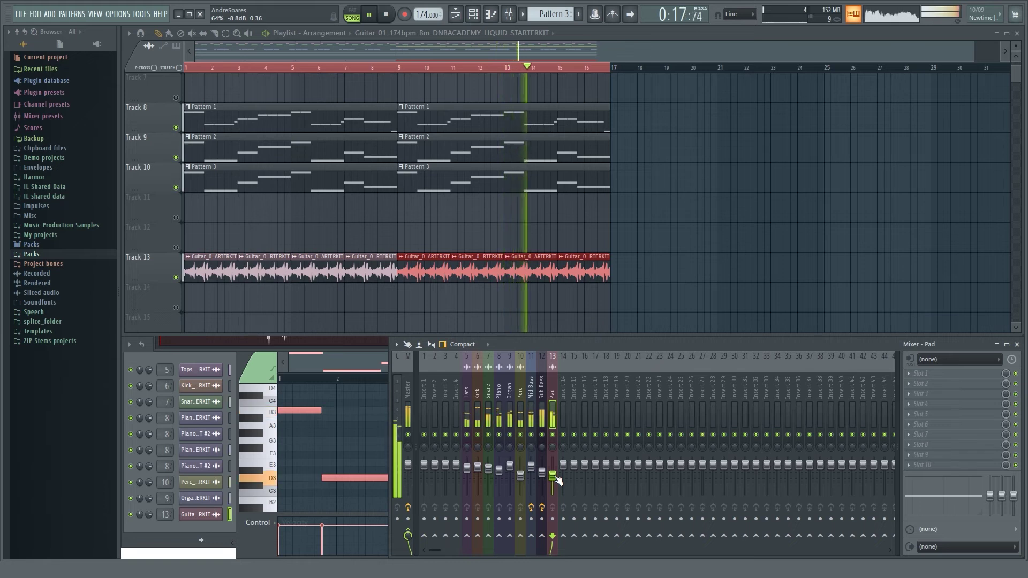
{"action": "scroll", "coordinate": [557, 480], "scroll_direction": "down", "scroll_amount": 2}
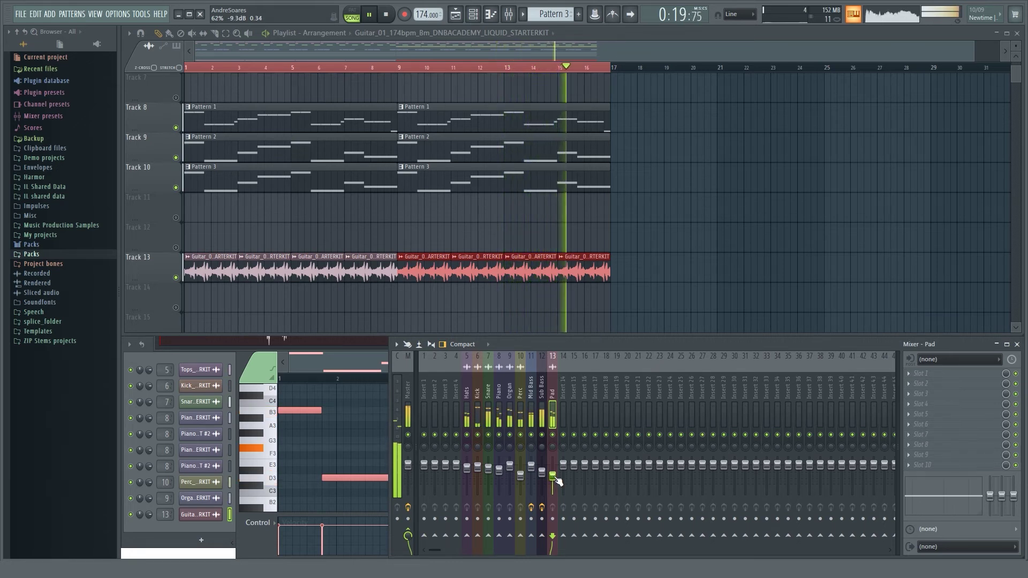
{"action": "key", "text": "space"}
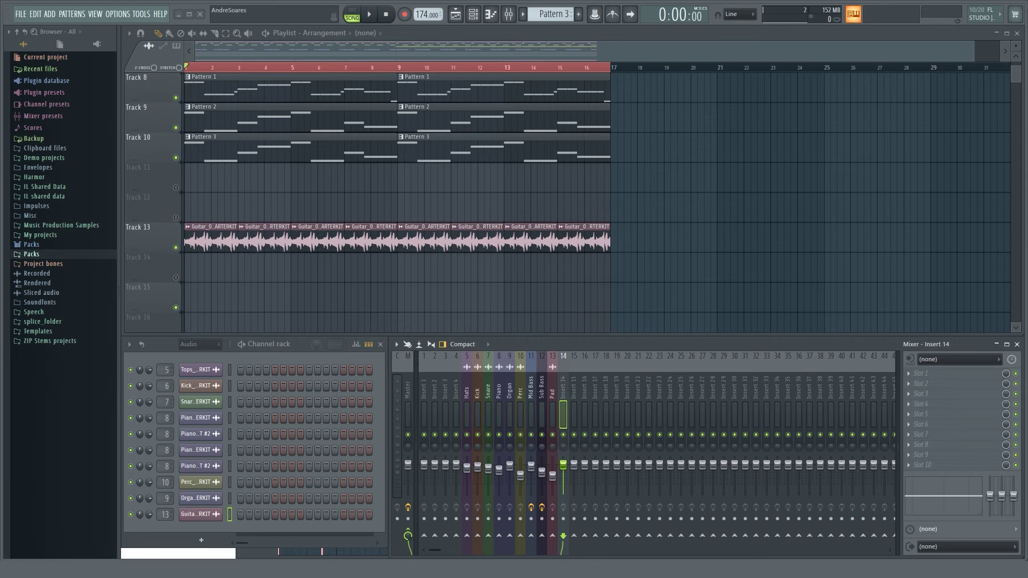
From the starter kit folder in File Explorer, place the Bell_01 sample on Track 15 at bar 1 and reverse it.
{"action": "key", "text": "alt+Tab"}
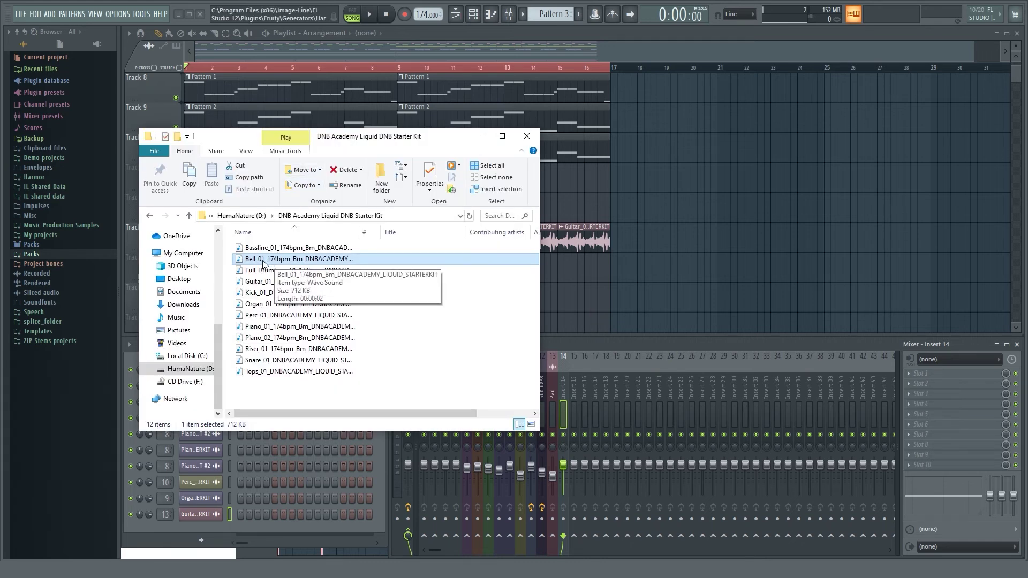
{"action": "left_click_drag", "start_coordinate": [263, 261], "coordinate": [198, 305]}
{"action": "double_click", "coordinate": [213, 302]}
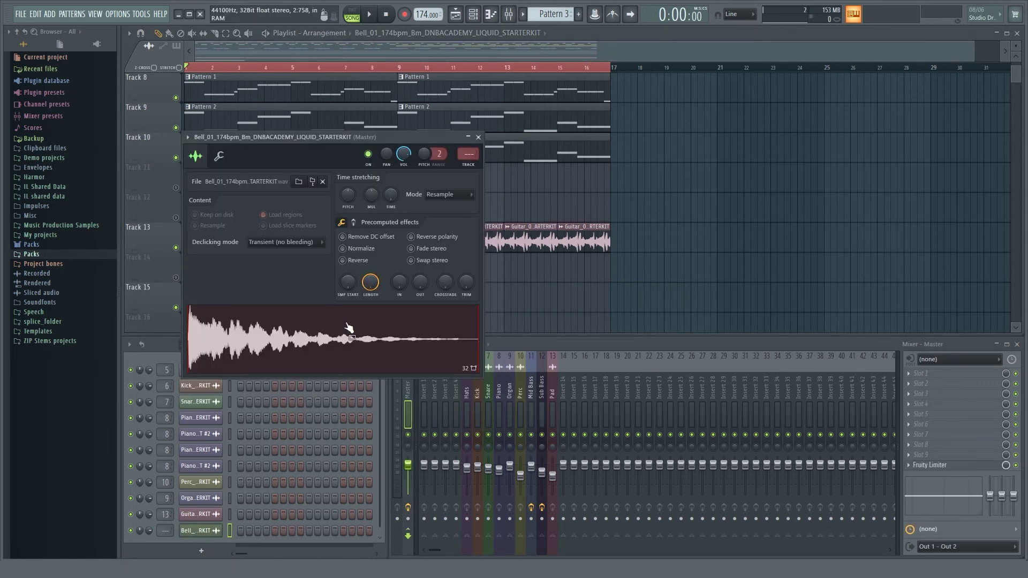
{"action": "left_click", "coordinate": [356, 340]}
{"action": "left_click", "coordinate": [367, 263]}
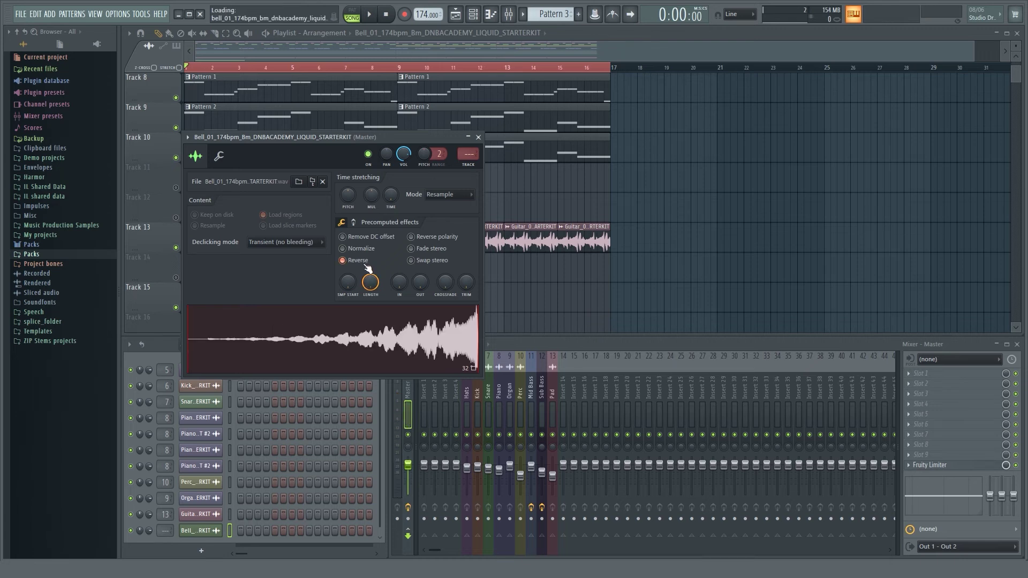
Preview the reversed bell sample, close its sampler settings and move its clip on Track 15 to bar 9.
{"action": "left_click", "coordinate": [390, 342]}
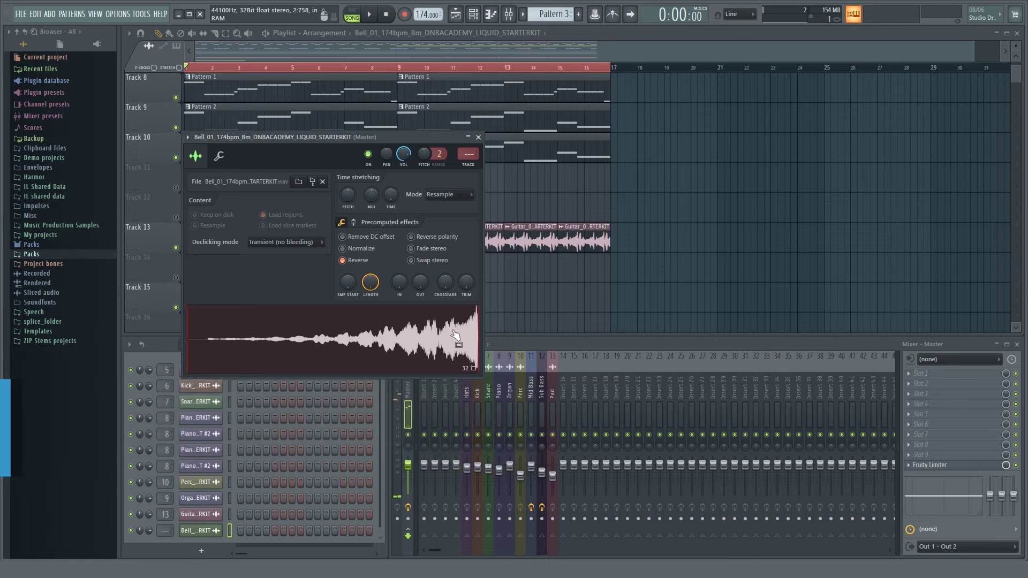
{"action": "right_click", "coordinate": [544, 308]}
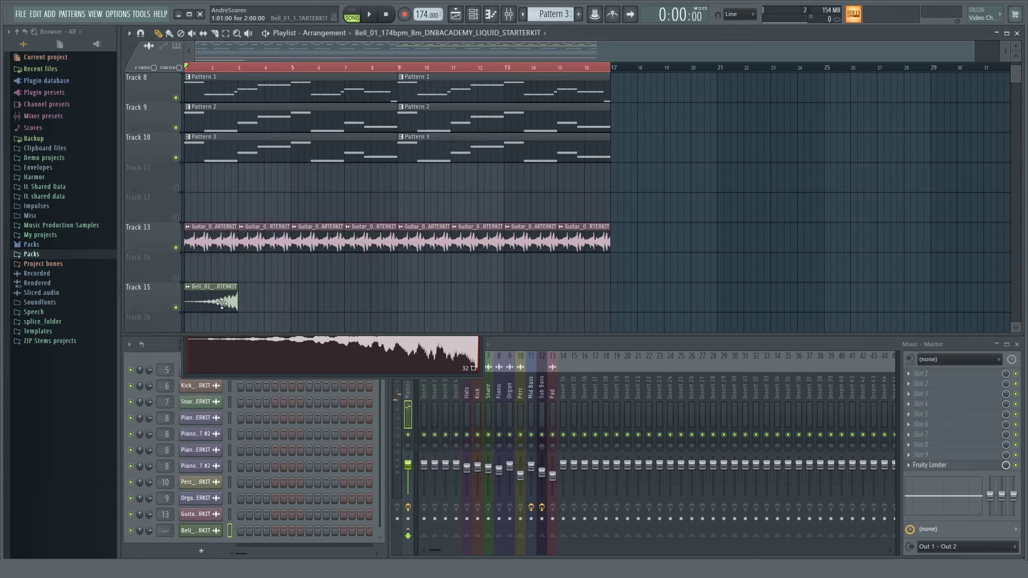
{"action": "left_click_drag", "start_coordinate": [218, 304], "coordinate": [427, 300]}
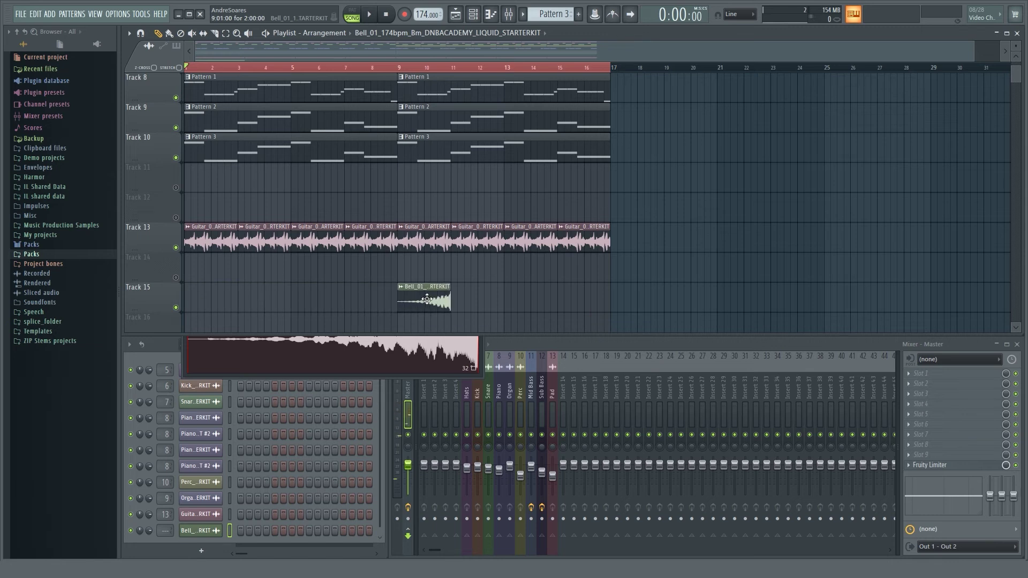
Repeat the reversed bell clip along Track 15 to fill bars 9 through 16.
{"action": "scroll", "coordinate": [421, 294], "scroll_direction": "up", "scroll_amount": 7}
{"action": "left_click_drag", "start_coordinate": [401, 165], "coordinate": [389, 185]}
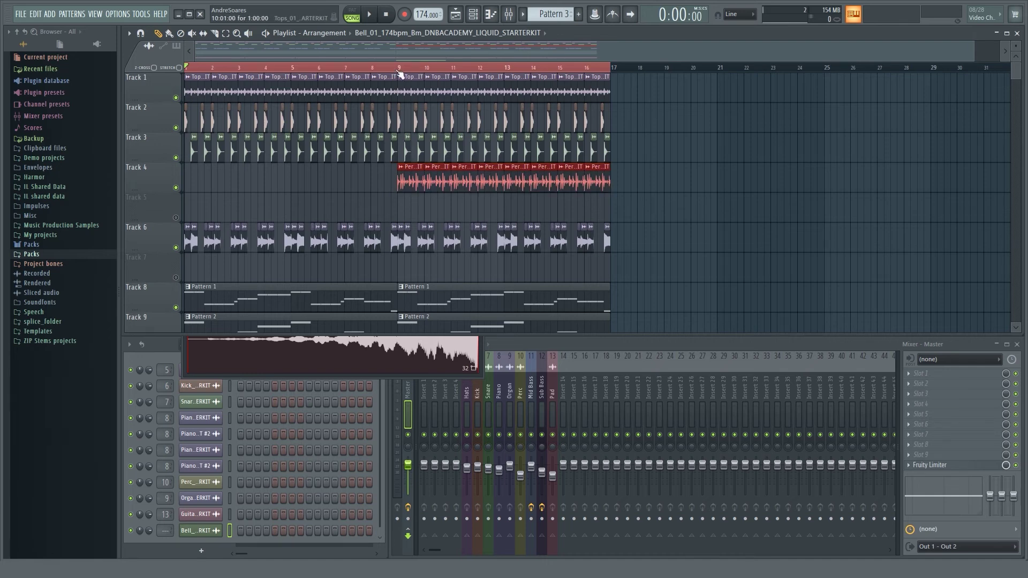
{"action": "scroll", "coordinate": [376, 178], "scroll_direction": "down", "scroll_amount": 10}
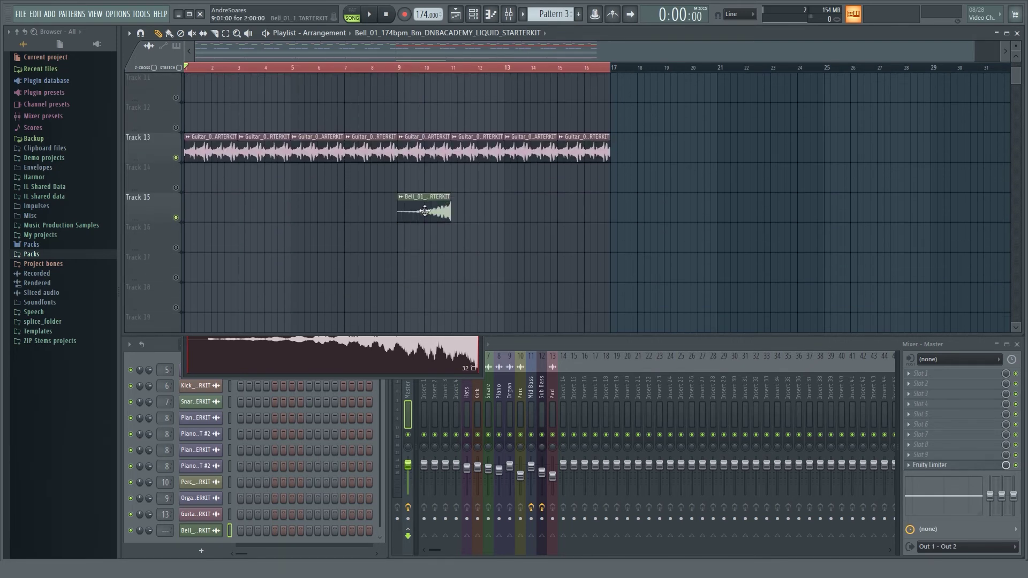
{"action": "left_click", "coordinate": [424, 206]}
{"action": "scroll", "coordinate": [426, 209], "scroll_direction": "up", "scroll_amount": 2}
{"action": "mouse_move", "coordinate": [429, 266]}
{"action": "left_mouse_down"}
{"action": "mouse_move", "coordinate": [600, 269]}
{"action": "mouse_move", "coordinate": [584, 268]}
{"action": "left_mouse_up"}
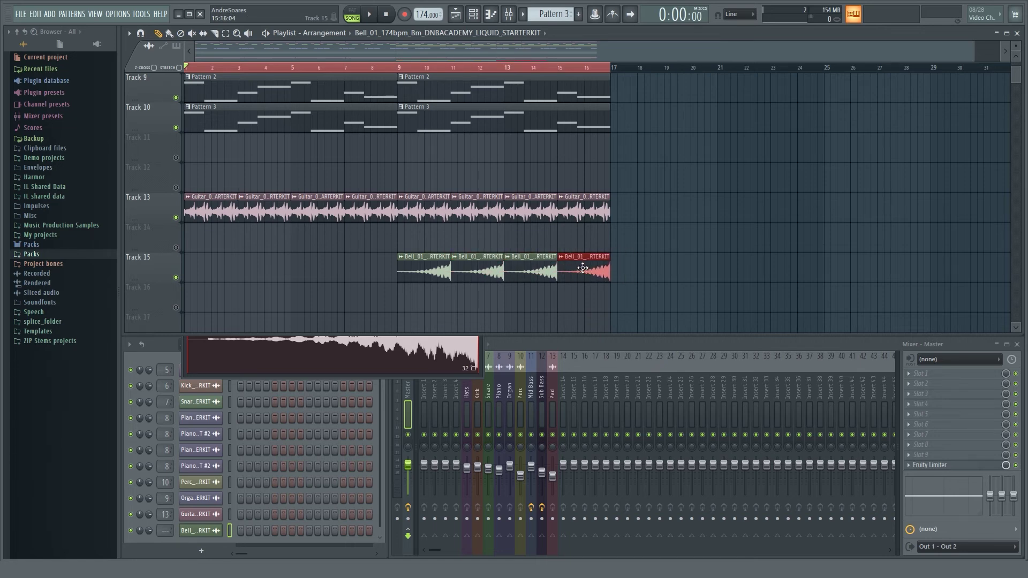
Route the bell channel to mixer track 14 and name that track "Reverse".
{"action": "scroll", "coordinate": [439, 159], "scroll_direction": "up", "scroll_amount": 5}
{"action": "scroll", "coordinate": [439, 159], "scroll_direction": "down", "scroll_amount": 8}
{"action": "scroll", "coordinate": [440, 159], "scroll_direction": "up", "scroll_amount": 2}
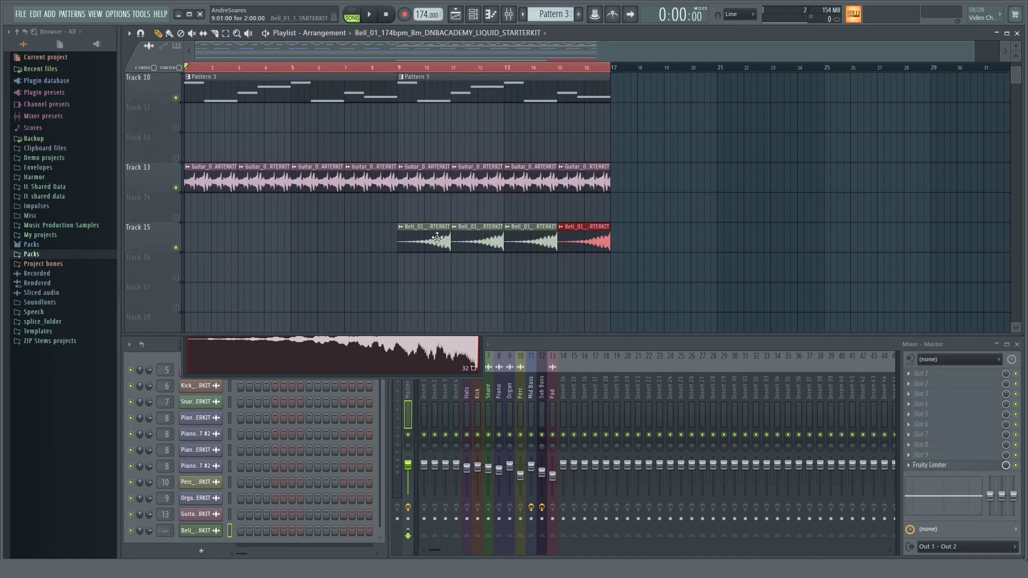
{"action": "double_click", "coordinate": [584, 241]}
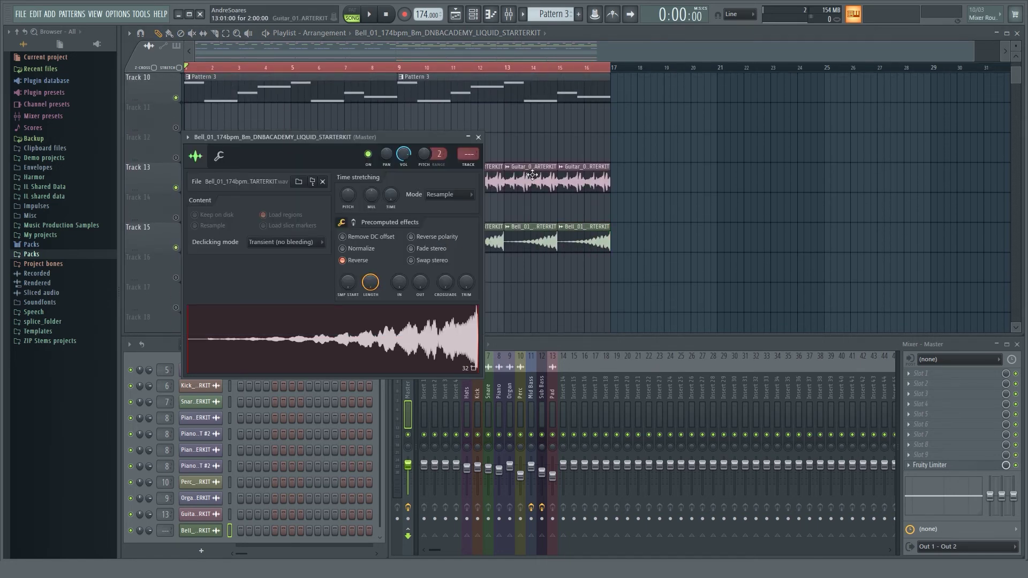
{"action": "left_click", "coordinate": [466, 164]}
{"action": "middle_click", "coordinate": [566, 385]}
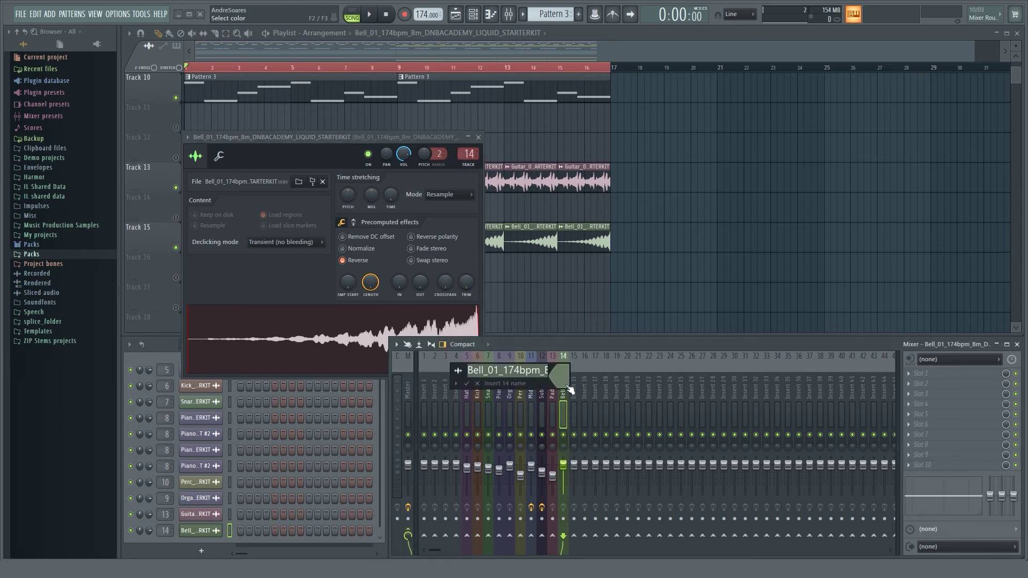
{"action": "key", "text": "Return"}
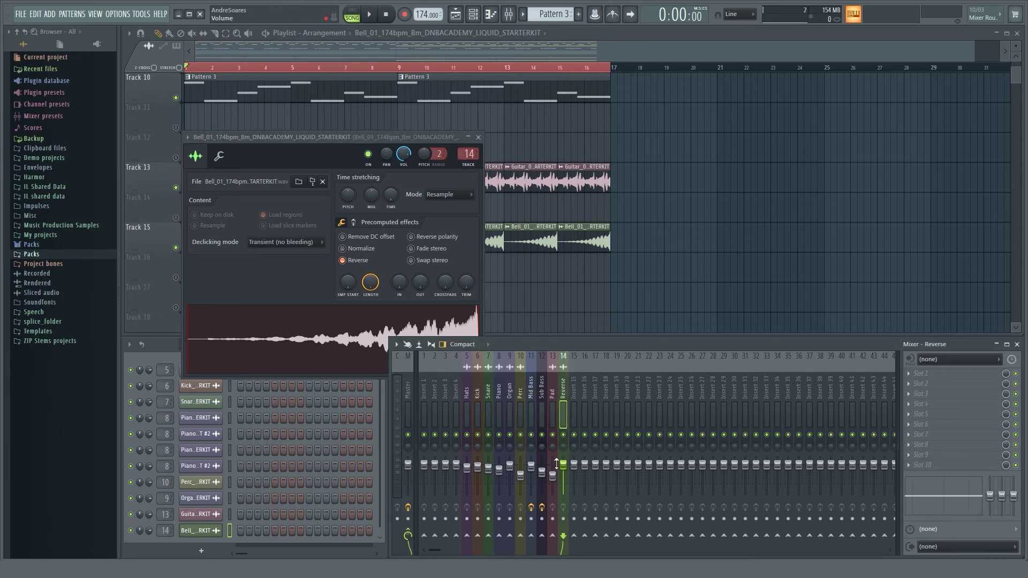
Lower the Reverse track's mixer fader slightly and play the arrangement from the start to check the bell's level.
{"action": "left_click_drag", "start_coordinate": [557, 464], "coordinate": [557, 469]}
{"action": "left_click", "coordinate": [185, 53]}
{"action": "key", "text": "space"}
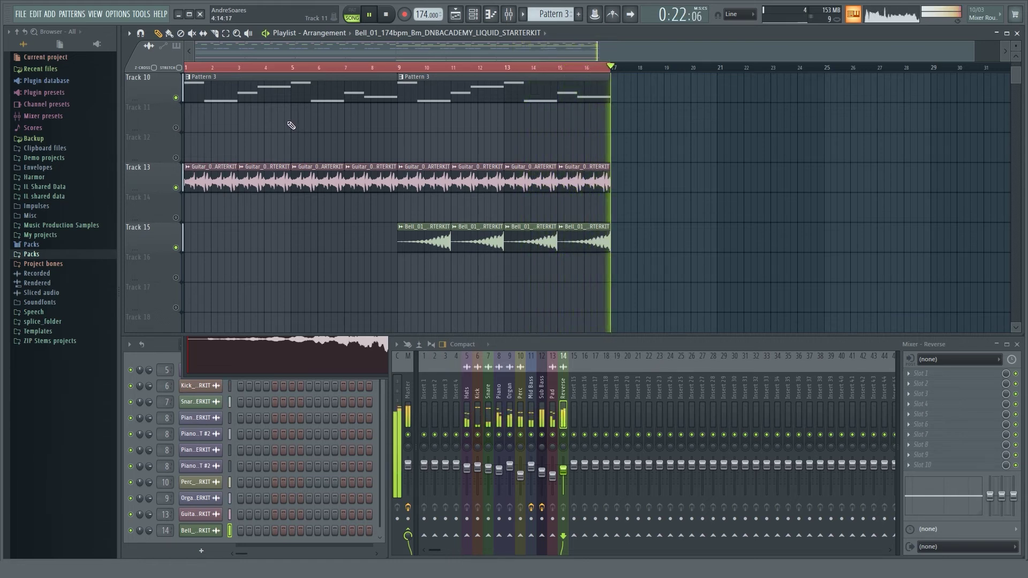
{"action": "key", "text": "space"}
Look over the arrangement from the drum tracks down to the reversed bell clips.
{"action": "scroll", "coordinate": [299, 268], "scroll_direction": "up", "scroll_amount": 1}
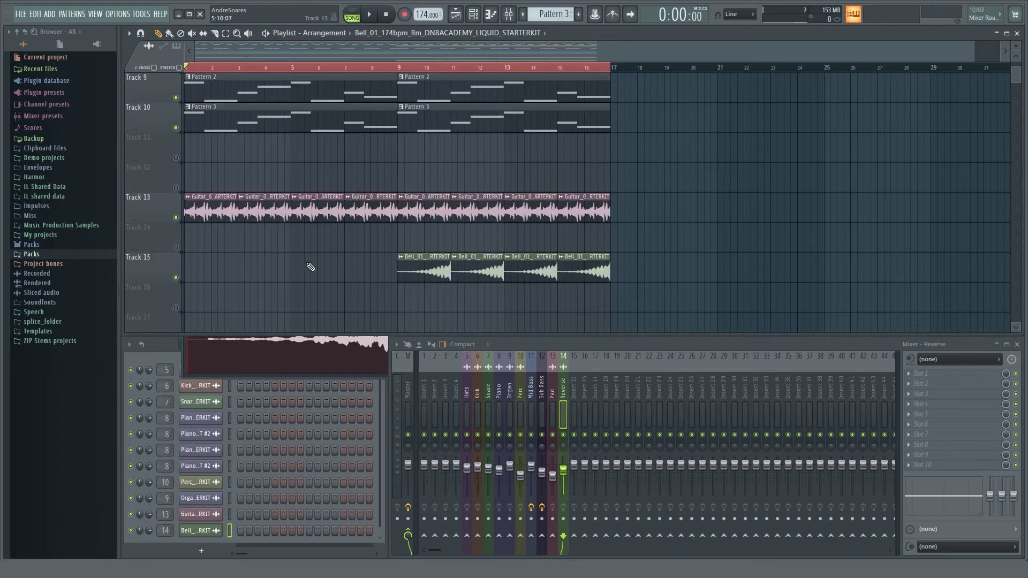
{"action": "scroll", "coordinate": [313, 266], "scroll_direction": "up", "scroll_amount": 8}
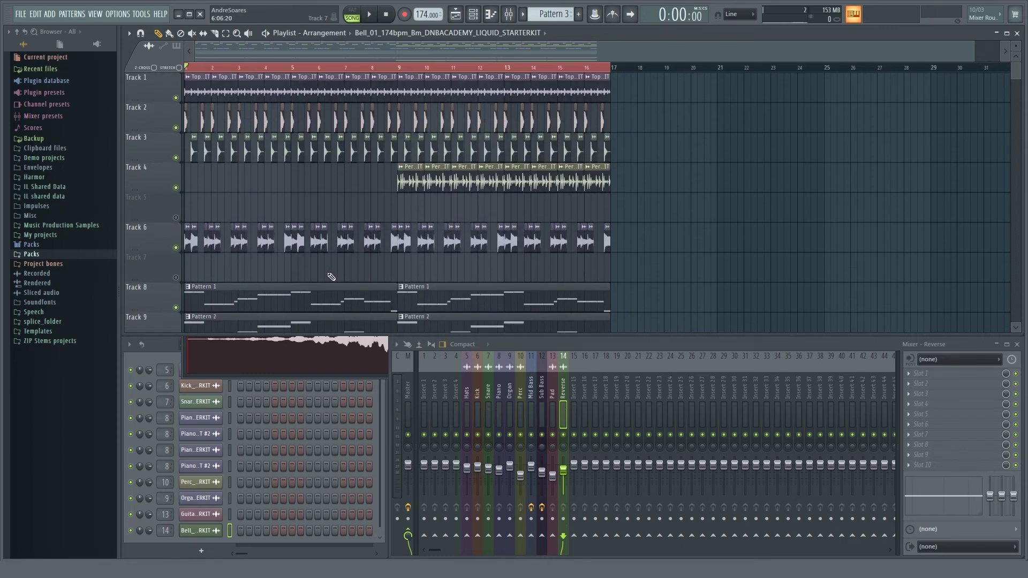
{"action": "scroll", "coordinate": [263, 200], "scroll_direction": "down", "scroll_amount": 4}
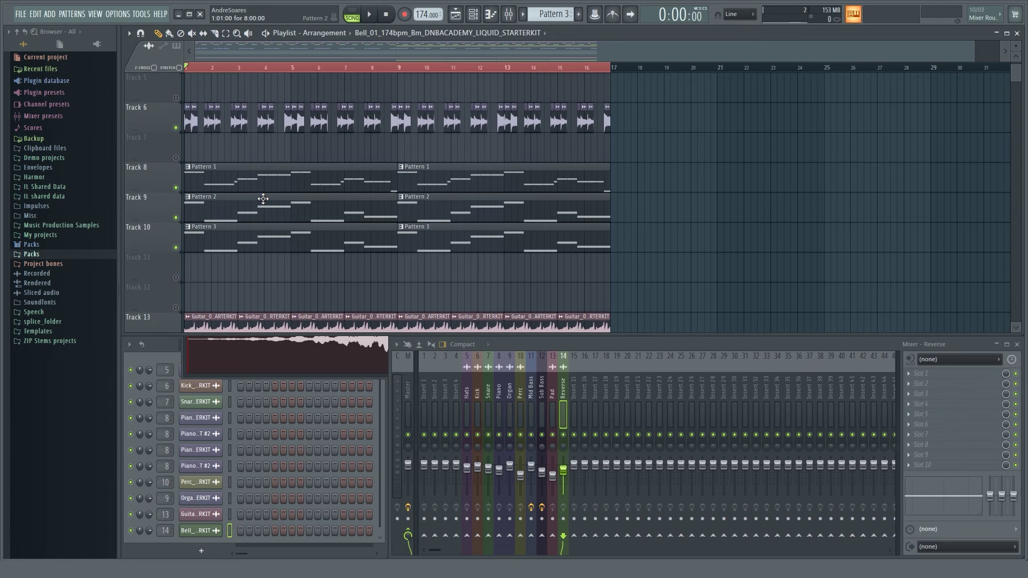
{"action": "scroll", "coordinate": [263, 200], "scroll_direction": "down", "scroll_amount": 4}
{"action": "scroll", "coordinate": [323, 218], "scroll_direction": "down", "scroll_amount": 4}
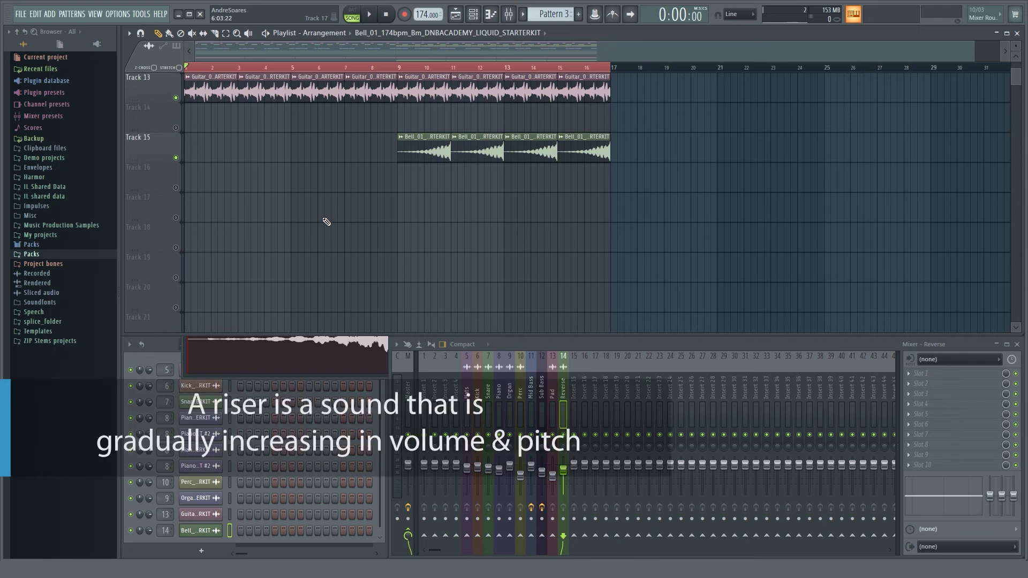
{"action": "scroll", "coordinate": [324, 221], "scroll_direction": "up", "scroll_amount": 3}
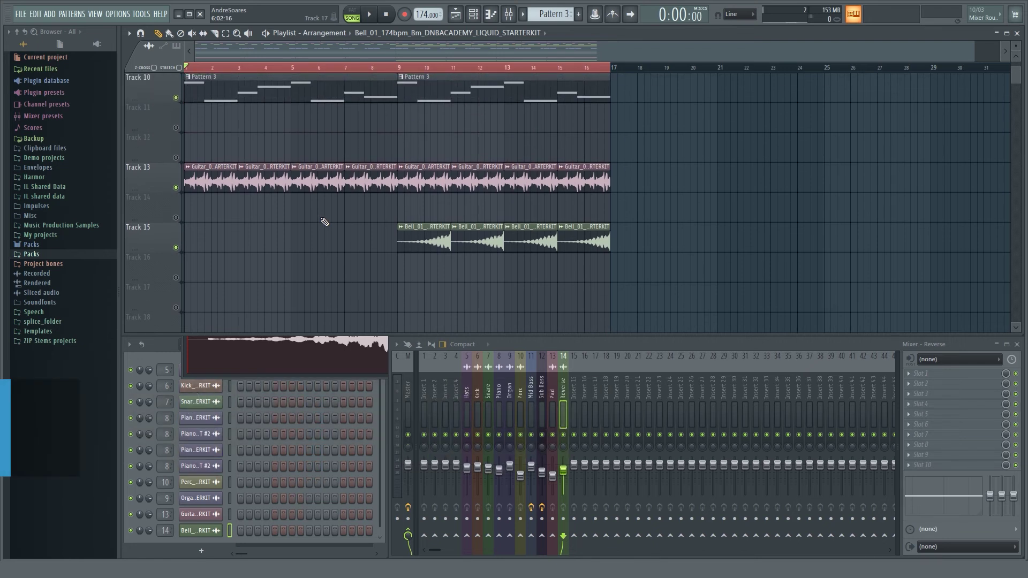
{"action": "scroll", "coordinate": [324, 221], "scroll_direction": "down", "scroll_amount": 2}
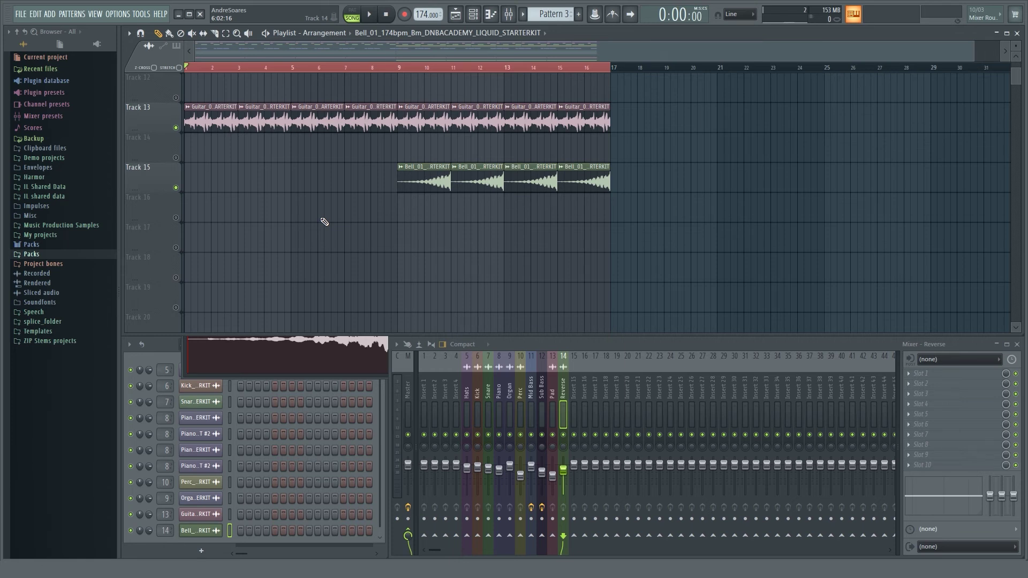
{"action": "scroll", "coordinate": [183, 321], "scroll_direction": "up", "scroll_amount": 1}
From the starter kit folder in File Explorer, place the Riser_01 sample on Track 17 at bar 9.
{"action": "key", "text": "alt+Tab"}
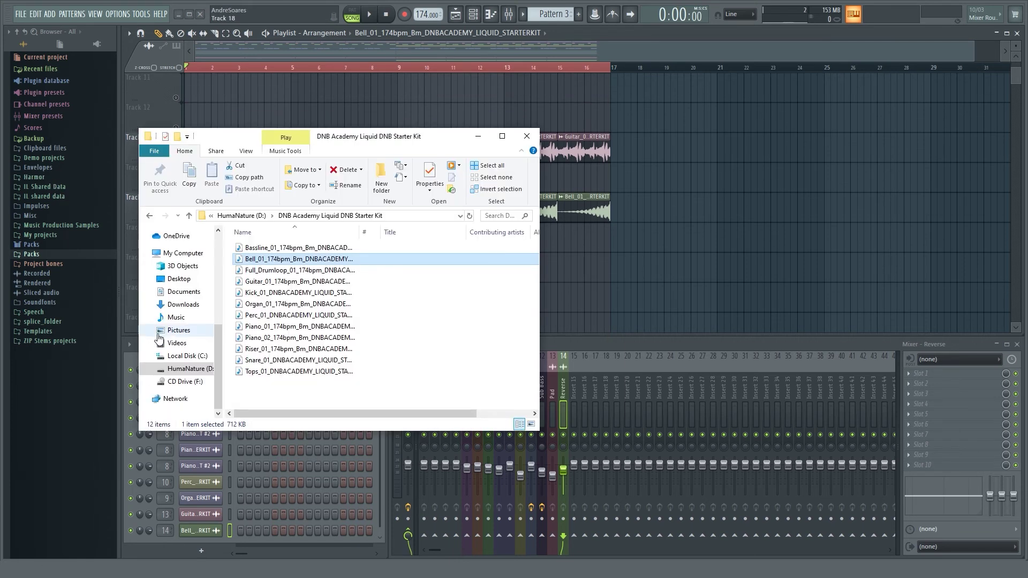
{"action": "left_click", "coordinate": [256, 351]}
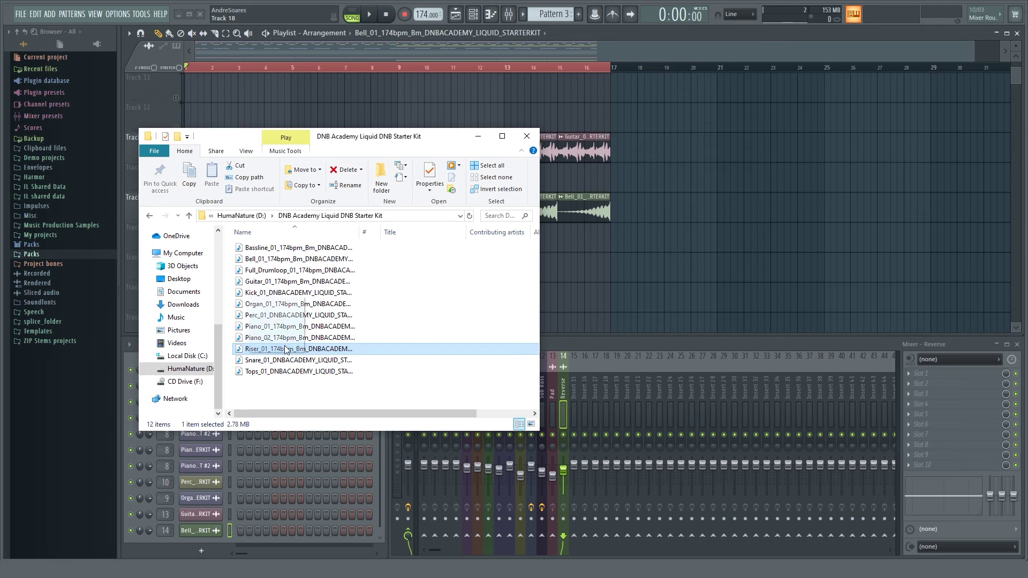
{"action": "left_click_drag", "start_coordinate": [663, 279], "coordinate": [447, 287]}
Route the riser channel to mixer track 15, name that track "Riser" and lower its fader to about -11.1 dB.
{"action": "double_click", "coordinate": [507, 264]}
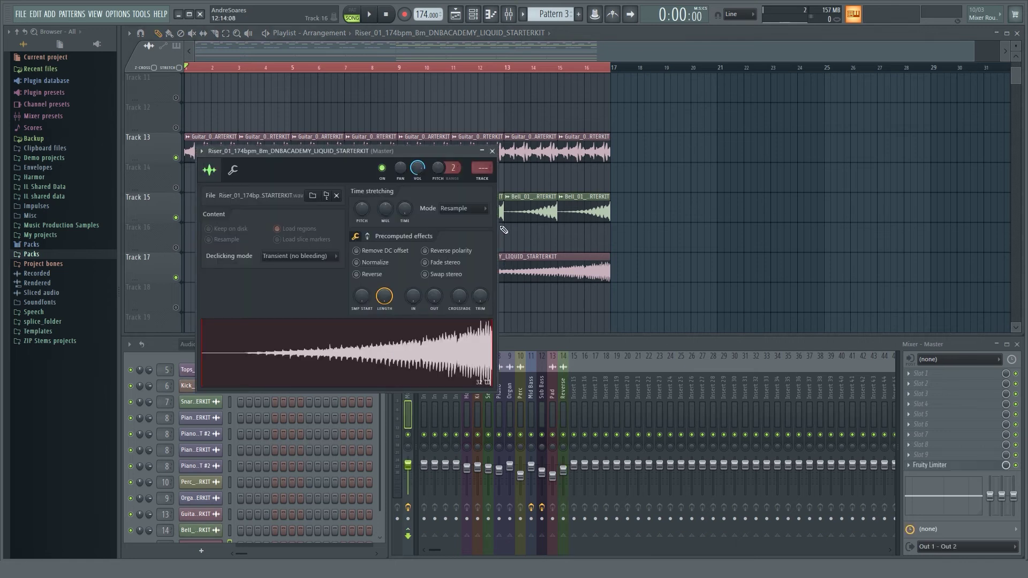
{"action": "left_click", "coordinate": [489, 179]}
{"action": "middle_click", "coordinate": [573, 408]}
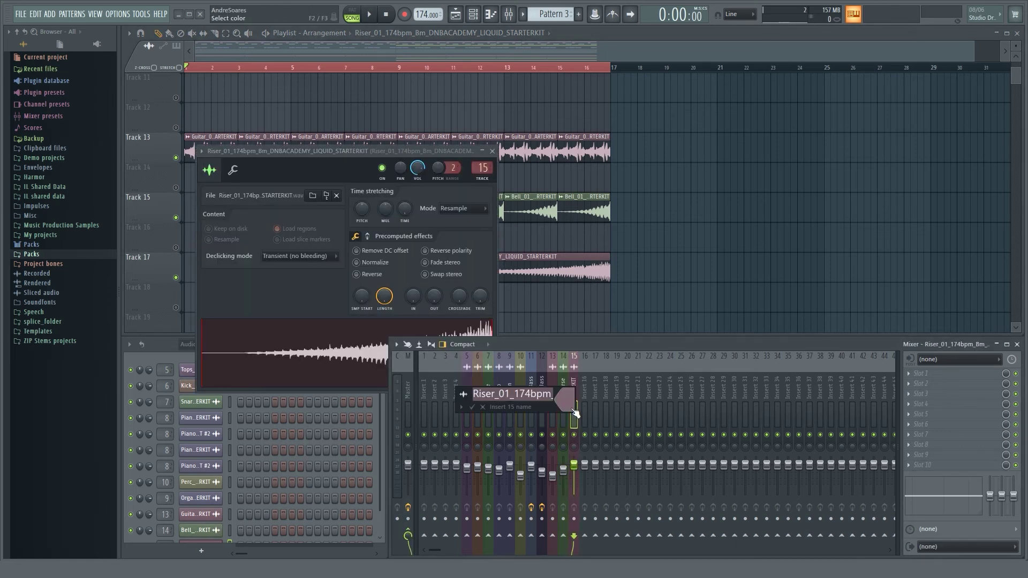
{"action": "type", "text": "Riser"}
{"action": "key", "text": "Return"}
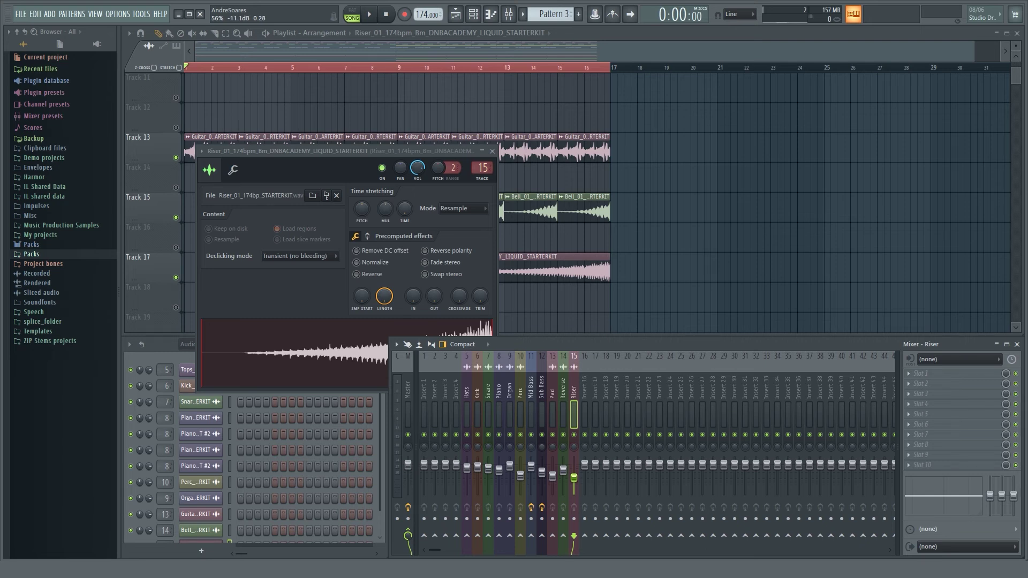
Close the riser's sampler settings and play the arrangement through to listen to the riser in the mix.
{"action": "left_click", "coordinate": [492, 151]}
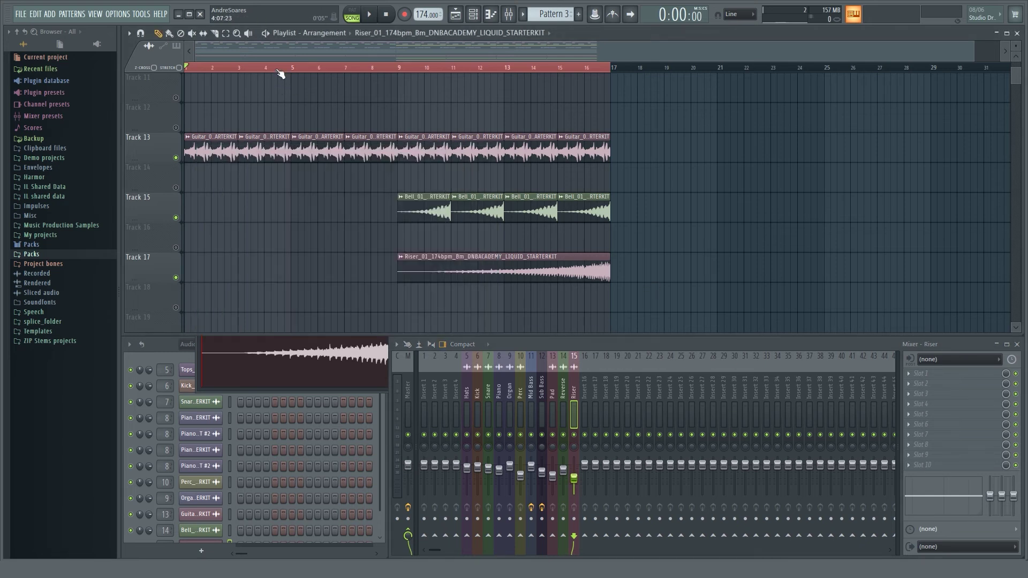
{"action": "key", "text": "space"}
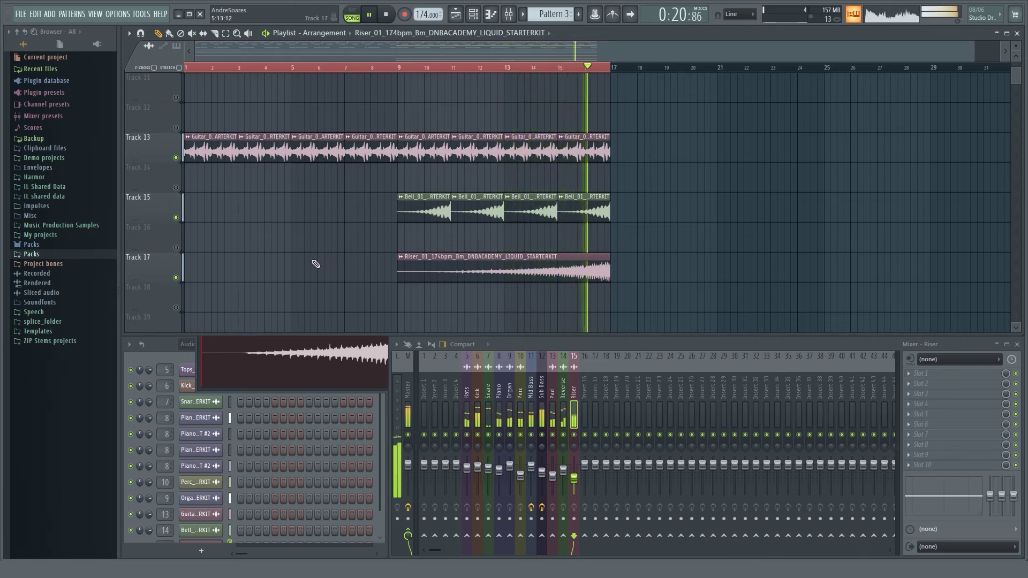
{"action": "scroll", "coordinate": [315, 265], "scroll_direction": "up", "scroll_amount": 1}
{"action": "scroll", "coordinate": [315, 264], "scroll_direction": "up", "scroll_amount": 1}
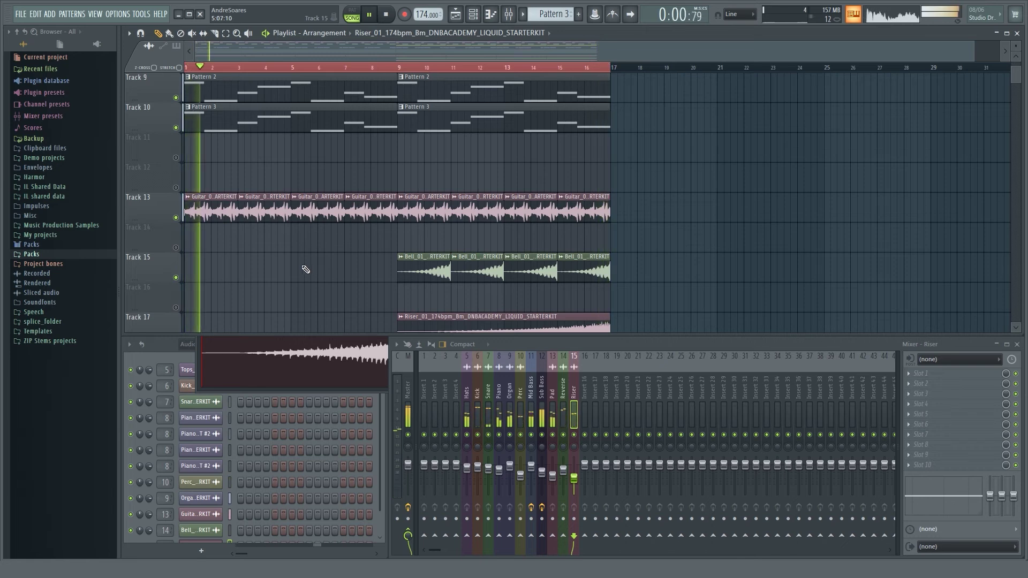
{"action": "key", "text": "space"}
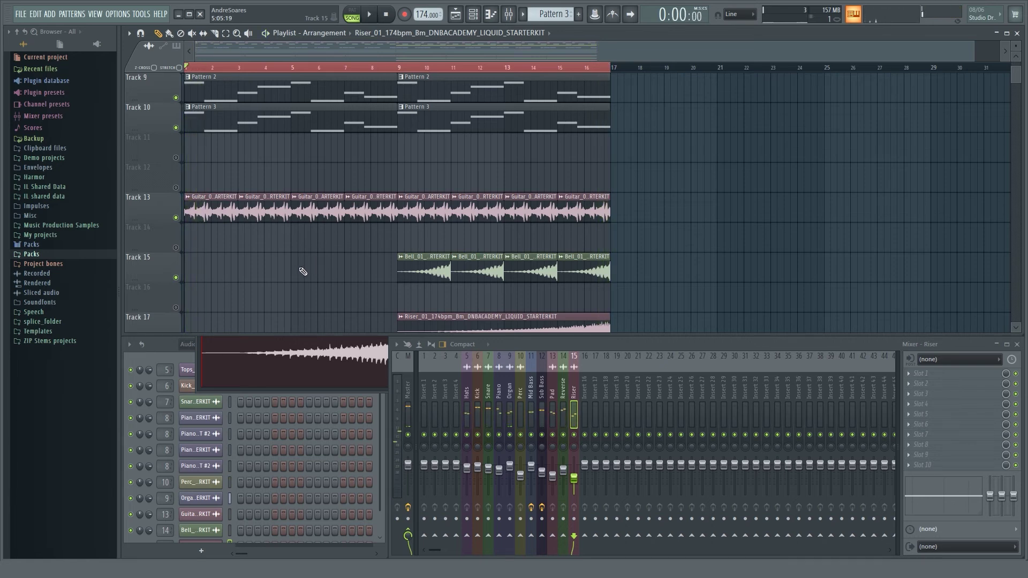
Review the layering and spacing of all clips in the arrangement, from the drums down to the riser.
{"action": "scroll", "coordinate": [332, 256], "scroll_direction": "up", "scroll_amount": 8}
{"action": "scroll", "coordinate": [338, 265], "scroll_direction": "down", "scroll_amount": 10}
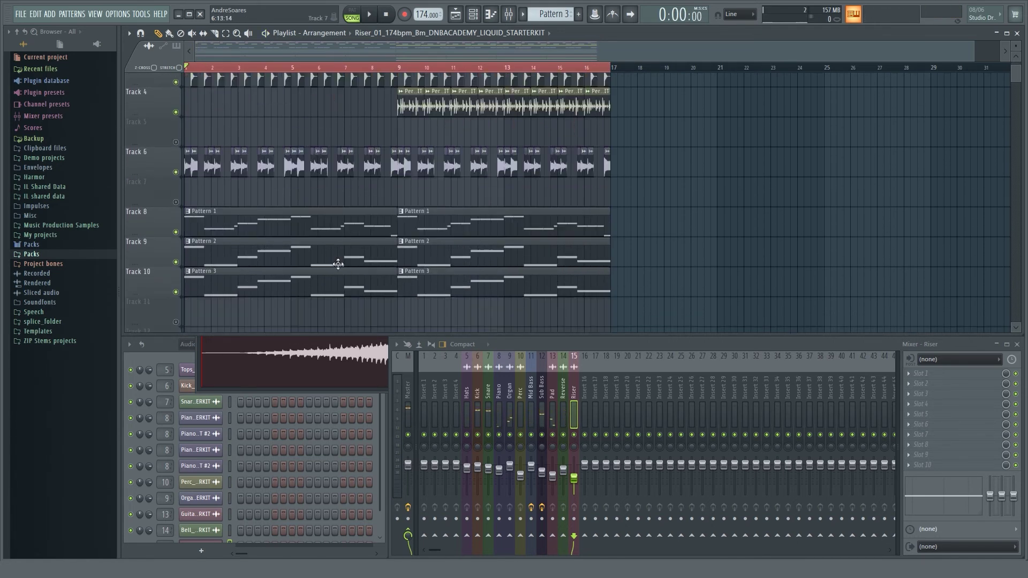
{"action": "scroll", "coordinate": [341, 269], "scroll_direction": "down", "scroll_amount": 1}
{"action": "scroll", "coordinate": [341, 268], "scroll_direction": "up", "scroll_amount": 10}
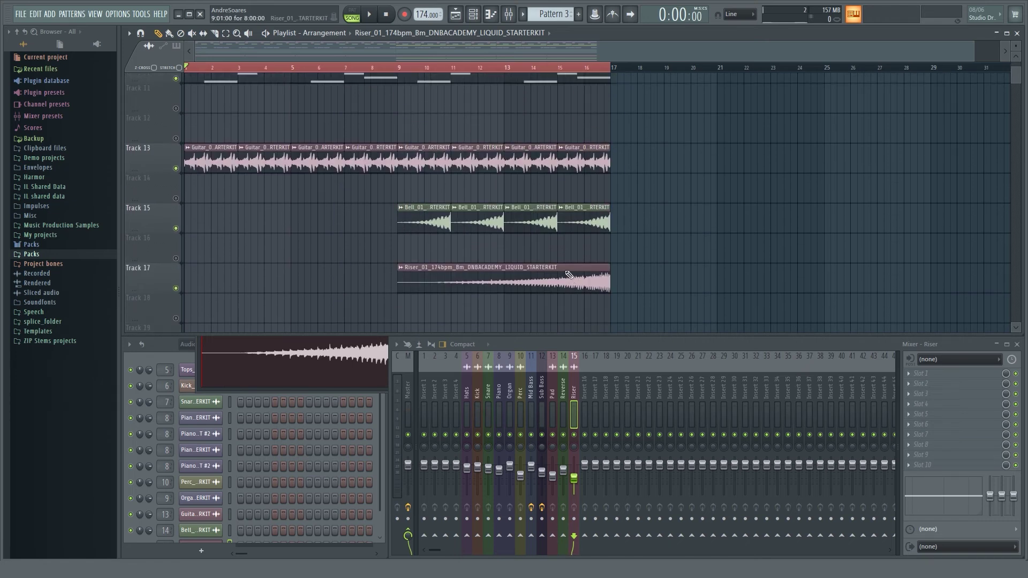
{"action": "scroll", "coordinate": [564, 261], "scroll_direction": "down", "scroll_amount": 12}
{"action": "scroll", "coordinate": [560, 262], "scroll_direction": "up", "scroll_amount": 7}
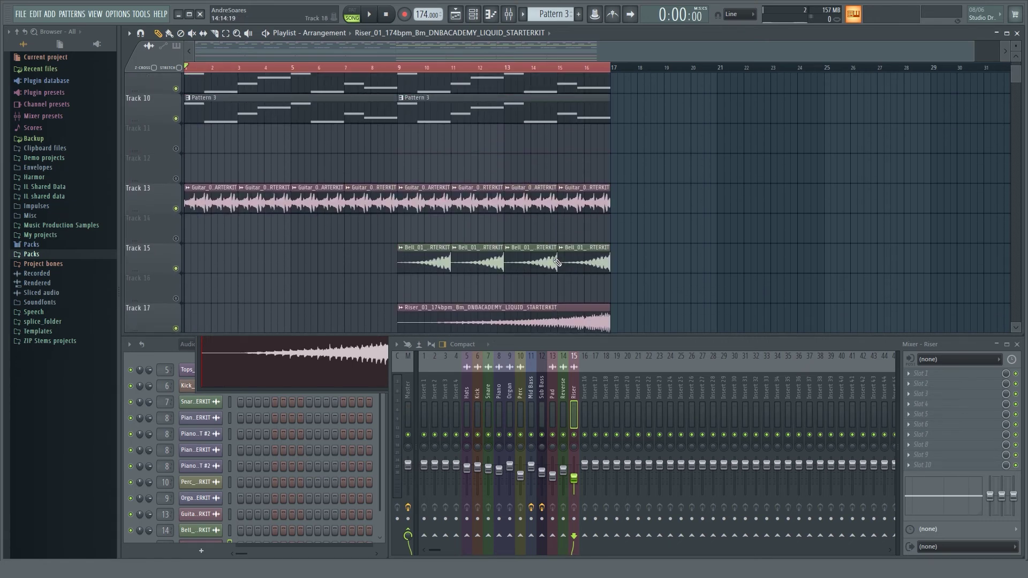
{"action": "scroll", "coordinate": [554, 260], "scroll_direction": "down", "scroll_amount": 5}
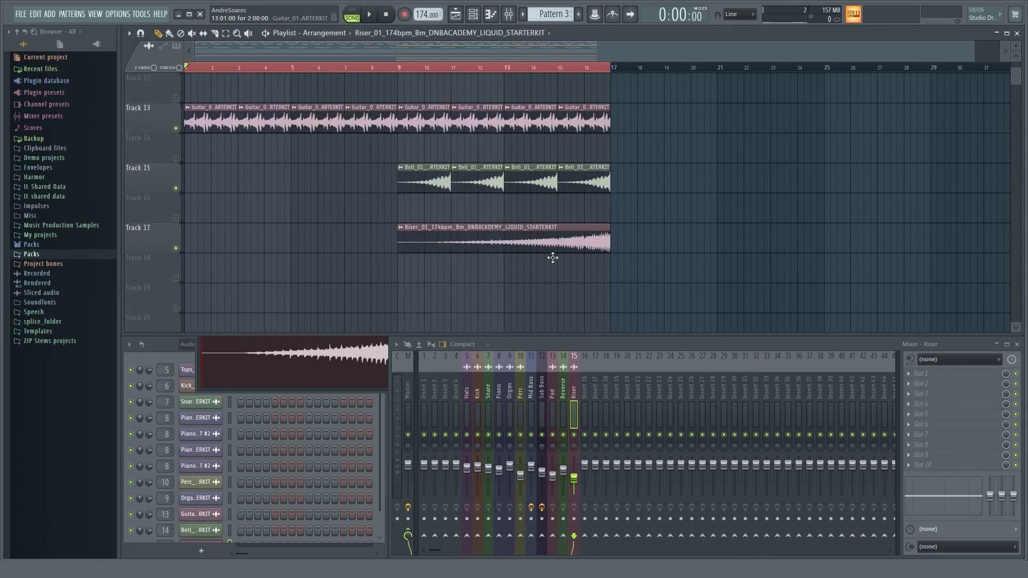
{"action": "scroll", "coordinate": [566, 115], "scroll_direction": "up", "scroll_amount": 5}
{"action": "scroll", "coordinate": [557, 71], "scroll_direction": "down", "scroll_amount": 1}
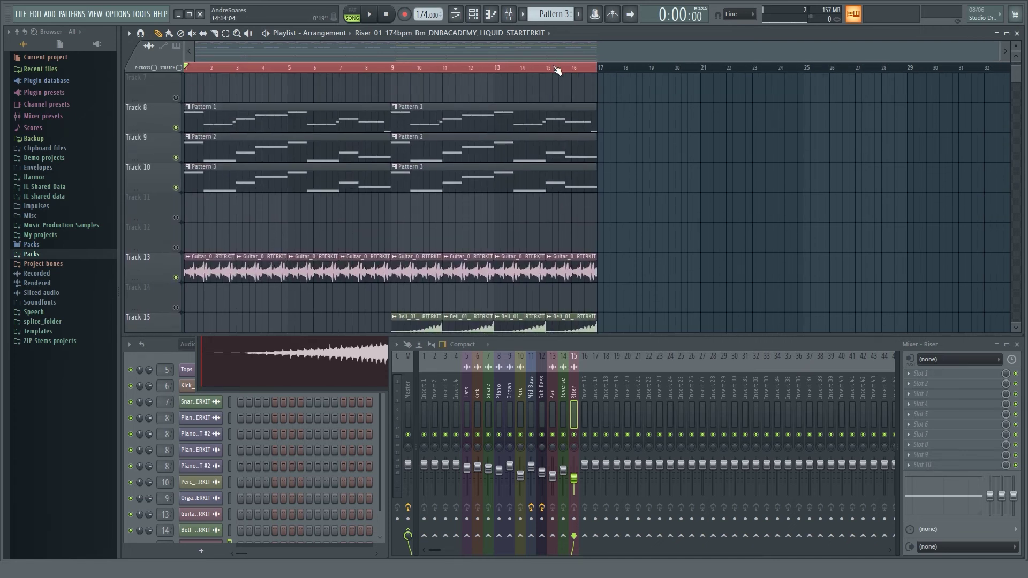
{"action": "scroll", "coordinate": [546, 143], "scroll_direction": "down", "scroll_amount": 3}
{"action": "scroll", "coordinate": [547, 148], "scroll_direction": "up", "scroll_amount": 3}
{"action": "scroll", "coordinate": [562, 166], "scroll_direction": "down", "scroll_amount": 4}
{"action": "scroll", "coordinate": [562, 193], "scroll_direction": "up", "scroll_amount": 3}
{"action": "scroll", "coordinate": [579, 225], "scroll_direction": "down", "scroll_amount": 3}
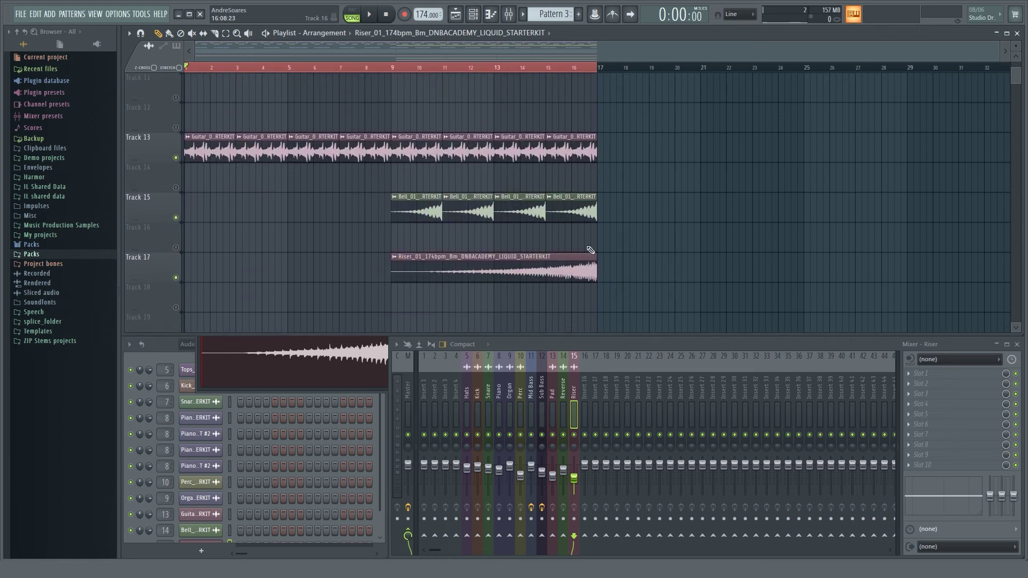
Stack the bell and riser clips directly beneath the guitar clips and shift all three rows up to Tracks 11 through 13.
{"action": "left_click_drag", "start_coordinate": [399, 217], "coordinate": [409, 174]}
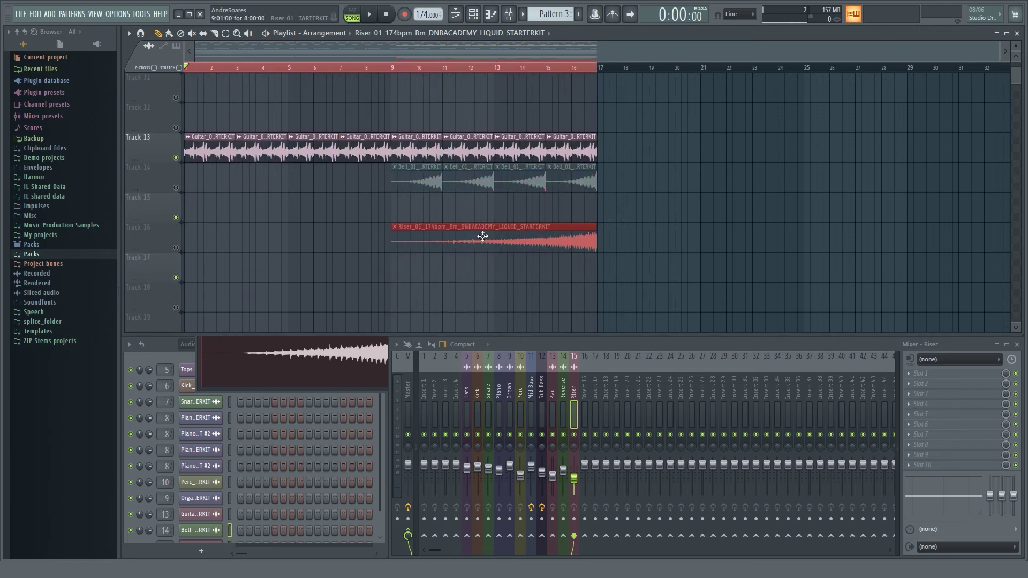
{"action": "left_click_drag", "start_coordinate": [661, 248], "coordinate": [184, 134]}
{"action": "scroll", "coordinate": [203, 145], "scroll_direction": "up", "scroll_amount": 4}
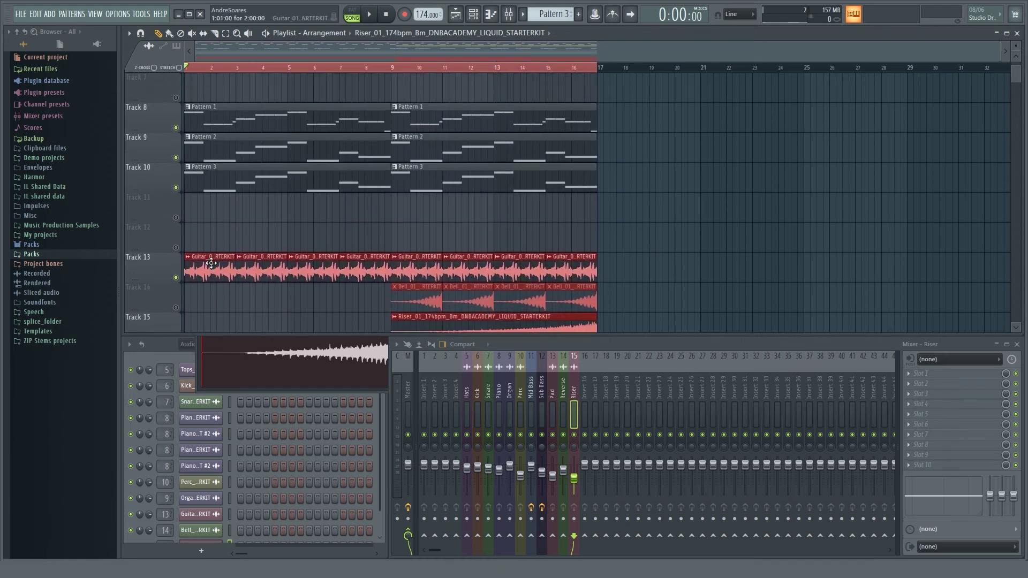
{"action": "left_click_drag", "start_coordinate": [204, 263], "coordinate": [203, 202]}
Close the empty playlist rows so the piano clips sit on Track 5, Patterns 1–3 on Tracks 6–8, and guitar, bell and riser on Tracks 9–11.
{"action": "left_click_drag", "start_coordinate": [660, 313], "coordinate": [193, 103]}
{"action": "left_click_drag", "start_coordinate": [223, 138], "coordinate": [222, 108]}
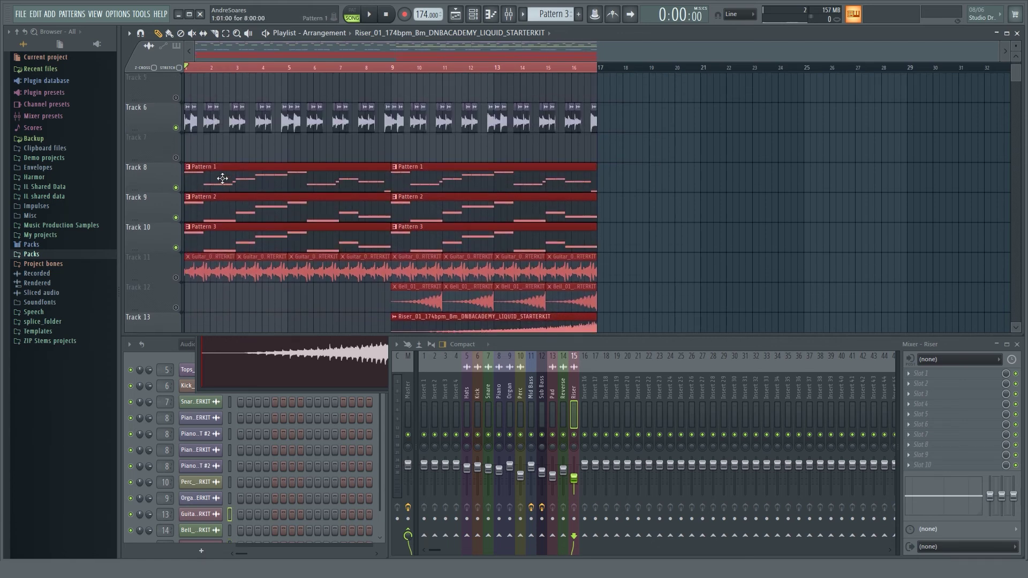
{"action": "scroll", "coordinate": [453, 167], "scroll_direction": "up", "scroll_amount": 1}
{"action": "scroll", "coordinate": [375, 214], "scroll_direction": "up", "scroll_amount": 3}
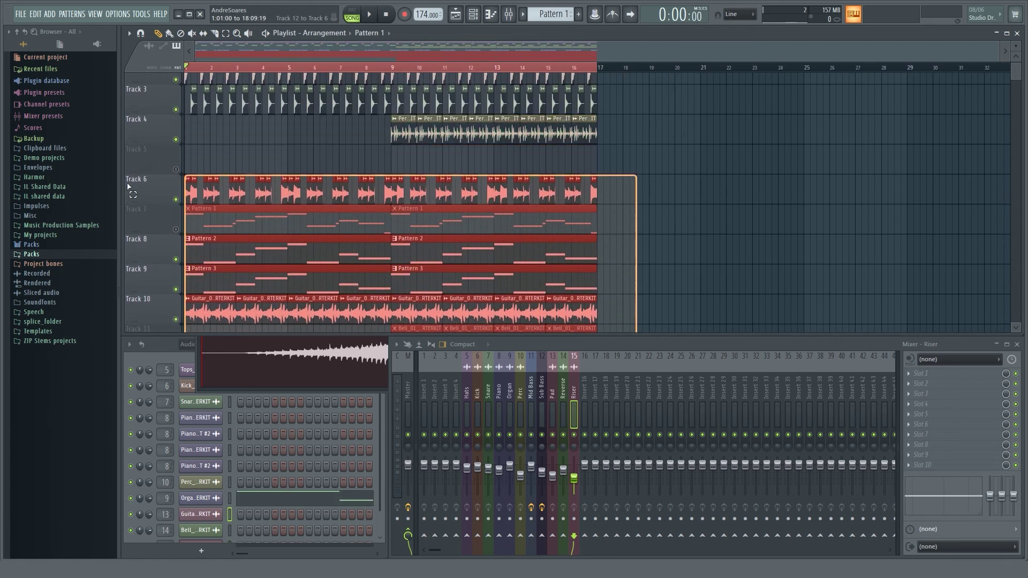
{"action": "left_click_drag", "start_coordinate": [227, 217], "coordinate": [227, 187]}
{"action": "scroll", "coordinate": [569, 120], "scroll_direction": "up", "scroll_amount": 2}
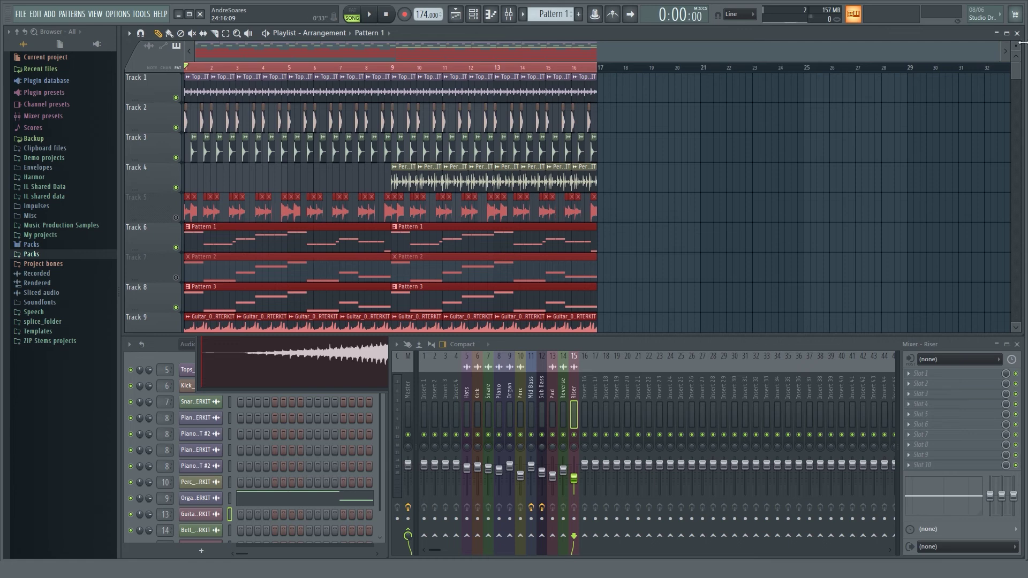
Reduce the playlist track height to fit eleven tracks and unmute Tracks 5, 7 and 11.
{"action": "left_click_drag", "start_coordinate": [1016, 47], "coordinate": [1016, 54]}
{"action": "left_click", "coordinate": [713, 169], "text": "ctrl"}
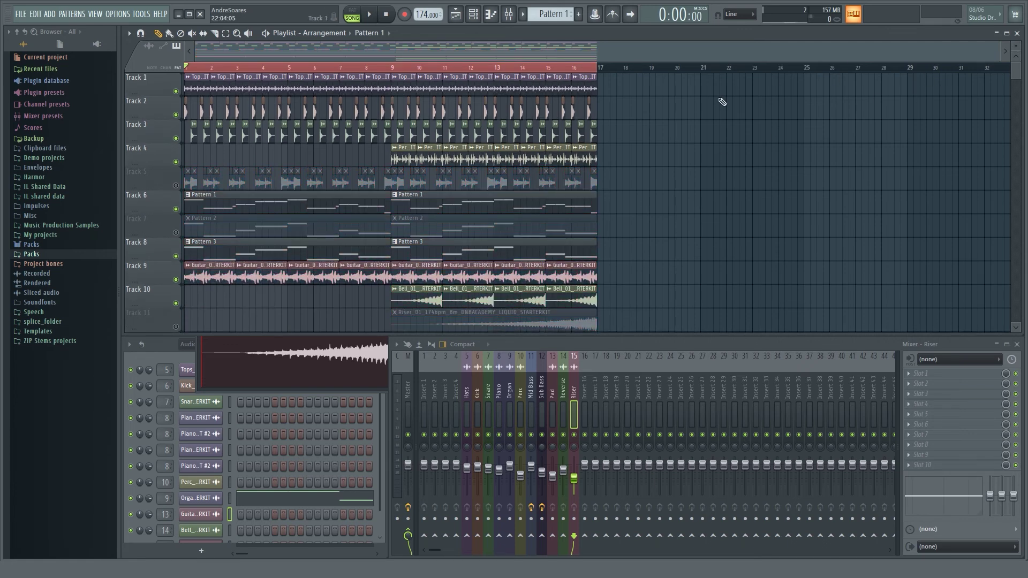
{"action": "right_click", "coordinate": [176, 185]}
{"action": "right_click", "coordinate": [175, 185]}
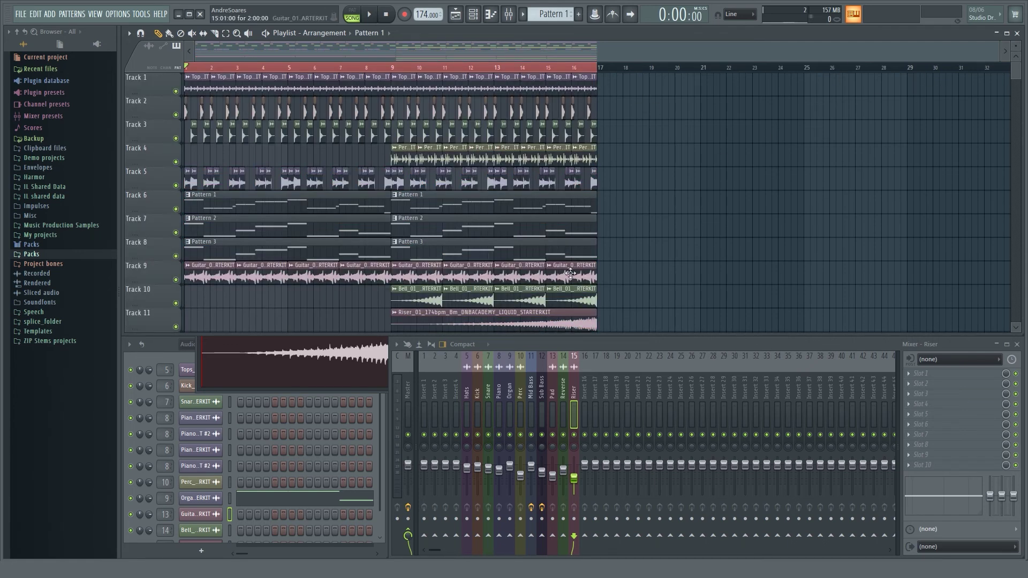
Copy every clip of the 16-bar arrangement so the copy starts at bar 17.
{"action": "left_click_drag", "start_coordinate": [609, 326], "coordinate": [194, 82], "text": "ctrl"}
{"action": "left_click", "coordinate": [643, 157], "text": "ctrl"}
{"action": "scroll", "coordinate": [634, 69], "scroll_direction": "down", "scroll_amount": 1}
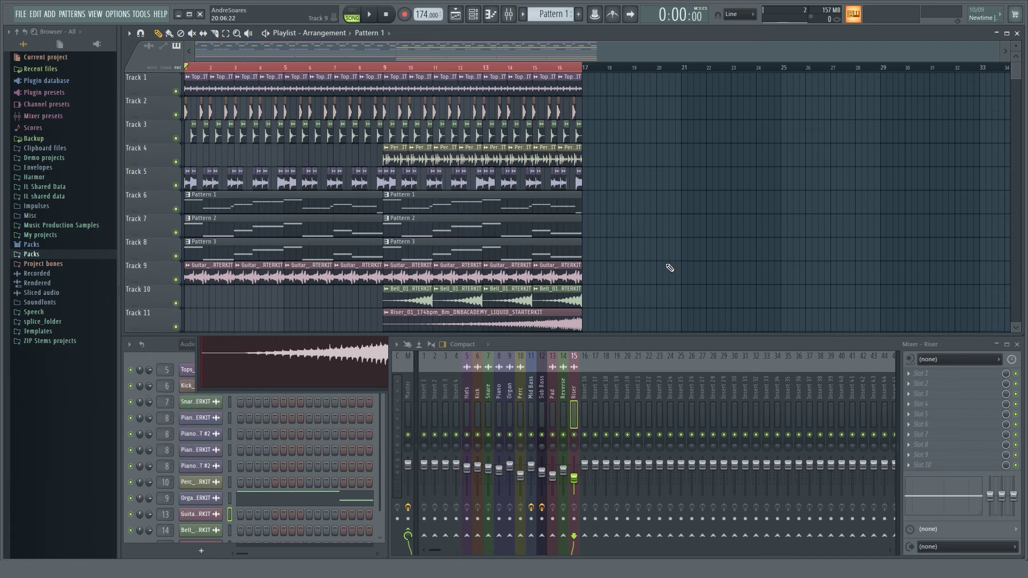
{"action": "key", "text": "ctrl+a"}
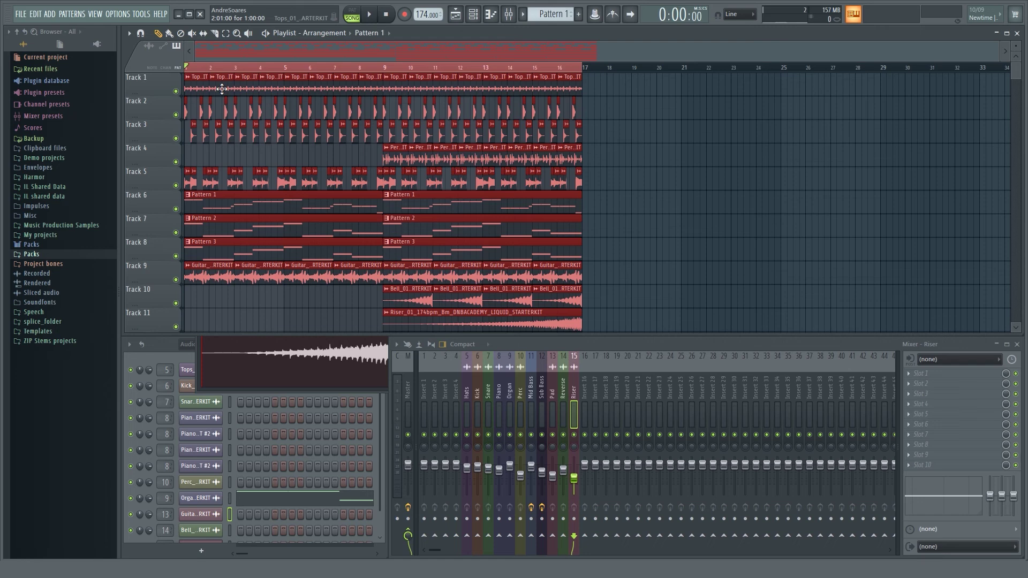
{"action": "left_click_drag", "start_coordinate": [222, 88], "coordinate": [623, 92], "text": "shift"}
{"action": "scroll", "coordinate": [632, 75], "scroll_direction": "down", "scroll_amount": 2}
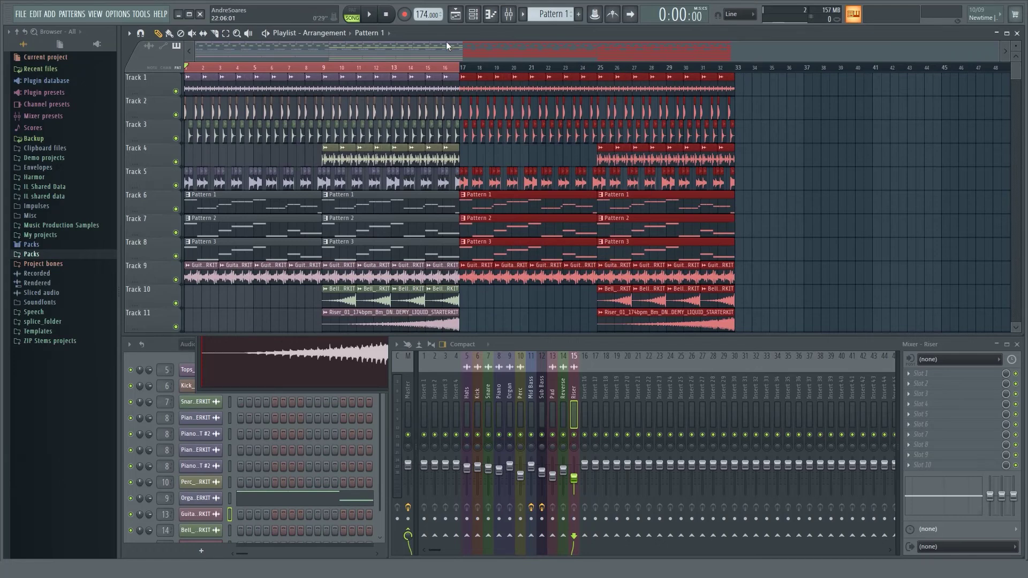
Duplicate the 32-bar arrangement into bars 33 to 64 and mark all 64 bars as the time selection.
{"action": "scroll", "coordinate": [509, 106], "scroll_direction": "down", "scroll_amount": 2}
{"action": "scroll", "coordinate": [509, 106], "scroll_direction": "up", "scroll_amount": 2}
{"action": "left_click_drag", "start_coordinate": [780, 322], "coordinate": [185, 75], "text": "ctrl"}
{"action": "key", "text": "ctrl+b"}
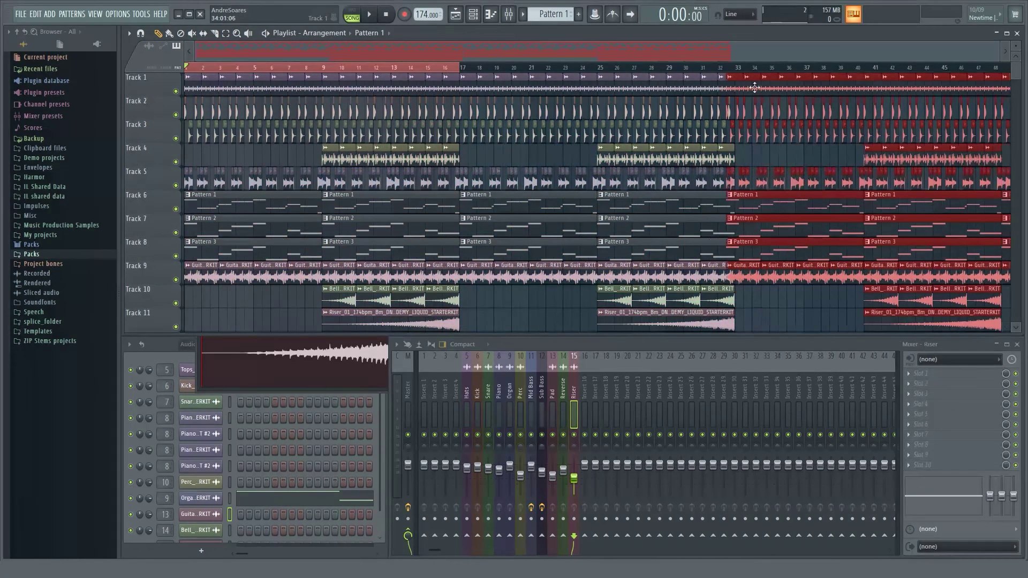
{"action": "scroll", "coordinate": [765, 87], "scroll_direction": "down", "scroll_amount": 2}
{"action": "key", "text": "ctrl+a"}
{"action": "key", "text": "ctrl+Return"}
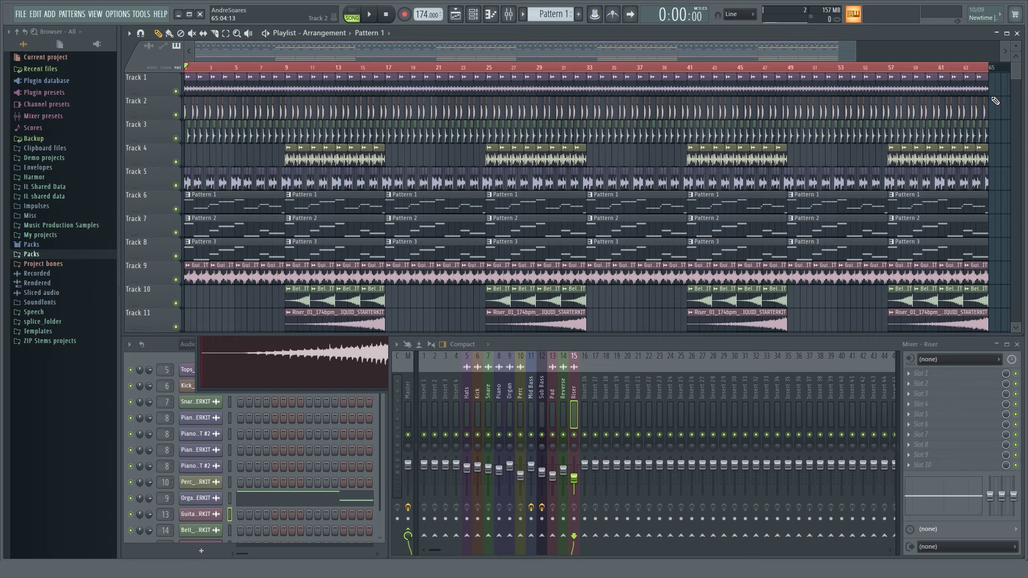
Delete the guitar clips on Track 9 from the first and third 16-bar phrases.
{"action": "scroll", "coordinate": [386, 143], "scroll_direction": "down", "scroll_amount": 1}
{"action": "scroll", "coordinate": [383, 172], "scroll_direction": "up", "scroll_amount": 1}
{"action": "left_click_drag", "start_coordinate": [856, 47], "coordinate": [756, 49]}
{"action": "right_click", "coordinate": [414, 276]}
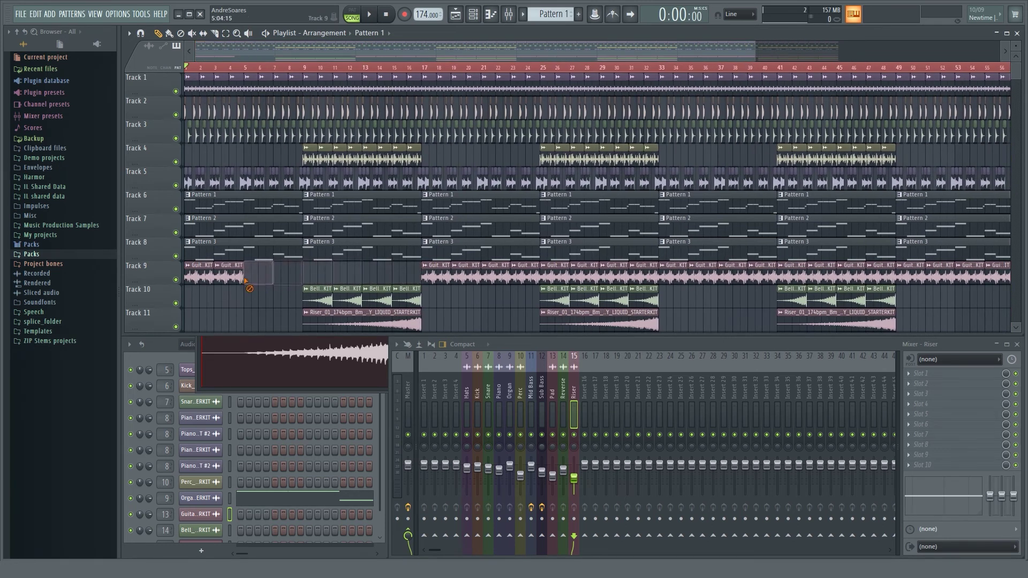
{"action": "right_click", "coordinate": [214, 279]}
{"action": "right_click", "coordinate": [689, 277]}
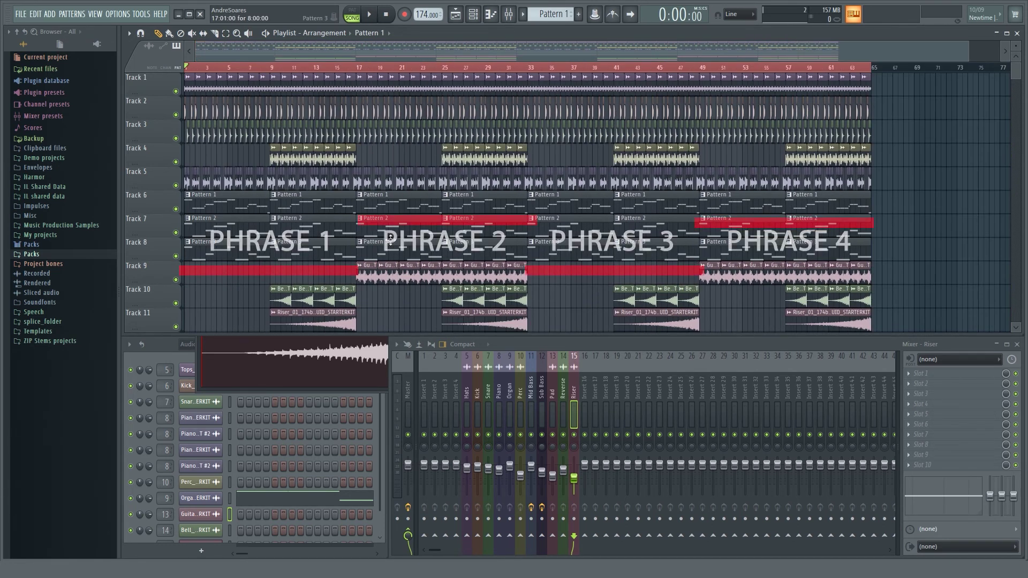
Delete the four Pattern 1 clips on Track 6 from bars 1 to 32.
{"action": "right_click", "coordinate": [482, 204]}
{"action": "right_click", "coordinate": [402, 202]}
{"action": "right_click", "coordinate": [311, 202]}
{"action": "right_click", "coordinate": [225, 198]}
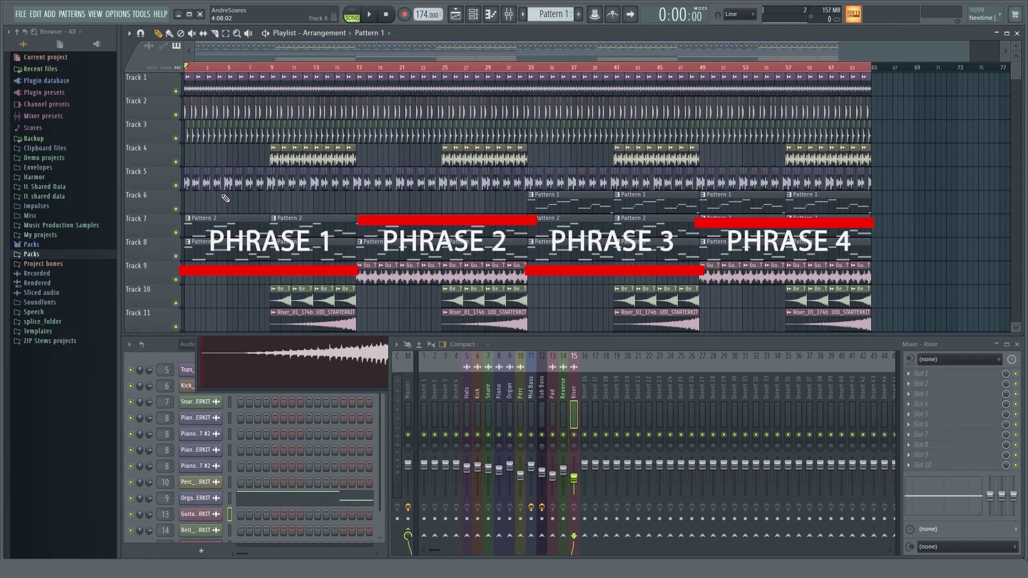
Delete the riser clips on Track 11 that end the first and third phrases.
{"action": "scroll", "coordinate": [375, 267], "scroll_direction": "down", "scroll_amount": 2}
{"action": "right_click", "coordinate": [332, 275]}
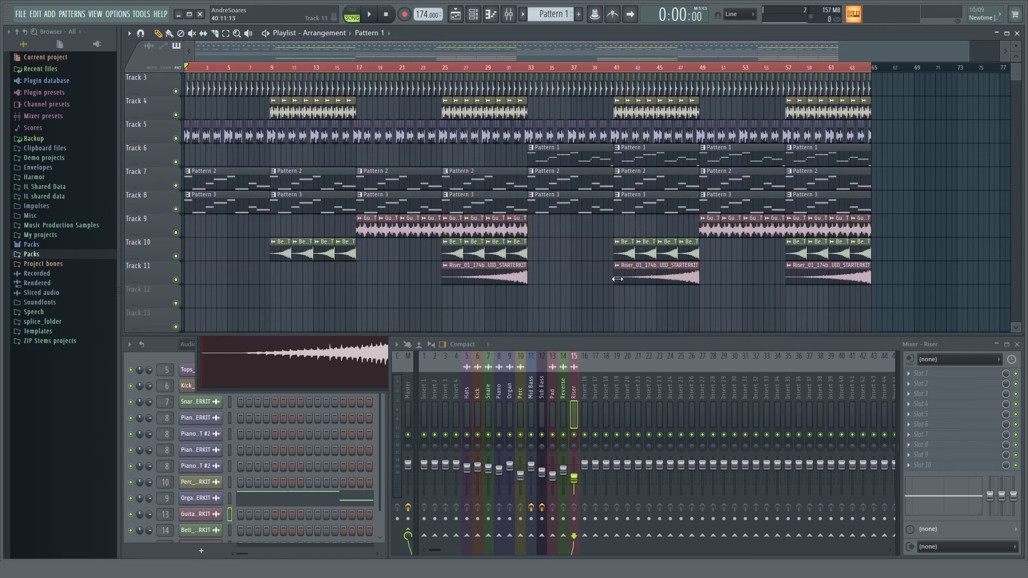
{"action": "right_click", "coordinate": [618, 279]}
{"action": "scroll", "coordinate": [541, 285], "scroll_direction": "up", "scroll_amount": 2}
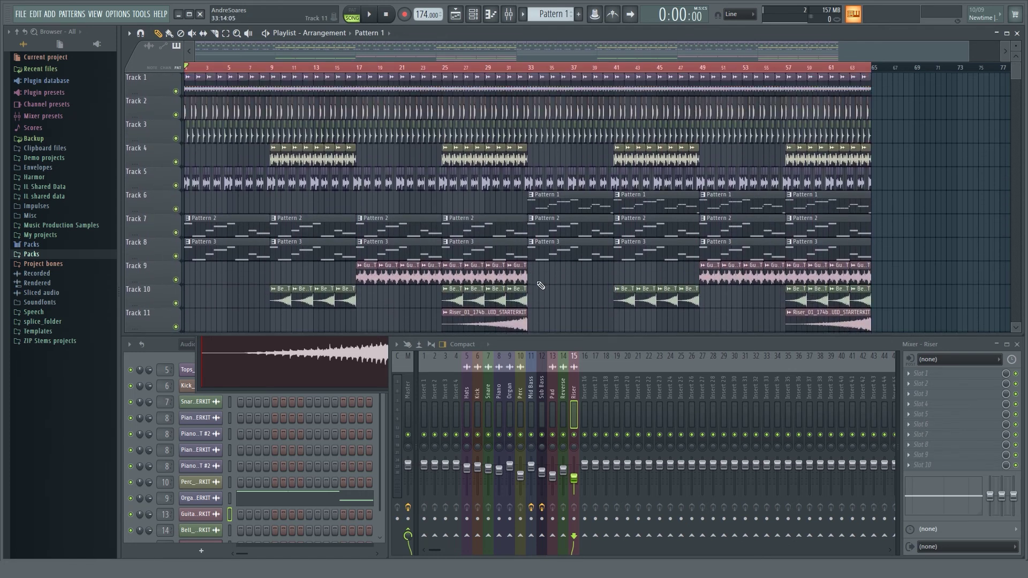
Erase the piano clips on Track 5 throughout the third phrase, bars 33 to 48.
{"action": "scroll", "coordinate": [539, 284], "scroll_direction": "up", "scroll_amount": 2}
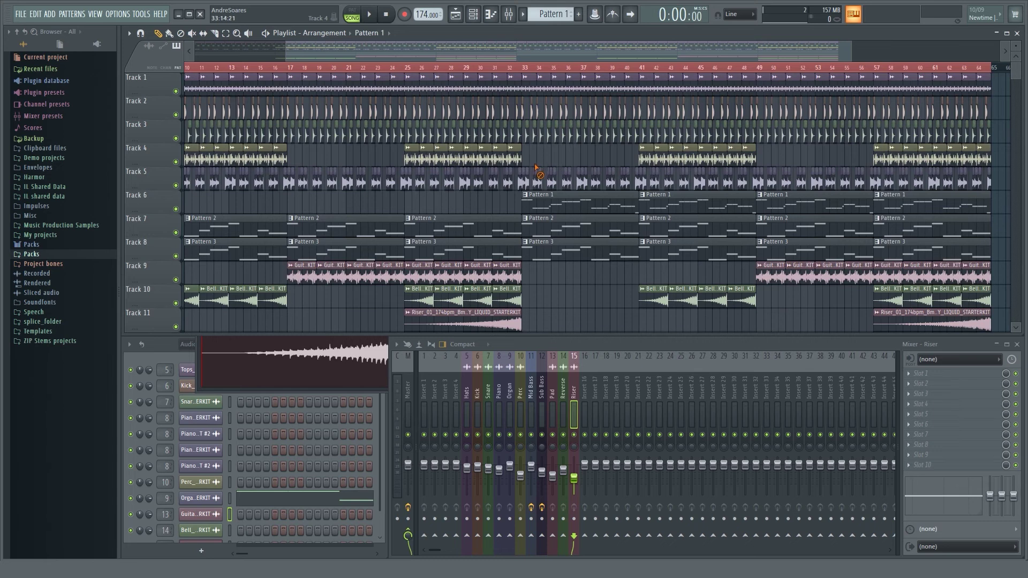
{"action": "left_click_drag", "start_coordinate": [525, 178], "coordinate": [750, 179]}
{"action": "scroll", "coordinate": [745, 174], "scroll_direction": "down", "scroll_amount": 2}
{"action": "scroll", "coordinate": [649, 101], "scroll_direction": "down", "scroll_amount": 2}
{"action": "scroll", "coordinate": [638, 102], "scroll_direction": "up", "scroll_amount": 2}
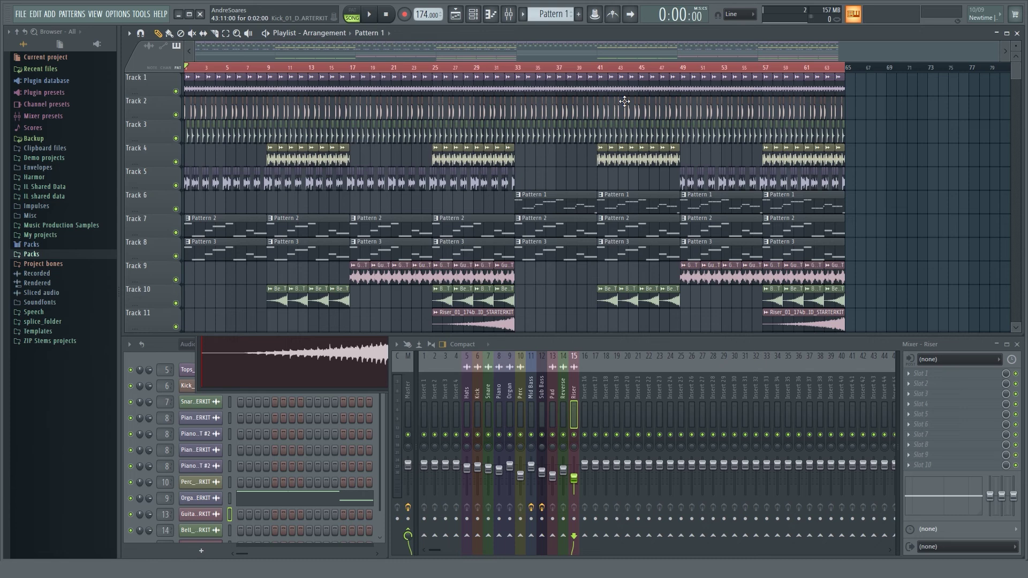
Examine which elements drop out and return across the four phrases, and mark bars 1 to 16 as the first phrase.
{"action": "left_click_drag", "start_coordinate": [520, 178], "coordinate": [589, 177]}
{"action": "left_click_drag", "start_coordinate": [487, 198], "coordinate": [332, 198]}
{"action": "left_click_drag", "start_coordinate": [724, 319], "coordinate": [520, 322]}
{"action": "scroll", "coordinate": [343, 68], "scroll_direction": "up", "scroll_amount": 5}
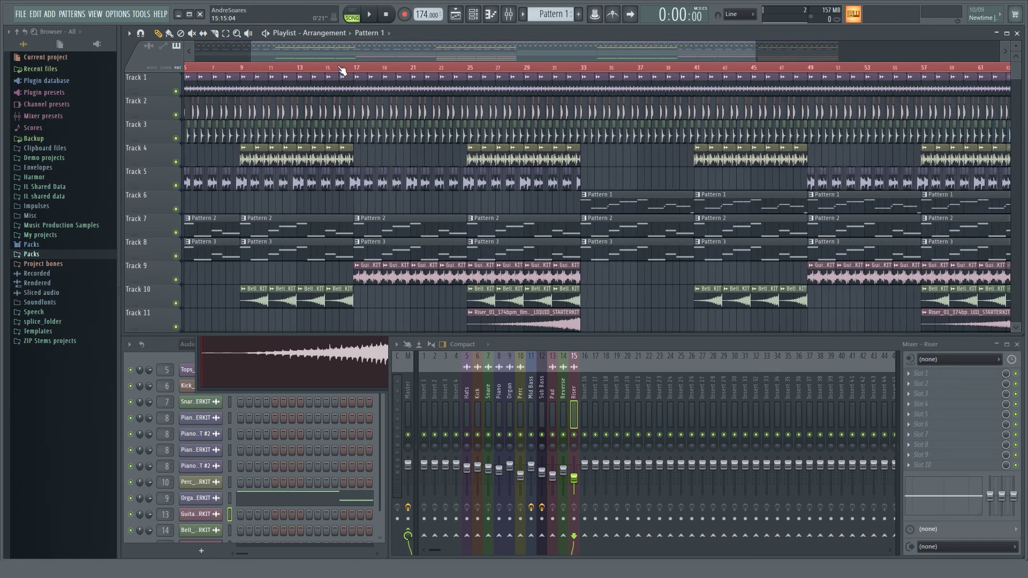
{"action": "scroll", "coordinate": [342, 69], "scroll_direction": "down", "scroll_amount": 3}
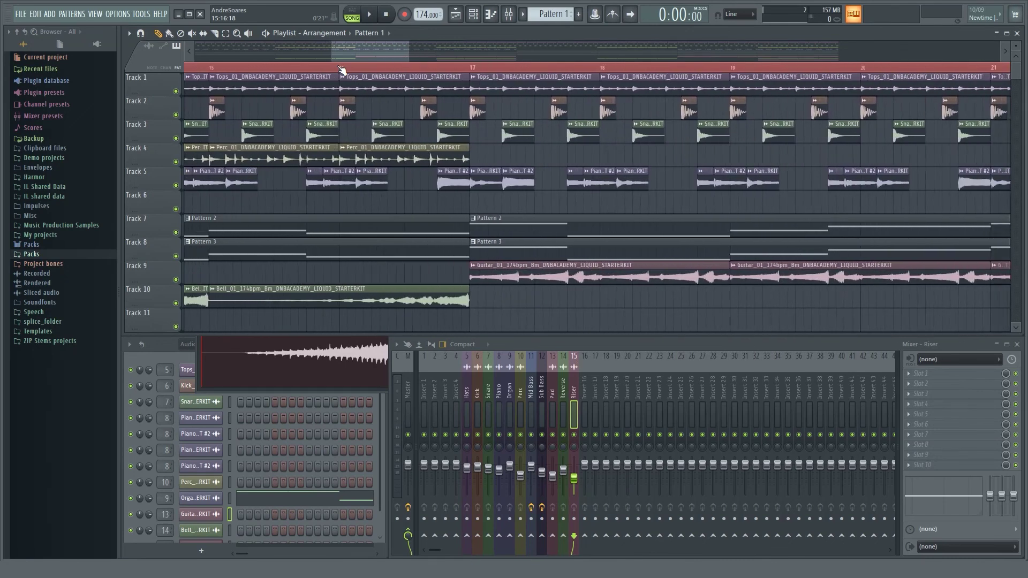
{"action": "scroll", "coordinate": [345, 69], "scroll_direction": "down", "scroll_amount": 3}
{"action": "left_click", "coordinate": [355, 70]}
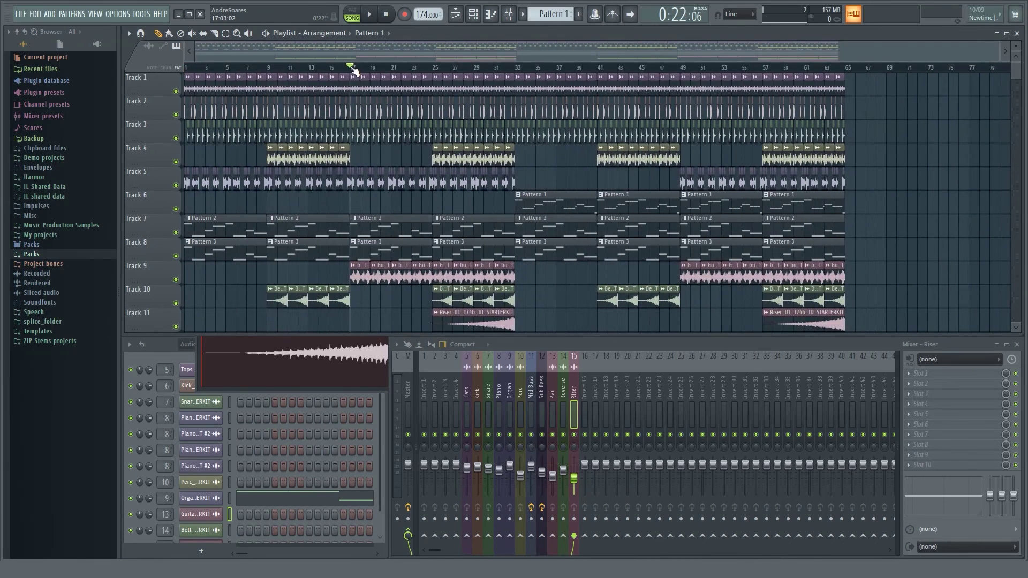
{"action": "left_click_drag", "start_coordinate": [355, 70], "coordinate": [131, 70]}
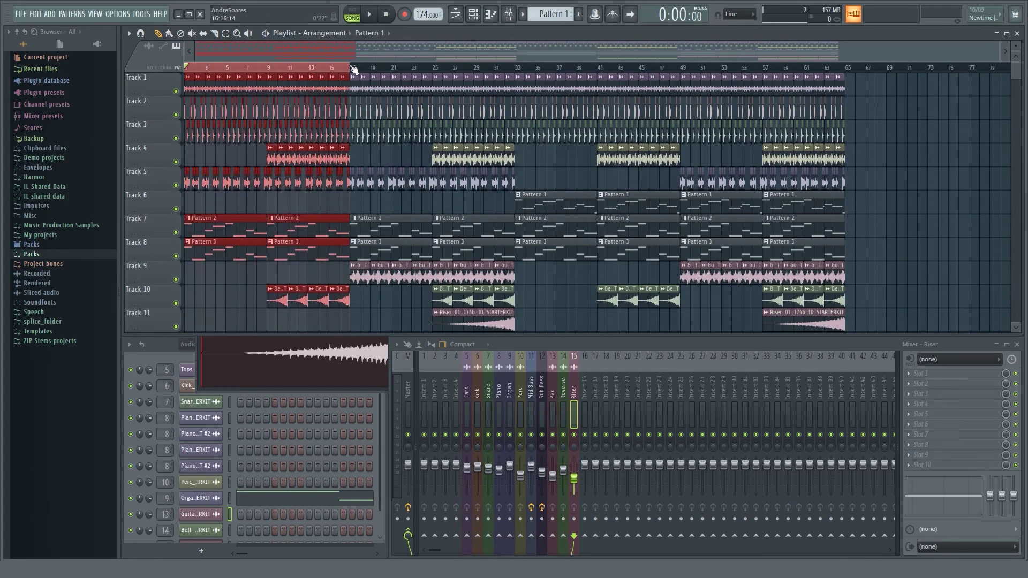
{"action": "left_click_drag", "start_coordinate": [354, 70], "coordinate": [182, 69]}
Delete the snares, percussion and last kick in bar 16 and trim that bar's tops clip to a short opening hit.
{"action": "scroll", "coordinate": [343, 68], "scroll_direction": "up", "scroll_amount": 1}
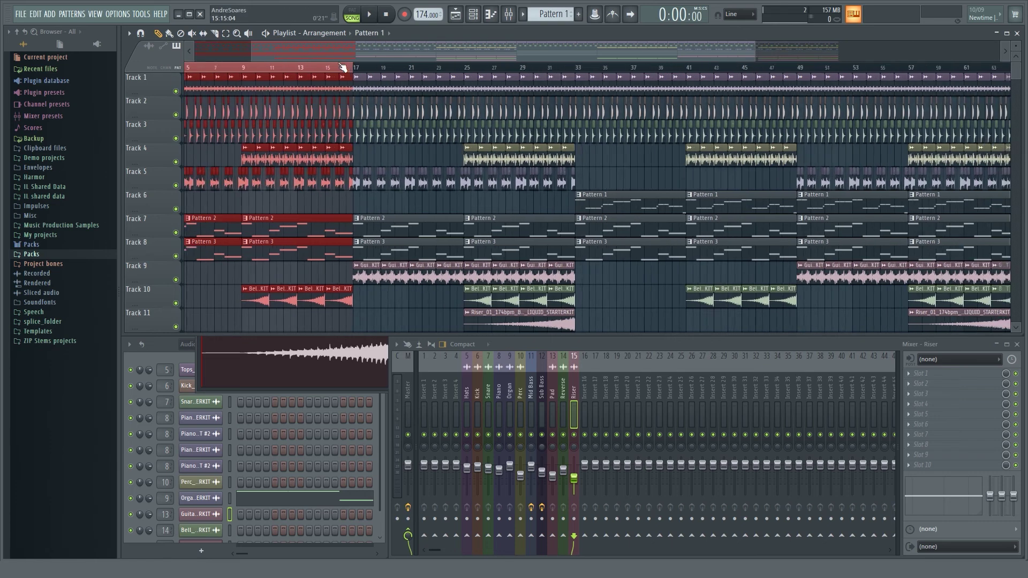
{"action": "scroll", "coordinate": [343, 68], "scroll_direction": "up", "scroll_amount": 4}
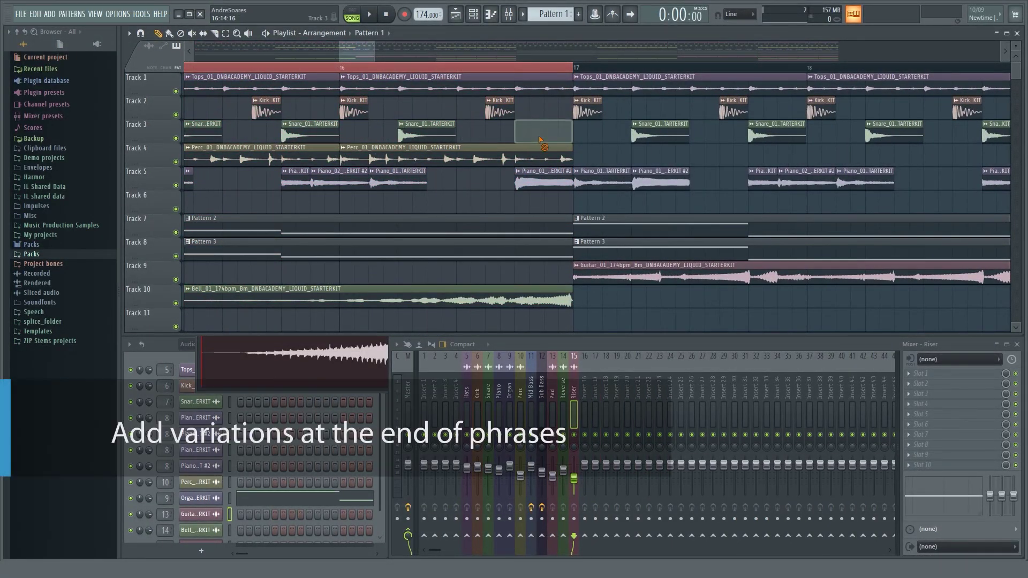
{"action": "right_click", "coordinate": [533, 134]}
{"action": "right_click", "coordinate": [428, 131]}
{"action": "right_click", "coordinate": [504, 155]}
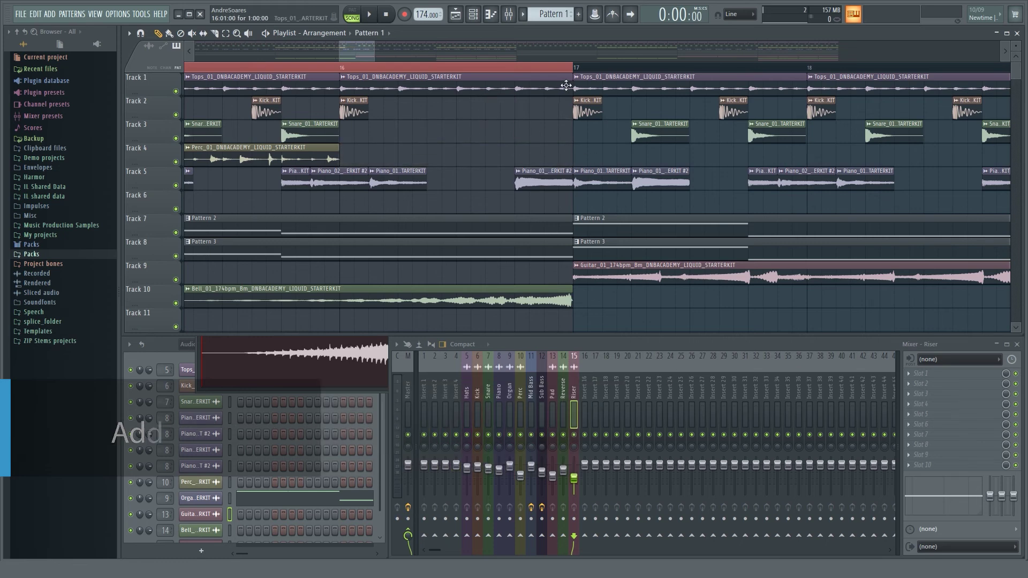
{"action": "left_click_drag", "start_coordinate": [568, 85], "coordinate": [362, 103]}
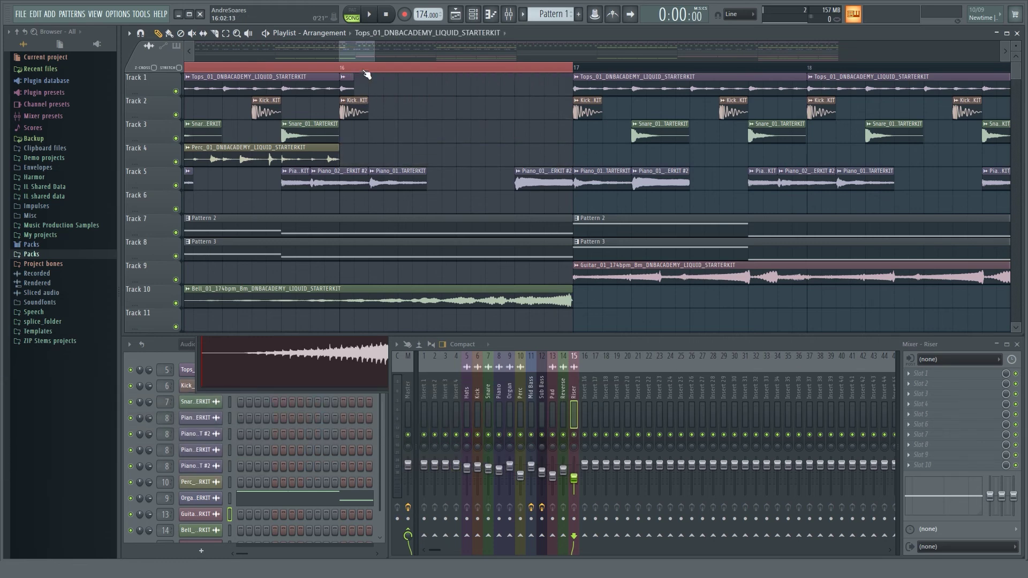
{"action": "scroll", "coordinate": [374, 72], "scroll_direction": "down", "scroll_amount": 5}
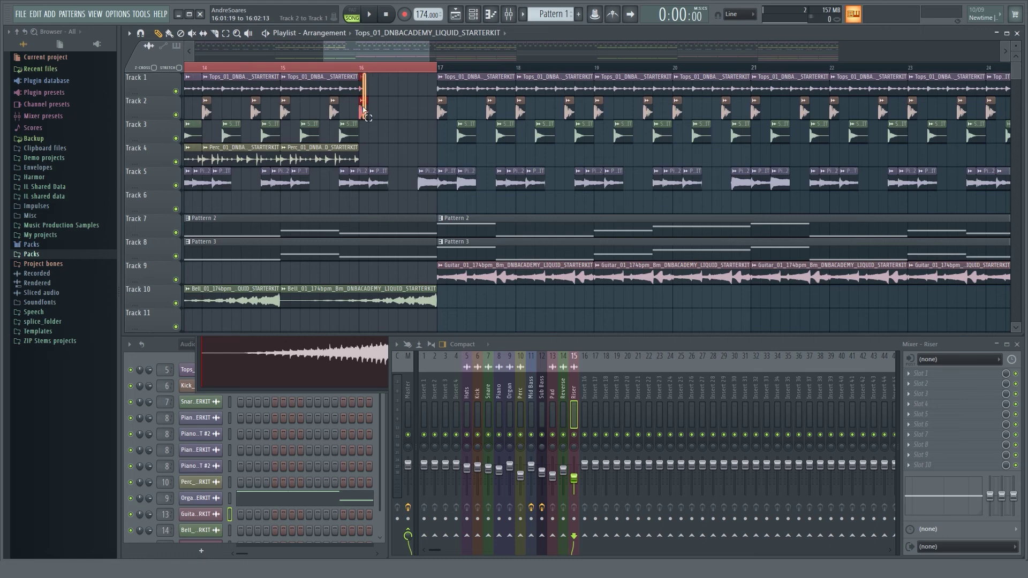
{"action": "left_click_drag", "start_coordinate": [367, 138], "coordinate": [437, 164]}
{"action": "left_click", "coordinate": [438, 69]}
Clear the tops, kick and snare clips from bars 33 and 34 at the start of the third phrase.
{"action": "scroll", "coordinate": [437, 70], "scroll_direction": "down", "scroll_amount": 6}
{"action": "scroll", "coordinate": [704, 69], "scroll_direction": "up", "scroll_amount": 8}
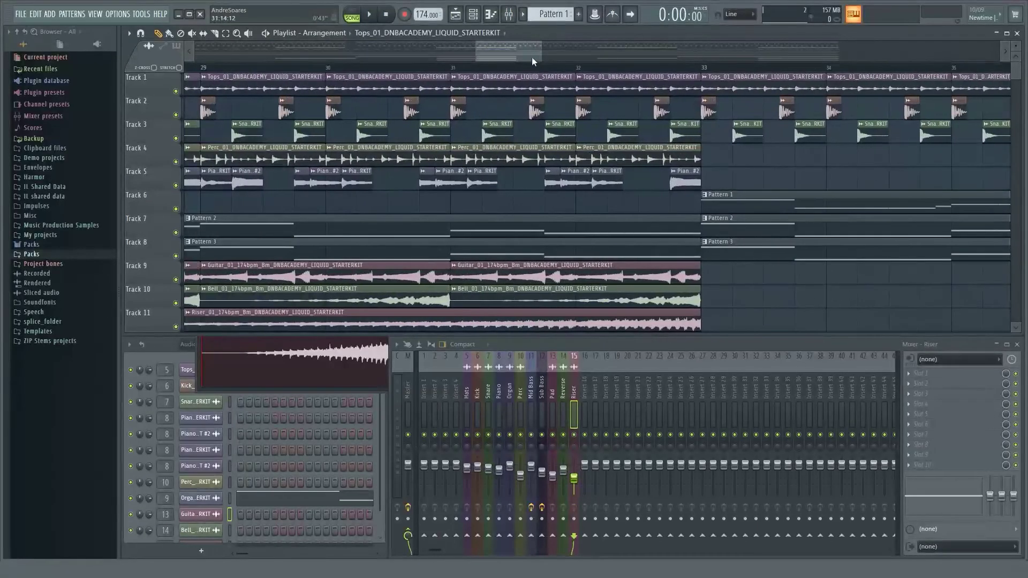
{"action": "left_click_drag", "start_coordinate": [532, 58], "coordinate": [413, 195]}
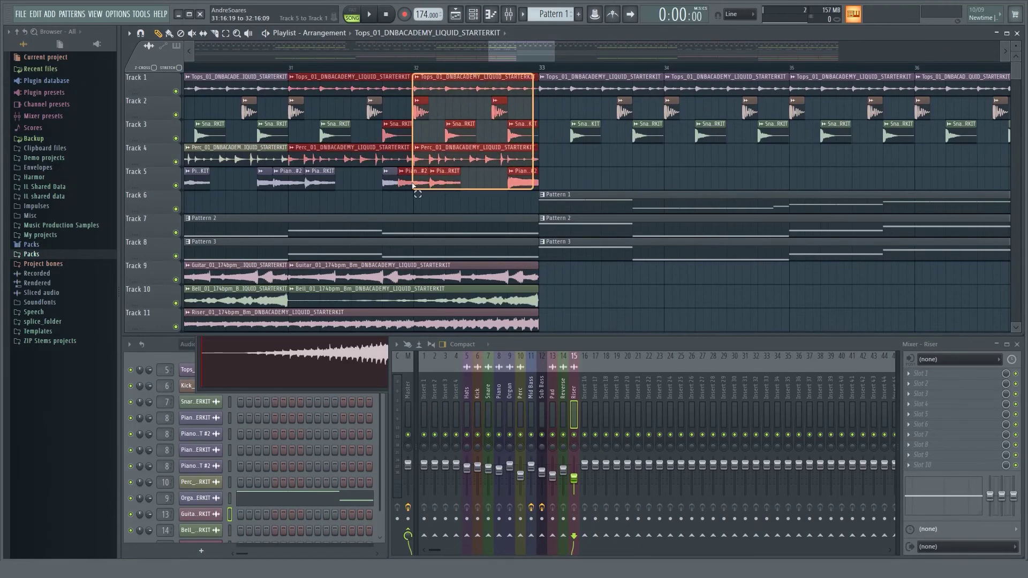
{"action": "right_click", "coordinate": [584, 134]}
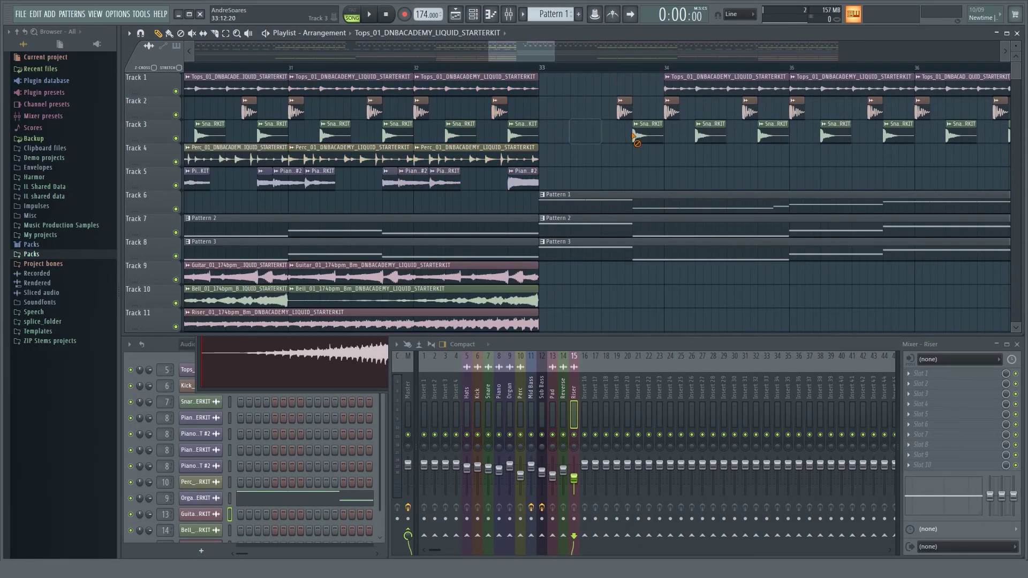
{"action": "right_click", "coordinate": [637, 136]}
{"action": "right_click", "coordinate": [702, 87]}
{"action": "right_click", "coordinate": [701, 134]}
{"action": "scroll", "coordinate": [705, 79], "scroll_direction": "down", "scroll_amount": 2}
{"action": "scroll", "coordinate": [704, 78], "scroll_direction": "up", "scroll_amount": 2}
{"action": "scroll", "coordinate": [697, 75], "scroll_direction": "down", "scroll_amount": 5}
{"action": "left_click_drag", "start_coordinate": [589, 57], "coordinate": [596, 58]}
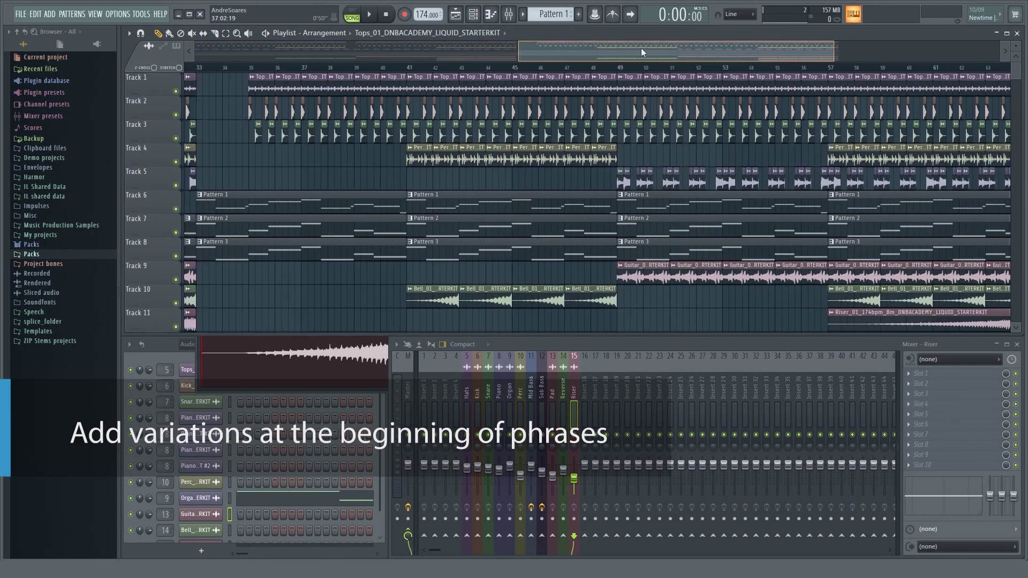
Clear the snares, percussion and last kick from bar 48 and shorten its tops clip, matching the break in bar 16.
{"action": "scroll", "coordinate": [519, 72], "scroll_direction": "down", "scroll_amount": 4}
{"action": "left_click_drag", "start_coordinate": [517, 70], "coordinate": [679, 78]}
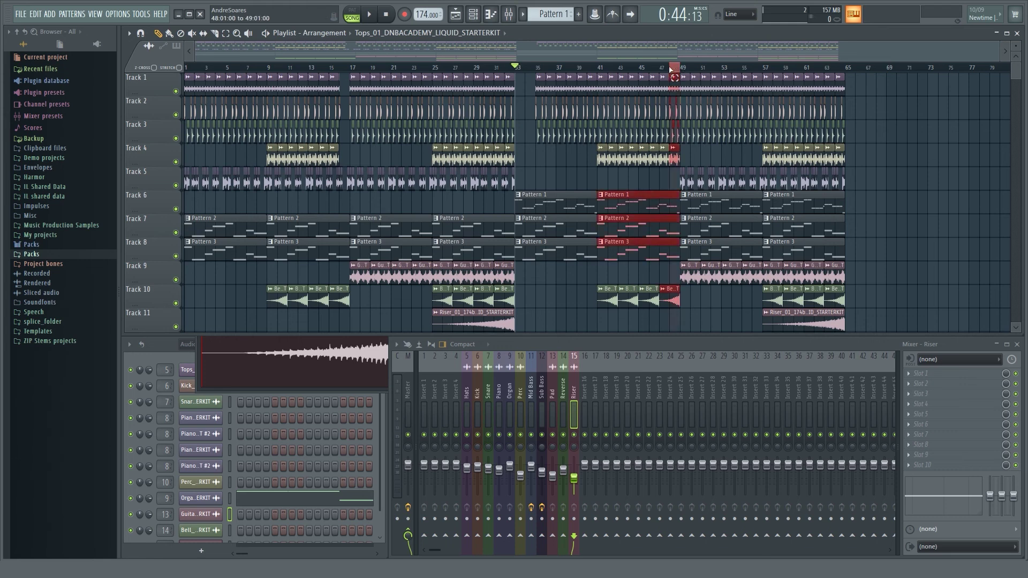
{"action": "left_click", "coordinate": [352, 69]}
{"action": "left_click_drag", "start_coordinate": [354, 72], "coordinate": [340, 71]}
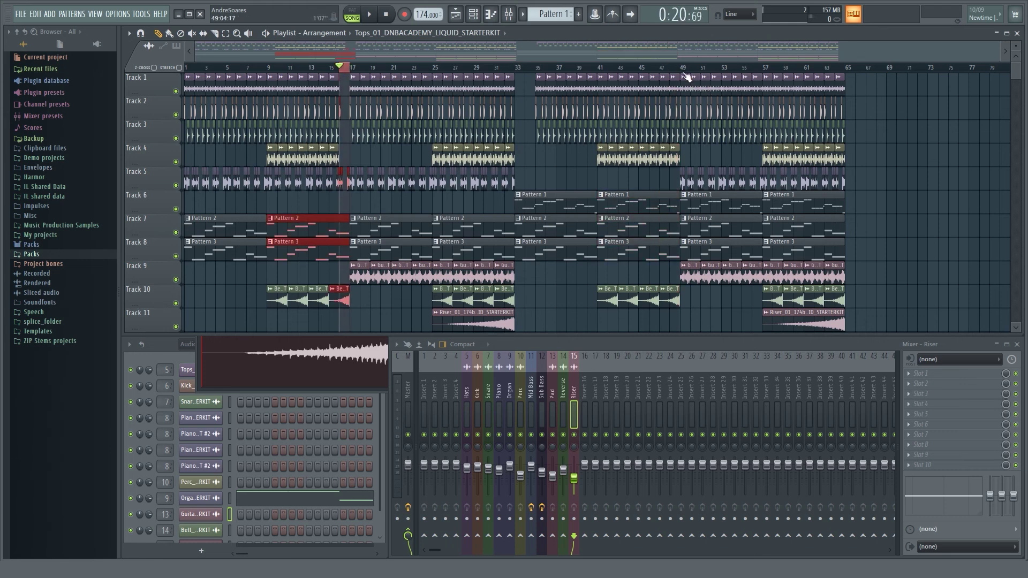
{"action": "scroll", "coordinate": [687, 77], "scroll_direction": "up", "scroll_amount": 8}
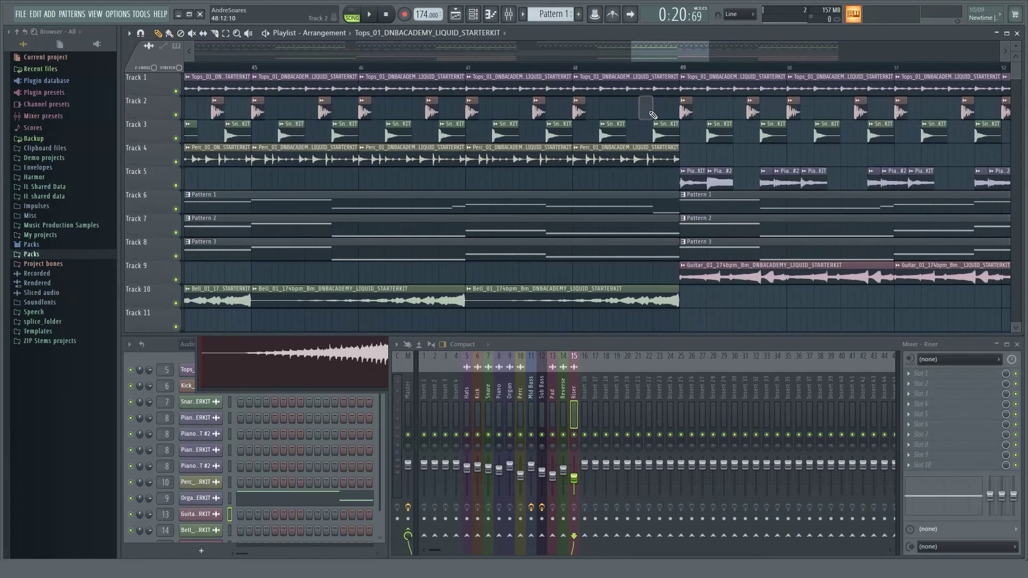
{"action": "right_click", "coordinate": [610, 131]}
{"action": "right_click", "coordinate": [627, 155]}
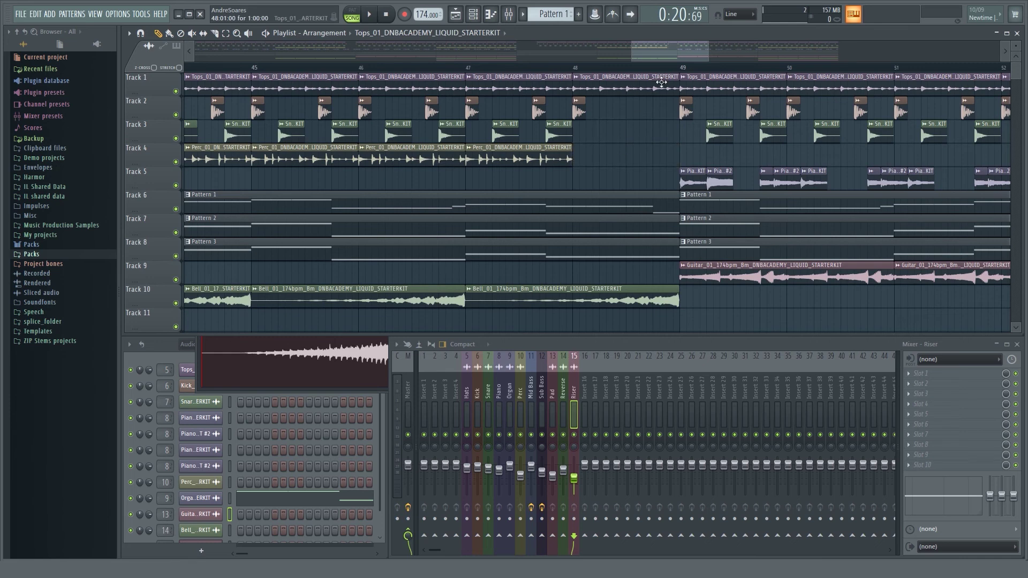
{"action": "left_click_drag", "start_coordinate": [675, 81], "coordinate": [601, 101]}
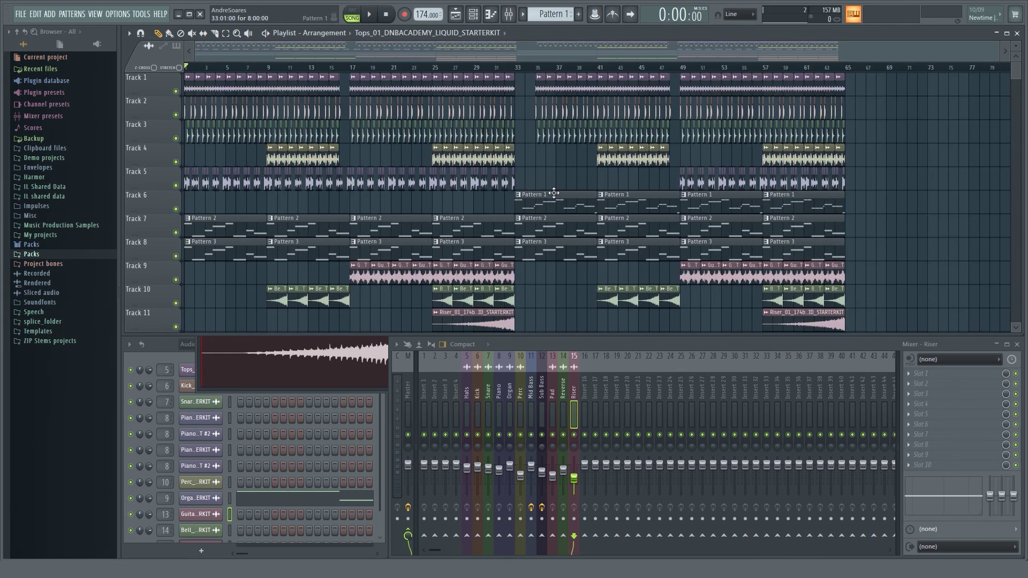
Play the full 64-bar arrangement from the start to its end, and stop playback.
{"action": "key", "text": "space"}
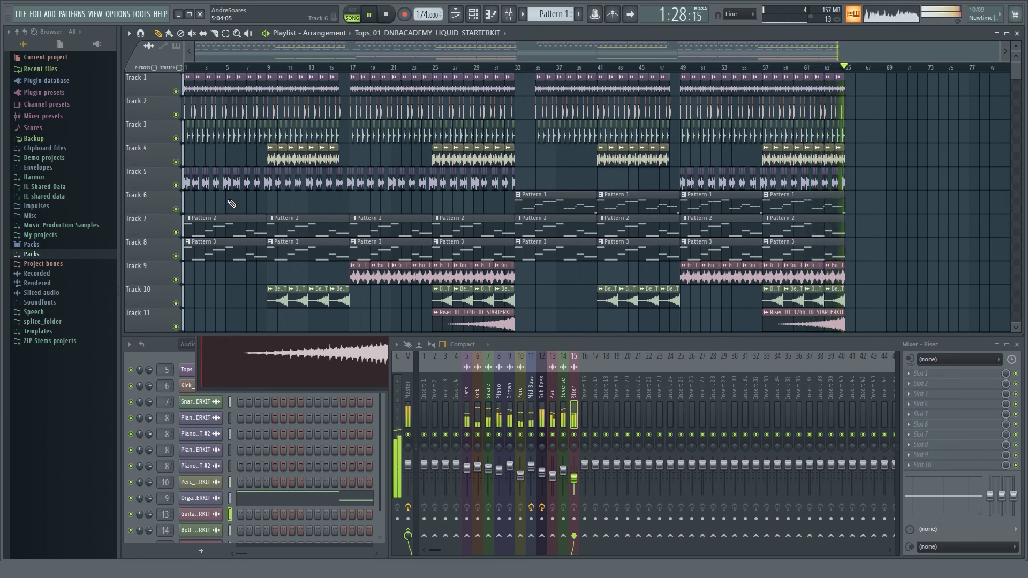
{"action": "key", "text": "space"}
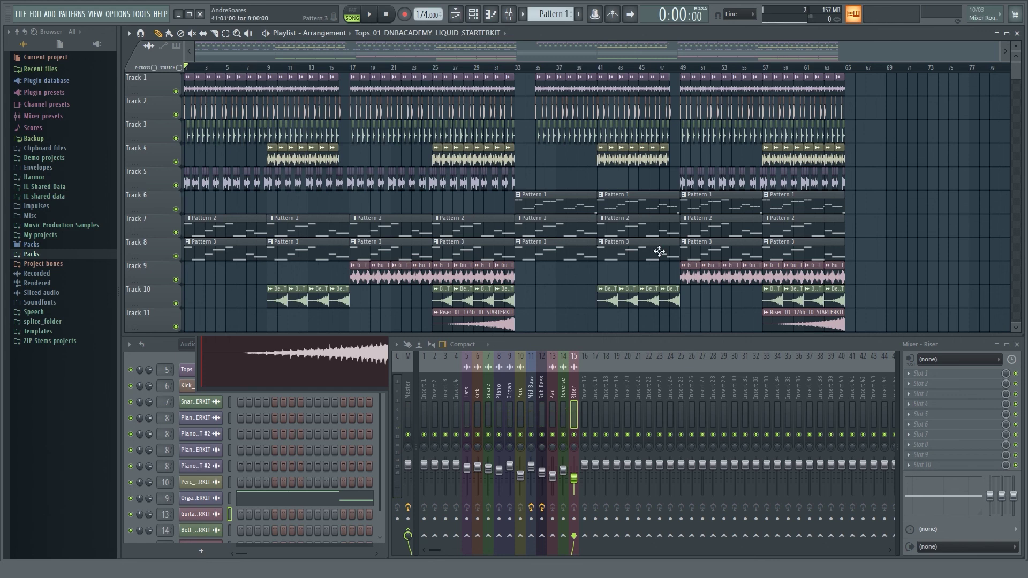